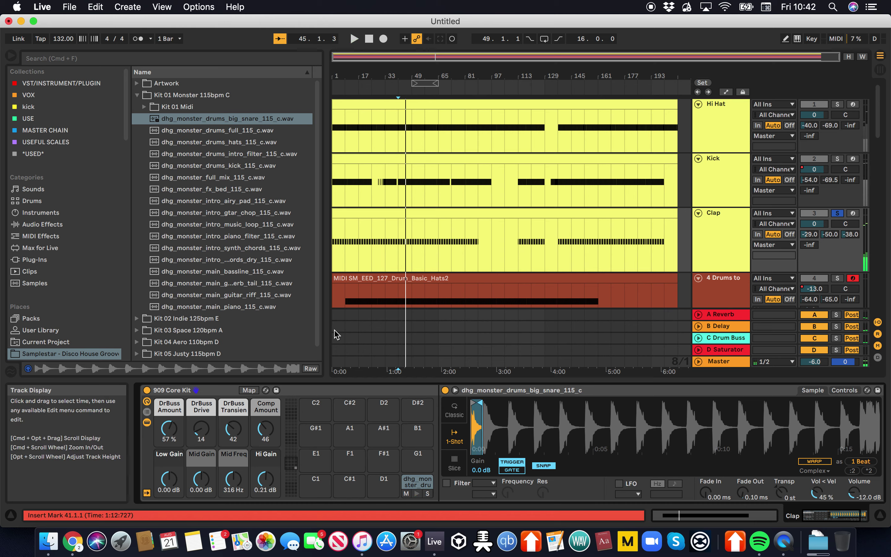
# Place dhg_monster_intro_synth_chords_115_c.mid from the Kit 01 Midi folder on the Bass Hi track and extend it over bars 81 to 177.
pyautogui.click(138, 95)
pyautogui.click(137, 95)
pyautogui.click(144, 107)
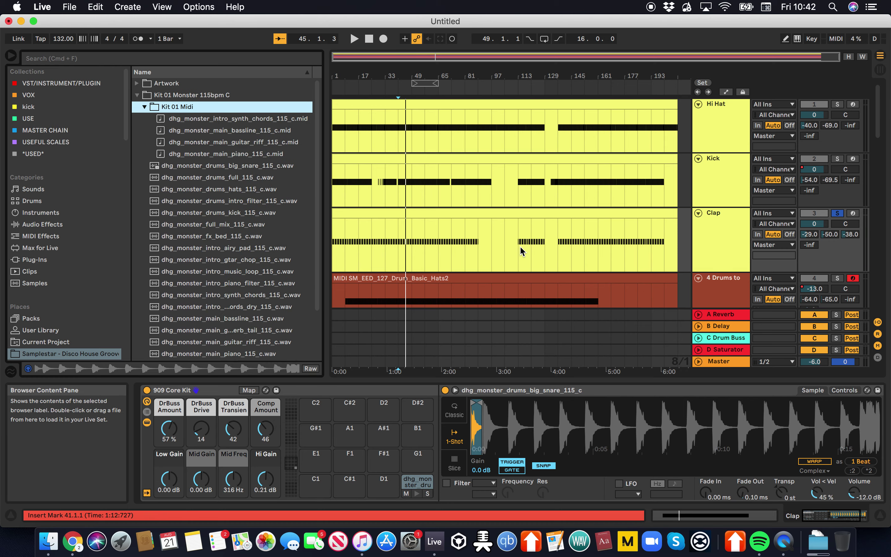
pyautogui.scroll(-10, 510, 242)
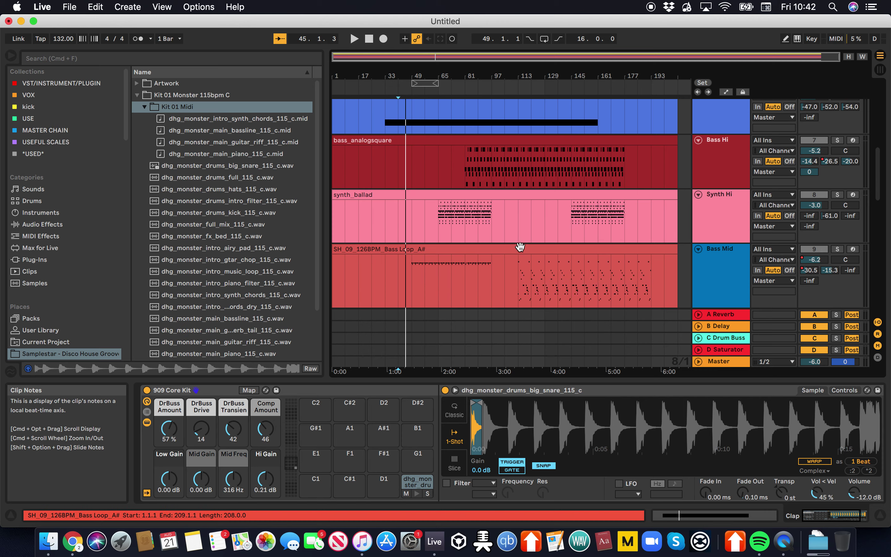
pyautogui.scroll(1, 520, 247)
pyautogui.moveTo(235, 118); pyautogui.dragTo(470, 181)
pyautogui.moveTo(510, 155); pyautogui.dragTo(599, 156)
pyautogui.moveTo(472, 156); pyautogui.dragTo(626, 154)
# Place dhg_monster_main_bassline_115_c.mid on the Synth Hi track over bars 65 to 97 and copy it over bars 145 to 177.
pyautogui.moveTo(273, 130); pyautogui.dragTo(436, 237)
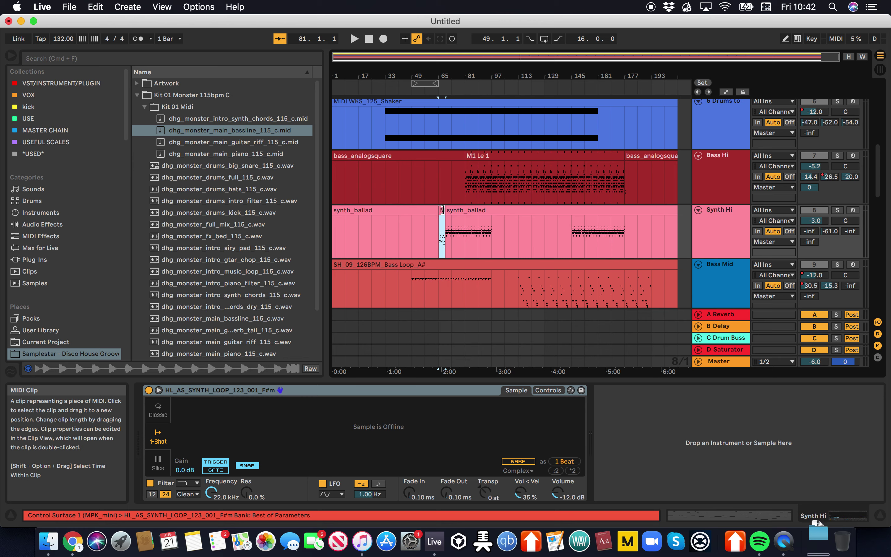
pyautogui.moveTo(484, 210); pyautogui.dragTo(490, 211)
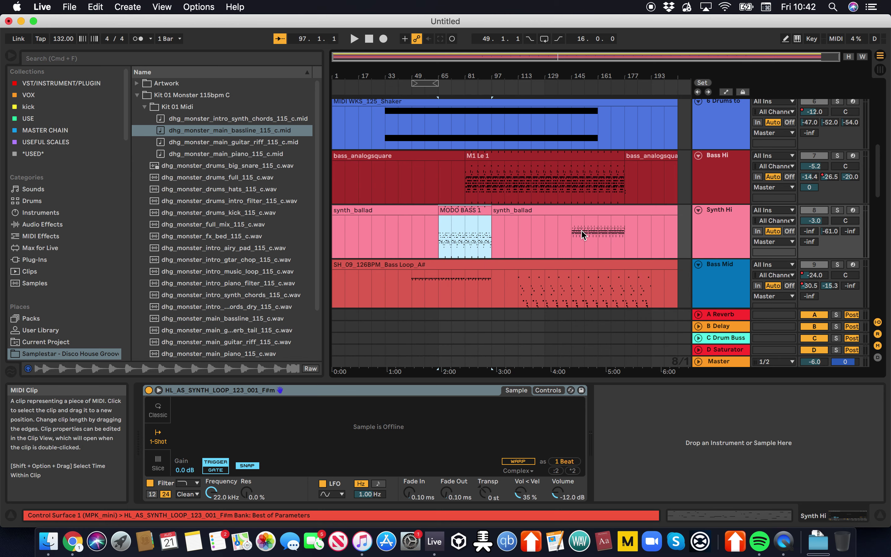
pyautogui.moveTo(582, 235); pyautogui.dragTo(577, 237)
pyautogui.scroll(-2, 525, 241)
# Place dhg_monster_main_guitar_riff_115_c.mid on the Bass Mid track over bars 49 to 93 and paste an octave-lower copy at bar 113.
pyautogui.moveTo(221, 142); pyautogui.dragTo(483, 240)
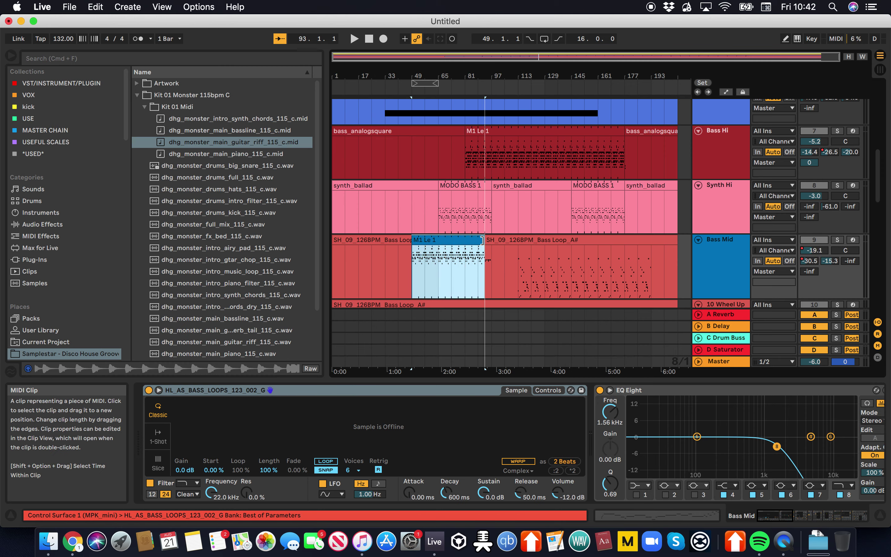
pyautogui.click(519, 258)
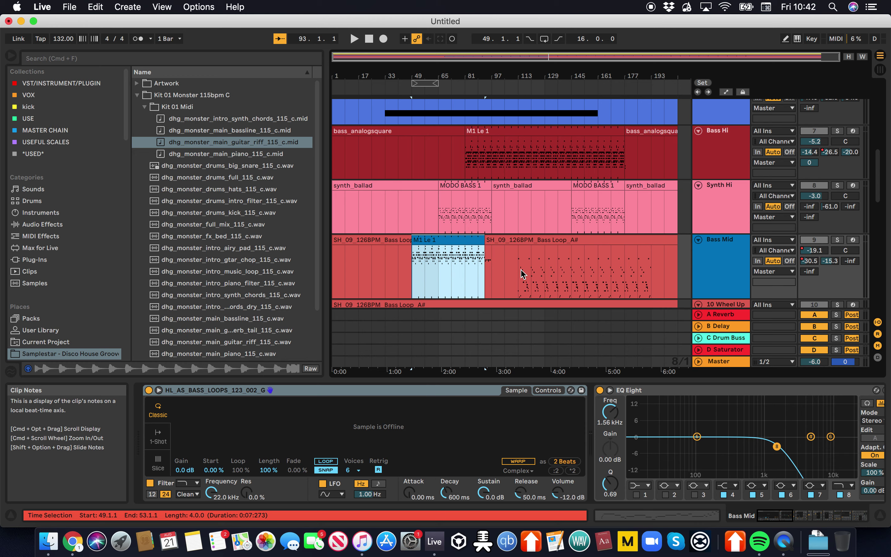
pyautogui.click(467, 239)
pyautogui.press('cmd+c')
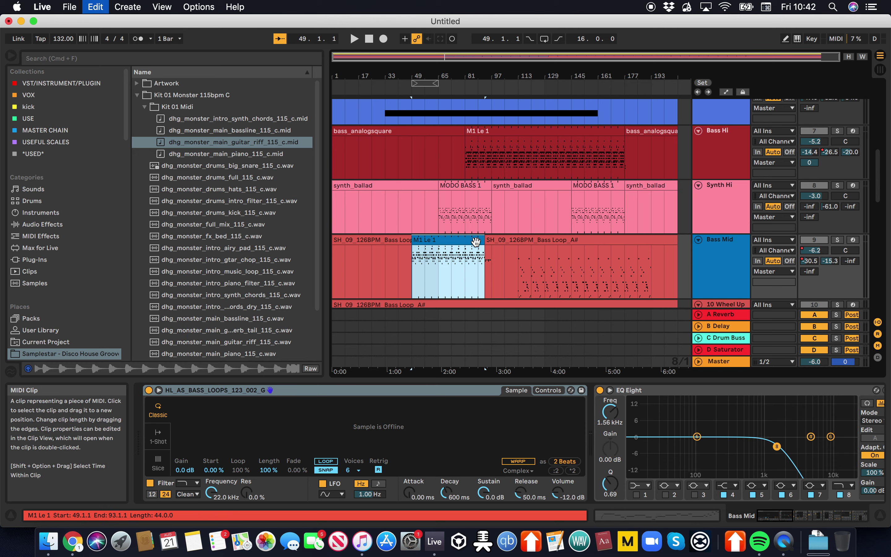
pyautogui.click(519, 264)
pyautogui.press('cmd+v')
pyautogui.doubleClick(546, 252)
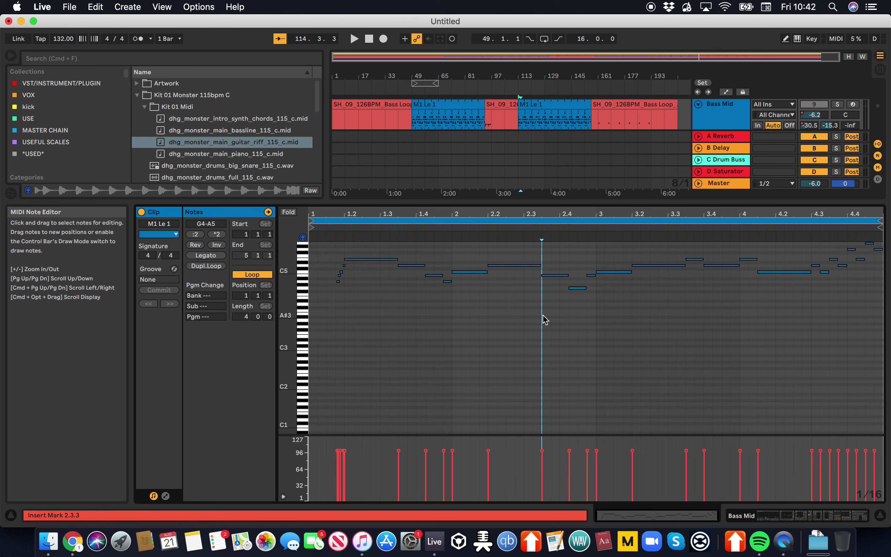
pyautogui.click(614, 202)
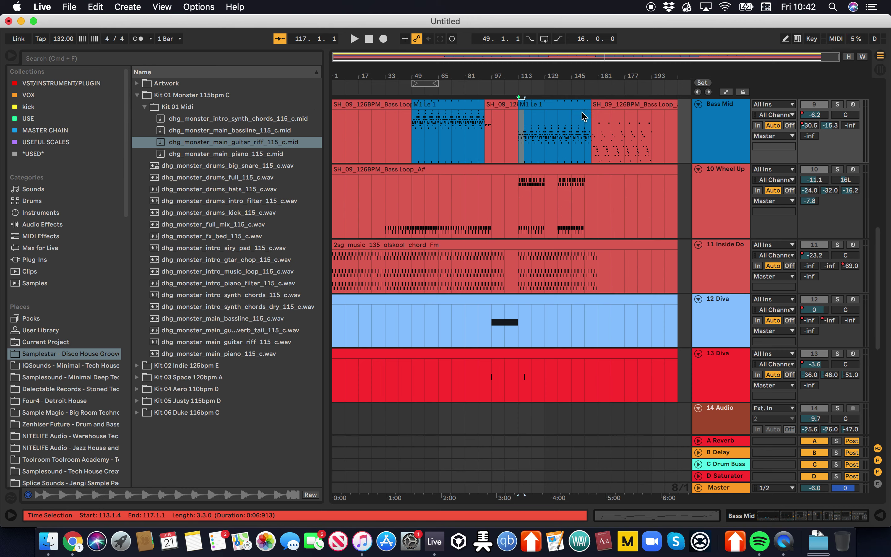
# Duplicate the lowered guitar riff clip to bar 157, transpose the duplicate down another octave, and trim its start to bar 161.
pyautogui.click(581, 106)
pyautogui.press('super+d')
pyautogui.doubleClick(633, 104)
pyautogui.press('super+a')
pyautogui.hotkey('shift', 'Down')
pyautogui.moveTo(608, 213); pyautogui.dragTo(608, 214)
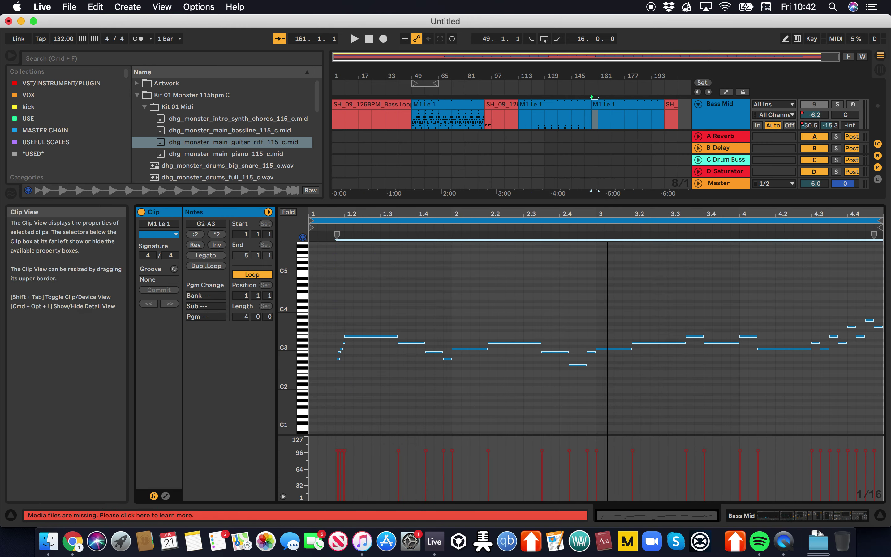
pyautogui.click(607, 203)
pyautogui.moveTo(592, 106); pyautogui.dragTo(597, 107)
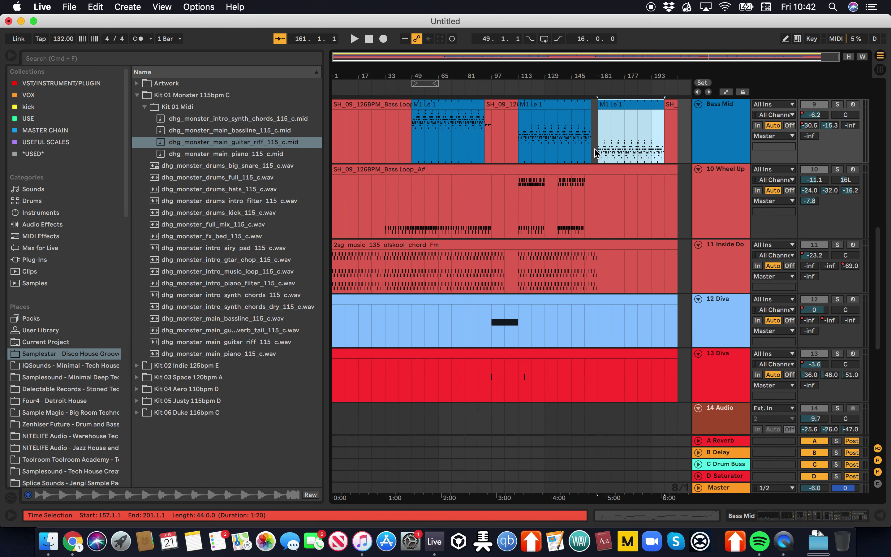
pyautogui.click(600, 138)
# Place dhg_monster_main_piano_115_c.mid on the Wheel Up track over bars 33 to 97 and split it at bar 57.
pyautogui.moveTo(280, 157); pyautogui.dragTo(492, 170)
pyautogui.click(420, 181)
pyautogui.press('super+e')
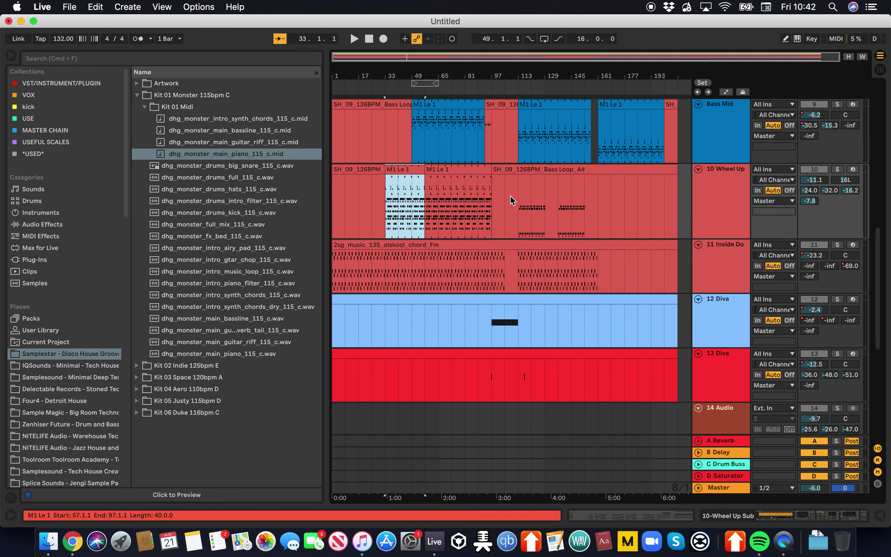
# Copy the piano clip from bars 33 to 57 to bar 113 and trim the copy's end to bar 129.
pyautogui.press('super+c')
pyautogui.click(525, 203)
pyautogui.press('super+v')
pyautogui.press('Left')
pyautogui.press('Left')
pyautogui.press('Right')
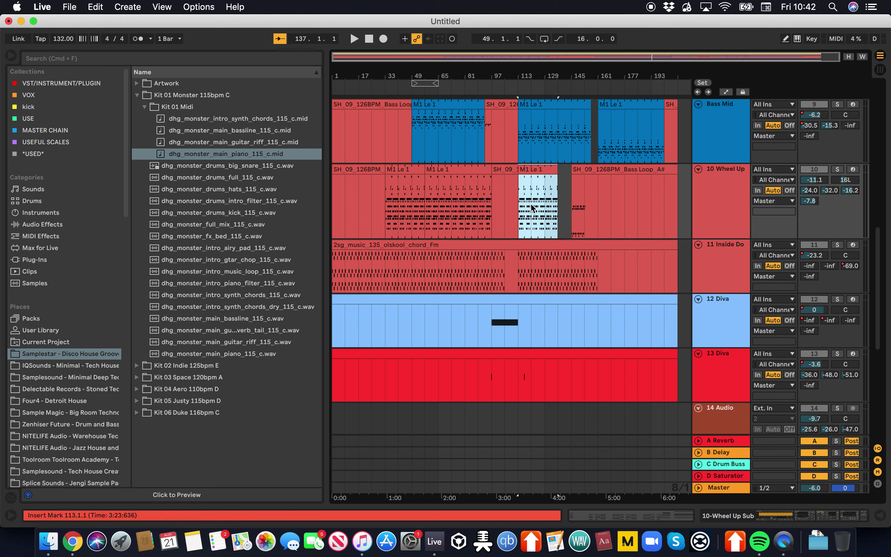
pyautogui.moveTo(551, 165); pyautogui.dragTo(546, 166)
# Copy the shortened piano clip to bar 145 on the Wheel Up track and trim its end to bar 153.
pyautogui.press('super+c')
pyautogui.click(572, 193)
pyautogui.press('super+v')
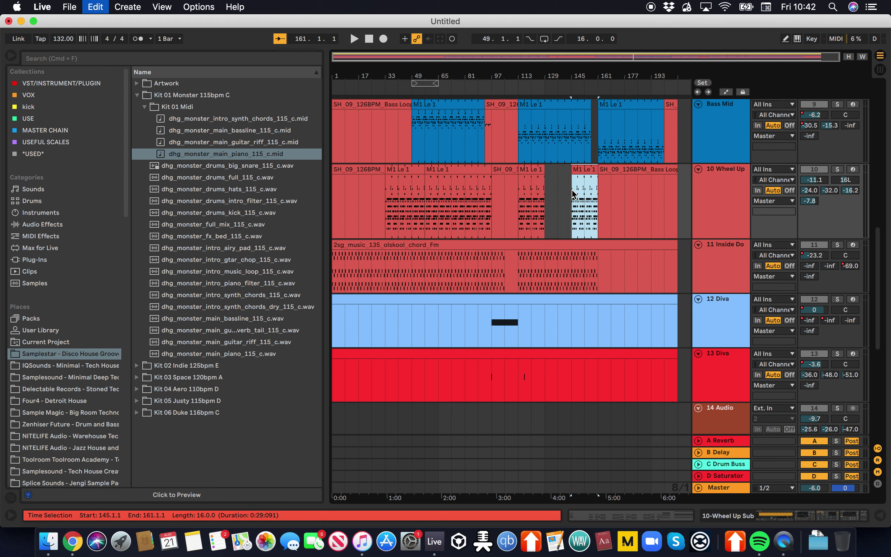
pyautogui.moveTo(591, 171); pyautogui.dragTo(591, 175)
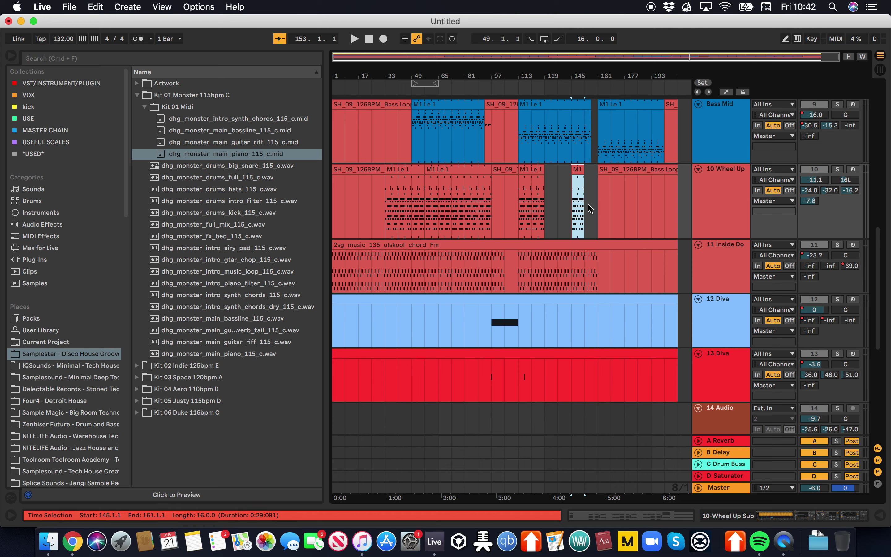
# Save the Live Set as Disco in the Solid grooves Project folder.
pyautogui.press('super+s')
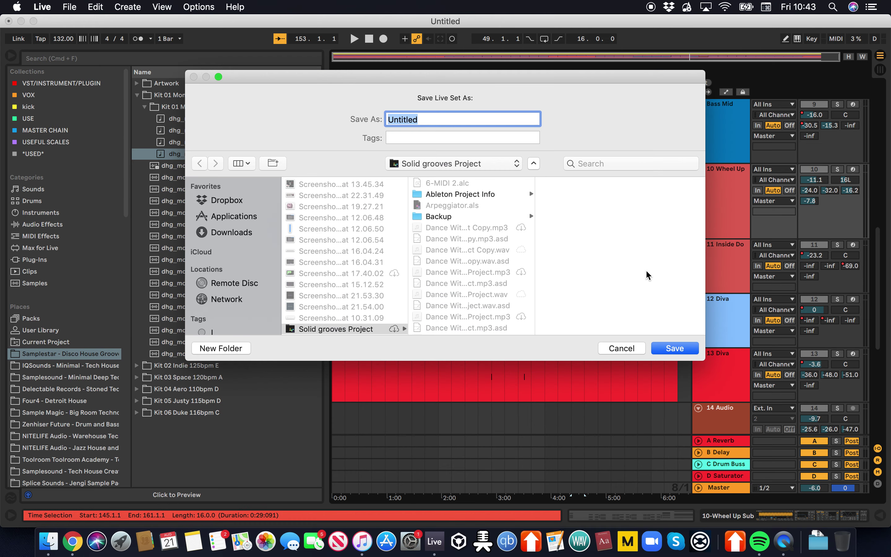
pyautogui.write('Disco')
pyautogui.press('Return')
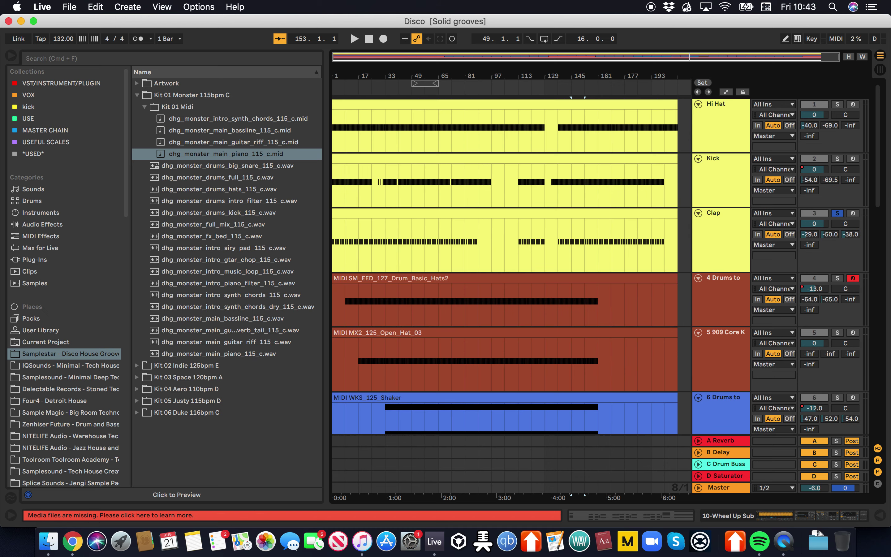
# Replace the A#1 pad sample in the Hi Hat track's 909 Core Kit with dhg_monster_drums_hats_115_c.wav.
pyautogui.click(721, 118)
pyautogui.click(145, 106)
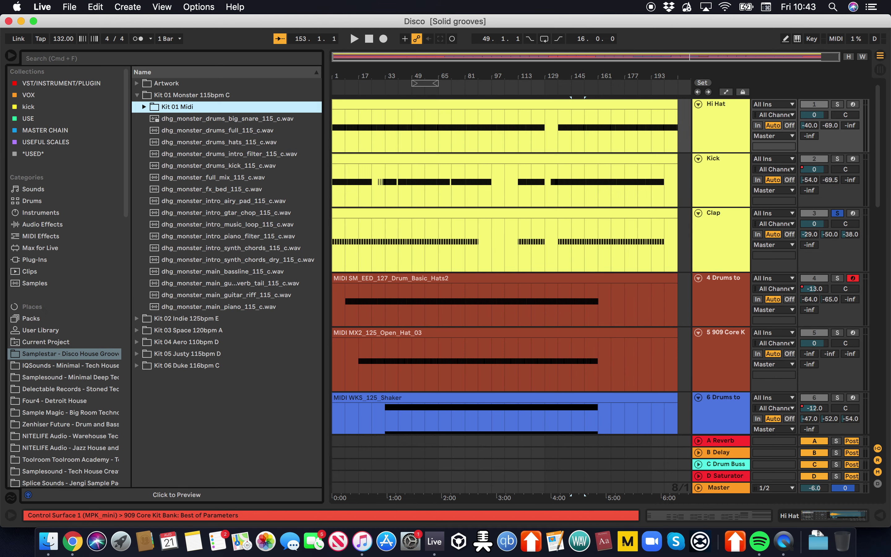
pyautogui.press('Down')
pyautogui.press('Down')
pyautogui.press('Down')
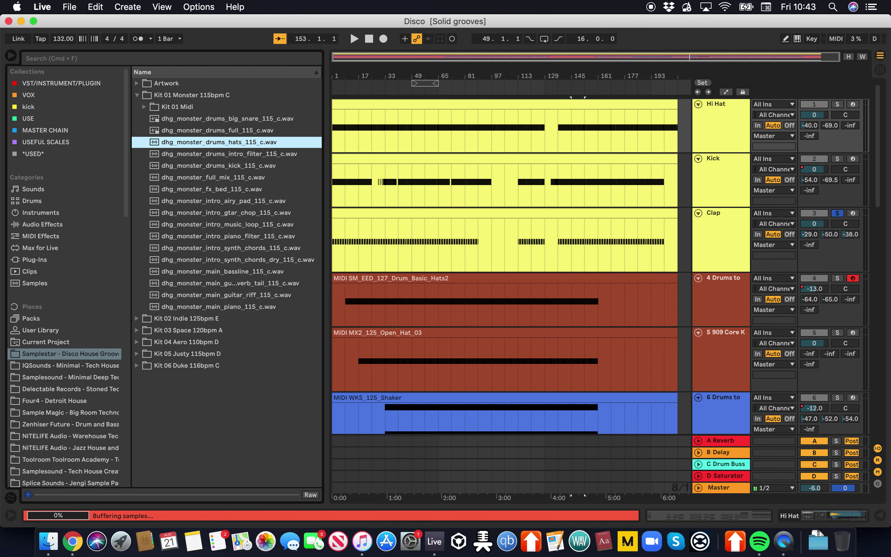
pyautogui.doubleClick(721, 118)
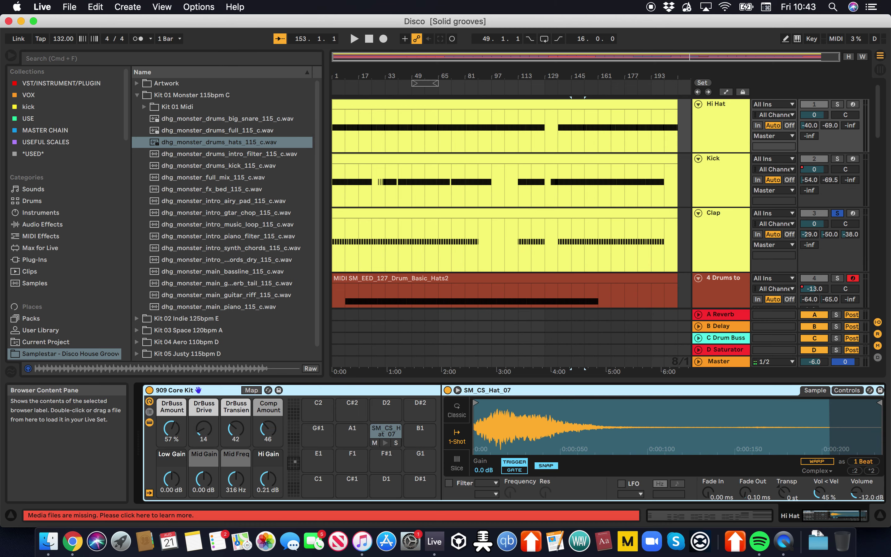
pyautogui.click(219, 142)
pyautogui.moveTo(219, 143); pyautogui.dragTo(385, 432)
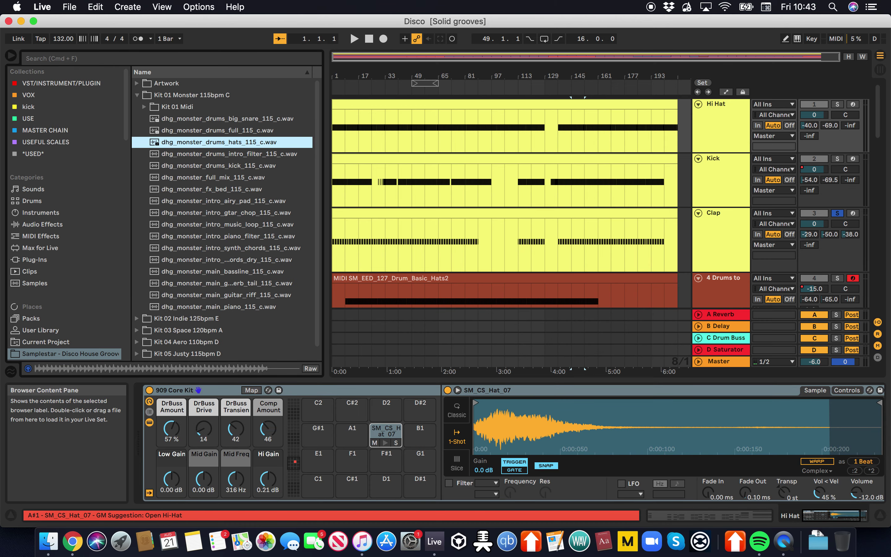
# Play the Hi Hat track soloed, shorten its sample to the first hit, about 1 beat, and solo the Clap track alongside.
pyautogui.click(838, 105)
pyautogui.press('space')
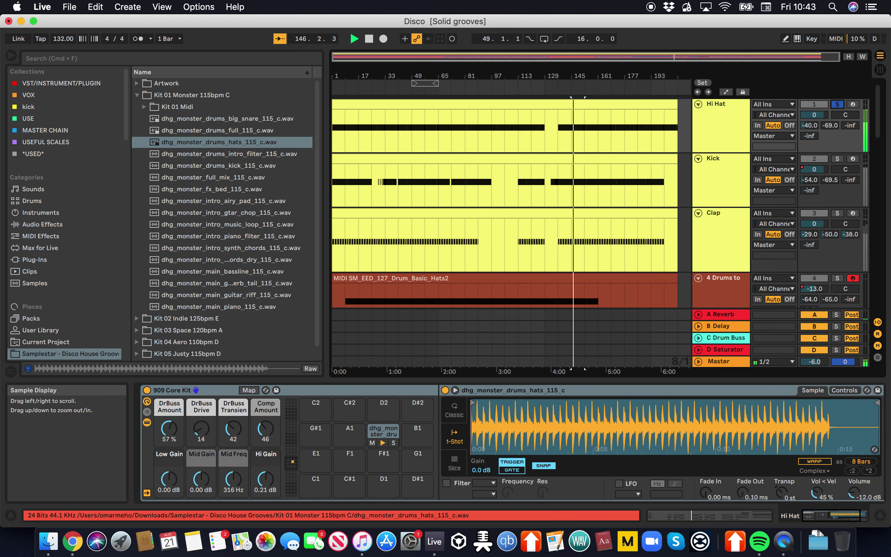
pyautogui.moveTo(877, 403); pyautogui.dragTo(487, 403)
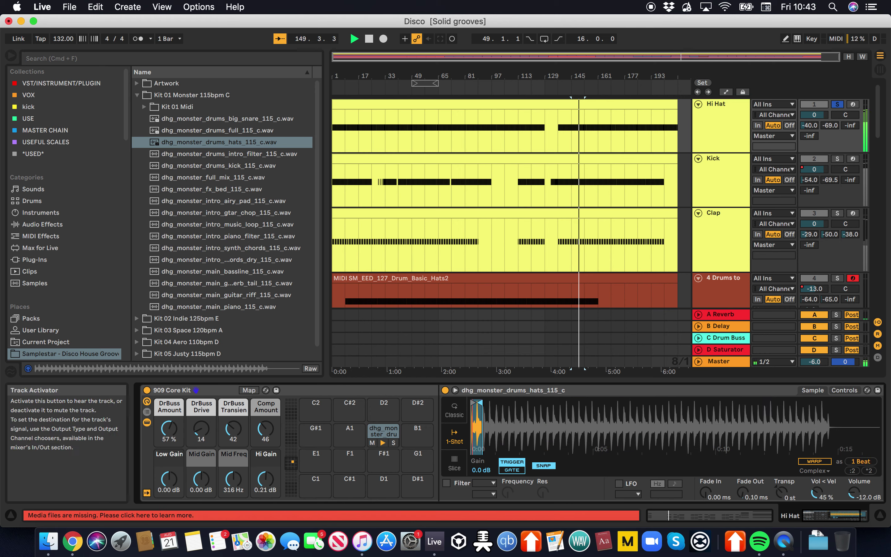
pyautogui.keyDown('super'); pyautogui.click(838, 213); pyautogui.keyUp('super')
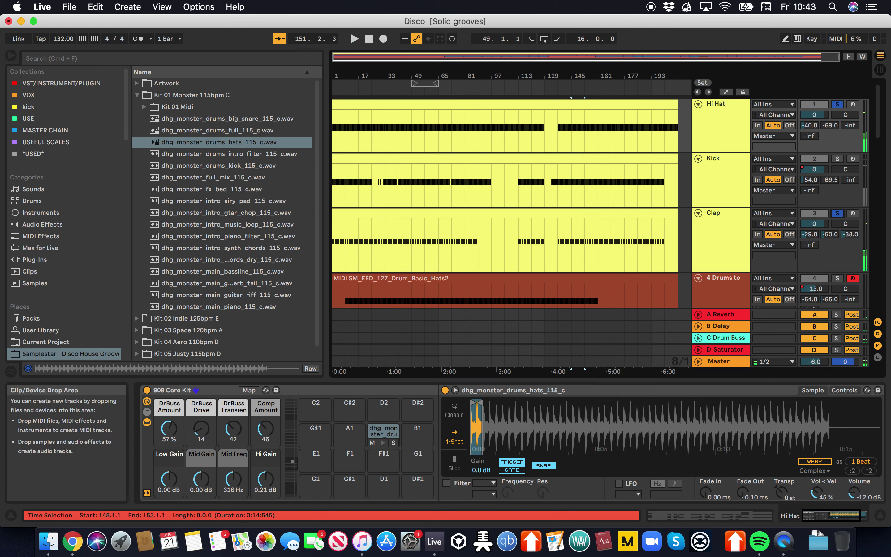
# Load dhg_monster_drums_kick_115_c.wav onto the Kick track's C1 pad and shorten the sample to the first hit, about 2 beats.
pyautogui.click(218, 166)
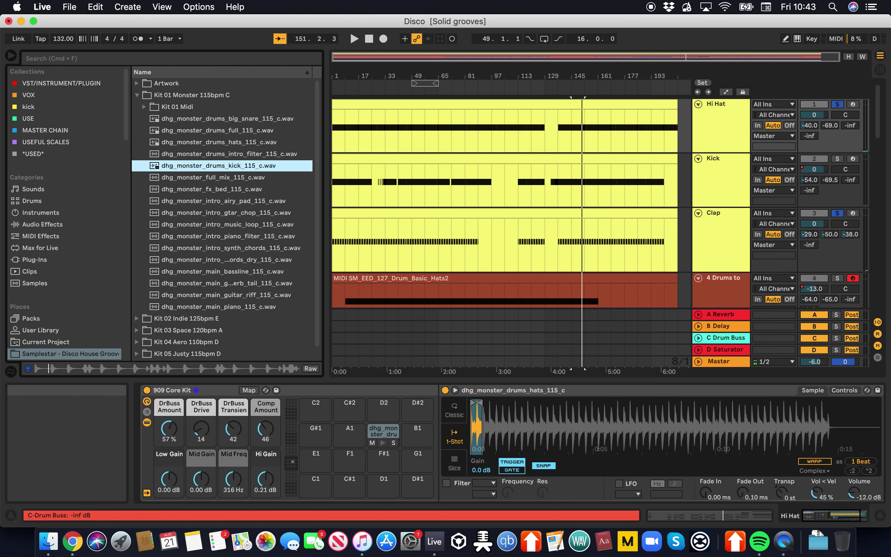
pyautogui.click(721, 159)
pyautogui.moveTo(219, 166); pyautogui.dragTo(312, 481)
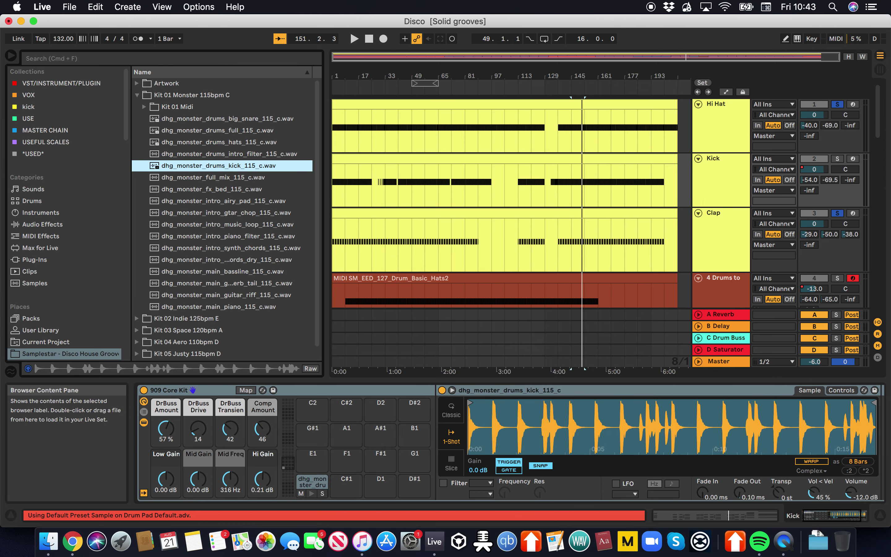
pyautogui.moveTo(701, 403); pyautogui.dragTo(490, 403)
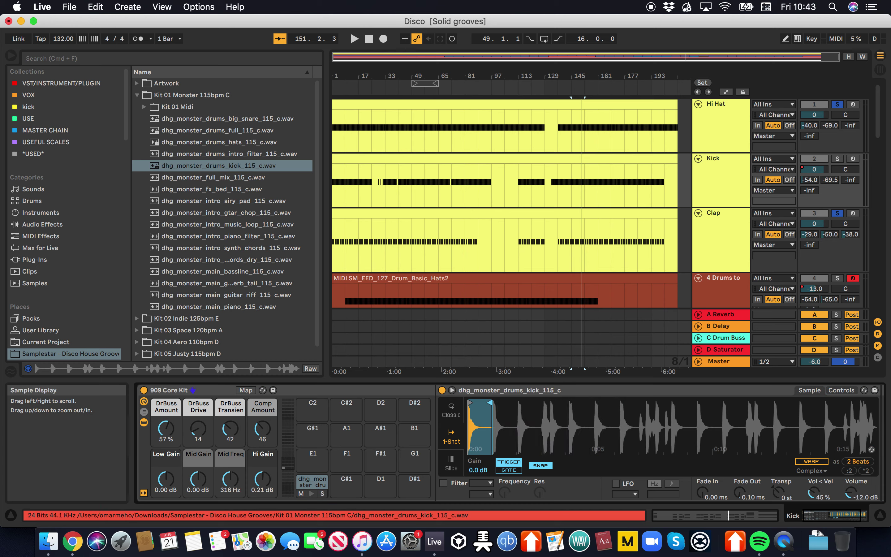
# Play the Kick soloed with Hi Hat and Clap, and reset the Reverb sends of these drum tracks to -inf.
pyautogui.click(838, 159)
pyautogui.press('space')
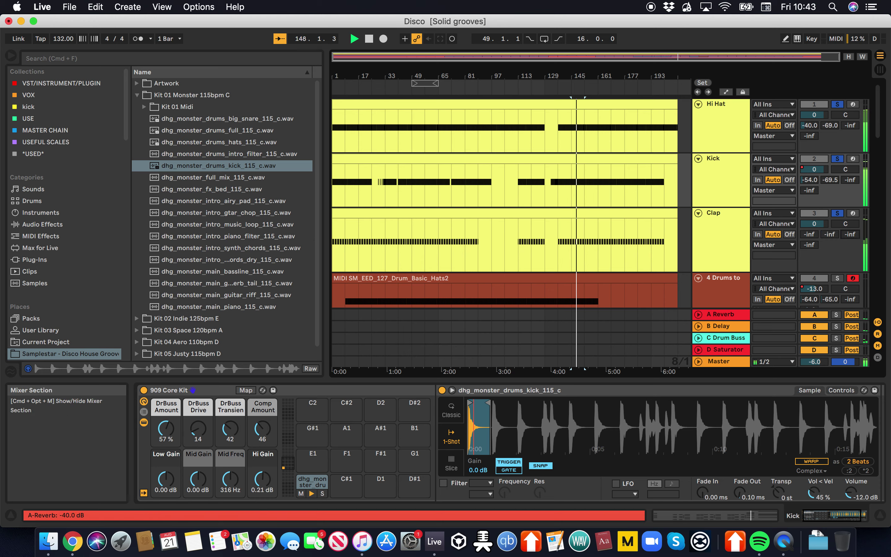
pyautogui.doubleClick(810, 125)
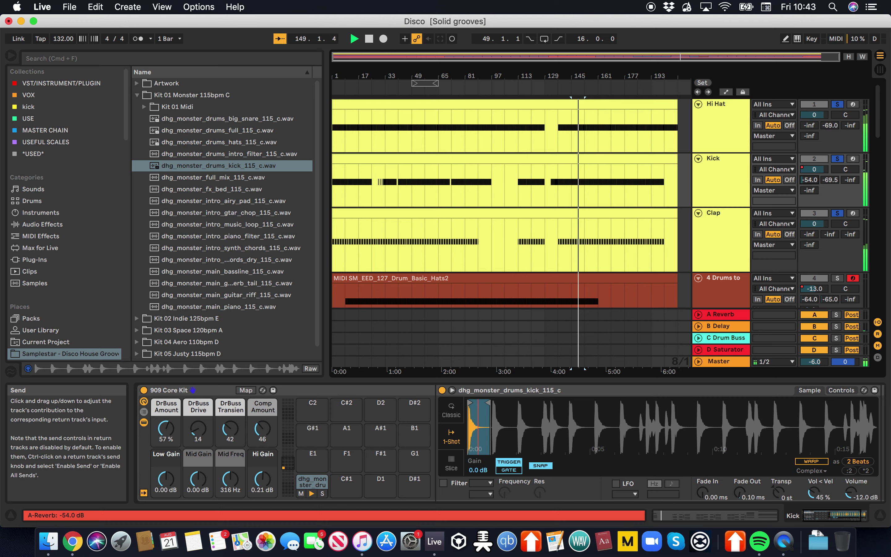
pyautogui.doubleClick(830, 180)
pyautogui.scroll(-5, 545, 221)
pyautogui.press('space')
# Preview the kit's full mix, FX bed and intro samples, and look through the melodic tracks they could replace.
pyautogui.click(213, 178)
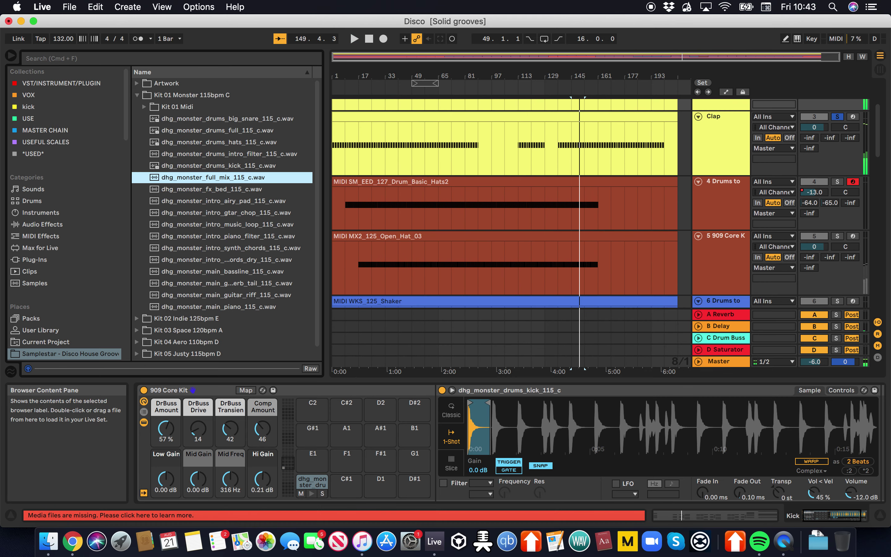
pyautogui.press('Down')
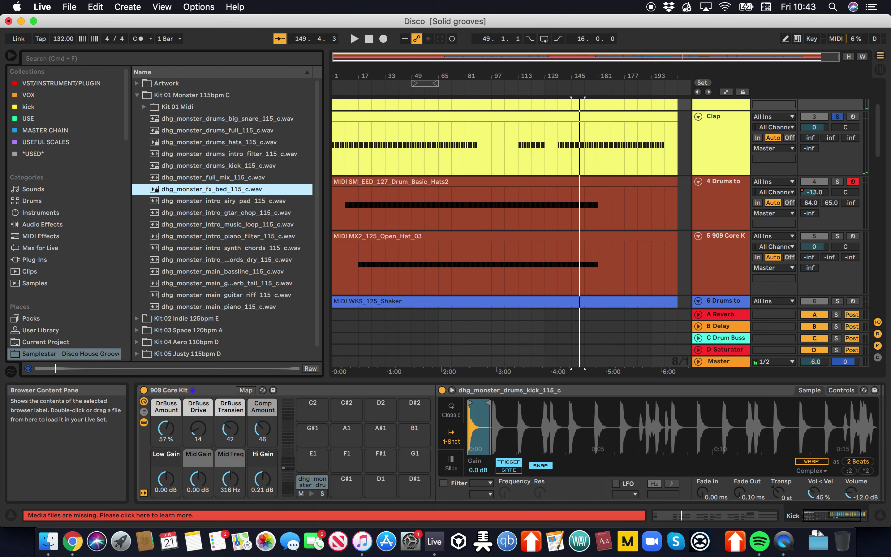
pyautogui.scroll(1, 504, 202)
pyautogui.press('Down')
pyautogui.press('Down')
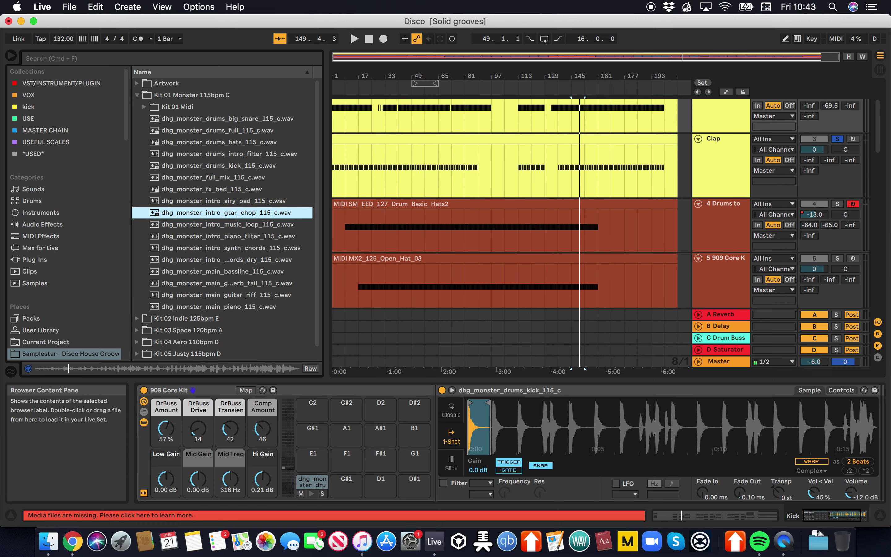
pyautogui.press('Up')
pyautogui.press('Down')
pyautogui.press('Down')
pyautogui.press('Down')
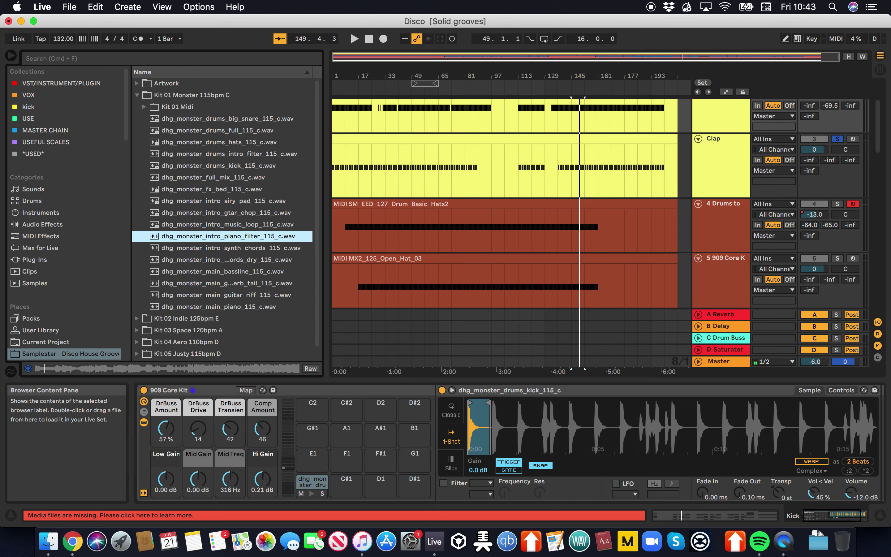
pyautogui.press('Down')
pyautogui.press('Up')
pyautogui.scroll(-3, 505, 202)
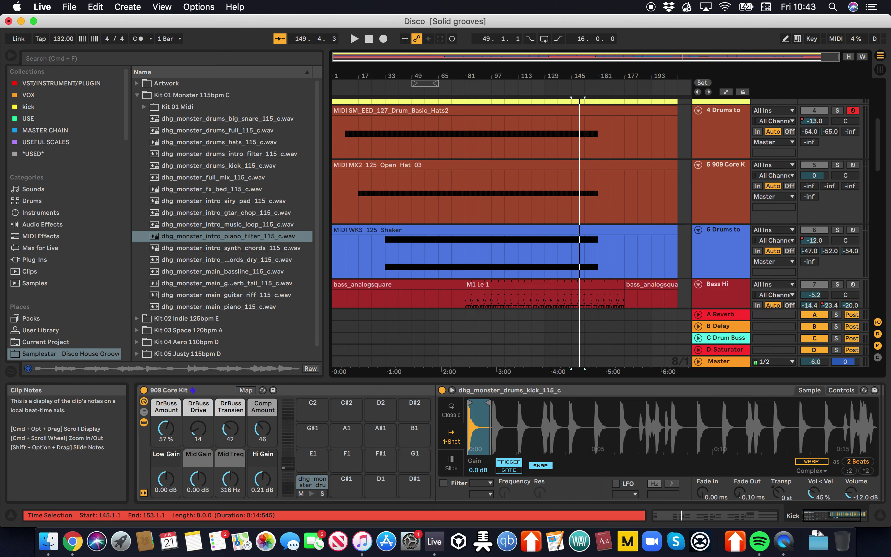
pyautogui.scroll(-3, 504, 203)
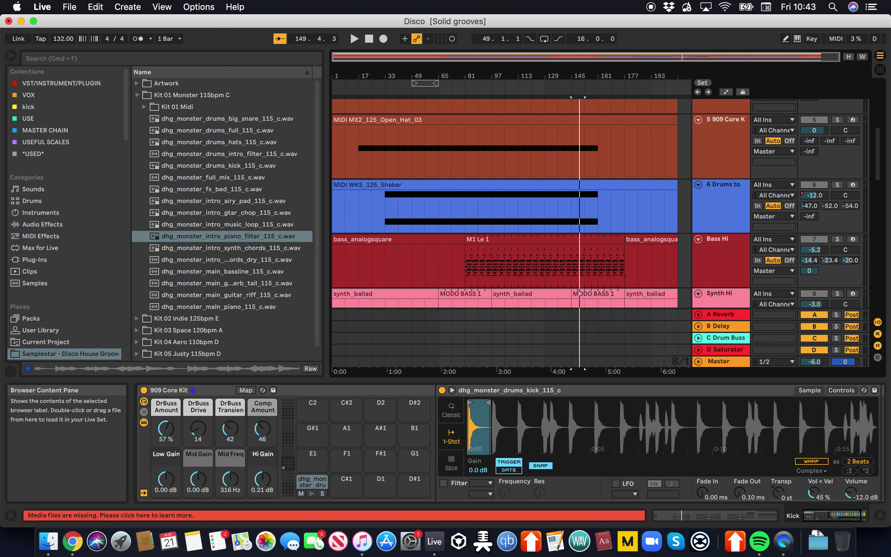
# Load dhg_monster_intro_piano_filter_115_c.wav into the Bass Mid sampler, shorten it to the first hit, about 1 bar, and set it to 1-Shot mode.
pyautogui.scroll(-6, 486, 258)
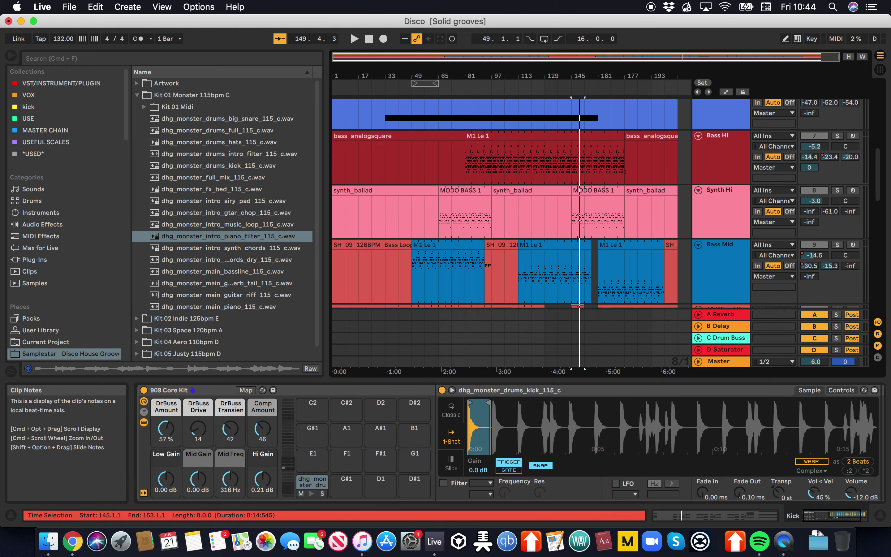
pyautogui.doubleClick(455, 238)
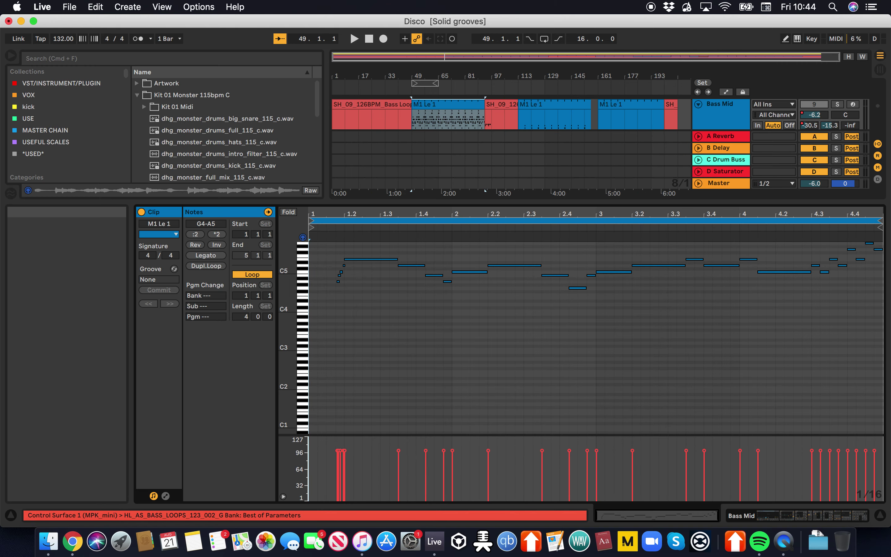
pyautogui.press('super+alt+l')
pyautogui.press('super+alt+l')
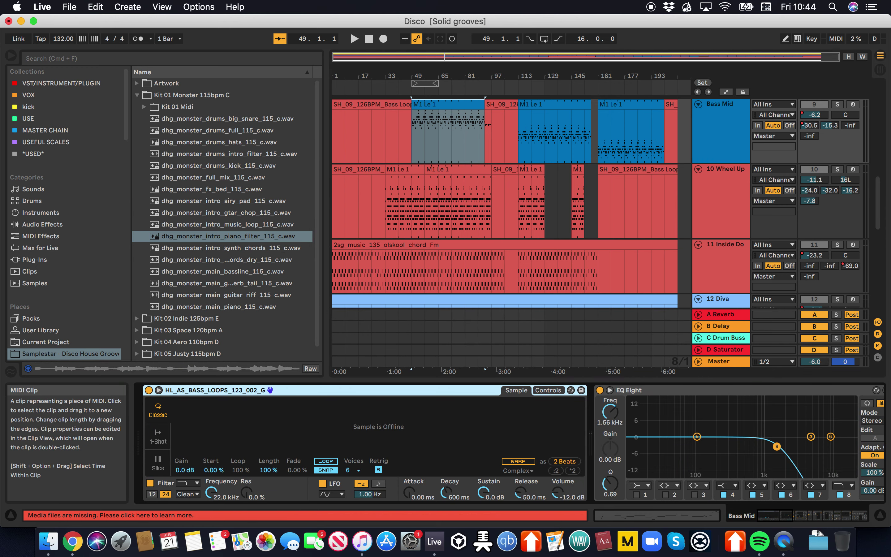
pyautogui.moveTo(228, 236); pyautogui.dragTo(379, 426)
pyautogui.moveTo(582, 403); pyautogui.dragTo(203, 403)
pyautogui.click(158, 436)
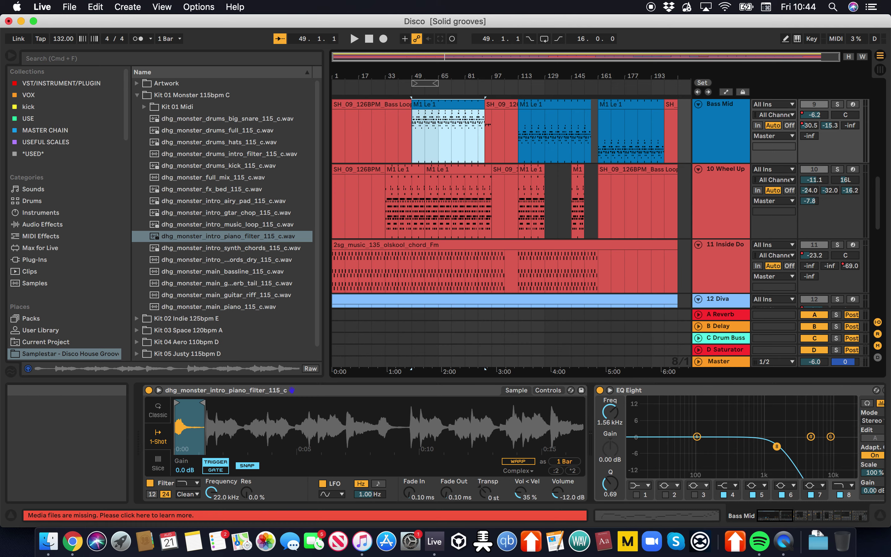
# Play the Bass Mid track soloed, bypass its Auto Filter and review the rest of its effect chain.
pyautogui.press('space')
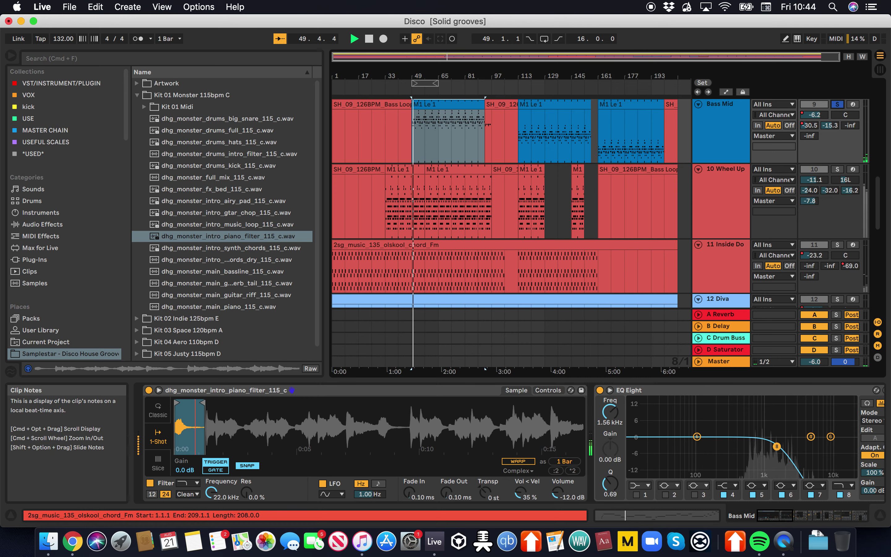
pyautogui.hscroll(7, 516, 428)
pyautogui.hscroll(7, 516, 427)
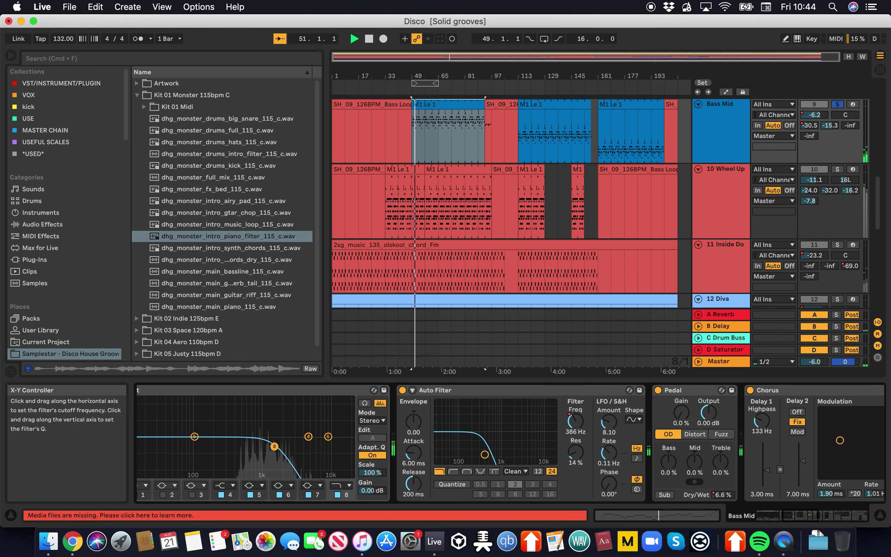
pyautogui.click(403, 390)
pyautogui.hscroll(10, 515, 442)
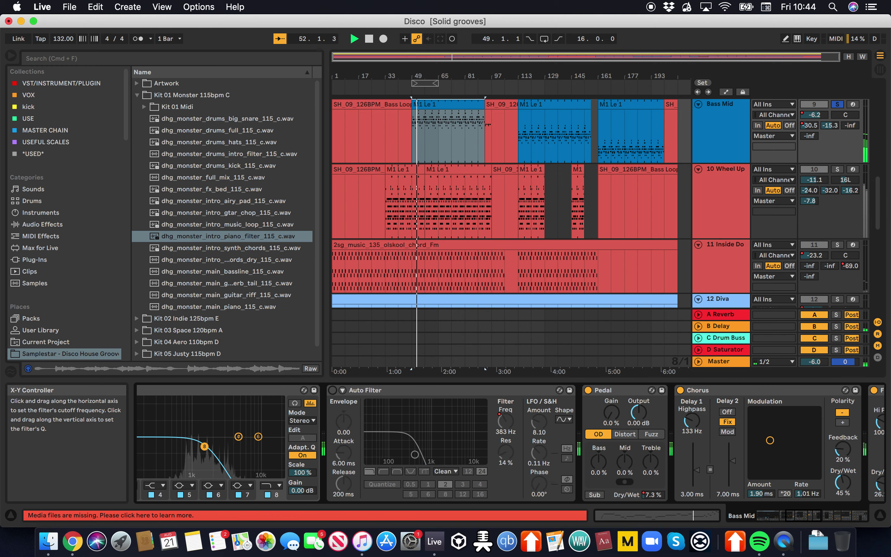
pyautogui.hscroll(5, 479, 442)
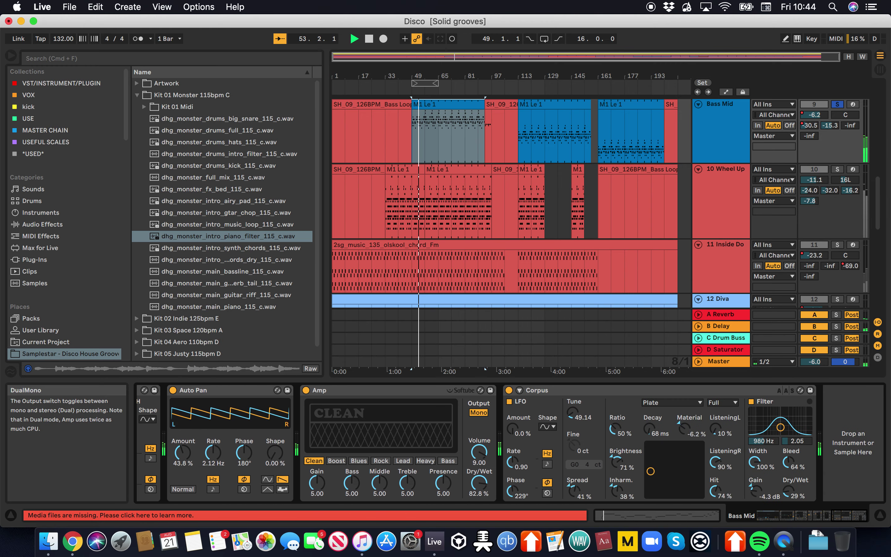
pyautogui.hscroll(-5, 615, 406)
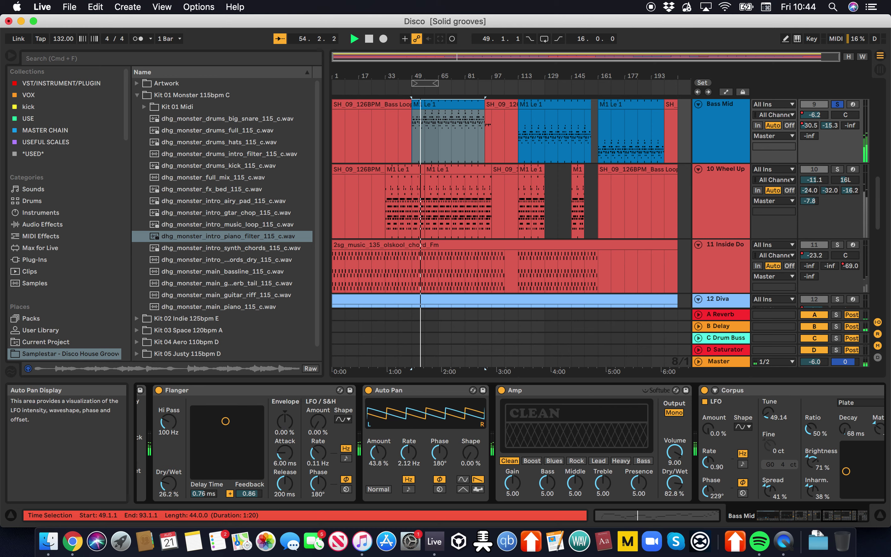
# Remove all effects after the sampler on the Bass Mid track, from Corpus and Amp back to the Auto Filter and EQ Eight.
pyautogui.click(614, 390)
pyautogui.press('Delete')
pyautogui.press('Delete')
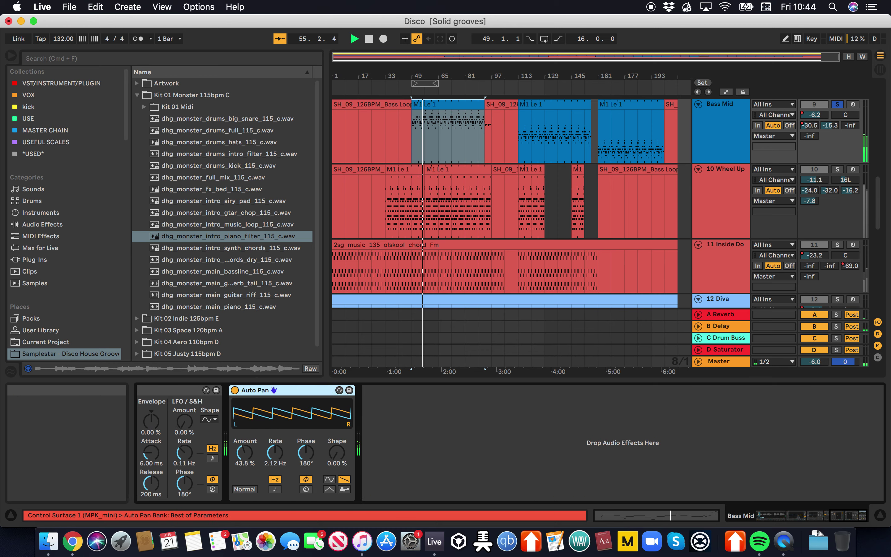
pyautogui.press('Delete')
pyautogui.press('Delete')
pyautogui.press('Delete')
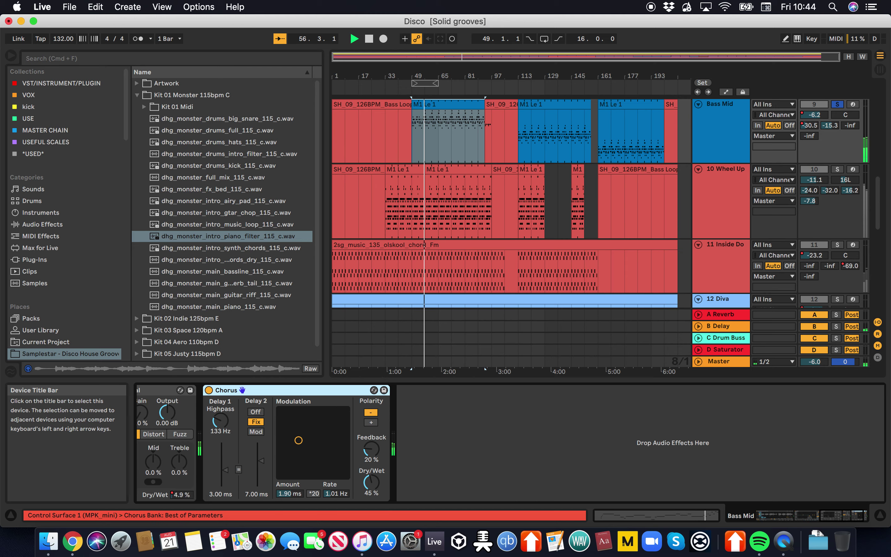
pyautogui.press('Delete')
pyautogui.press('Delete')
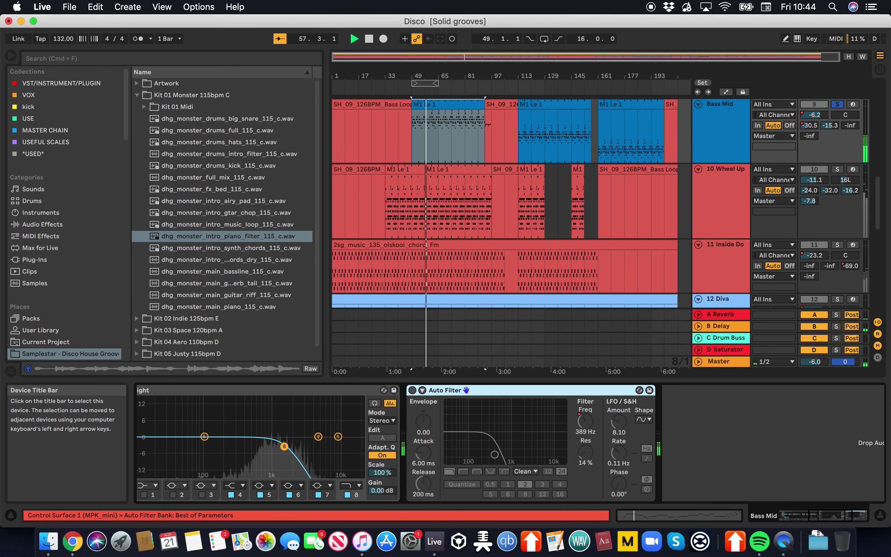
pyautogui.press('Delete')
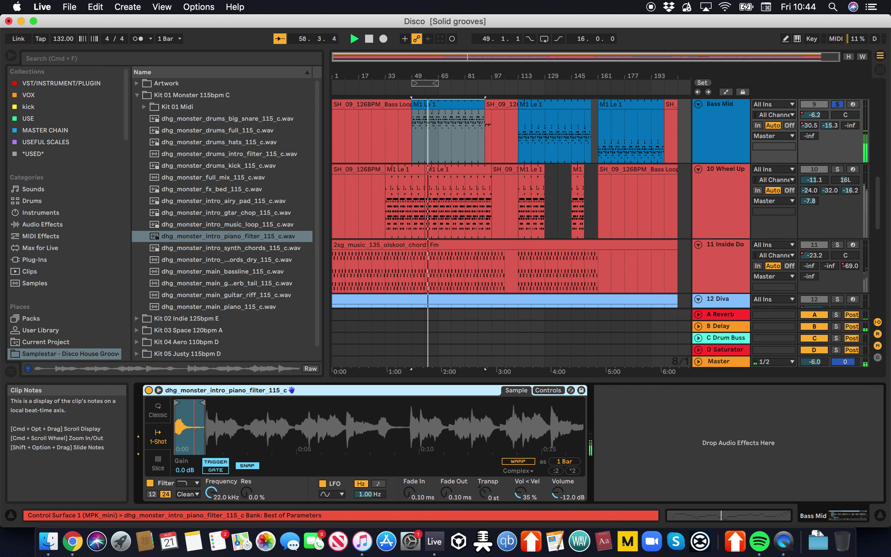
# Move the piano sample's region to its second hit, about 1 beat long, and play it soloed with Hi Hat, Kick and Clap.
pyautogui.moveTo(203, 402)
pyautogui.mouseDown()
pyautogui.moveTo(305, 403)
pyautogui.moveTo(246, 403)
pyautogui.mouseUp()
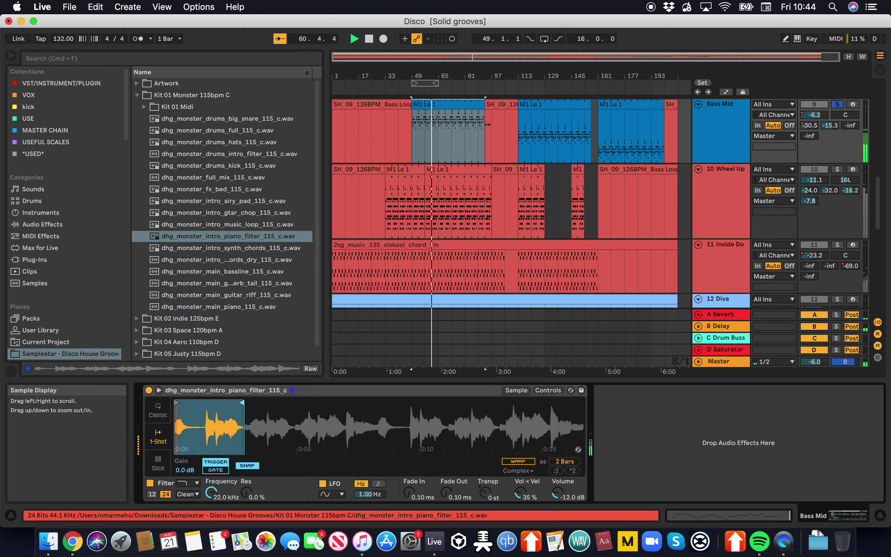
pyautogui.moveTo(176, 403); pyautogui.dragTo(213, 403)
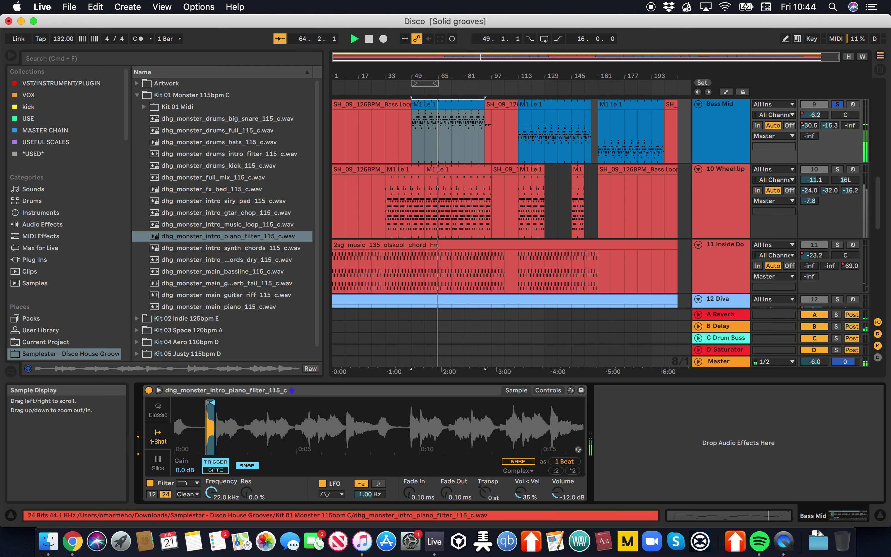
pyautogui.scroll(10, 721, 206)
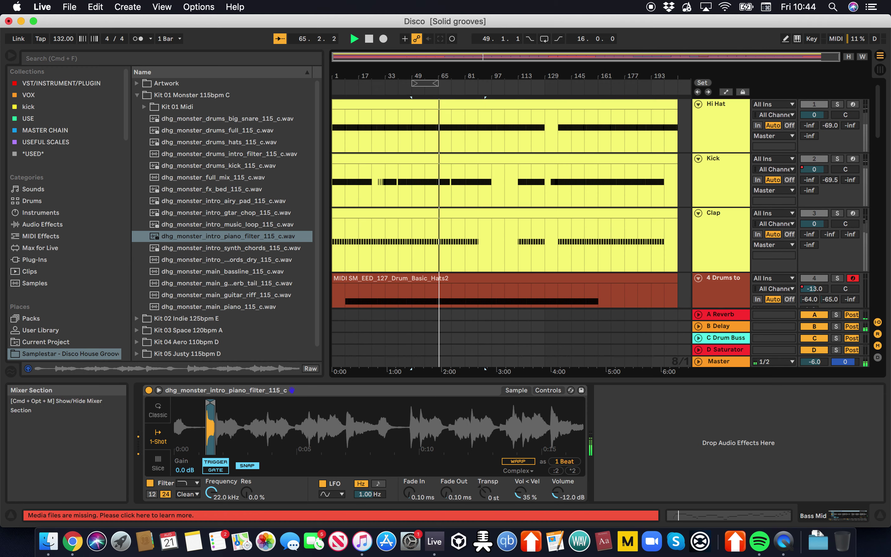
pyautogui.click(838, 104)
pyautogui.keyDown('super'); pyautogui.click(837, 159); pyautogui.keyUp('super')
pyautogui.keyDown('super'); pyautogui.click(837, 213); pyautogui.keyUp('super')
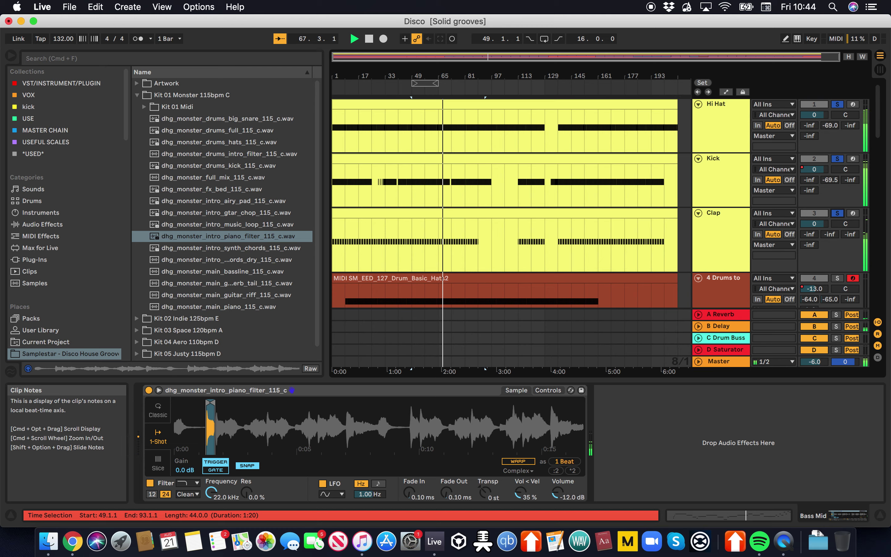
pyautogui.scroll(-5, 504, 203)
pyautogui.scroll(-2, 505, 203)
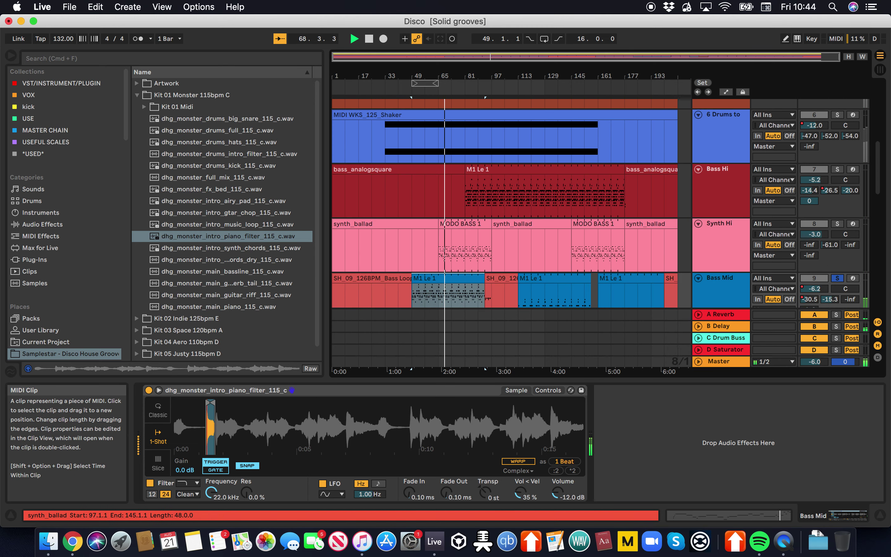
pyautogui.press('space')
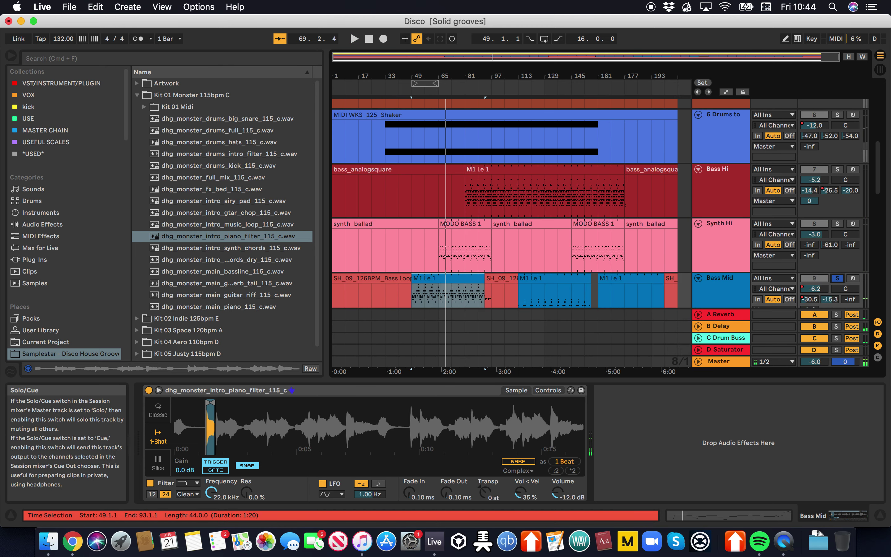
# Loop the first M1 Le 1 clip on Bass Mid over its 44 bars and transpose all its notes down two octaves to G2-A3.
pyautogui.click(457, 279)
pyautogui.press('super+l')
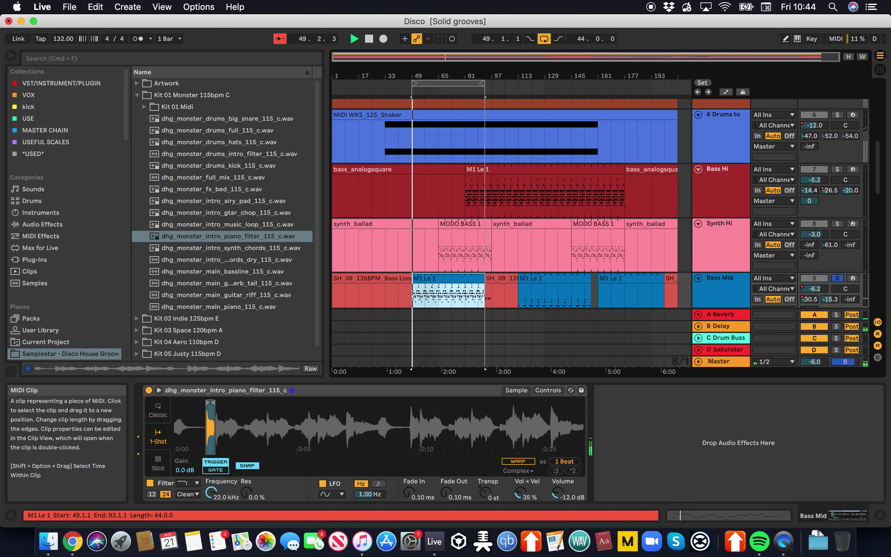
pyautogui.doubleClick(448, 279)
pyautogui.press('super+a')
pyautogui.hotkey('shift', 'Down')
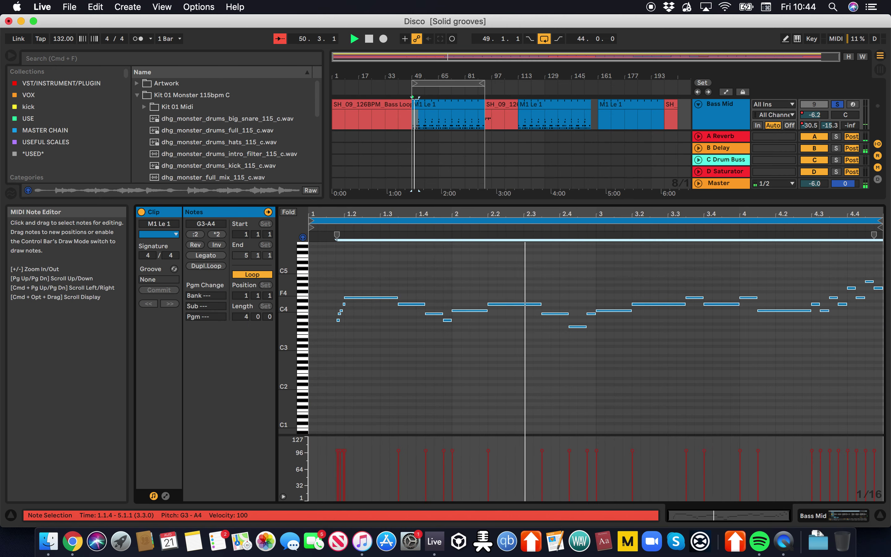
pyautogui.hotkey('shift', 'Down')
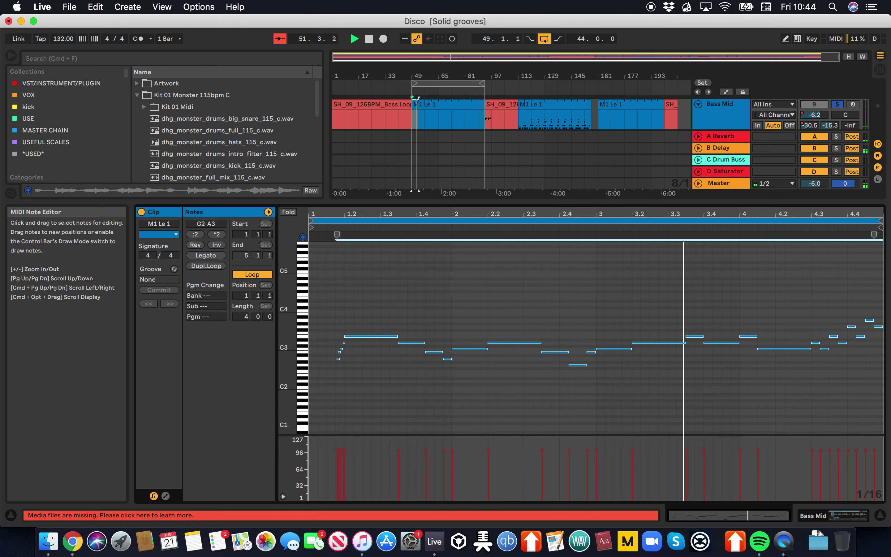
# Clear the solos, solo Bass Mid with Hi Hat, Kick and Clap again, and play the loop from bar 49.
pyautogui.click(837, 105)
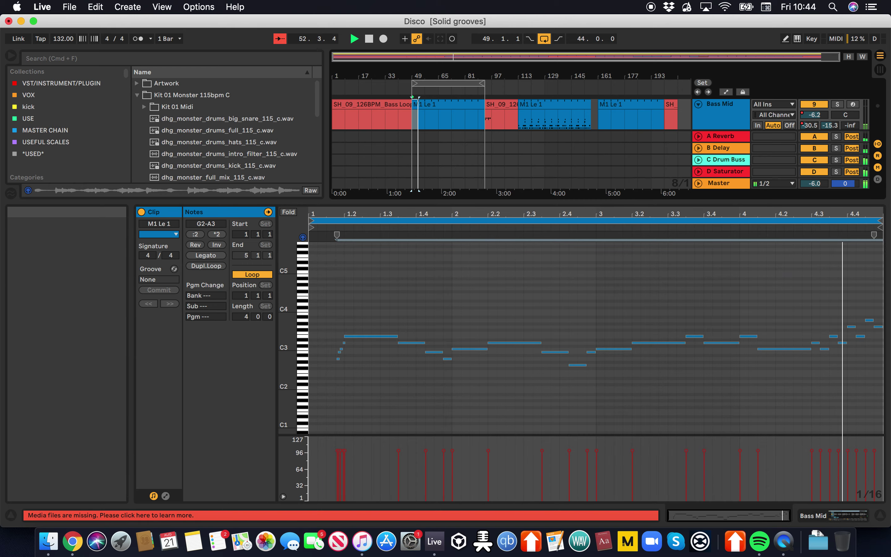
pyautogui.press('super+alt+l')
pyautogui.scroll(5, 512, 280)
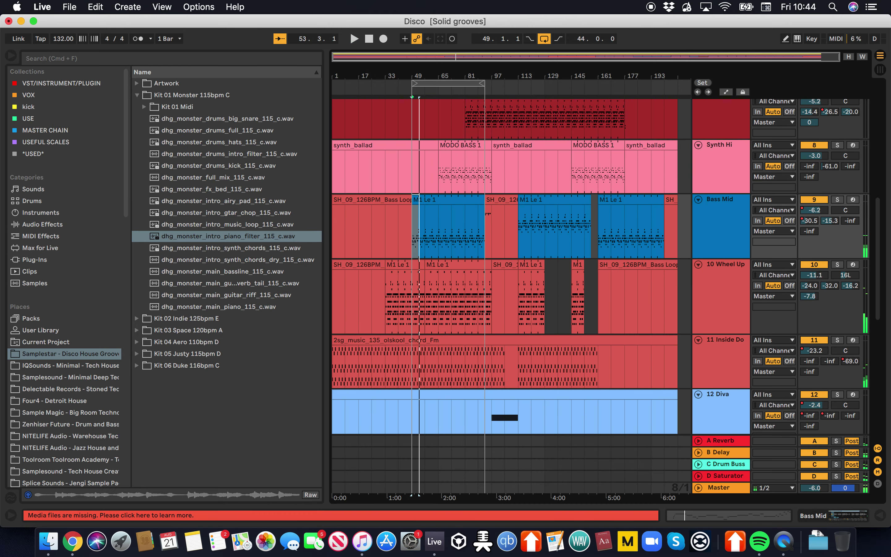
pyautogui.click(837, 200)
pyautogui.scroll(1, 837, 200)
pyautogui.scroll(10, 512, 265)
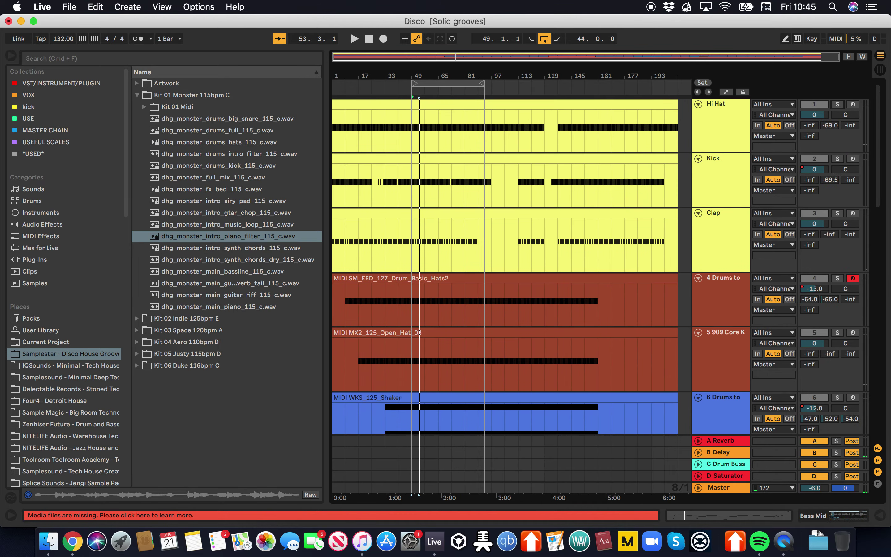
pyautogui.press('space')
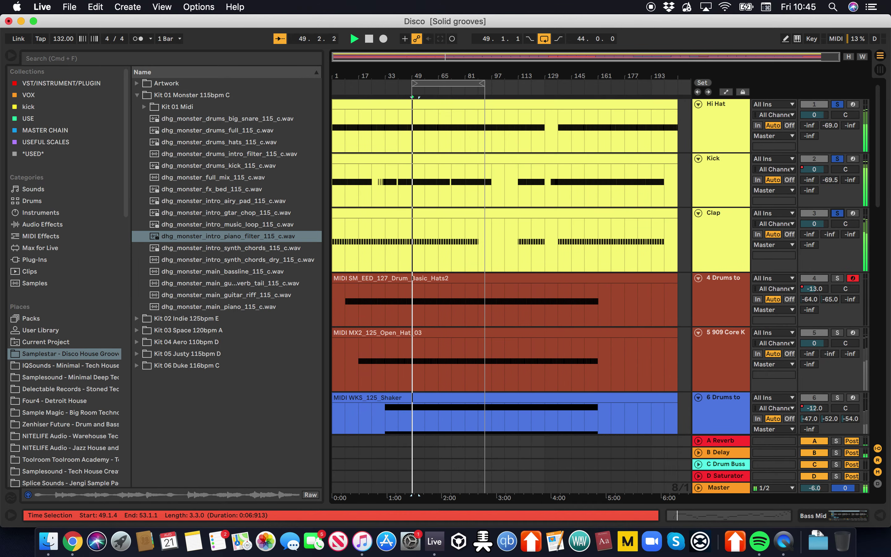
# Try transposing the first M1 Le 1 clip's notes on Bass Mid down another octave.
pyautogui.scroll(-8, 505, 265)
pyautogui.doubleClick(414, 348)
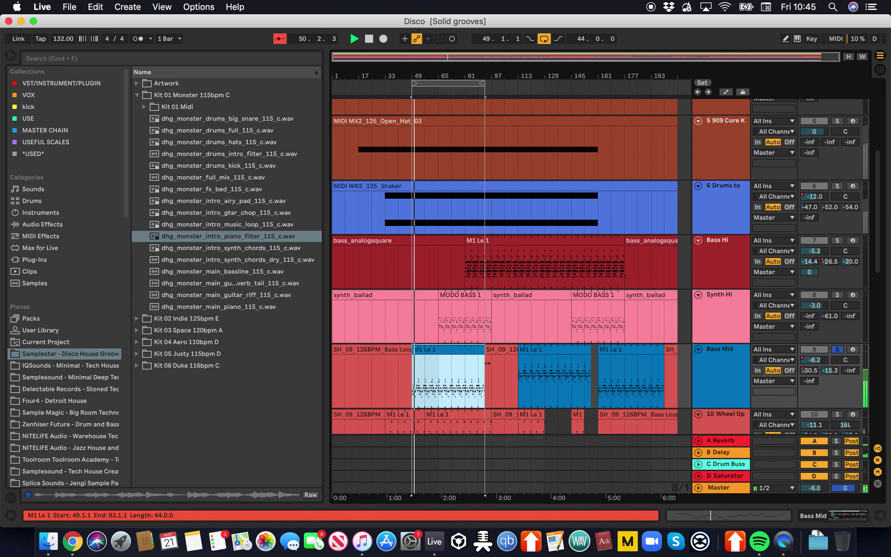
pyautogui.hotkey('shift', 'Down')
pyautogui.press('Up')
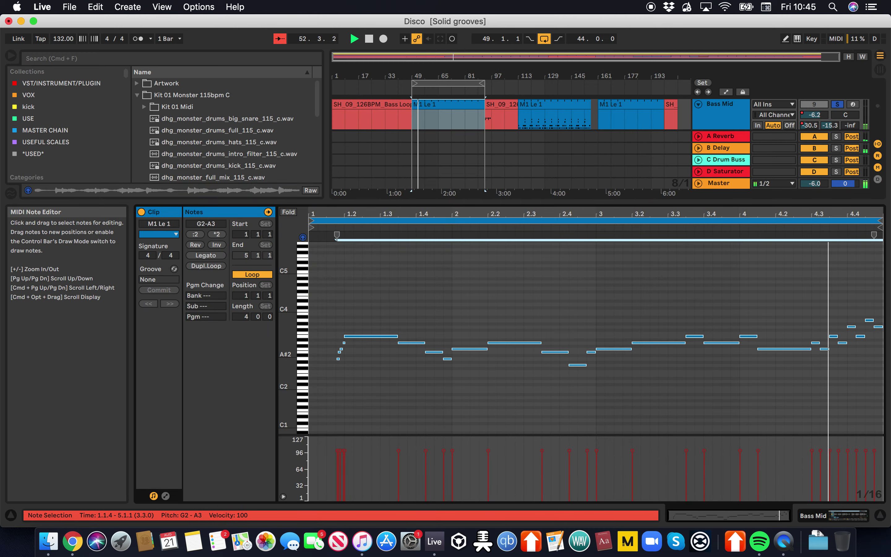
pyautogui.click(880, 515)
# Stop playback and delete the three remaining old drum tracks, 4 Drums, 5 909 Core Kit and 6 Drums.
pyautogui.scroll(5, 508, 258)
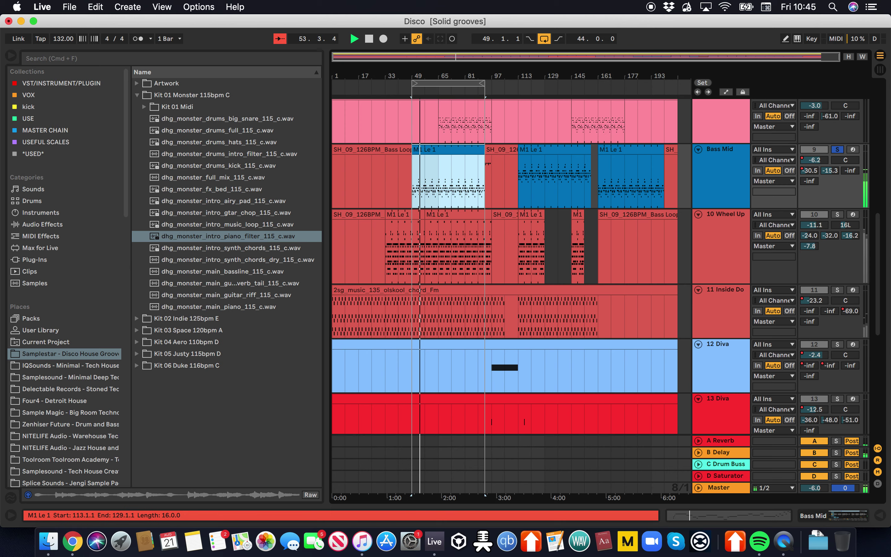
pyautogui.scroll(5, 508, 266)
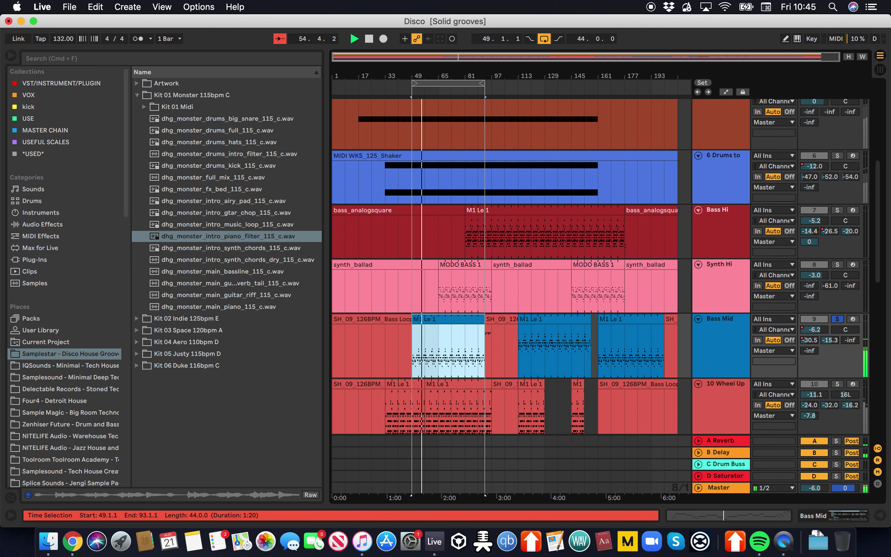
pyautogui.press('space')
pyautogui.click(722, 266)
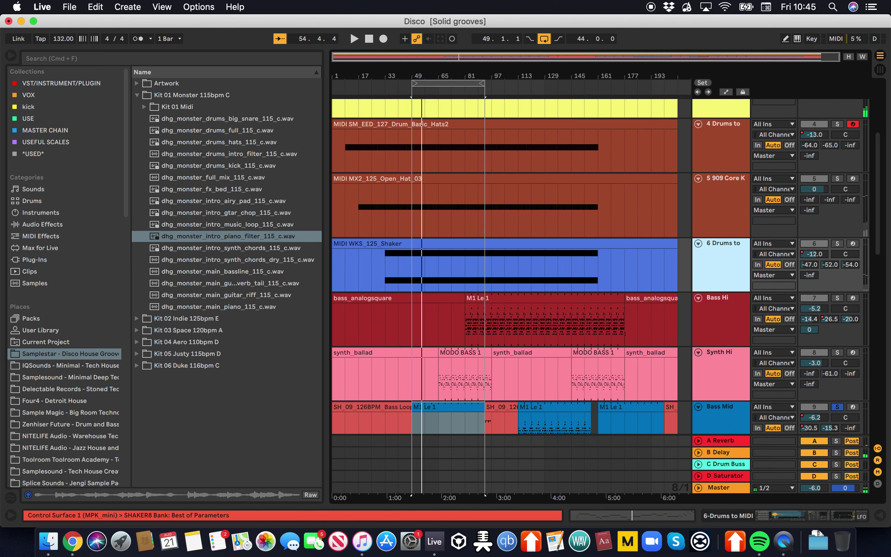
pyautogui.press('Delete')
pyautogui.press('Delete')
pyautogui.press('Delete')
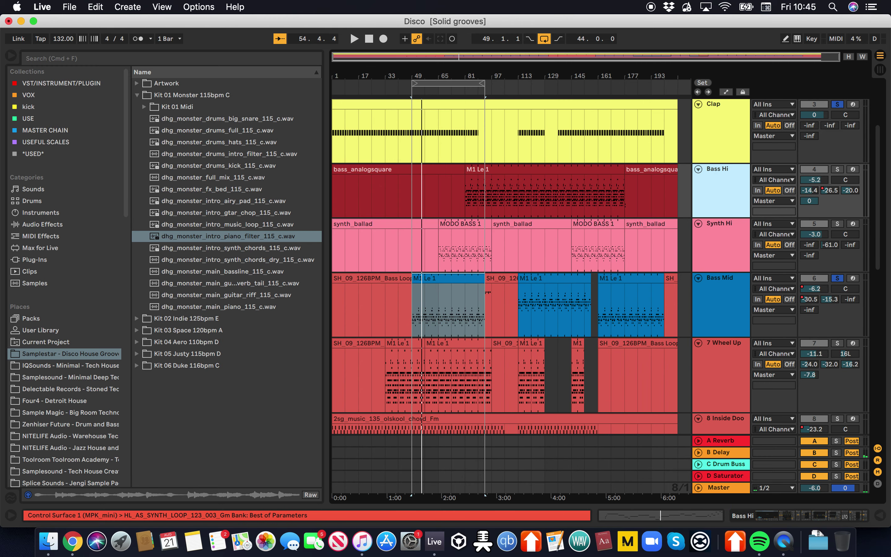
# Move the Bass Mid track above Synth Hi, directly below Bass Hi.
pyautogui.scroll(-4, 721, 265)
pyautogui.scroll(1, 721, 265)
pyautogui.moveTo(721, 235); pyautogui.dragTo(721, 174)
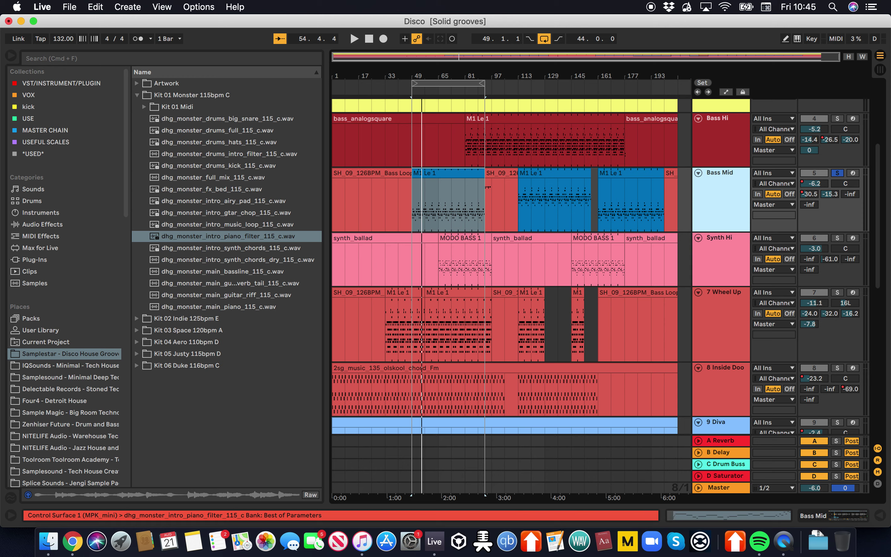
# Delete the SH_09_126BPM bass loop clips before, between and after the M1 Le 1 clips on Bass Mid.
pyautogui.moveTo(413, 173); pyautogui.dragTo(333, 173)
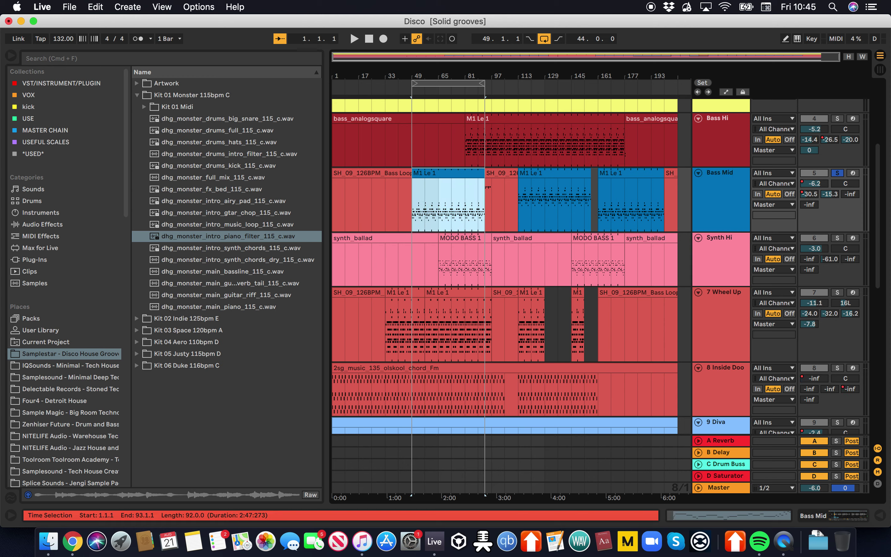
pyautogui.click(372, 173)
pyautogui.press('Delete')
pyautogui.click(501, 174)
pyautogui.press('Delete')
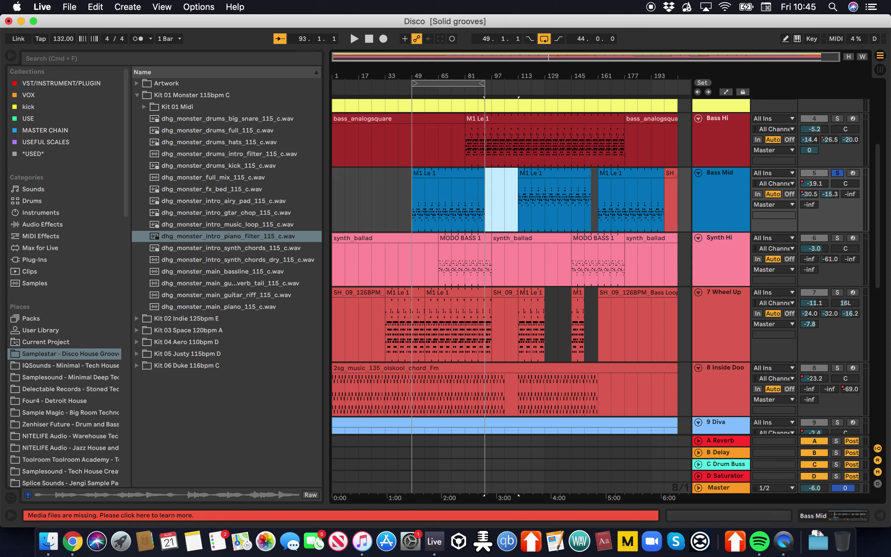
pyautogui.click(670, 173)
pyautogui.press('Delete')
# On Bass Hi, delete both bass_analogsquare clips and extend the start of the M1 Le 1 clip back to bar 65.
pyautogui.scroll(2, 512, 267)
pyautogui.click(372, 139)
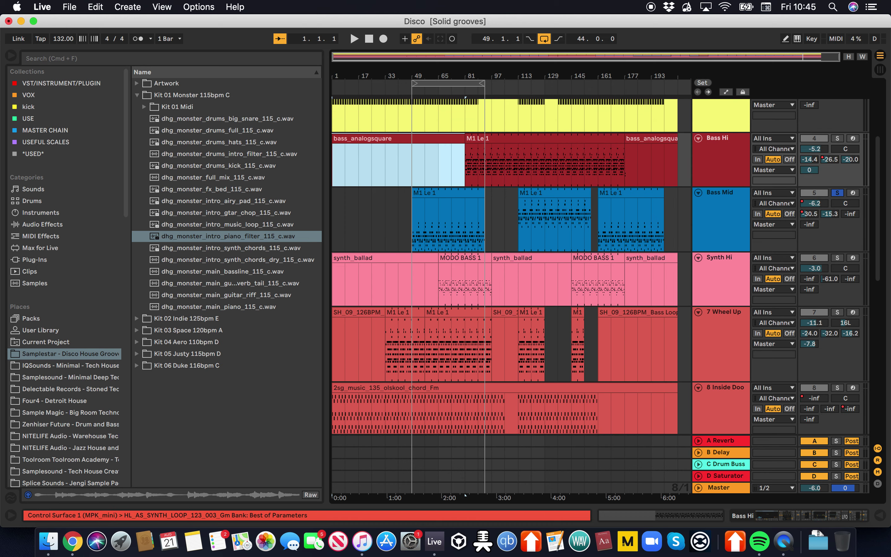
pyautogui.press('Delete')
pyautogui.moveTo(467, 139); pyautogui.dragTo(439, 138)
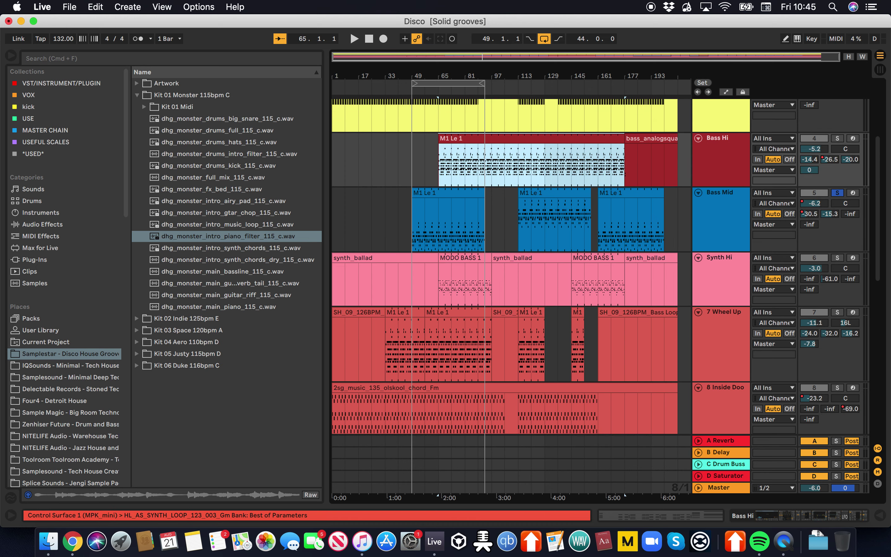
pyautogui.click(651, 138)
pyautogui.press('Delete')
# Move the Wheel Up track directly above Bass Hi and play it soloed from bar 33.
pyautogui.scroll(2, 651, 155)
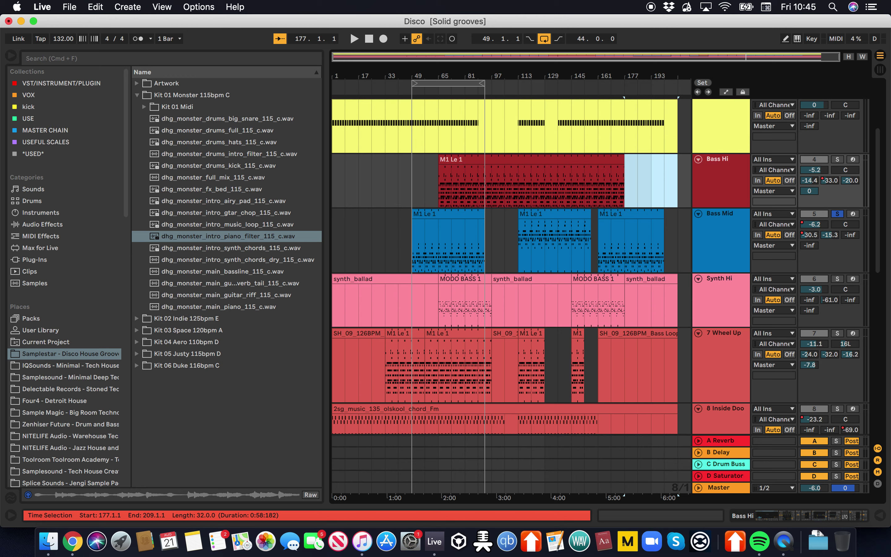
pyautogui.moveTo(724, 333); pyautogui.dragTo(724, 155)
pyautogui.press('space')
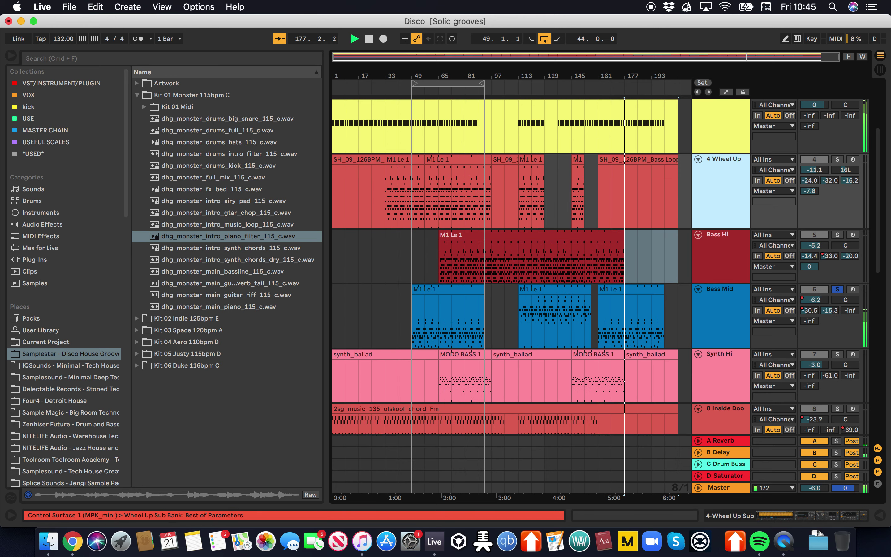
pyautogui.click(386, 195)
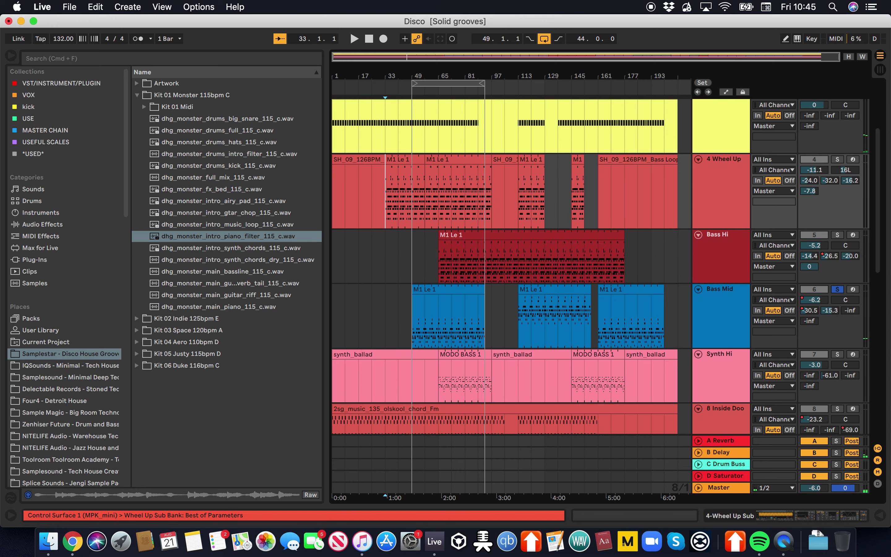
pyautogui.press('space')
pyautogui.doubleClick(723, 159)
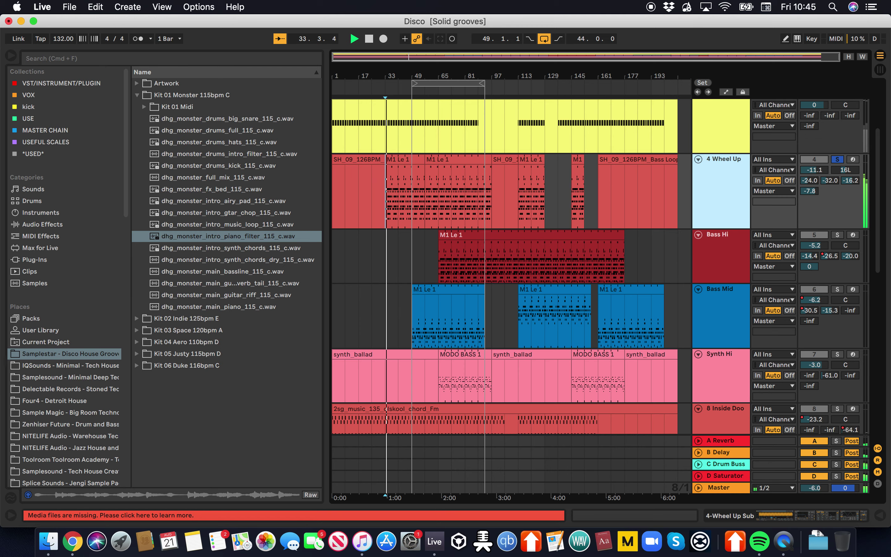
pyautogui.press('space')
# Try replacing the Wheel Up Sub sample in the track's sampler with dhg_monster_main_bassline_115_c.wav.
pyautogui.click(231, 248)
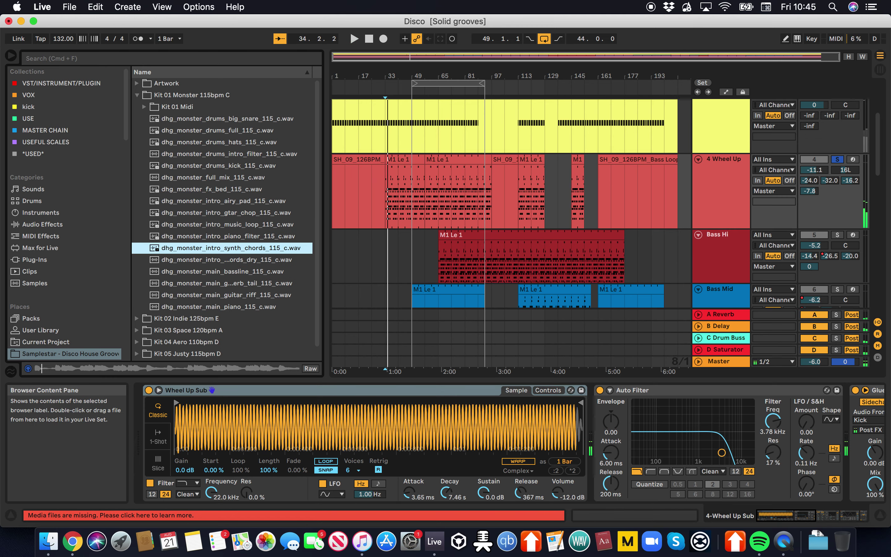
pyautogui.doubleClick(723, 159)
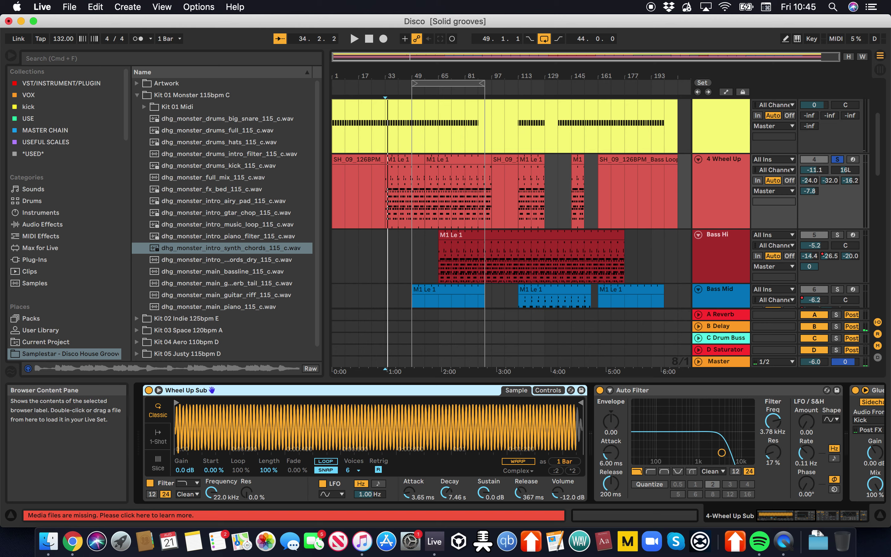
pyautogui.click(222, 271)
pyautogui.moveTo(223, 271); pyautogui.dragTo(317, 425)
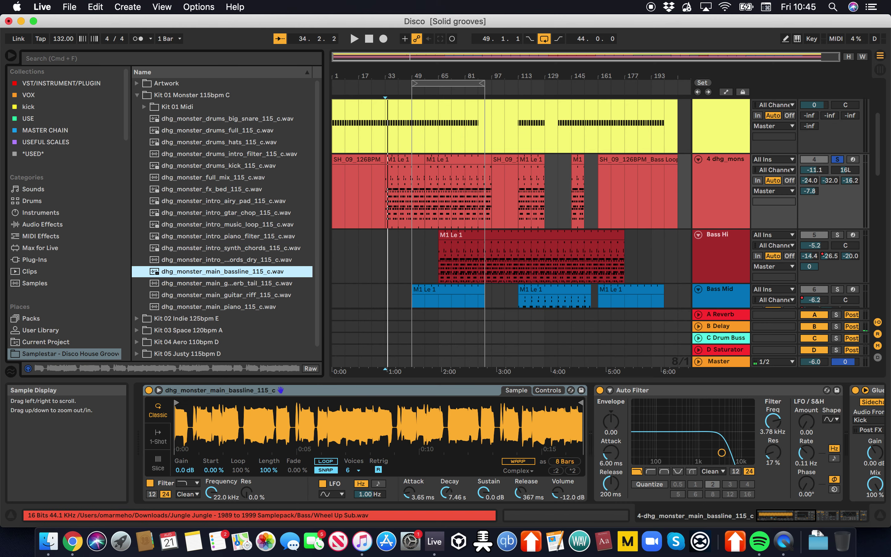
# Audition the bassline in the sampler and shorten the sample's end to about its first beat.
pyautogui.press('space')
pyautogui.press('space')
pyautogui.moveTo(581, 403); pyautogui.dragTo(192, 402)
pyautogui.press('space')
pyautogui.press('space')
pyautogui.press('space')
pyautogui.press('space')
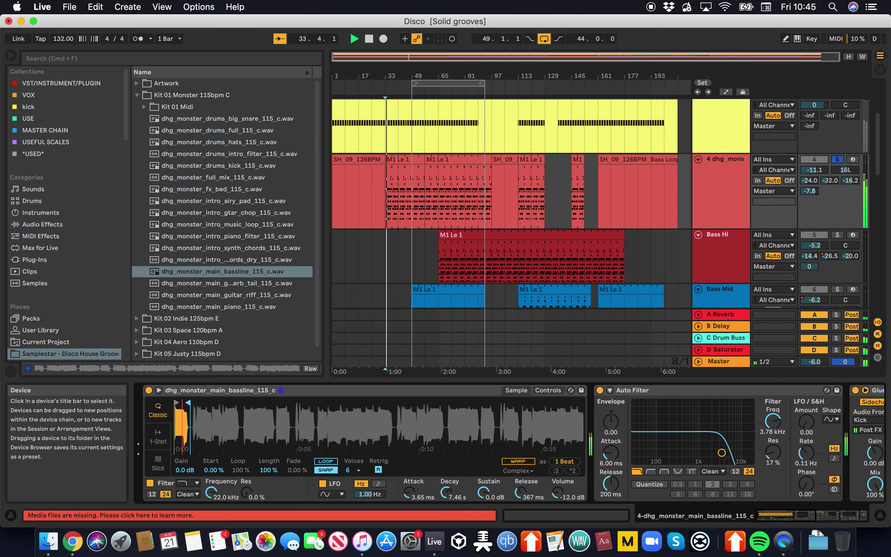
# Transpose all notes of the sampler track's first M1 Le 1 clip up to the range B2 to G#4.
pyautogui.doubleClick(401, 159)
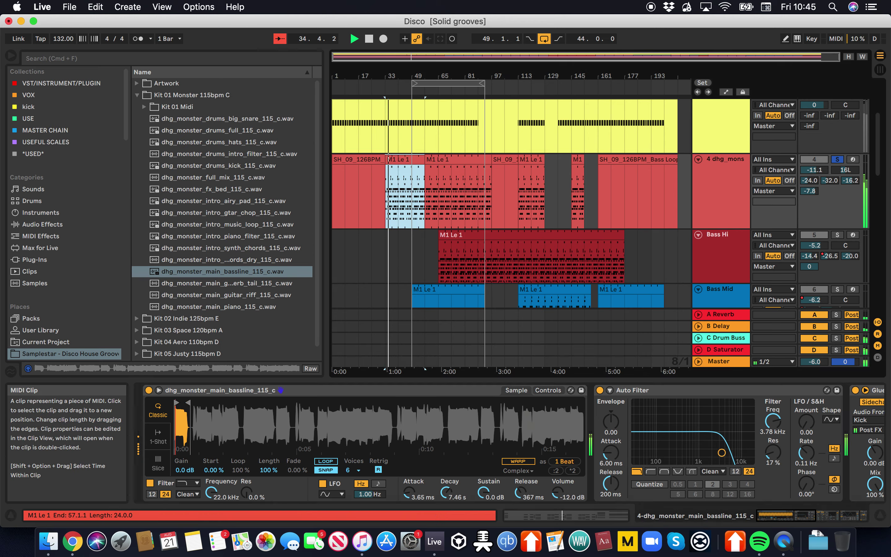
pyautogui.press('super+a')
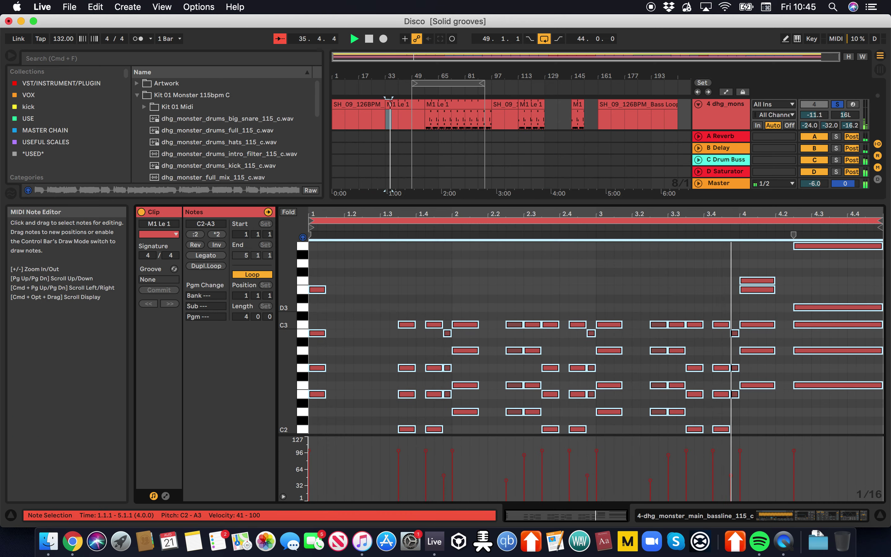
pyautogui.hotkey('shift', 'Up')
pyautogui.press('Down')
pyautogui.press('Down')
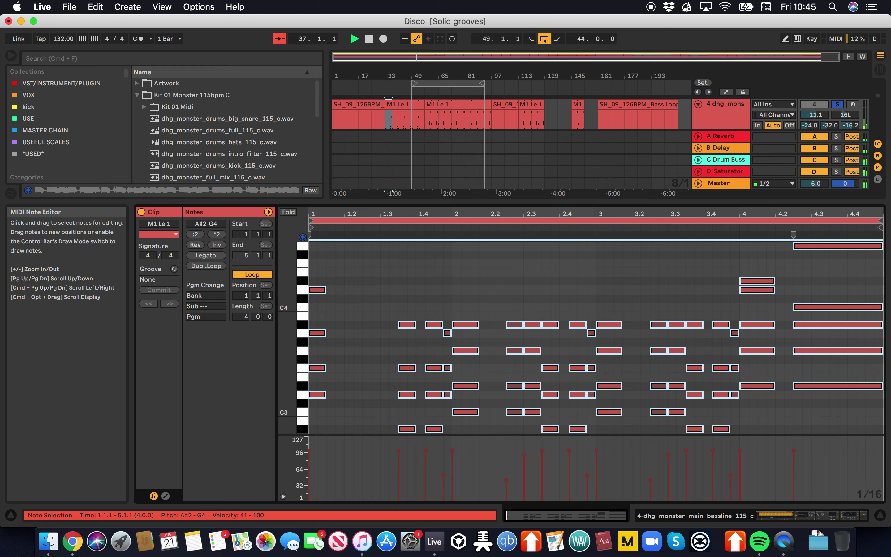
pyautogui.press('Up')
pyautogui.press('Up')
pyautogui.press('Down')
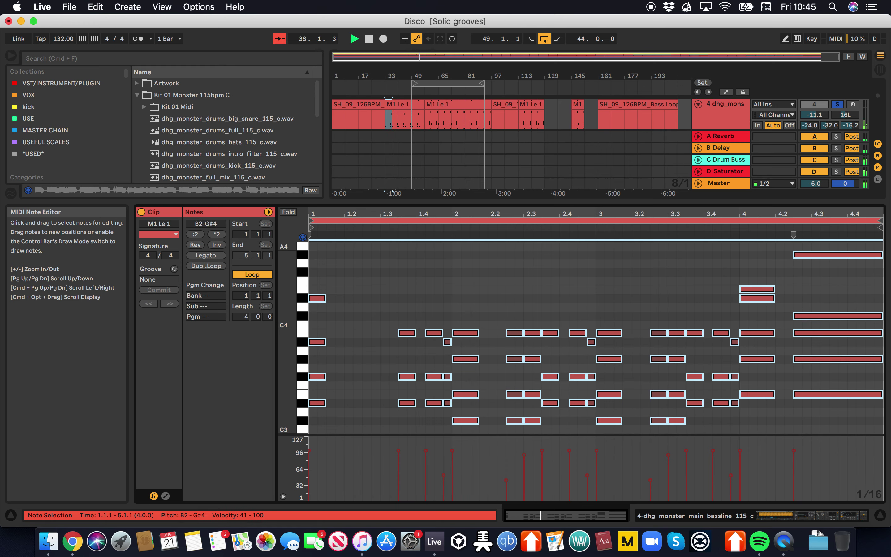
# Close the note editor, set the sampler track's return sends to -inf and stop playback.
pyautogui.click(881, 515)
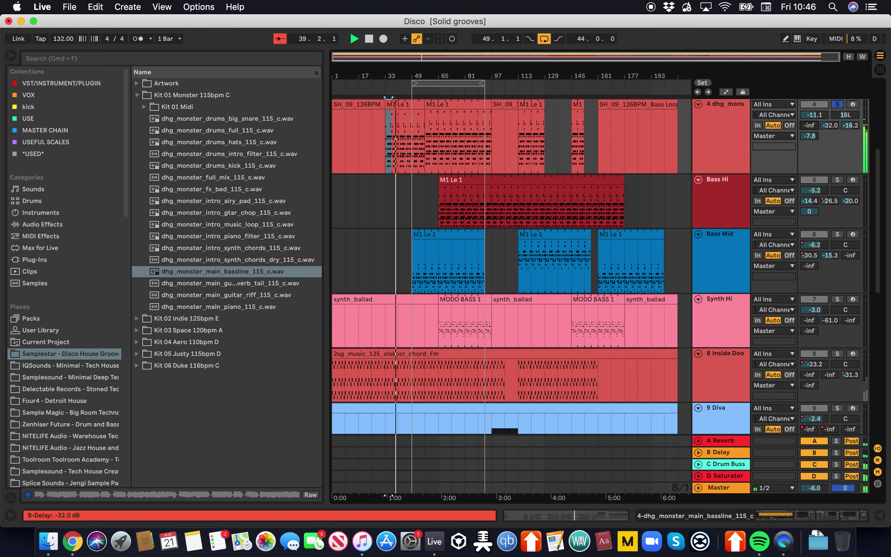
pyautogui.doubleClick(809, 136)
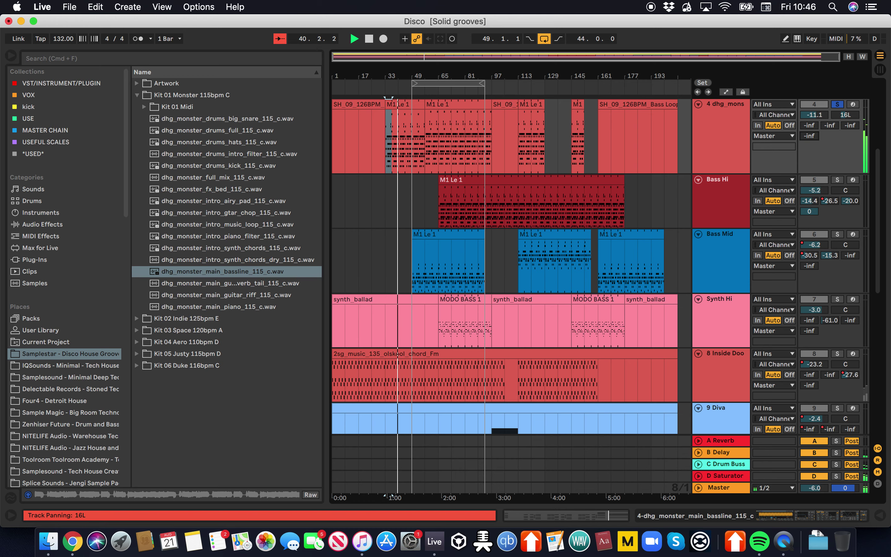
pyautogui.doubleClick(405, 104)
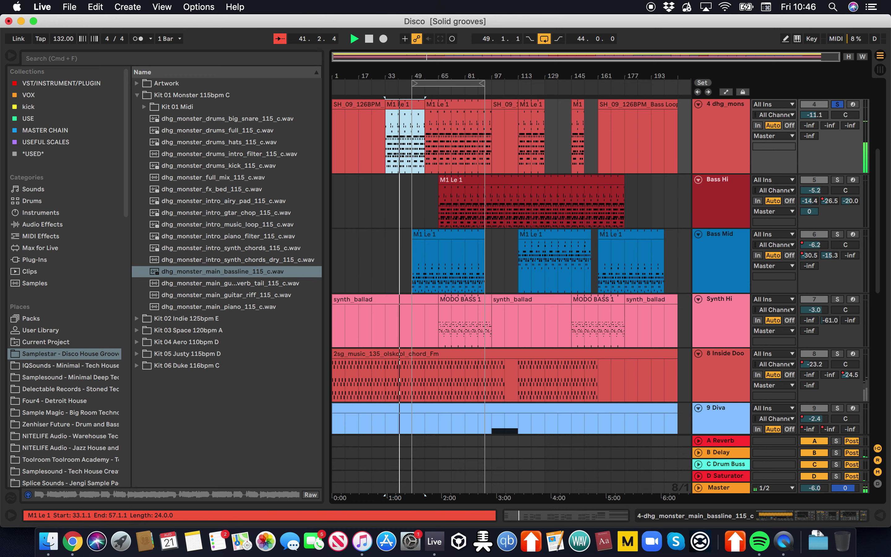
pyautogui.press('super+alt+l')
pyautogui.press('space')
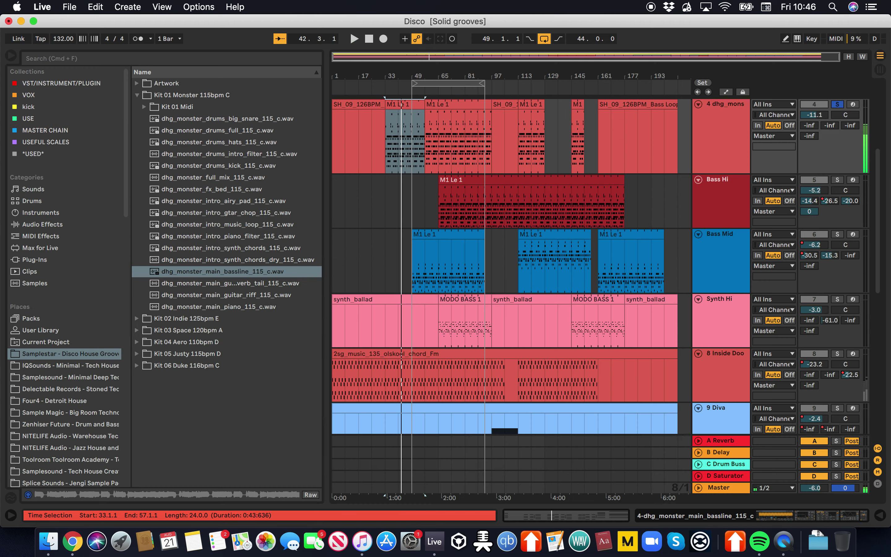
# Preview dhg_monster_main_bassline_115_c.wav and compare it with the first M1 Le 1 clip played from bar 33.
pyautogui.click(223, 272)
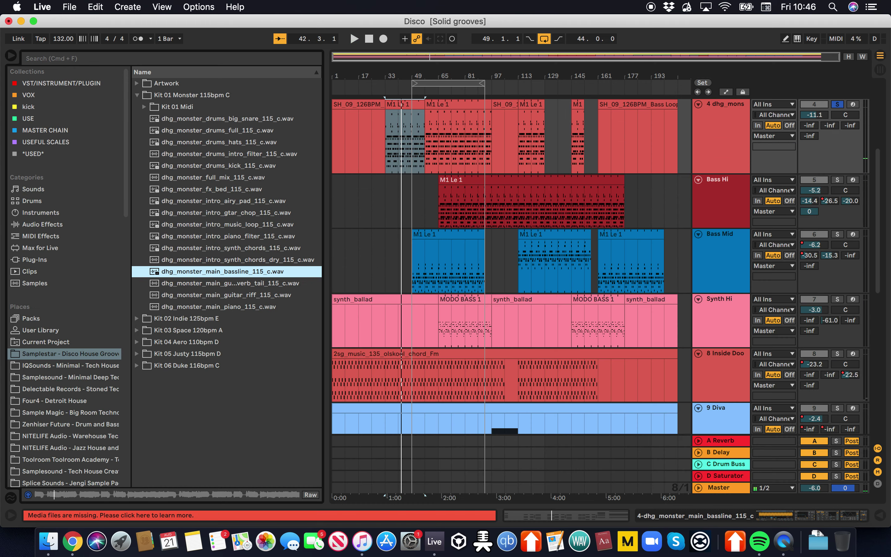
pyautogui.click(405, 105)
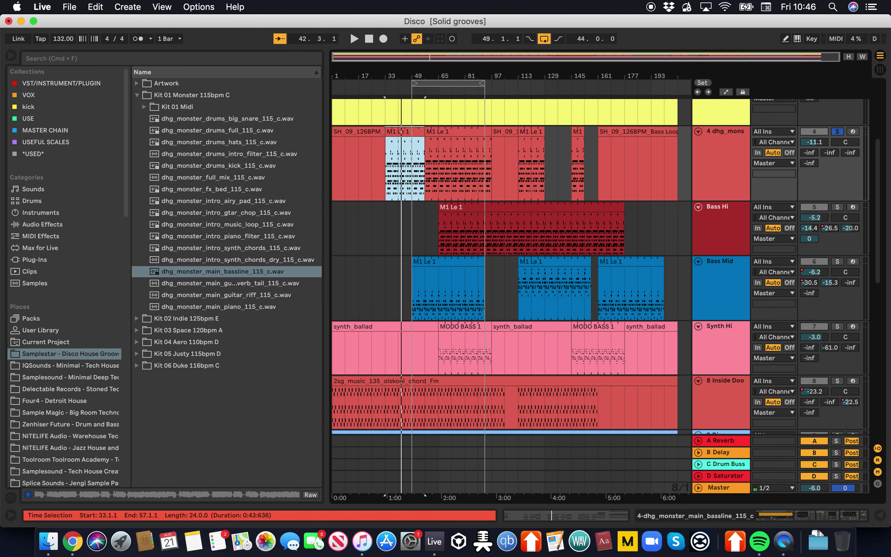
pyautogui.press('space')
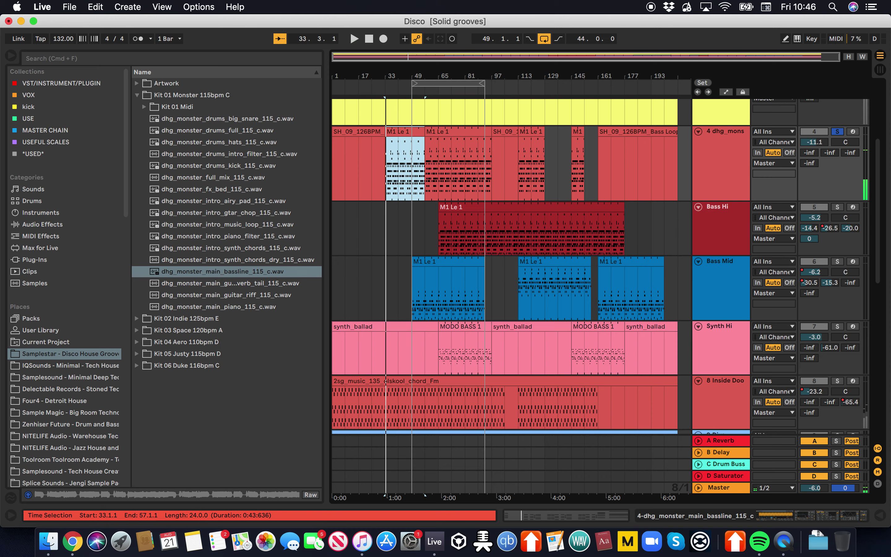
# Try the first M1 Le 1 clip an octave lower and back up, and listen to it with the track's solo off.
pyautogui.doubleClick(405, 131)
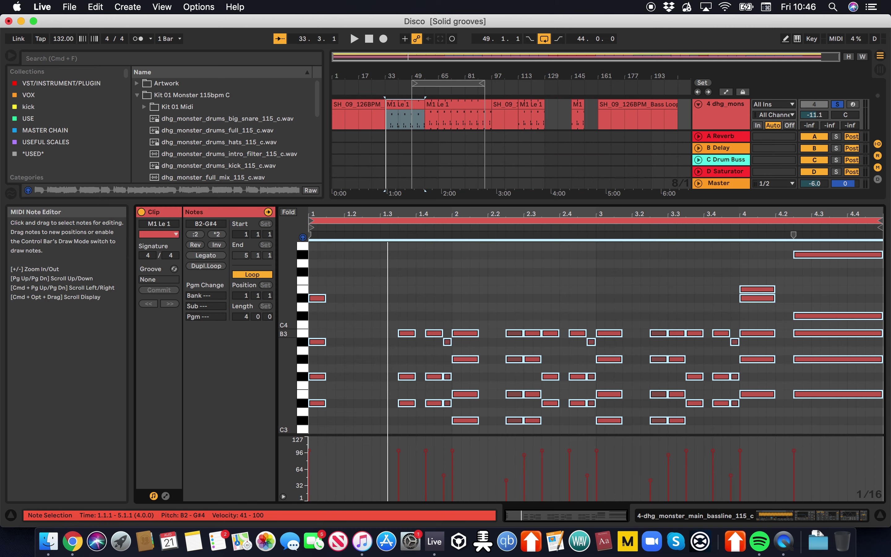
pyautogui.hotkey('shift', 'Down')
pyautogui.hotkey('shift', 'Up')
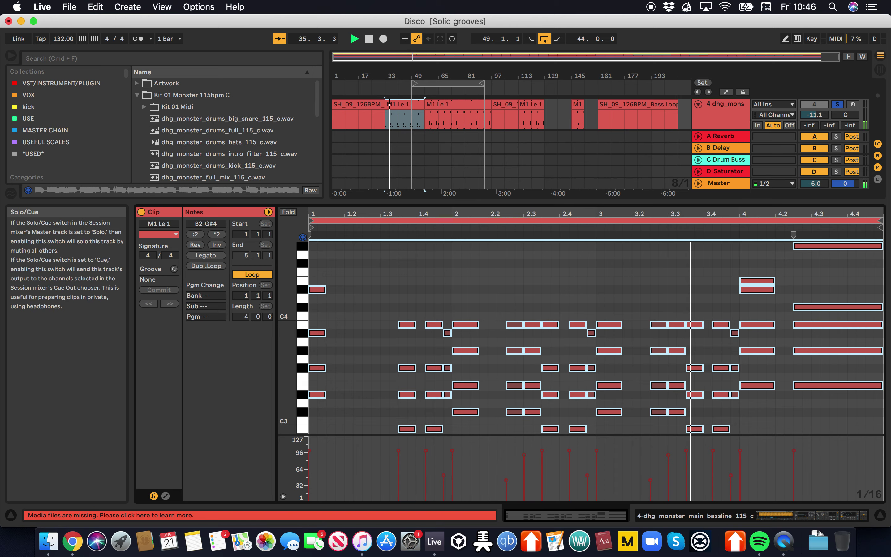
pyautogui.click(838, 104)
pyautogui.scroll(5, 626, 115)
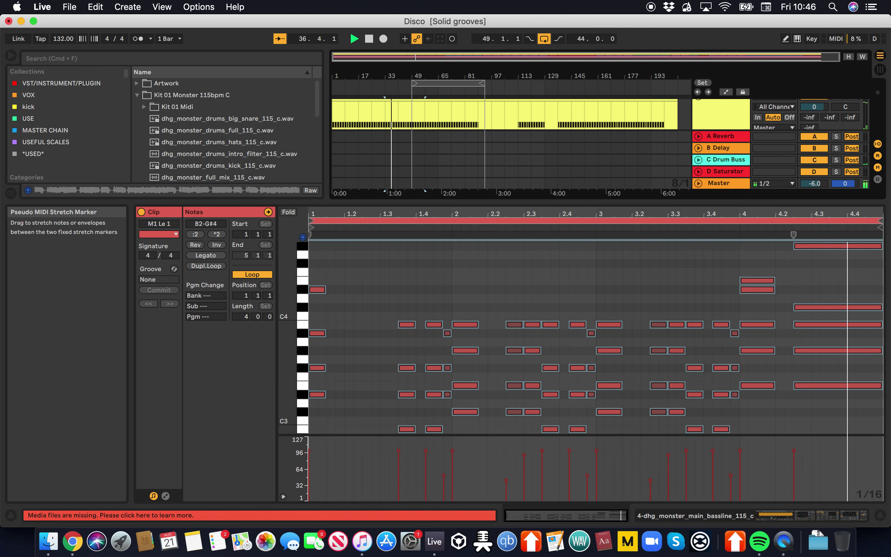
pyautogui.moveTo(622, 201); pyautogui.dragTo(622, 479)
pyautogui.press('space')
# Delete the 4 dhg_mons sampler track and insert an audio track directly below Clap.
pyautogui.scroll(1, 600, 236)
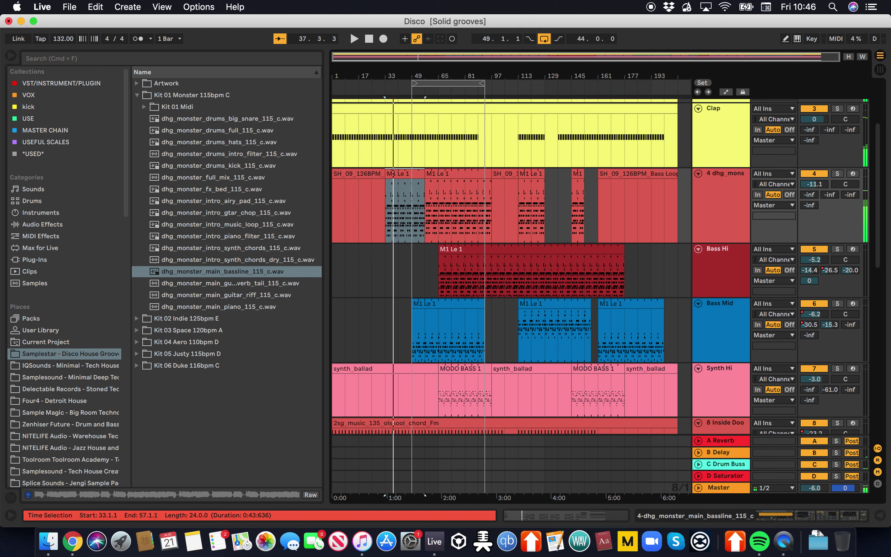
pyautogui.click(719, 206)
pyautogui.press('Delete')
pyautogui.rightClick(716, 159)
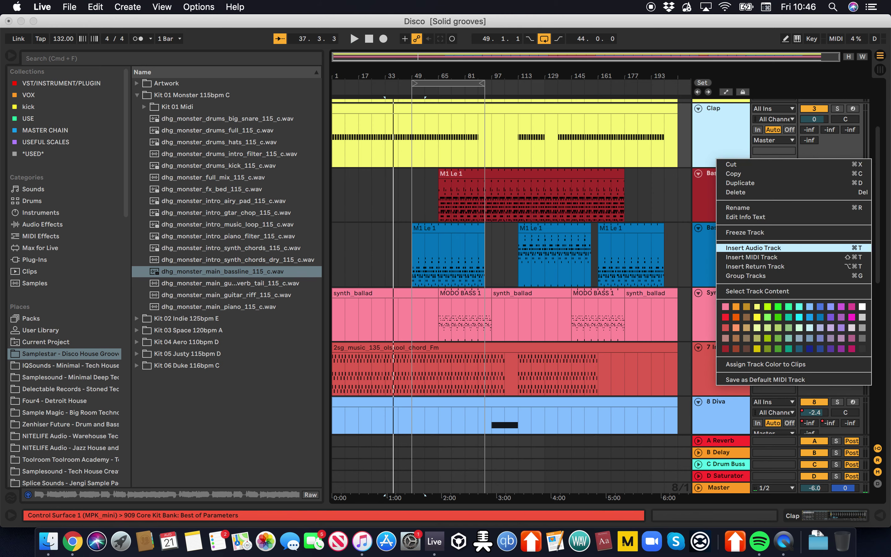
pyautogui.click(753, 247)
# Place dhg_monster_main_bassline_115_c.wav on the new audio track at bar 33 and extend the looped clip to bar 209.
pyautogui.moveTo(222, 271); pyautogui.dragTo(389, 199)
pyautogui.press('space')
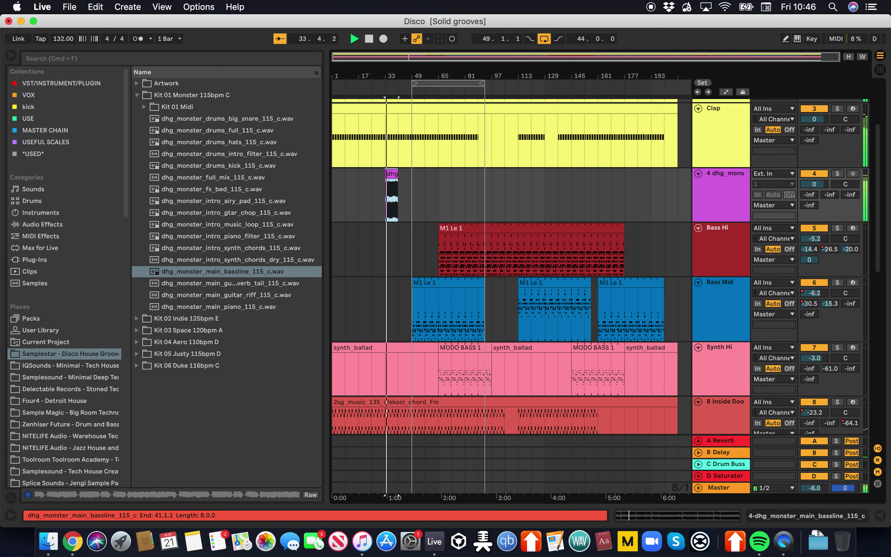
pyautogui.moveTo(398, 174); pyautogui.dragTo(678, 174)
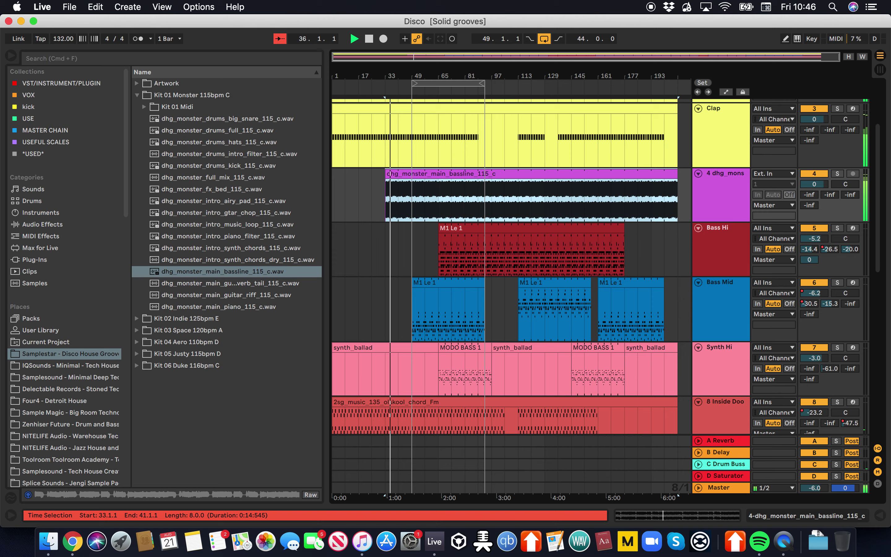
# Set the bassline clip's warp mode to Complex Pro.
pyautogui.doubleClick(442, 174)
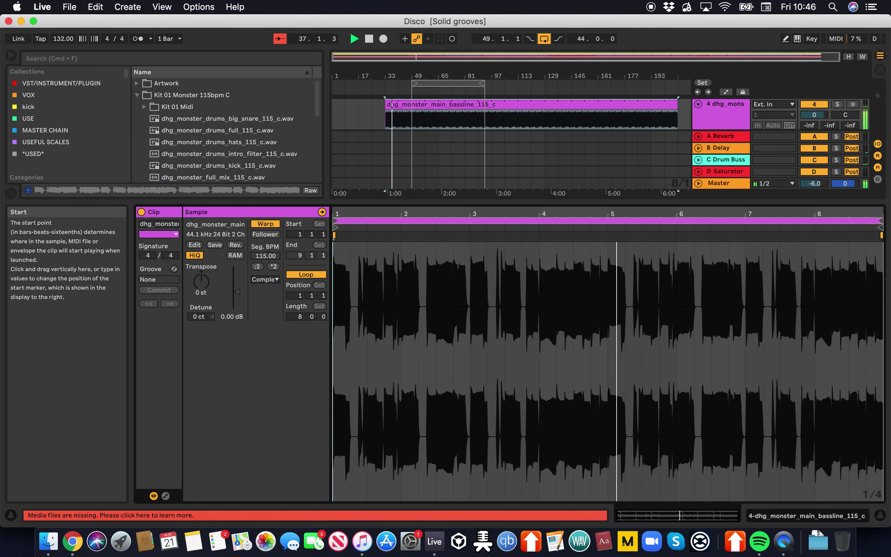
pyautogui.click(266, 280)
pyautogui.click(271, 335)
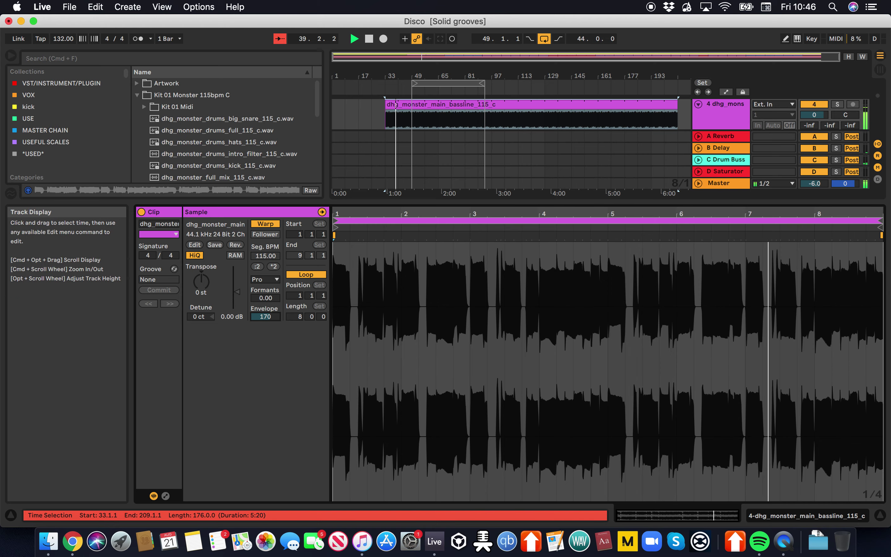
pyautogui.doubleClick(442, 104)
# Set the bassline track's B Delay send to -40 dB and its volume to -1.7 dB.
pyautogui.moveTo(830, 126); pyautogui.dragTo(830, 115)
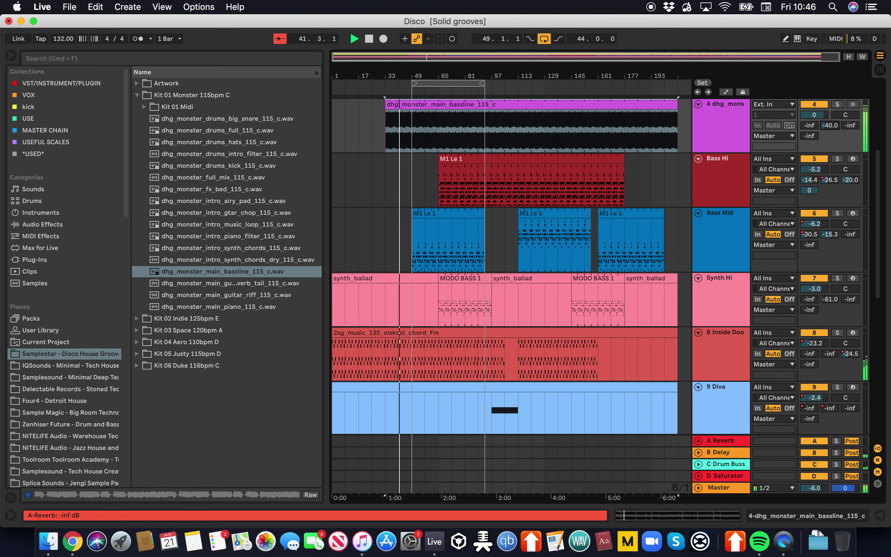
pyautogui.moveTo(815, 114); pyautogui.dragTo(815, 118)
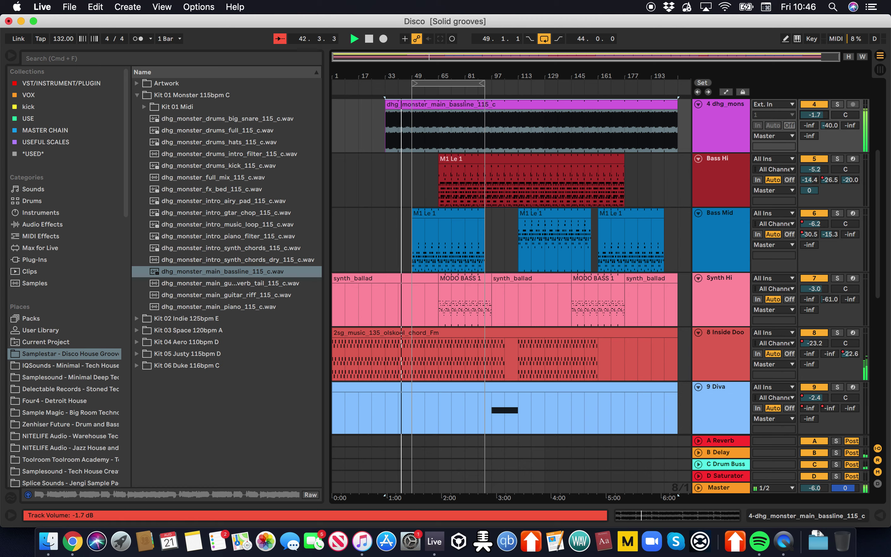
# Search all browser results for "eq" and load EQ Eight onto the dhg_monster_main_bassline track.
pyautogui.press('super+f')
pyautogui.write('eq')
pyautogui.click(37, 295)
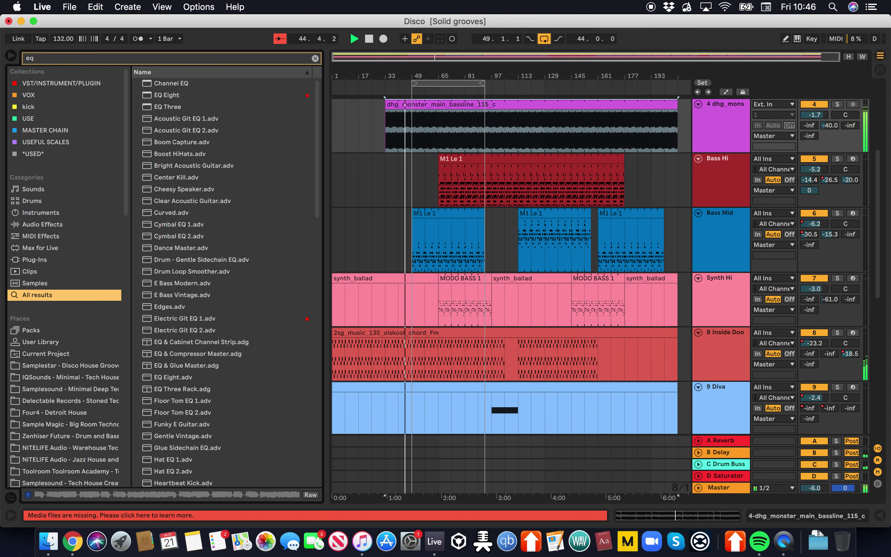
pyautogui.click(166, 95)
pyautogui.press('Return')
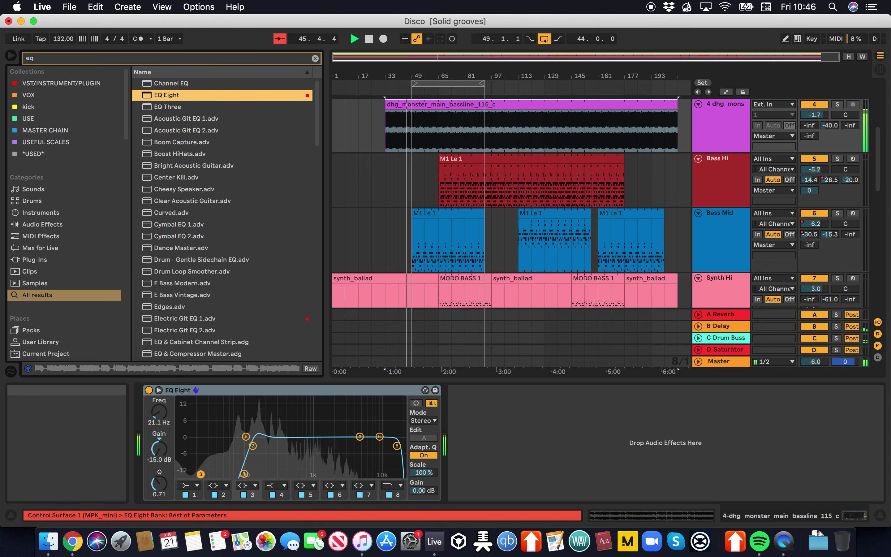
pyautogui.press('super+alt+l')
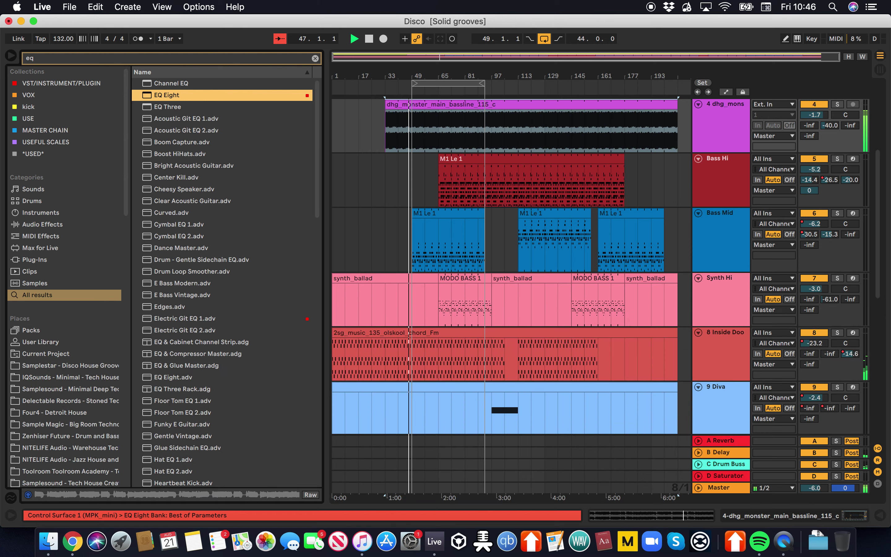
# Cut the half bar from 48.3.1 to 49.1.1 out of the Kick clip and save the set.
pyautogui.click(417, 105)
pyautogui.scroll(5, 418, 105)
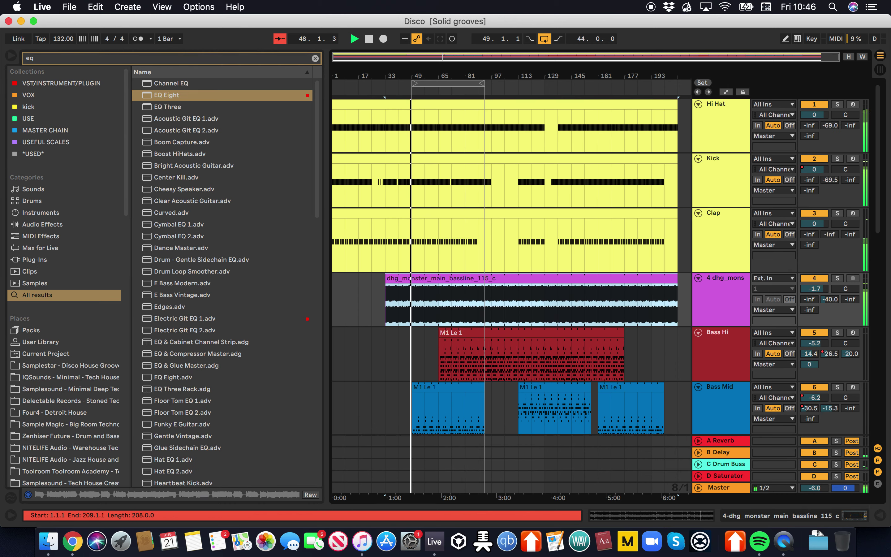
pyautogui.scroll(5, 418, 104)
pyautogui.moveTo(387, 76); pyautogui.dragTo(412, 100)
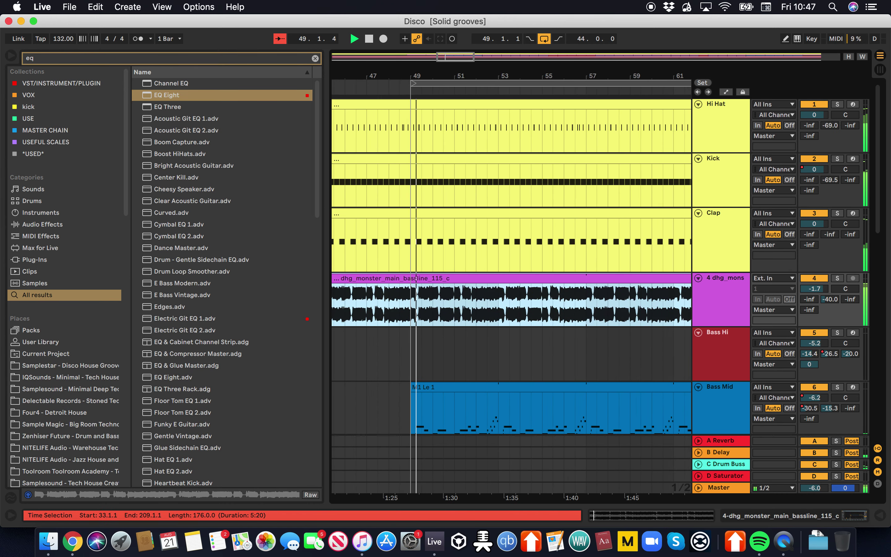
pyautogui.moveTo(410, 192); pyautogui.dragTo(400, 192)
pyautogui.press('super+e')
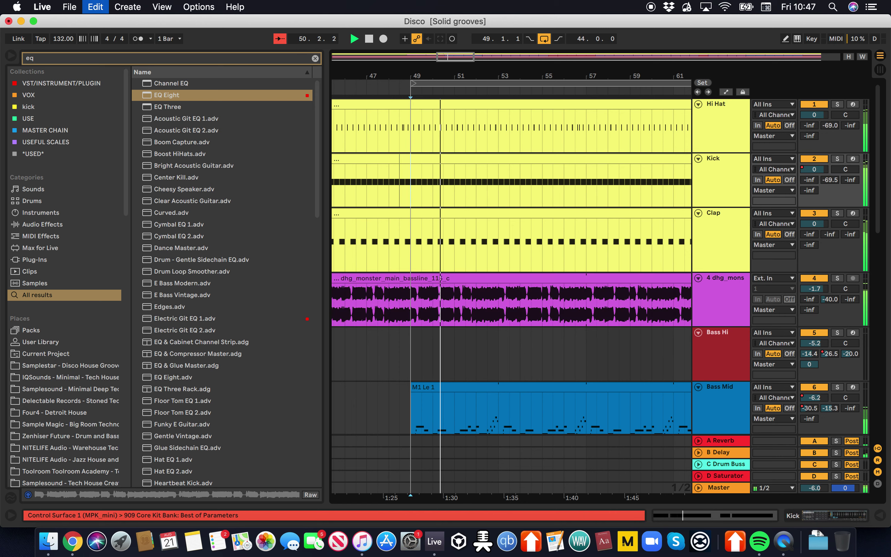
pyautogui.scroll(-5, 408, 192)
pyautogui.scroll(-3, 408, 192)
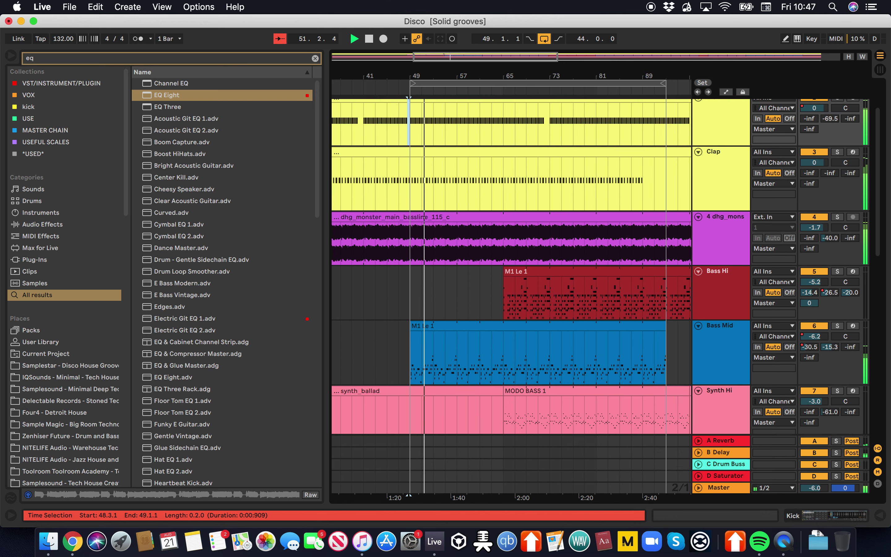
pyautogui.press('-')
pyautogui.press('super+s')
pyautogui.scroll(-1, 409, 192)
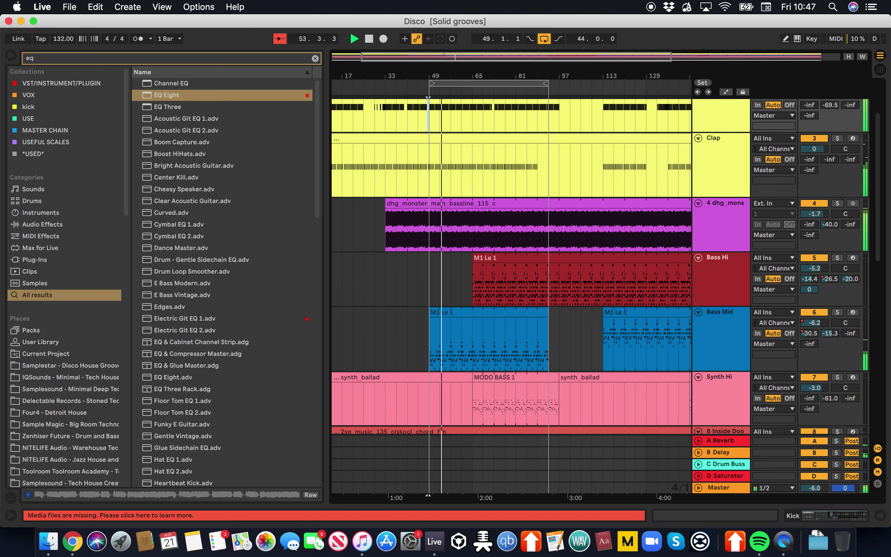
pyautogui.doubleClick(720, 314)
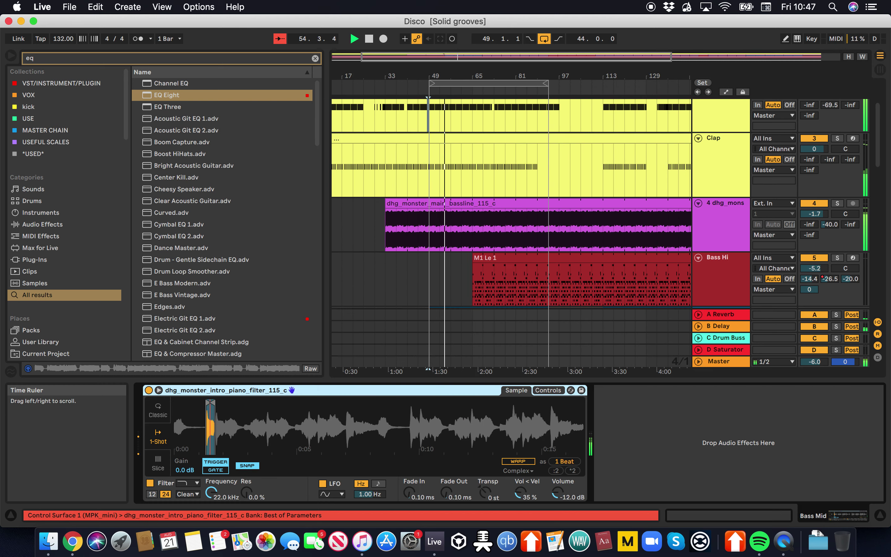
pyautogui.click(880, 516)
pyautogui.scroll(4, 479, 368)
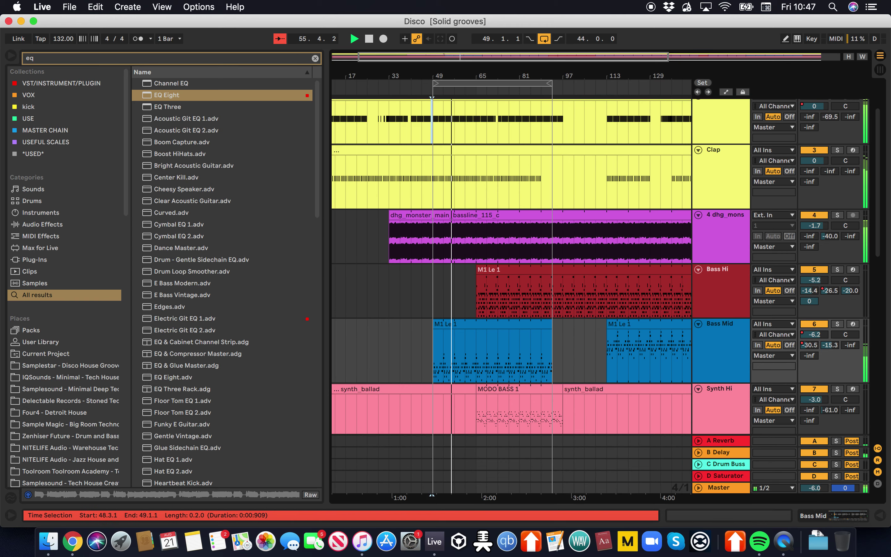
# Cut the half bar from 56.3.1 to 57.1.1 out of the Kick clip.
pyautogui.click(457, 187)
pyautogui.press('+')
pyautogui.press('+')
pyautogui.press('+')
pyautogui.press('+')
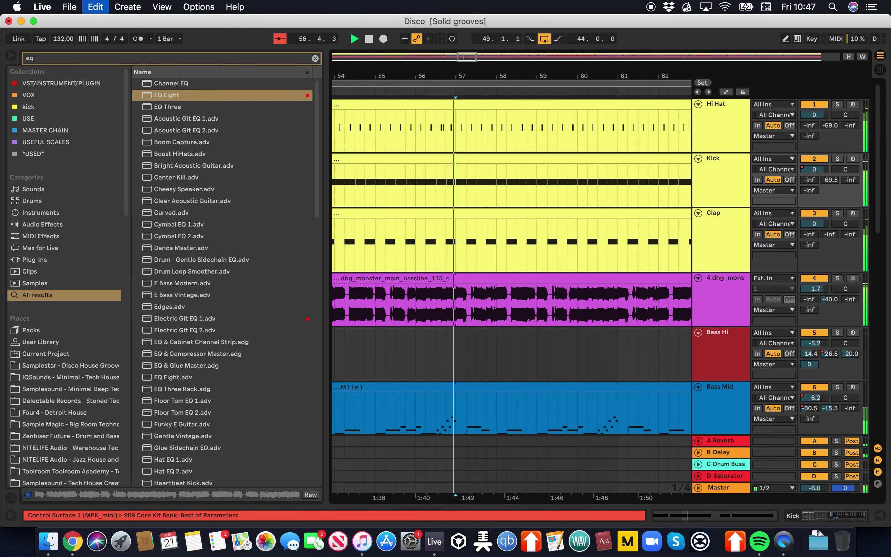
pyautogui.click(446, 159)
pyautogui.press('Delete')
pyautogui.press('-')
pyautogui.press('-')
pyautogui.press('-')
pyautogui.press('-')
pyautogui.press('-')
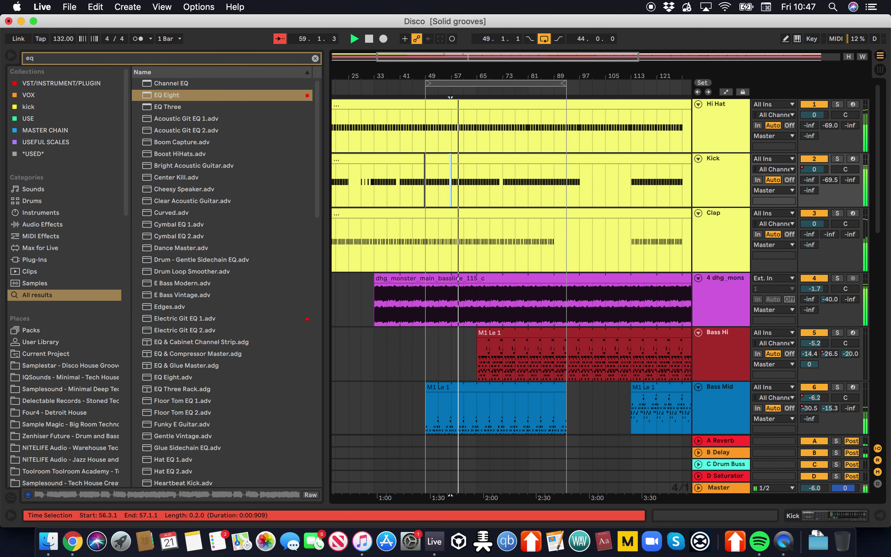
# Split the Clap clip at bar 65 and clear it up to the loop end at bar 93.
pyautogui.click(477, 192)
pyautogui.click(477, 228)
pyautogui.press('super+e')
pyautogui.moveTo(477, 214); pyautogui.dragTo(566, 214)
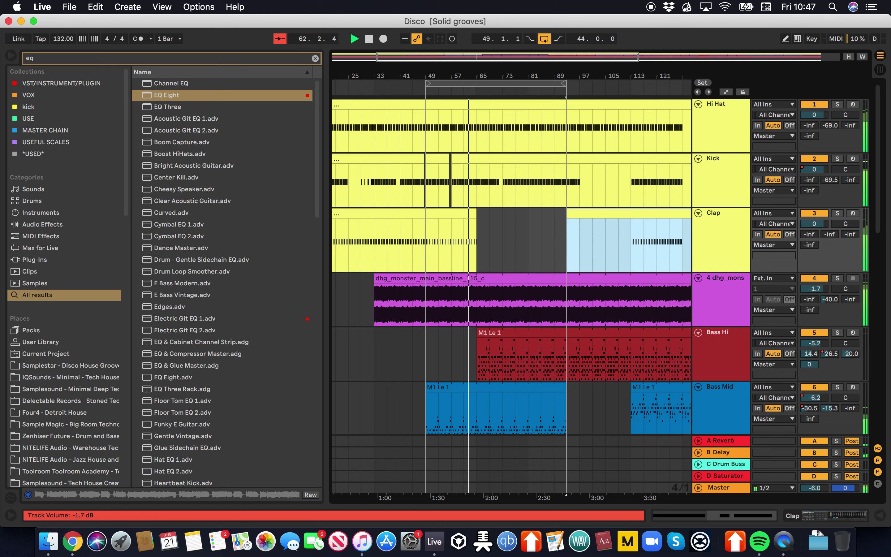
# Adjust the active region of the dhg_monster_intro_piano_filter_115_c sample on Bass Mid to cover a single chord, 2 beats long.
pyautogui.click(815, 288)
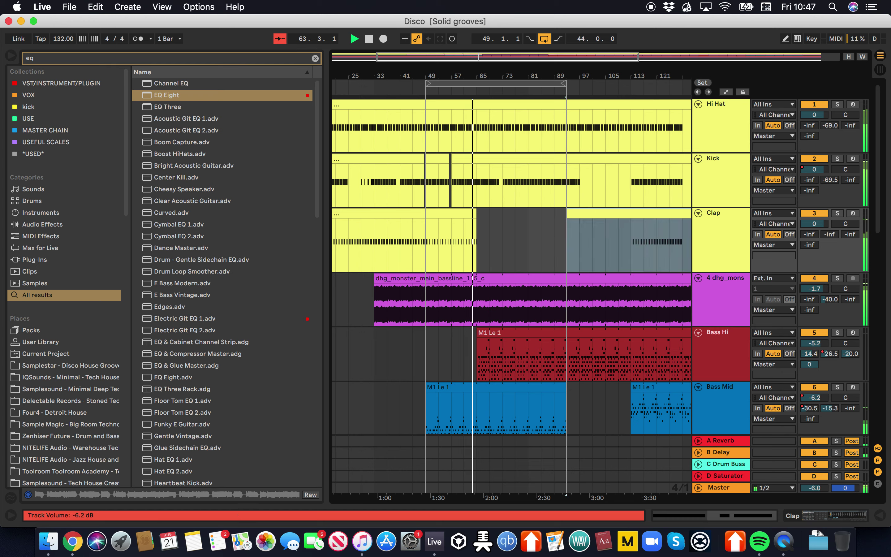
pyautogui.doubleClick(720, 387)
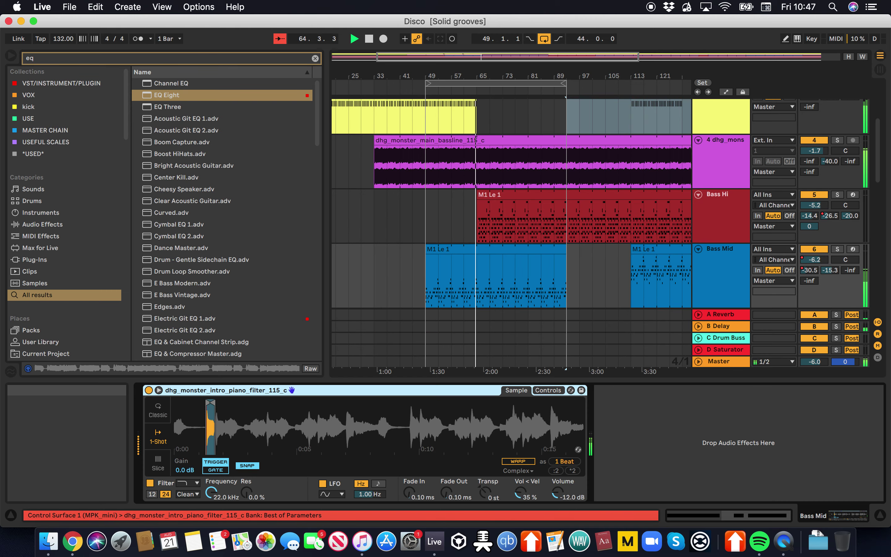
pyautogui.moveTo(213, 423); pyautogui.dragTo(284, 470)
pyautogui.moveTo(329, 403); pyautogui.dragTo(333, 402)
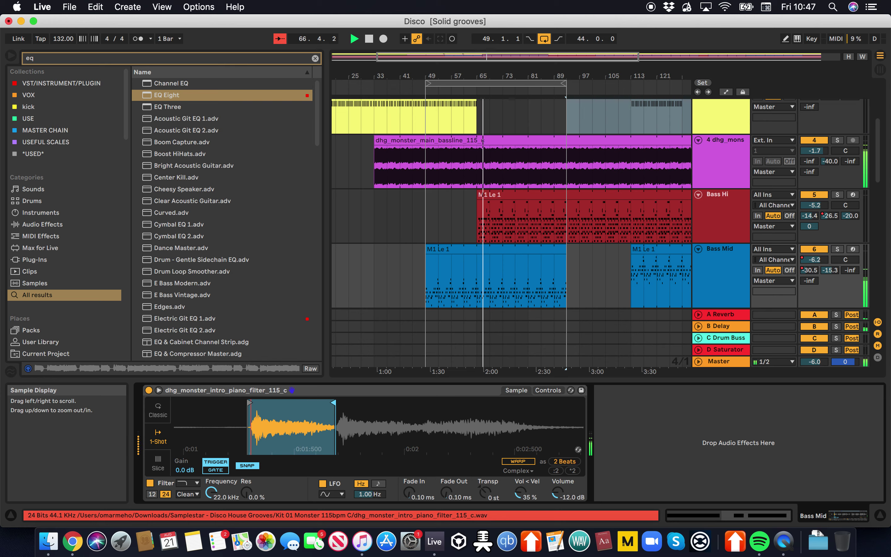
# Audition the Samplestar Kit 01 Monster samples and load dhg_monster_intro_gtar_chop_115_c.wav into the Bass Hi sampler in place of the offline sample.
pyautogui.click(719, 202)
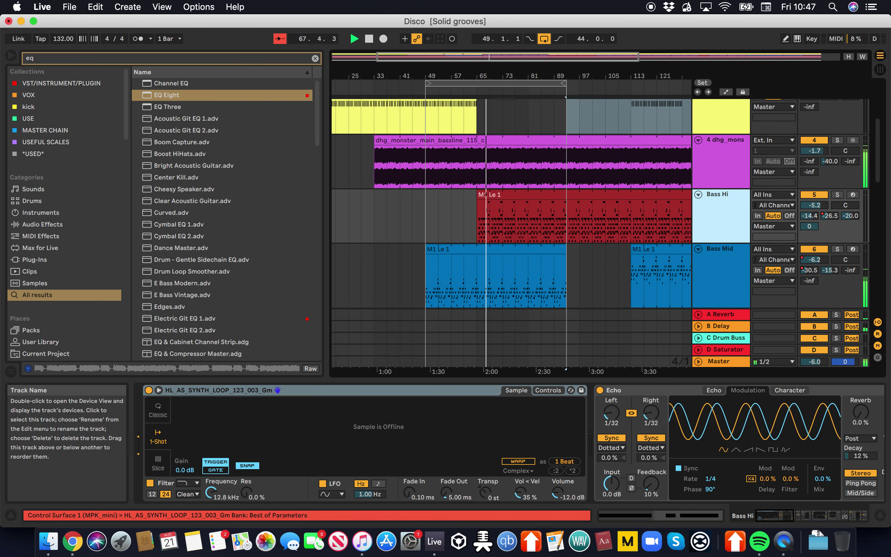
pyautogui.scroll(-5, 64, 221)
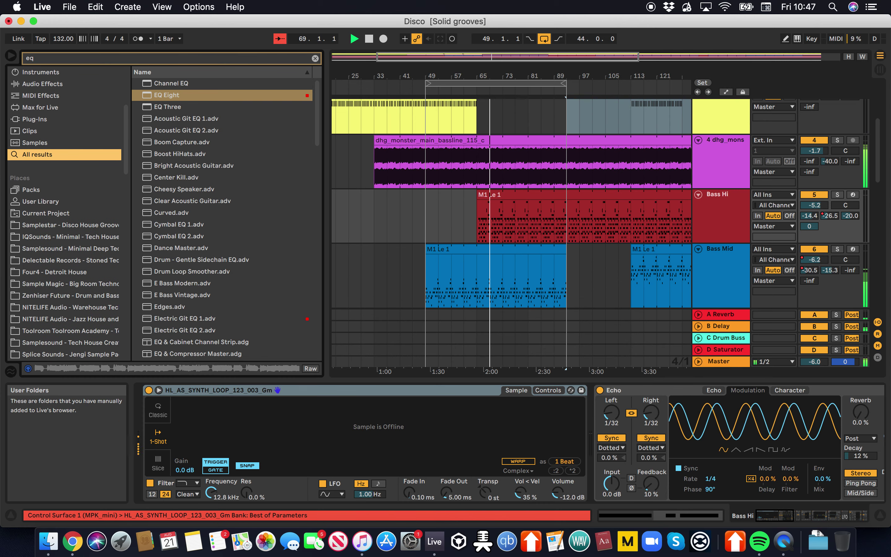
pyautogui.click(70, 225)
pyautogui.click(315, 59)
pyautogui.click(218, 165)
pyautogui.press('Down')
pyautogui.press('Down')
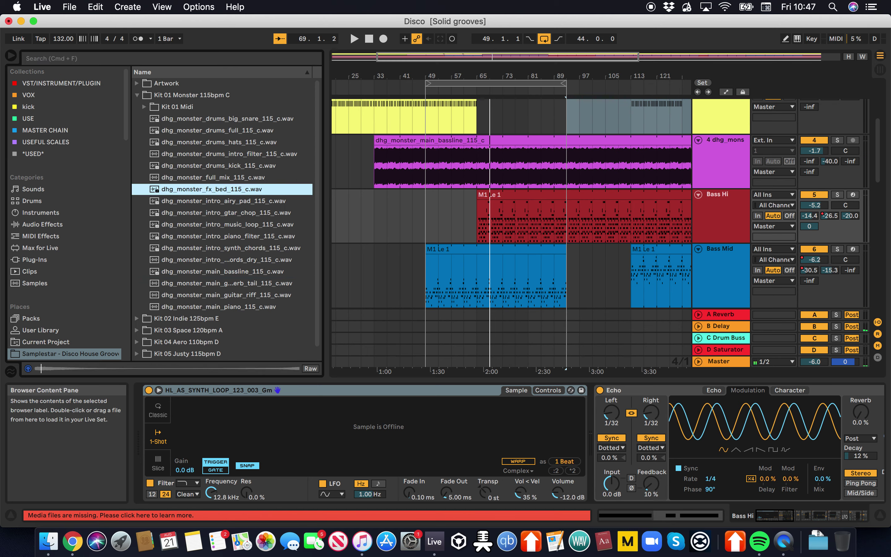
pyautogui.press('Down')
pyautogui.press('Down')
pyautogui.press('Down')
pyautogui.press('Up')
pyautogui.doubleClick(719, 195)
pyautogui.moveTo(226, 213); pyautogui.dragTo(368, 427)
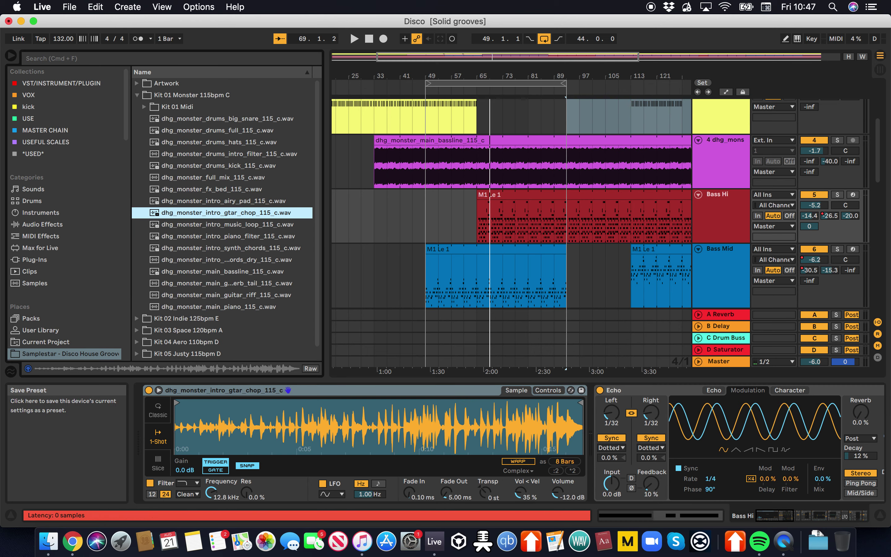
# Shorten the guitar chop sample to its opening beat and play Bass Hi soloed from bar 65.
pyautogui.moveTo(174, 403); pyautogui.dragTo(196, 402)
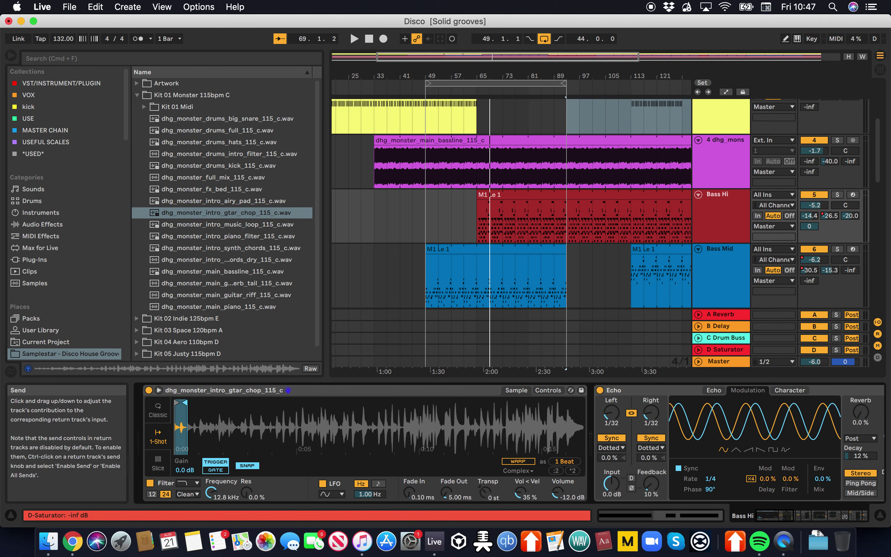
pyautogui.click(837, 195)
pyautogui.click(478, 217)
pyautogui.press('space')
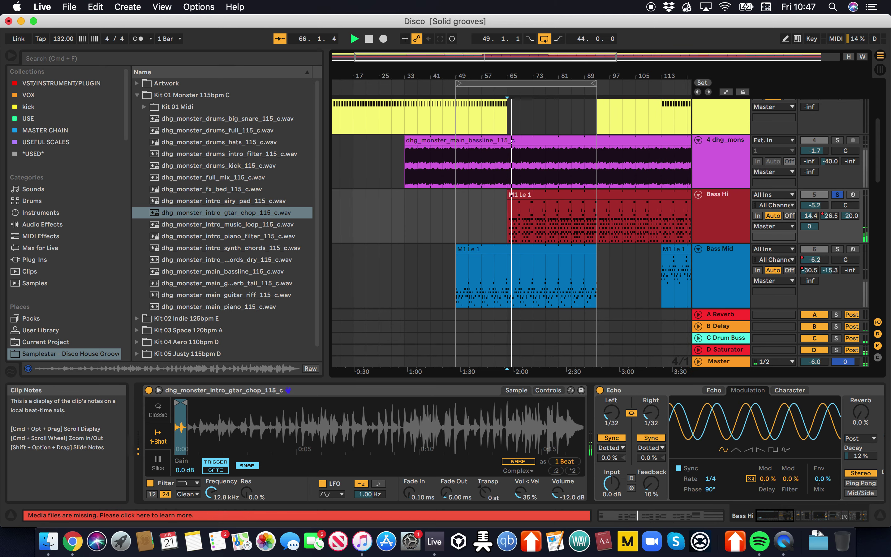
# Remove all audio effects from the Bass Hi track, including Echo, EQ Eight and Pedal.
pyautogui.click(658, 391)
pyautogui.press('Delete')
pyautogui.press('Left')
pyautogui.press('Left')
pyautogui.press('Left')
pyautogui.press('Left')
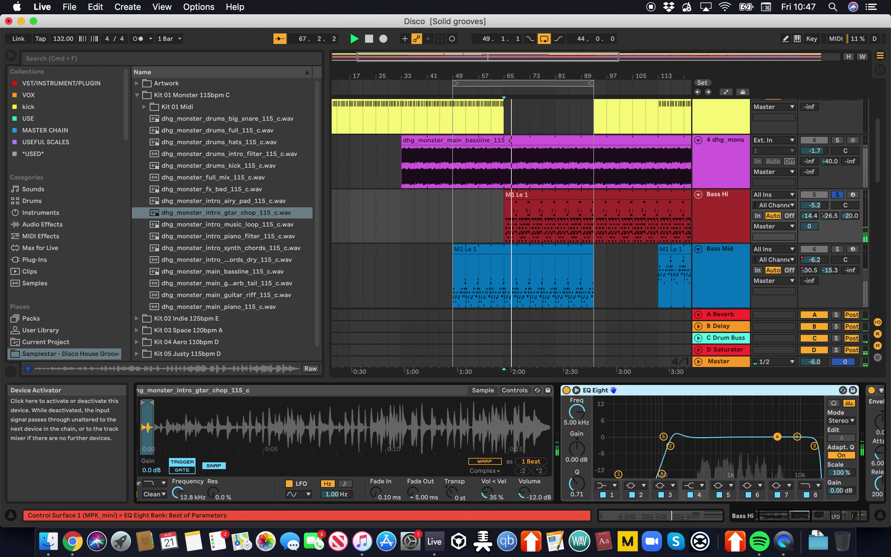
pyautogui.press('Delete')
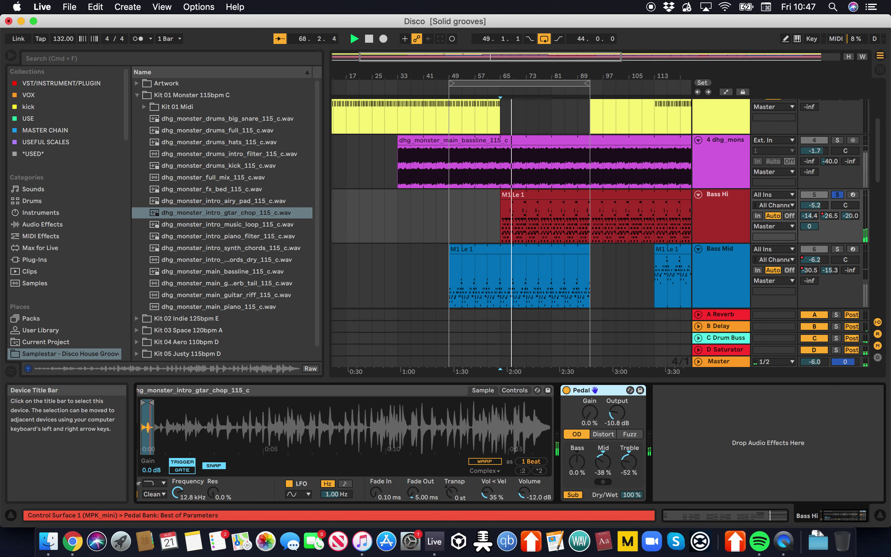
pyautogui.press('Delete')
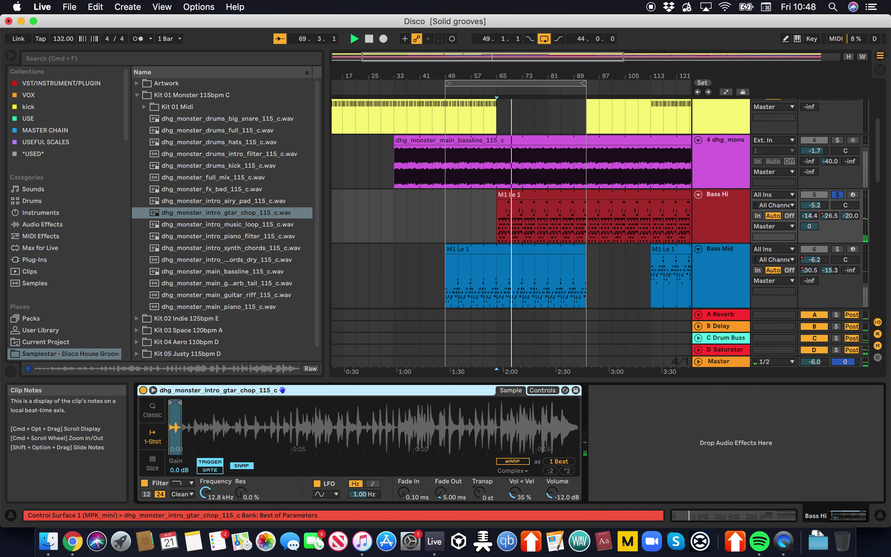
# Reset the Bass Hi track volume to 0 dB and its sends to -inf.
pyautogui.click(814, 205)
pyautogui.press('Delete')
pyautogui.click(809, 216)
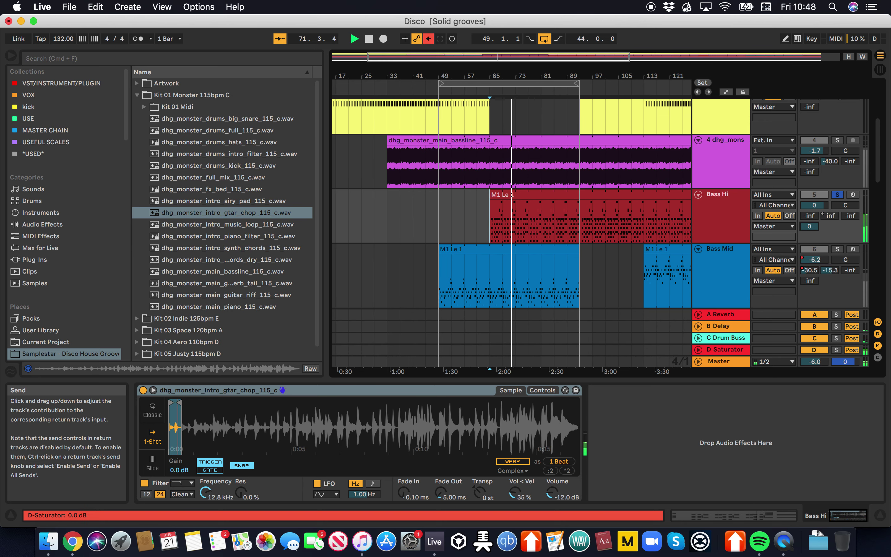
# Zoom in on the guitar chop waveform and set the sample start on its second hit at about 0.25 s.
pyautogui.moveTo(221, 424); pyautogui.dragTo(280, 483)
pyautogui.moveTo(480, 493); pyautogui.dragTo(479, 495)
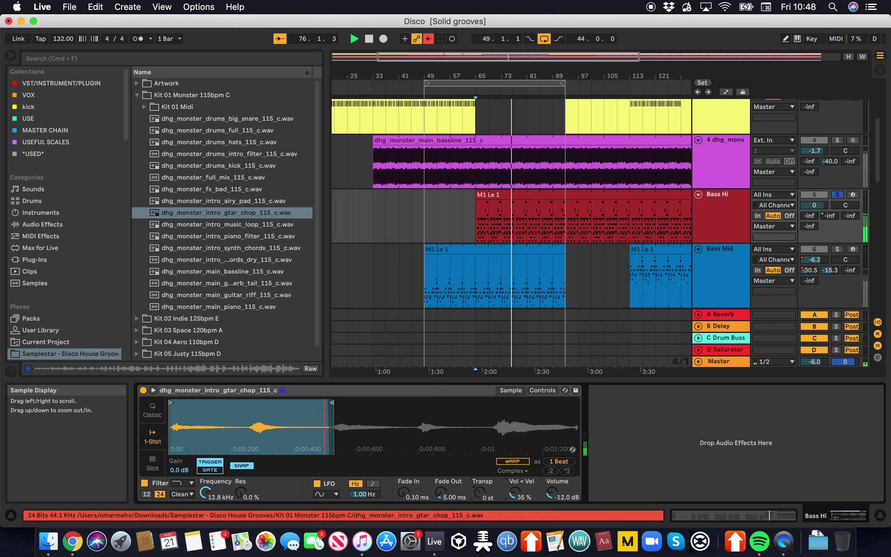
pyautogui.moveTo(170, 403); pyautogui.dragTo(237, 402)
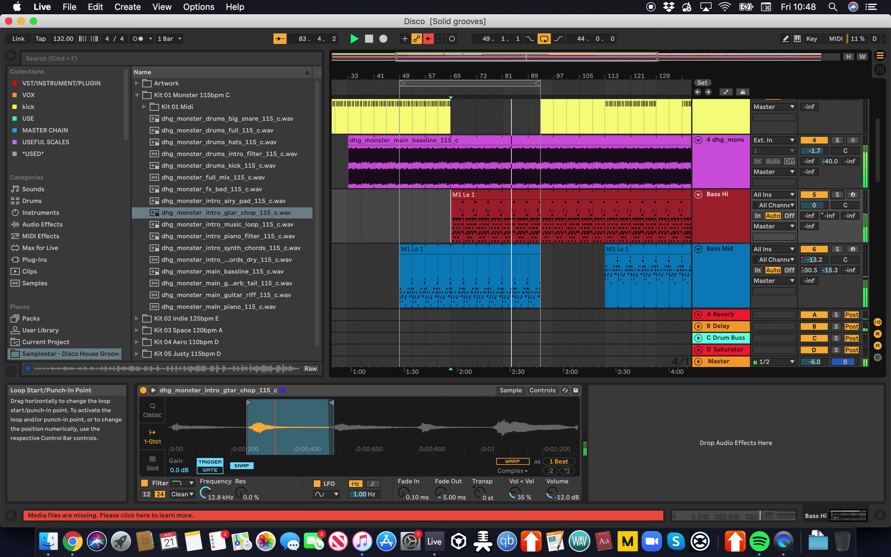
# With Bass Hi soloed, set the guitar chop sample's region to 1 beat starting at about 10 s.
pyautogui.click(837, 194)
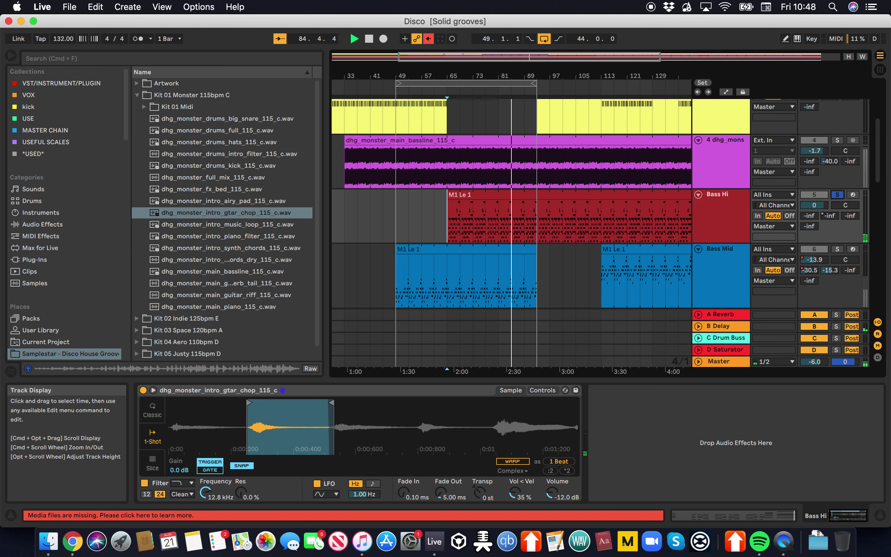
pyautogui.moveTo(272, 431); pyautogui.dragTo(273, 406)
pyautogui.moveTo(180, 403); pyautogui.dragTo(578, 403)
pyautogui.moveTo(178, 403); pyautogui.dragTo(407, 403)
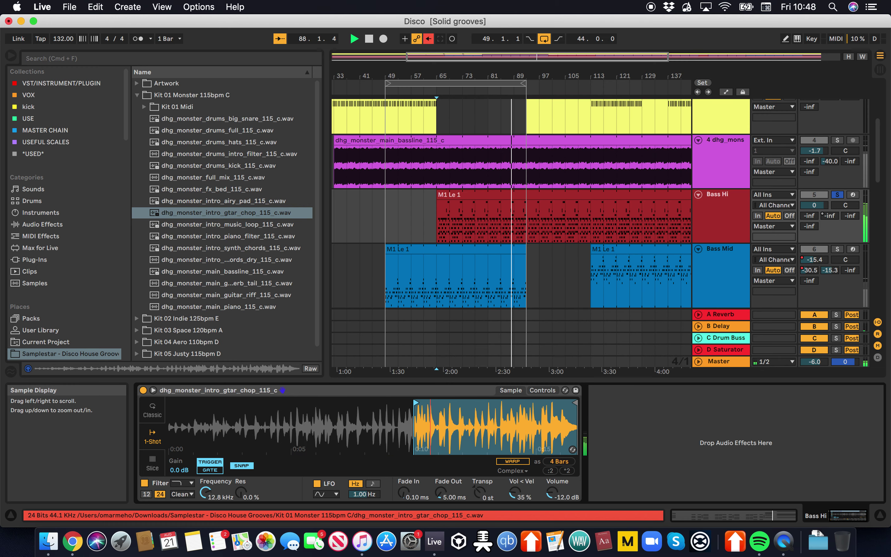
pyautogui.moveTo(576, 403); pyautogui.dragTo(420, 403)
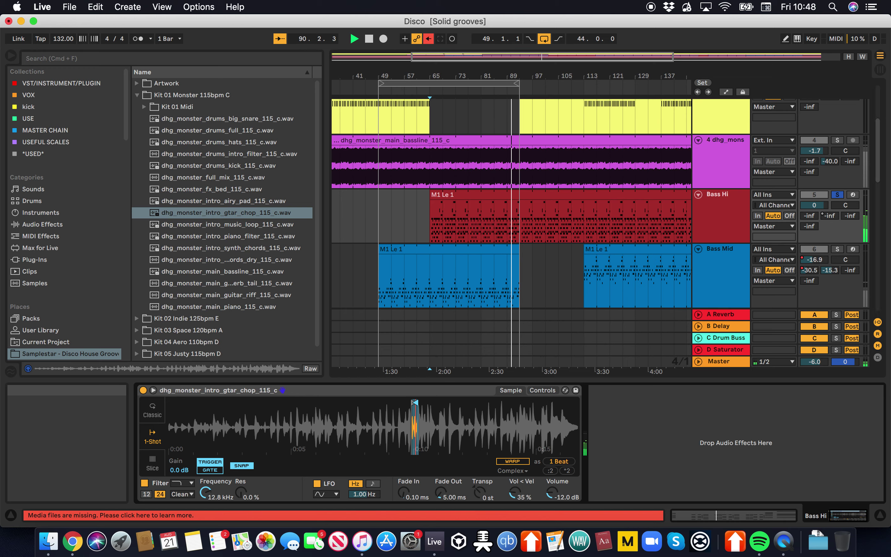
# Search all results for "kalimba", replace the Bass Hi sampler with Big Kalimba.adv, and increase the Bass Hi track height.
pyautogui.moveTo(836, 243)
pyautogui.mouseDown()
pyautogui.moveTo(836, 200)
pyautogui.moveTo(836, 253)
pyautogui.mouseUp()
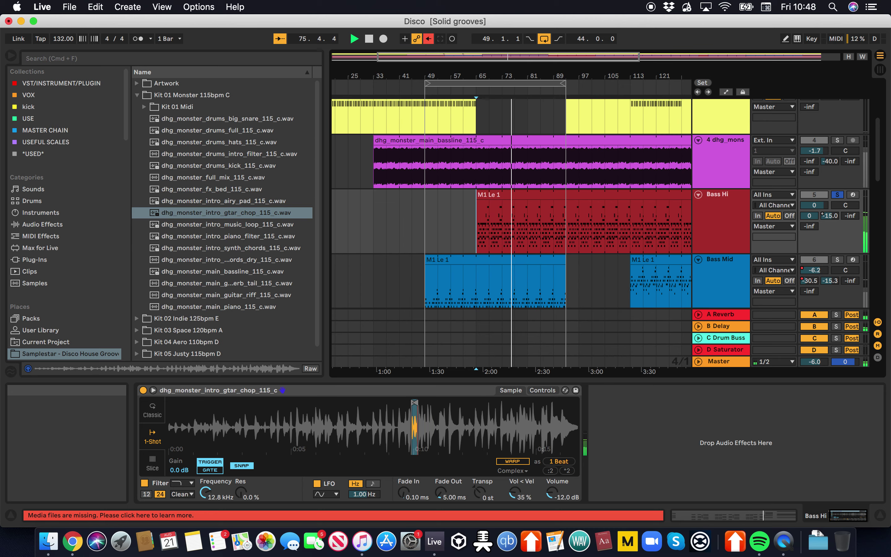
pyautogui.press('super+f')
pyautogui.write('kalimba')
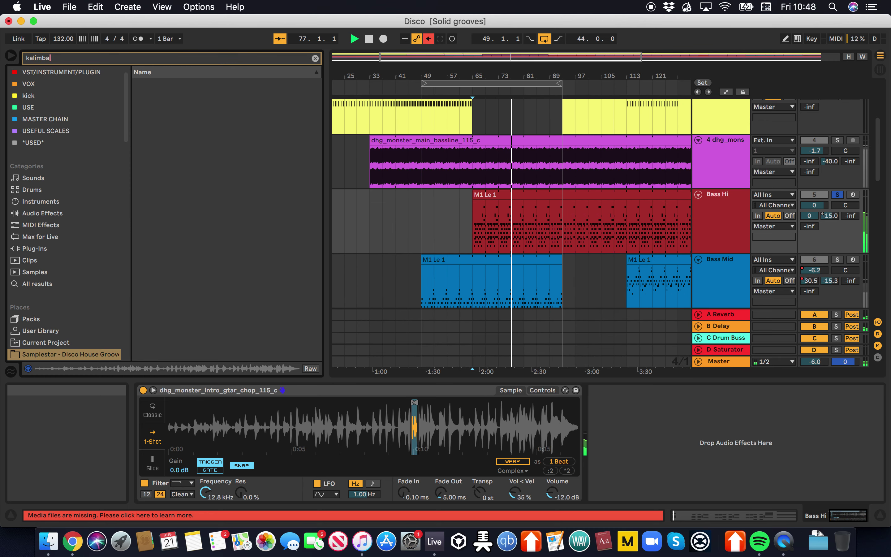
pyautogui.click(37, 284)
pyautogui.moveTo(178, 83); pyautogui.dragTo(516, 222)
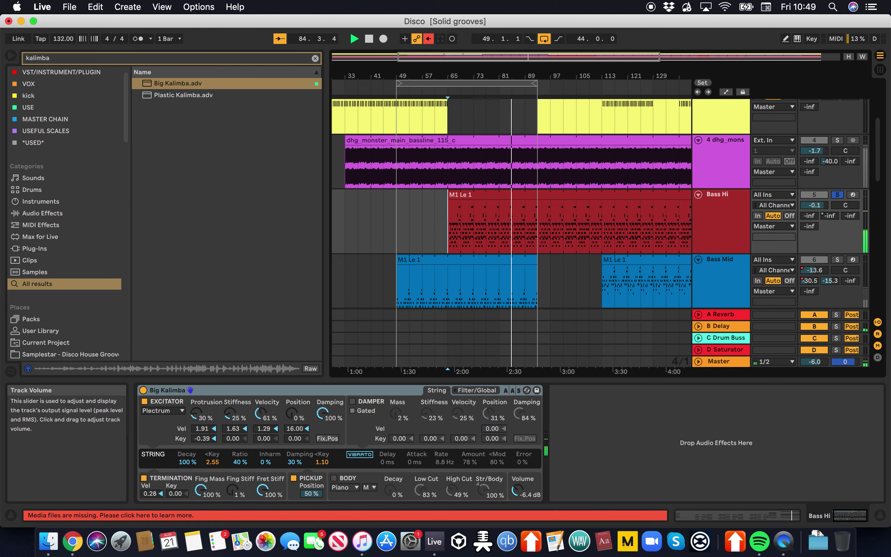
pyautogui.moveTo(814, 253); pyautogui.dragTo(814, 286)
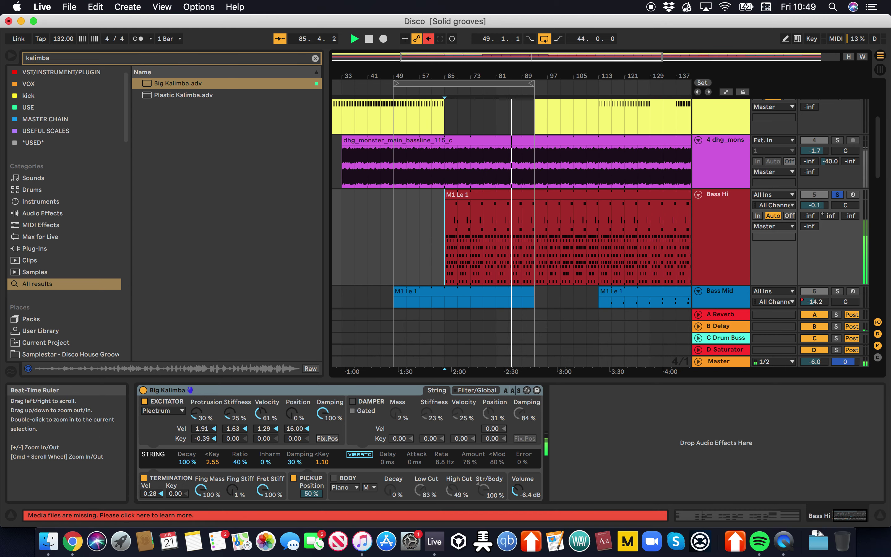
# Search for "comp", add a Compressor after Big Kalimba on Bass Hi, and lower its threshold to -47.0 dB.
pyautogui.press('cmd+f')
pyautogui.write('comp')
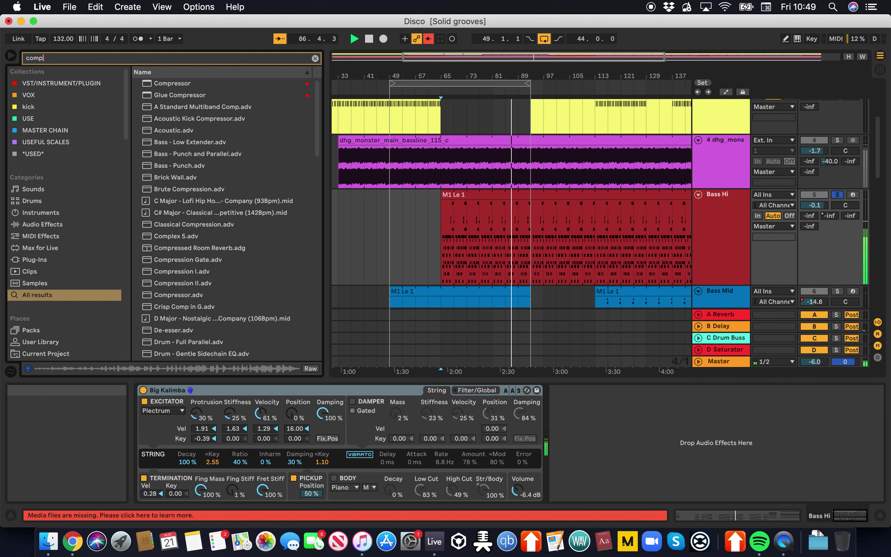
pyautogui.click(173, 83)
pyautogui.moveTo(173, 84); pyautogui.dragTo(663, 435)
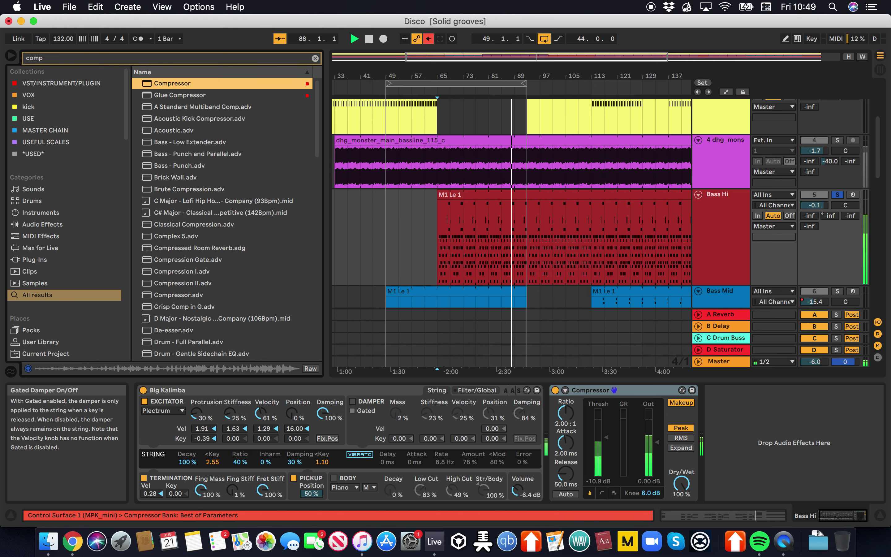
pyautogui.moveTo(606, 419); pyautogui.dragTo(606, 448)
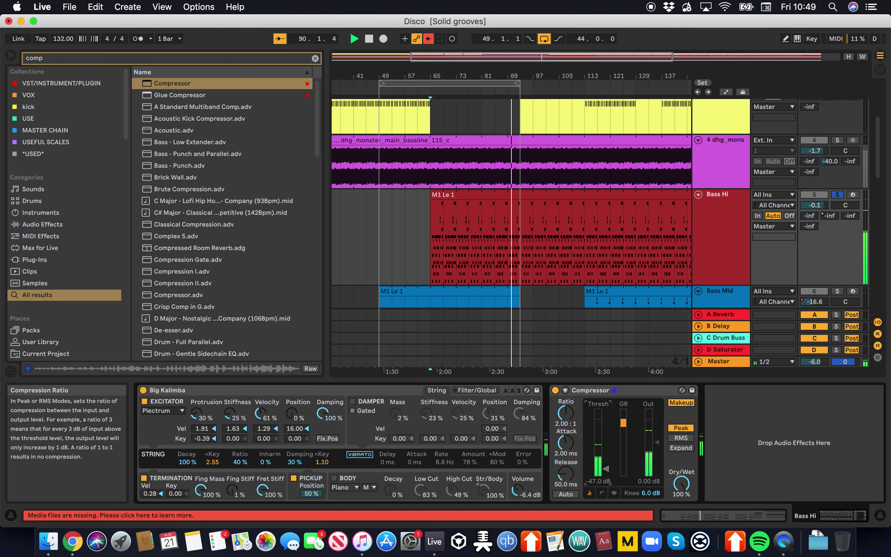
# Try sidechaining the Bass Hi Compressor from the Kick track and switch the sidechain off again with makeup gain on.
pyautogui.click(565, 390)
pyautogui.click(575, 420)
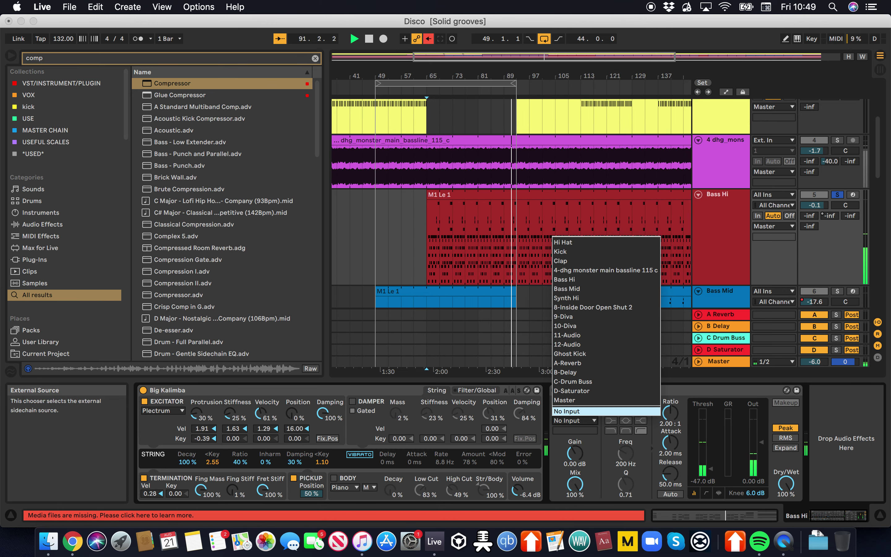
pyautogui.click(560, 252)
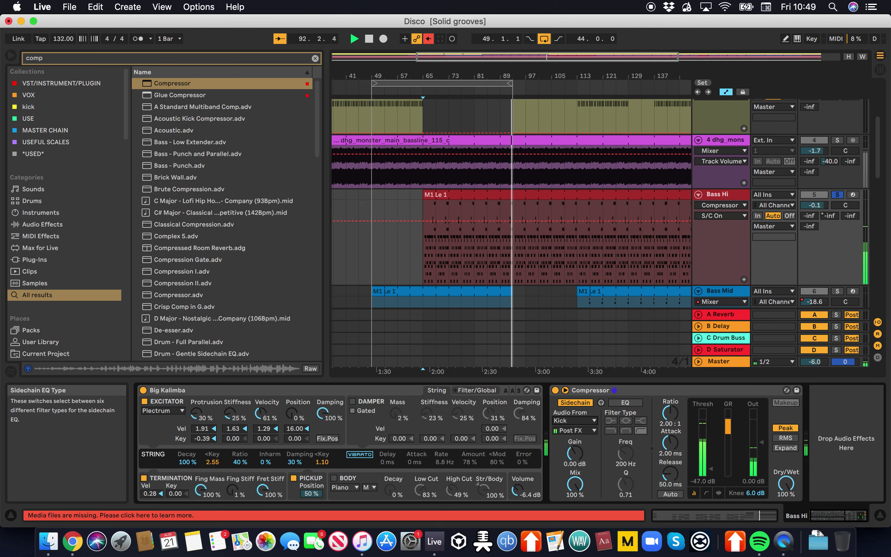
pyautogui.click(786, 402)
pyautogui.click(575, 402)
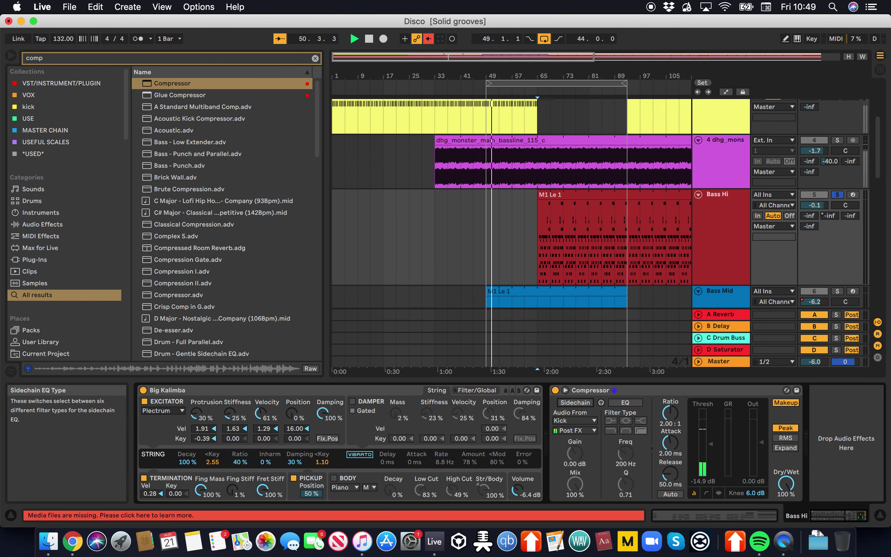
# Set the Bass Hi Compressor's threshold to -35.3 dB and the track volume to -7.7 dB.
pyautogui.click(577, 92)
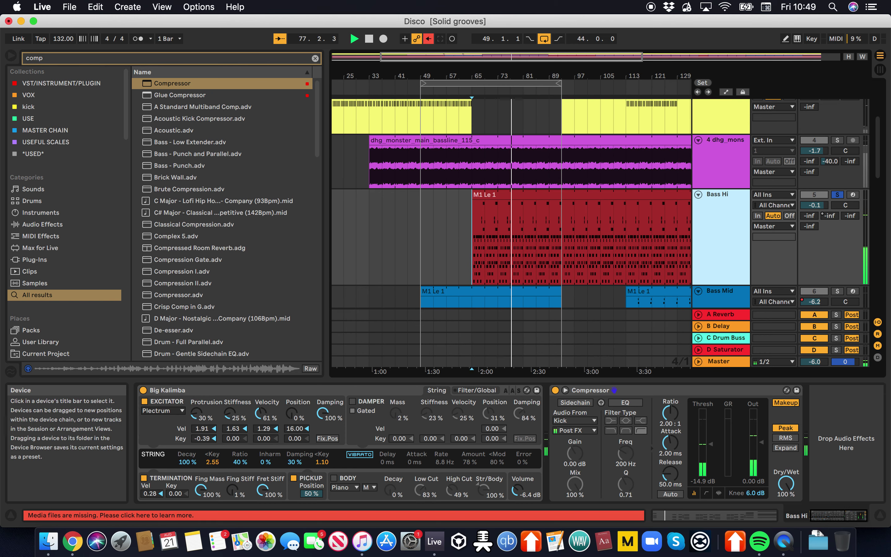
pyautogui.moveTo(711, 445); pyautogui.dragTo(711, 462)
pyautogui.moveTo(814, 205); pyautogui.dragTo(815, 217)
# Add a Glue Compressor after the Compressor on Bass Hi, set its threshold to -14.9 dB, and unsolo the track.
pyautogui.click(180, 95)
pyautogui.moveTo(180, 95); pyautogui.dragTo(832, 442)
pyautogui.moveTo(777, 473); pyautogui.dragTo(778, 493)
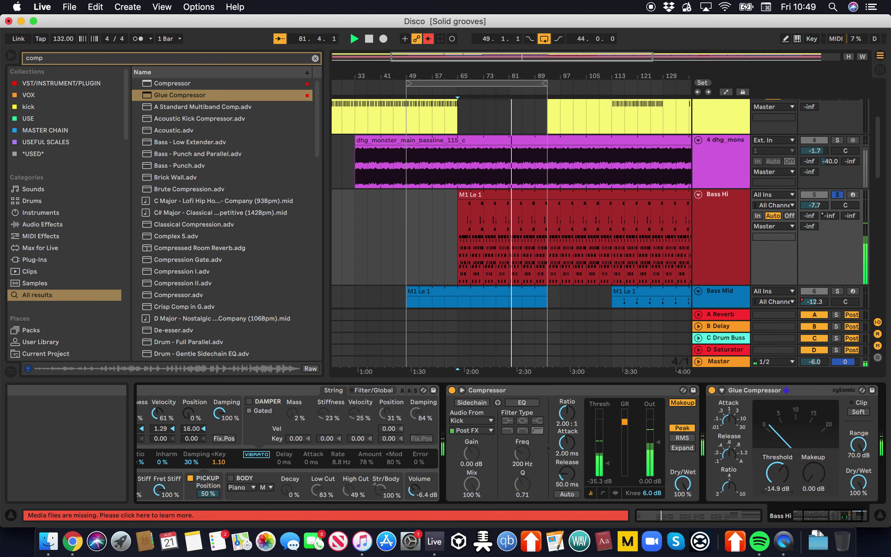
pyautogui.click(838, 195)
# Shorten the first Bass Mid clip so that it ends at bar 65.
pyautogui.press('-')
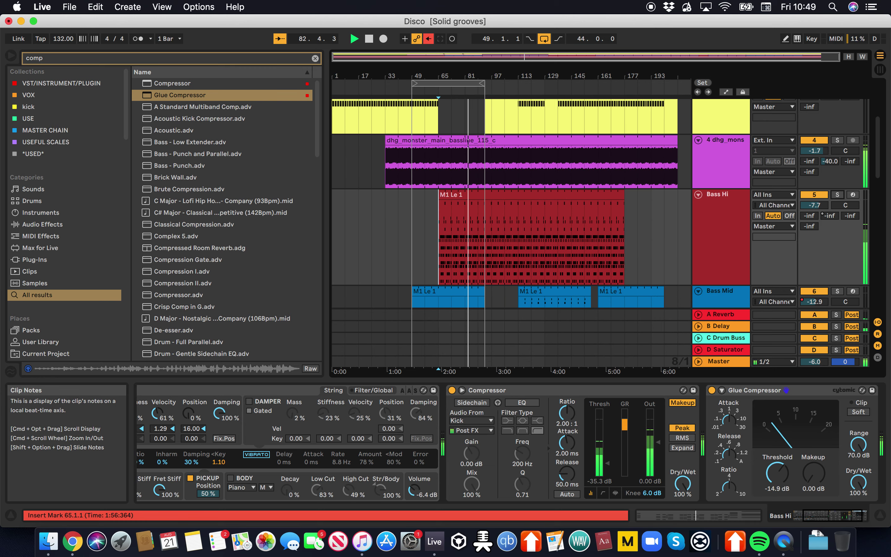
pyautogui.scroll(-4, 479, 236)
pyautogui.moveTo(485, 230); pyautogui.dragTo(438, 229)
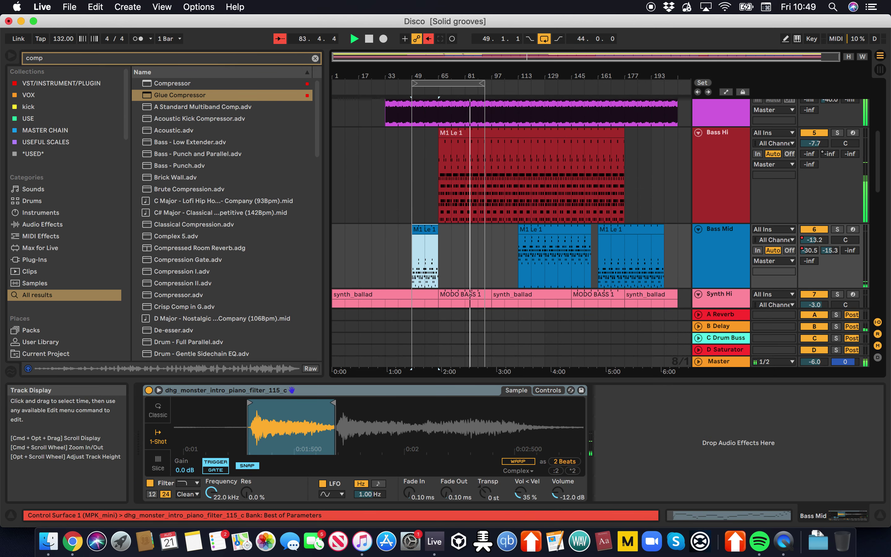
# Paste a copy of the shortened 16-bar Bass Mid clip at bar 97, directly before the next Bass Mid clip.
pyautogui.scroll(2, 439, 230)
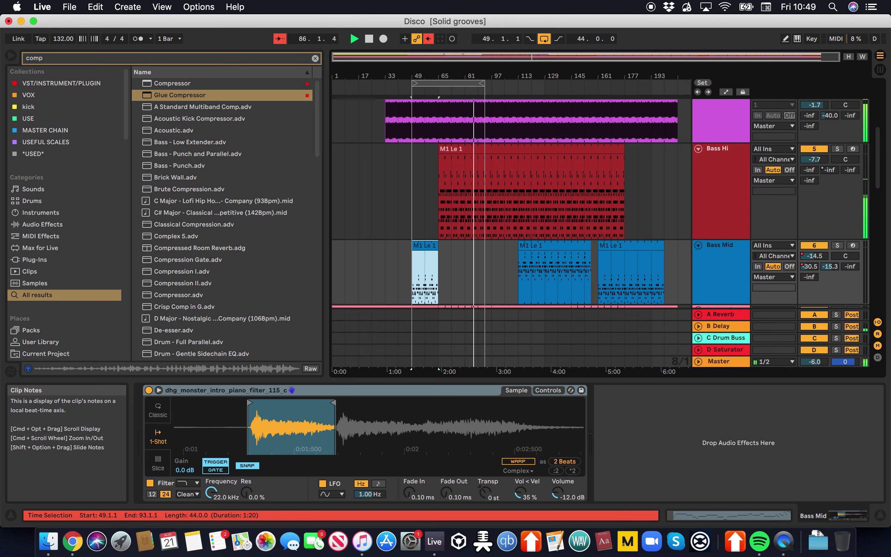
pyautogui.scroll(5, 492, 129)
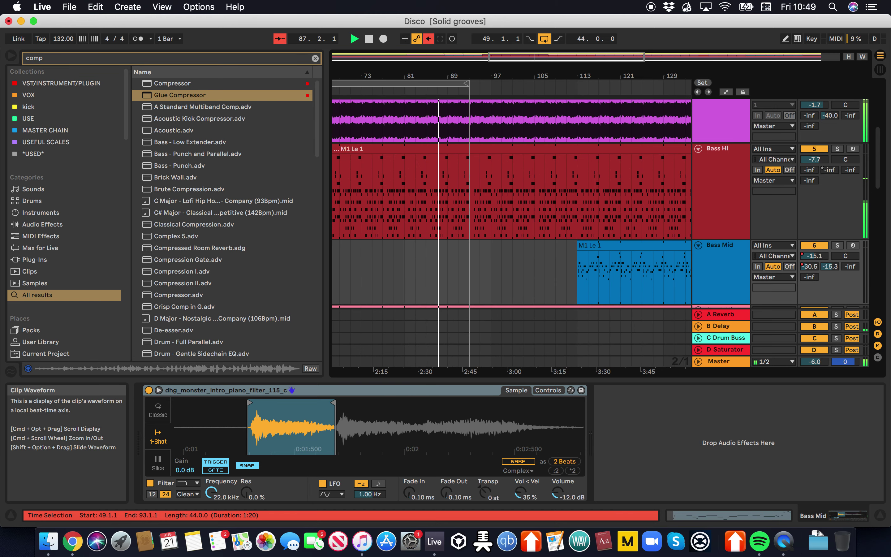
pyautogui.hscroll(-4, 492, 151)
pyautogui.scroll(-1, 492, 151)
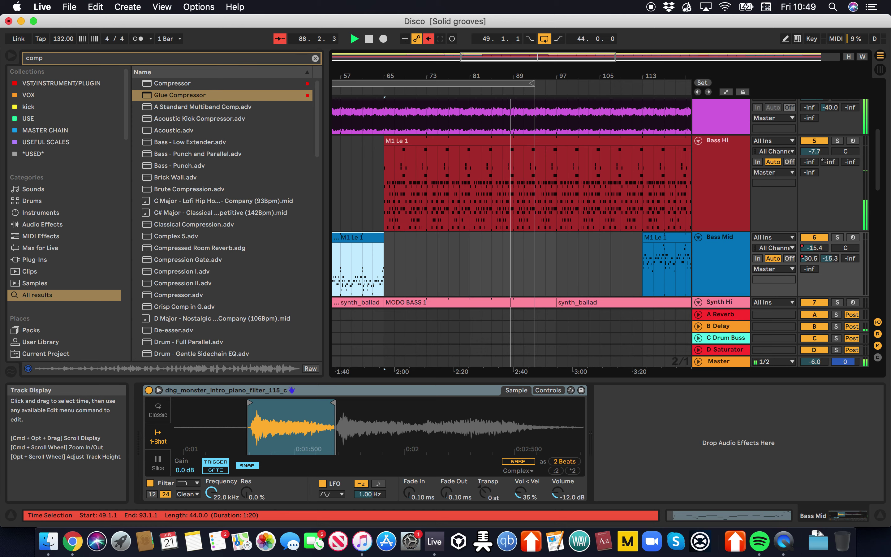
pyautogui.click(556, 263)
pyautogui.scroll(-2, 553, 261)
pyautogui.press('super+v')
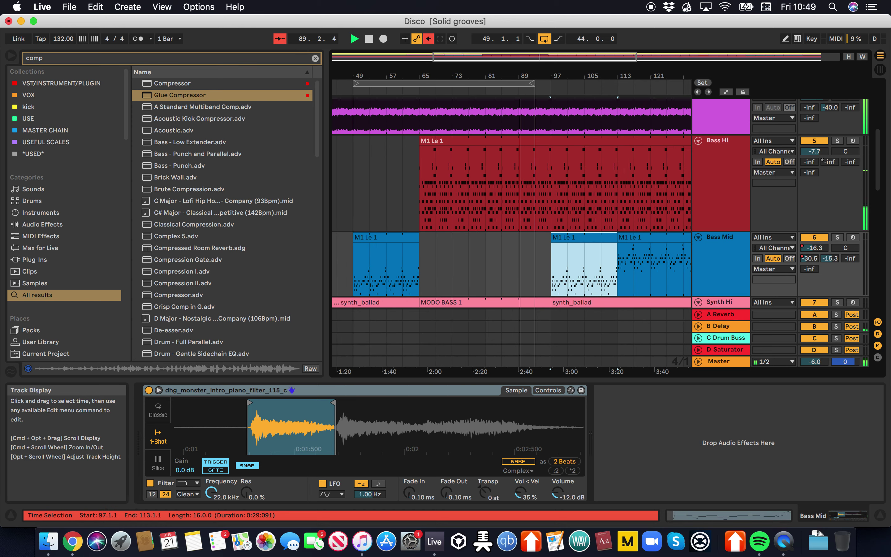
# Split the Bass Hi clip at bar 97 and trim its second part to start at bar 113.
pyautogui.click(551, 199)
pyautogui.press('super+e')
pyautogui.moveTo(558, 141); pyautogui.dragTo(625, 141)
# Split the Clap clip at bars 113 and 129 and move the 16-bar section between them to bar 93.
pyautogui.scroll(5, 623, 177)
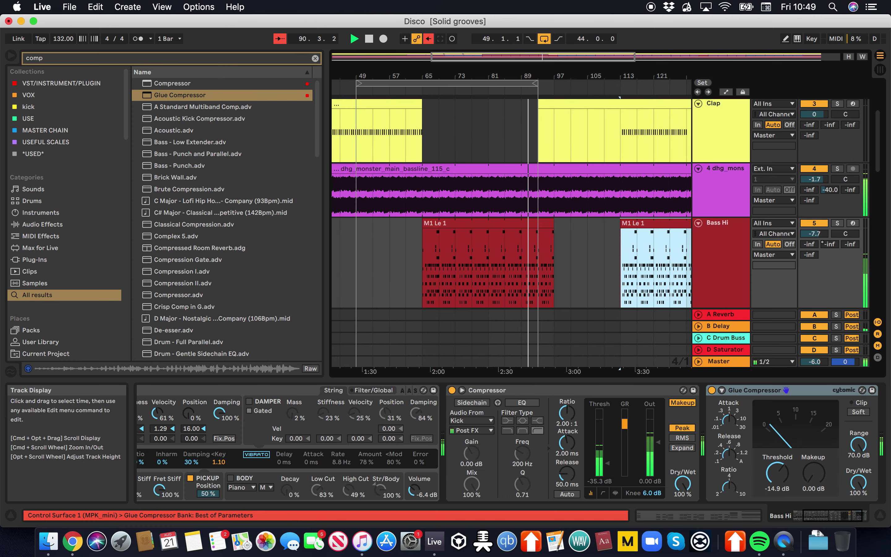
pyautogui.scroll(3, 622, 221)
pyautogui.click(622, 225)
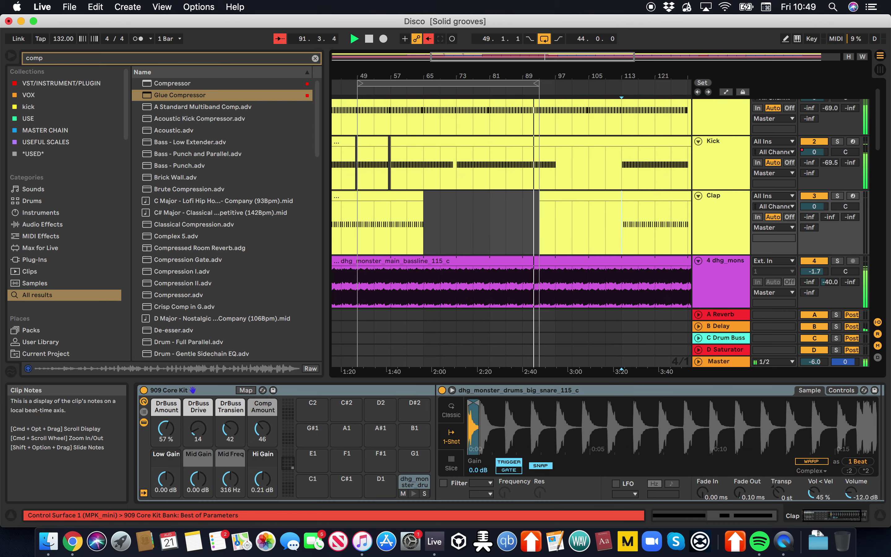
pyautogui.press('-')
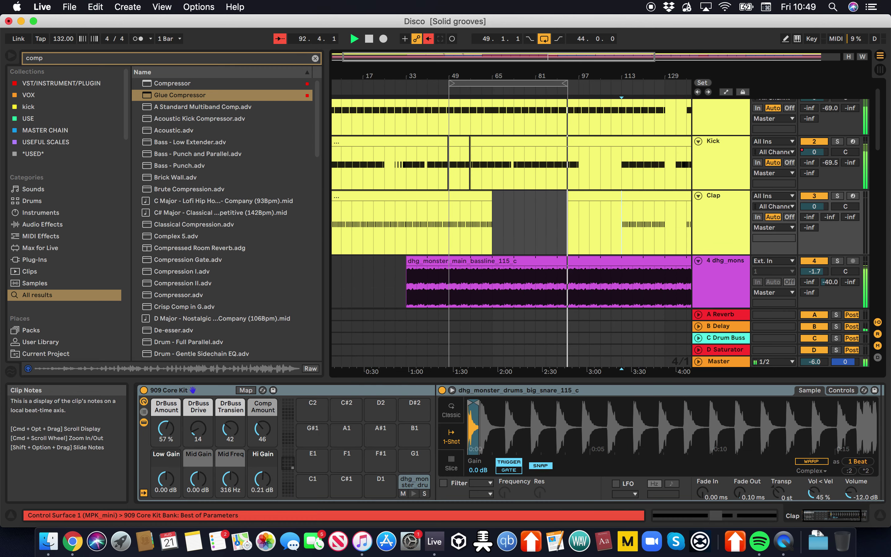
pyautogui.press('super+e')
pyautogui.click(665, 225)
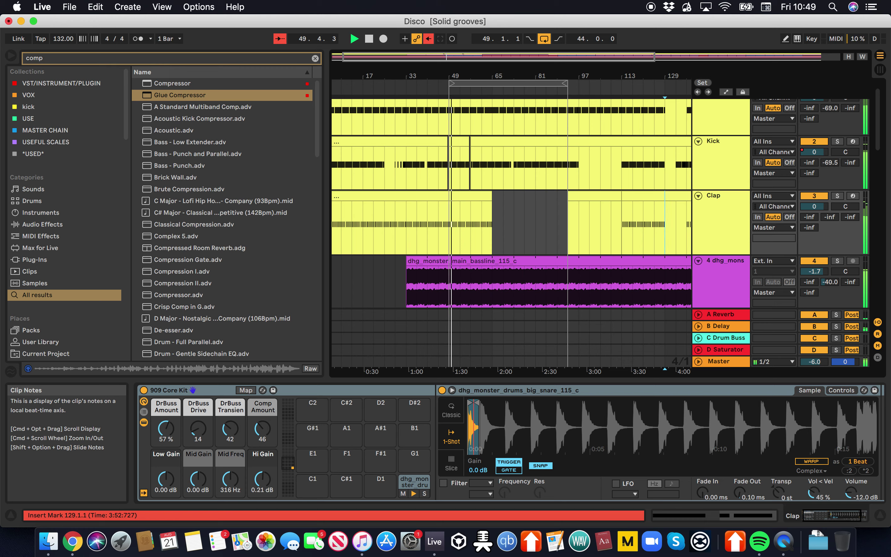
pyautogui.press('super+e')
pyautogui.moveTo(642, 196); pyautogui.dragTo(588, 196)
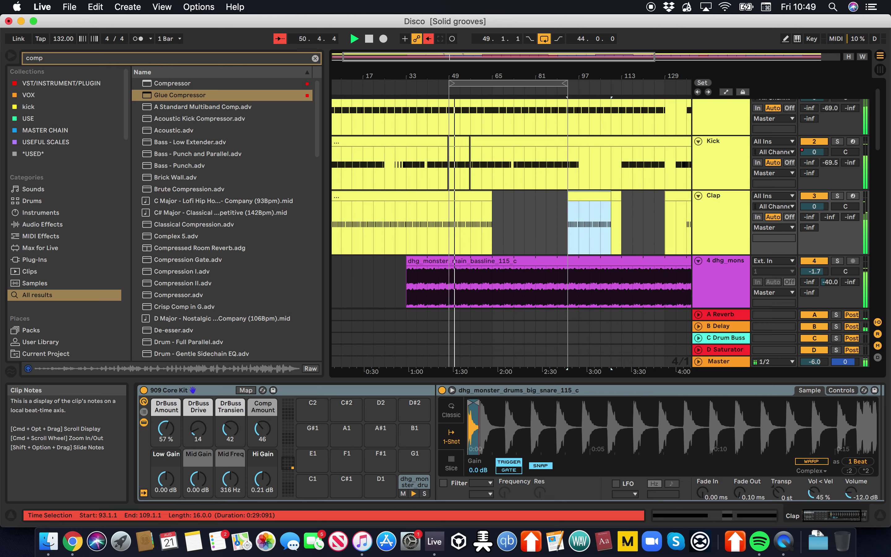
# Move the 16-bar Clap section to start at bar 97, extending the empty gap before it.
pyautogui.click(558, 171)
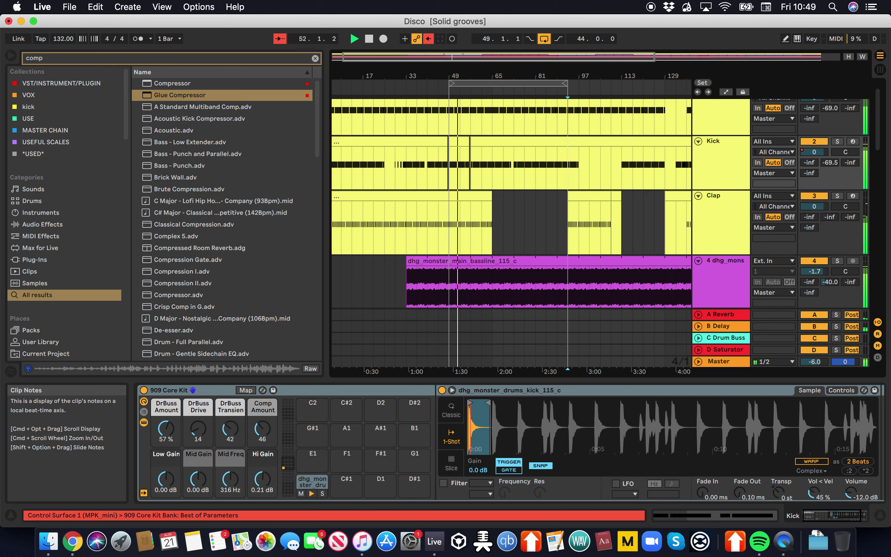
pyautogui.press('+')
pyautogui.press('+')
pyautogui.hscroll(2, 568, 171)
pyautogui.scroll(1, 568, 172)
pyautogui.moveTo(573, 204); pyautogui.dragTo(623, 205)
pyautogui.scroll(-3, 623, 205)
pyautogui.click(594, 172)
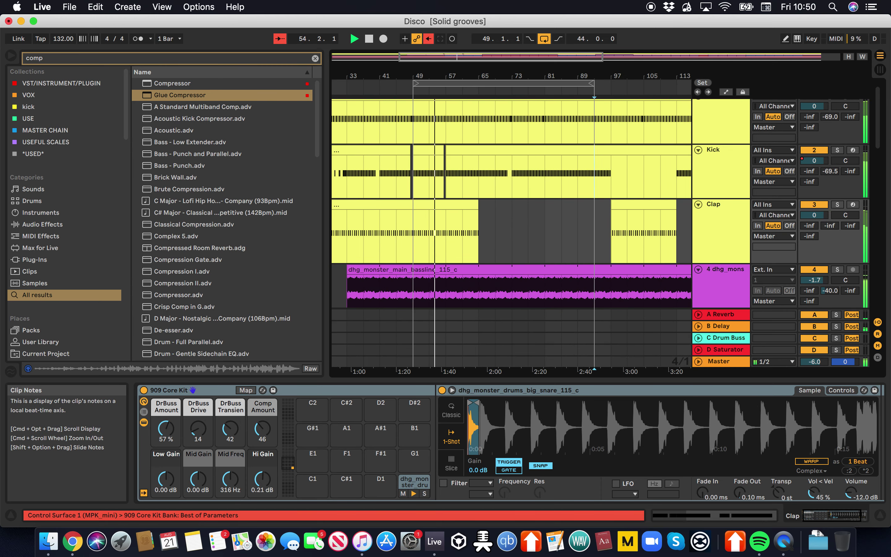
pyautogui.moveTo(595, 173); pyautogui.dragTo(611, 172)
pyautogui.press('super+d')
pyautogui.press('super+d')
pyautogui.press('super+d')
pyautogui.press('super+d')
pyautogui.press('super+z')
pyautogui.press('super+z')
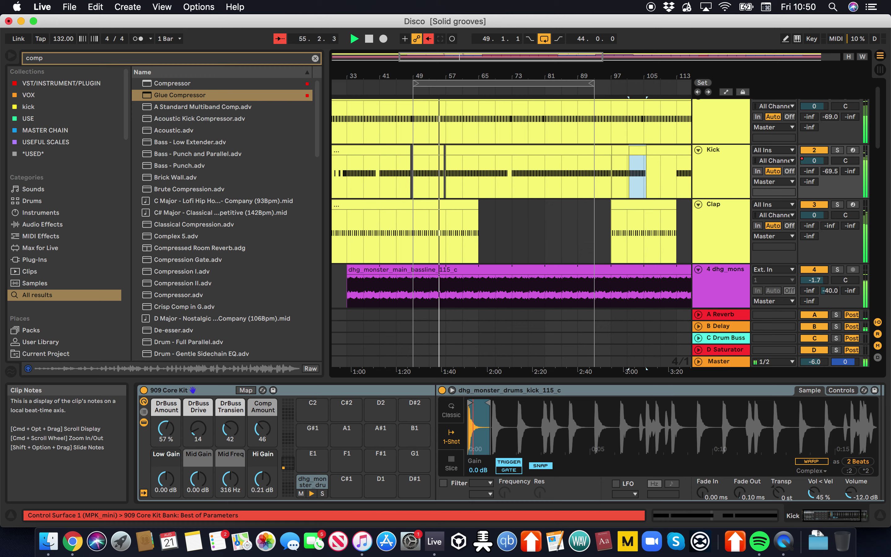
pyautogui.press('super+z')
pyautogui.press('super+z')
# Duplicate the Kick section from bars 93 to 97 until the pattern runs to bar 109, undoing the excess copies.
pyautogui.scroll(8, 625, 177)
pyautogui.moveTo(569, 177); pyautogui.dragTo(501, 177)
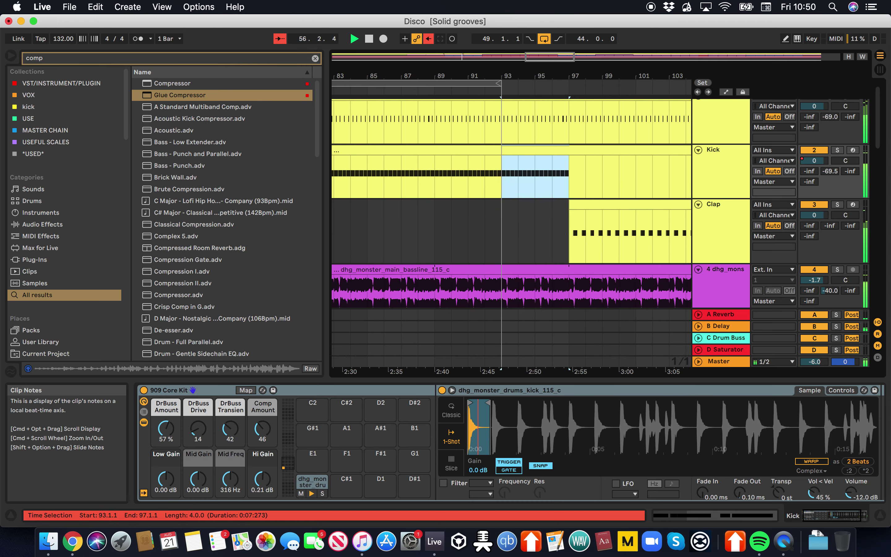
pyautogui.press('super+d')
pyautogui.press('super+d')
pyautogui.scroll(-5, 502, 176)
pyautogui.press('super+d')
pyautogui.press('super+d')
pyautogui.press('super+d')
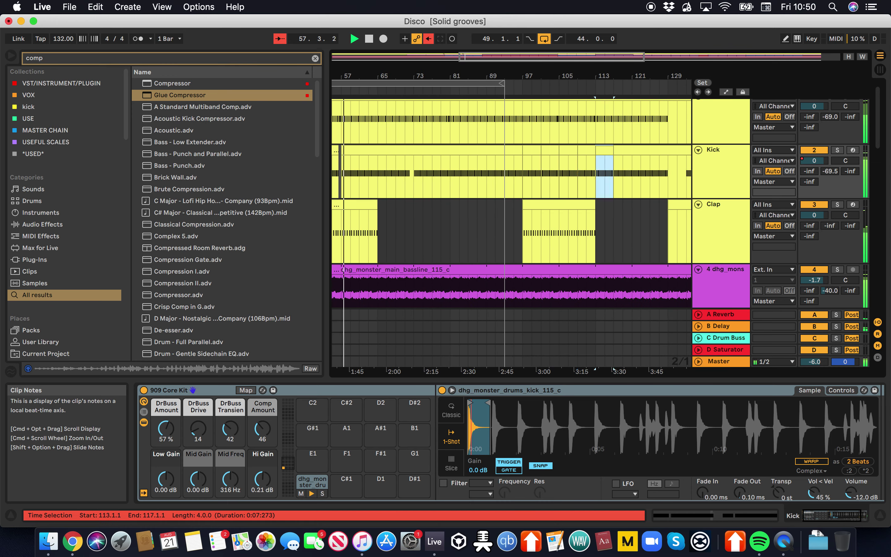
pyautogui.press('super+z')
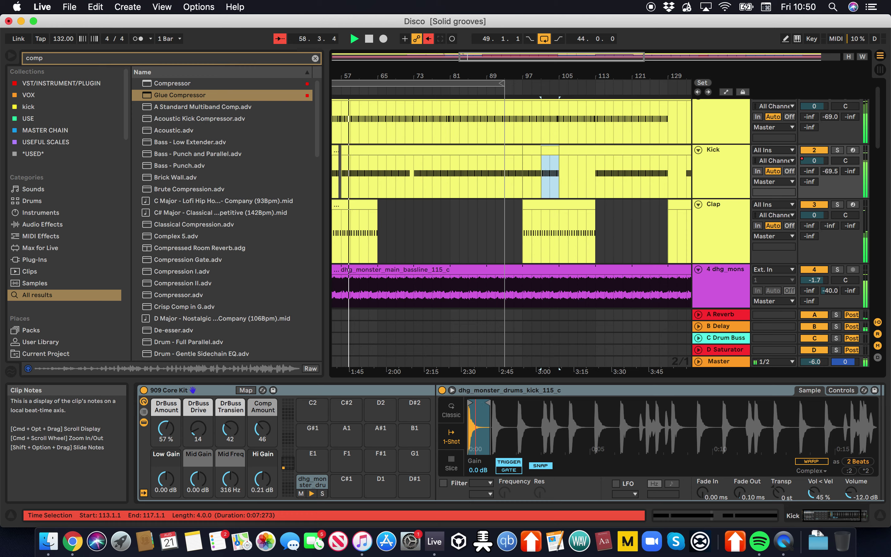
pyautogui.scroll(5, 569, 177)
pyautogui.scroll(-5, 569, 177)
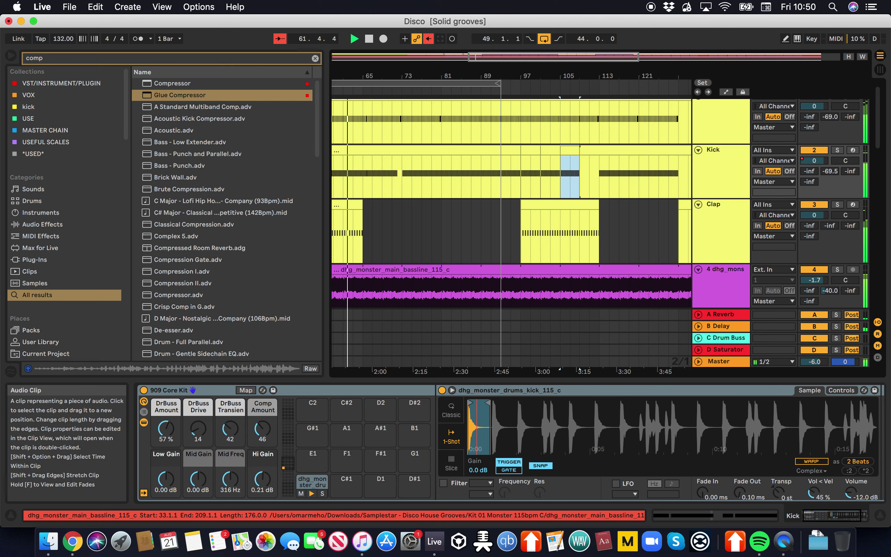
# Save the set and turn off the arrangement loop.
pyautogui.scroll(-6, 545, 270)
pyautogui.press('super+s')
pyautogui.rightClick(457, 83)
pyautogui.click(467, 88)
# Open the Samplestar - Disco House Grooves folder in the browser, clear the search, and bring the Synth Hi track into view.
pyautogui.scroll(-5, 505, 202)
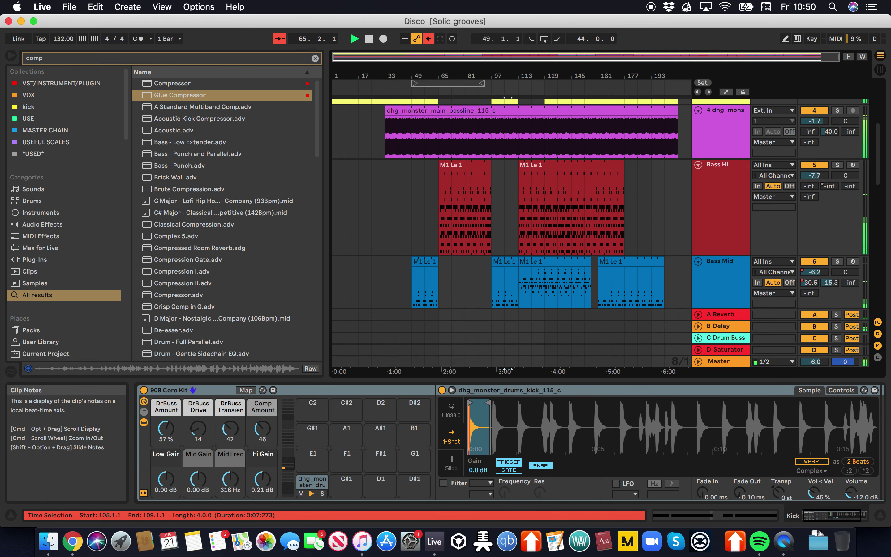
pyautogui.scroll(-2, 505, 202)
pyautogui.scroll(3, 505, 203)
pyautogui.scroll(5, 505, 203)
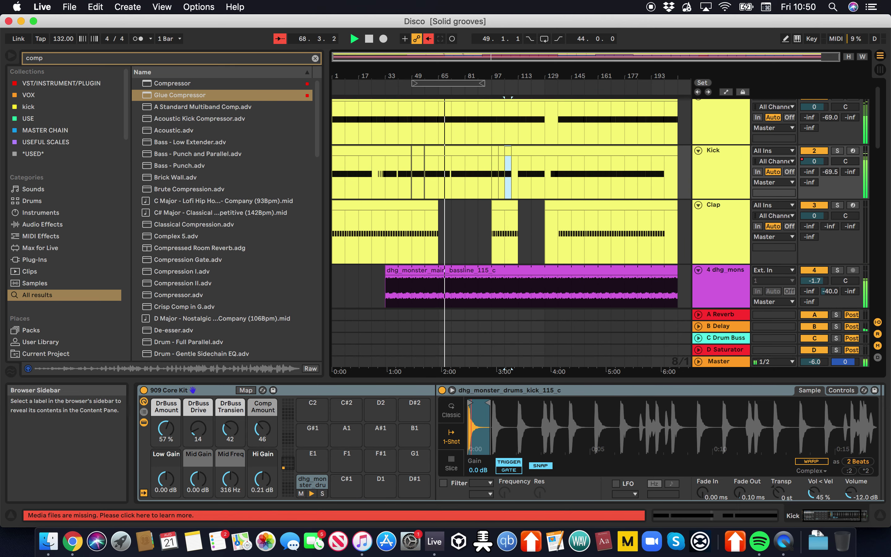
pyautogui.scroll(-5, 65, 258)
pyautogui.click(70, 243)
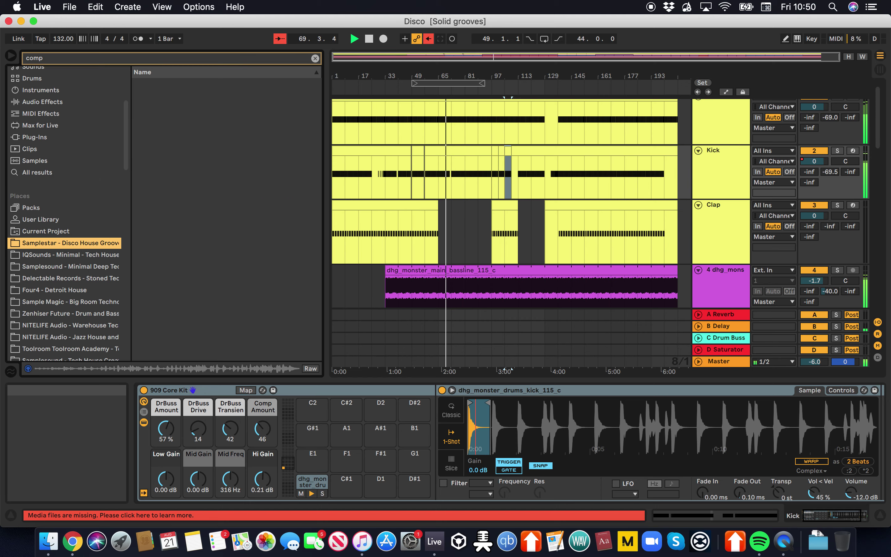
pyautogui.click(315, 58)
pyautogui.scroll(-10, 505, 221)
pyautogui.scroll(3, 504, 221)
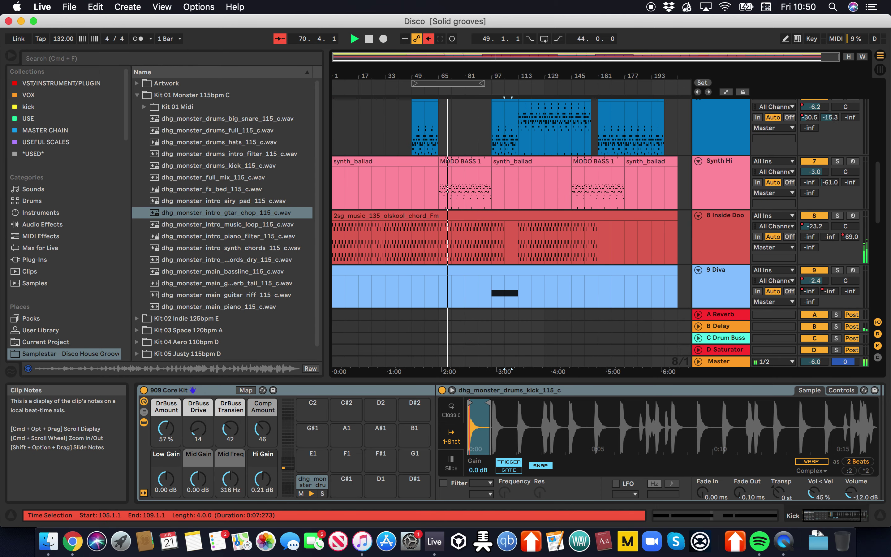
# Stop playback, replace the offline Synth Hi sample with dhg_monster_intro_music_loop_115_c.wav, and shorten its region to the first 2 beats.
pyautogui.click(720, 161)
pyautogui.press('space')
pyautogui.click(228, 224)
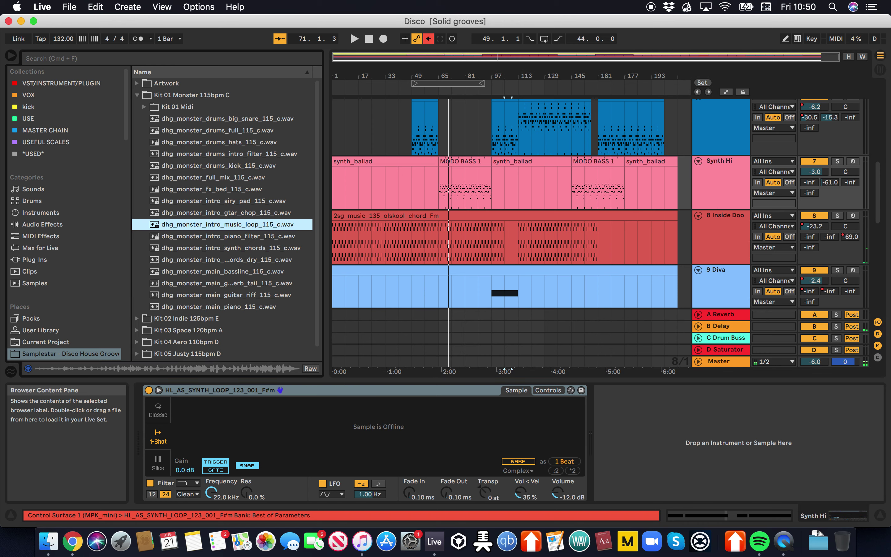
pyautogui.doubleClick(720, 161)
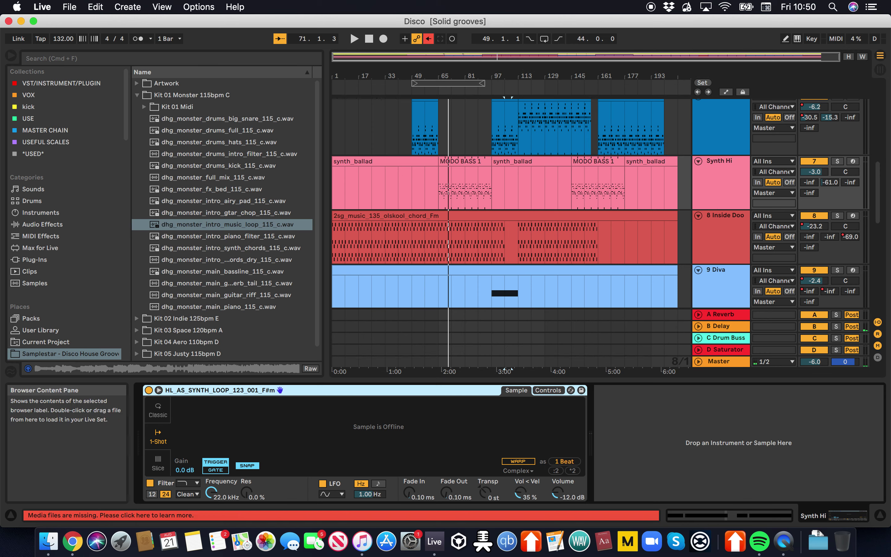
pyautogui.click(227, 224)
pyautogui.moveTo(227, 224); pyautogui.dragTo(378, 426)
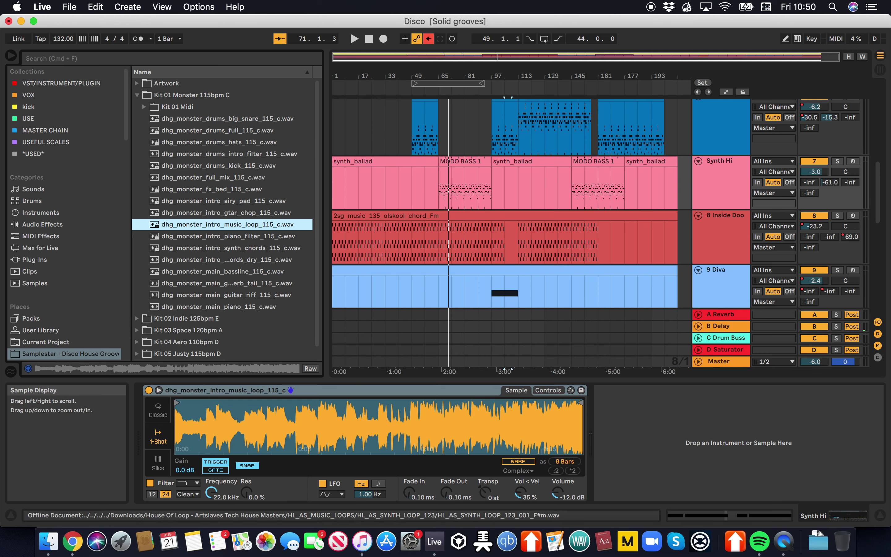
pyautogui.moveTo(581, 403); pyautogui.dragTo(198, 403)
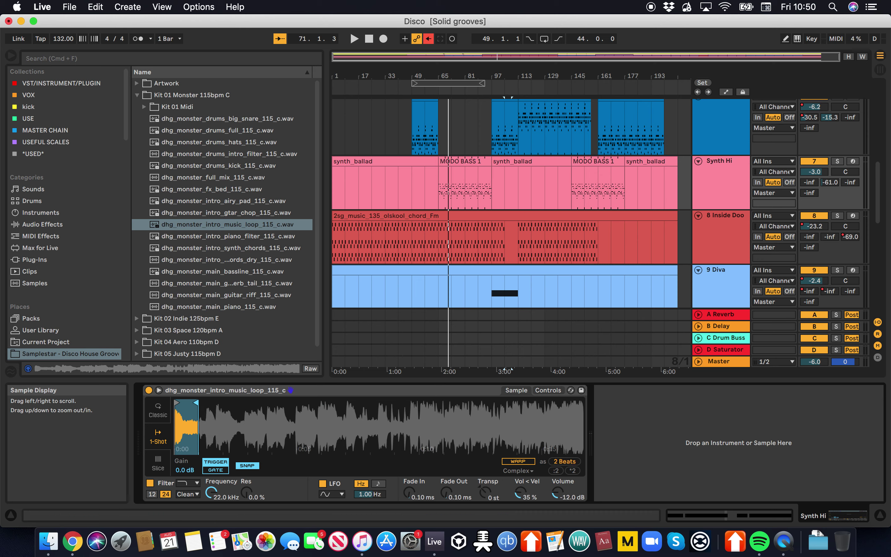
# Solo the 8 Inside Door Open Shut 2 track and play the arrangement from bar 65.
pyautogui.click(837, 216)
pyautogui.click(439, 190)
pyautogui.press('space')
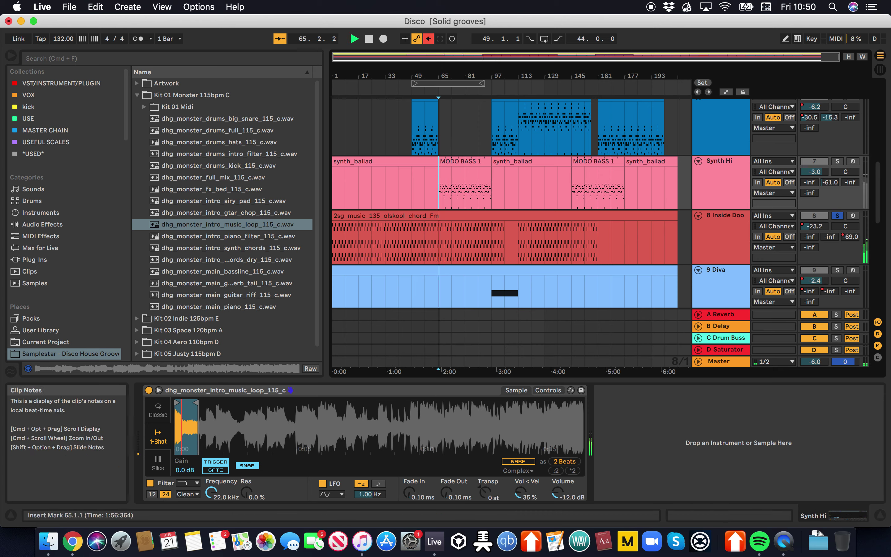
# Transpose all notes of the MODO BASS 1 clip at bar 65 on Synth Hi up by octaves to span F3–E5.
pyautogui.click(719, 161)
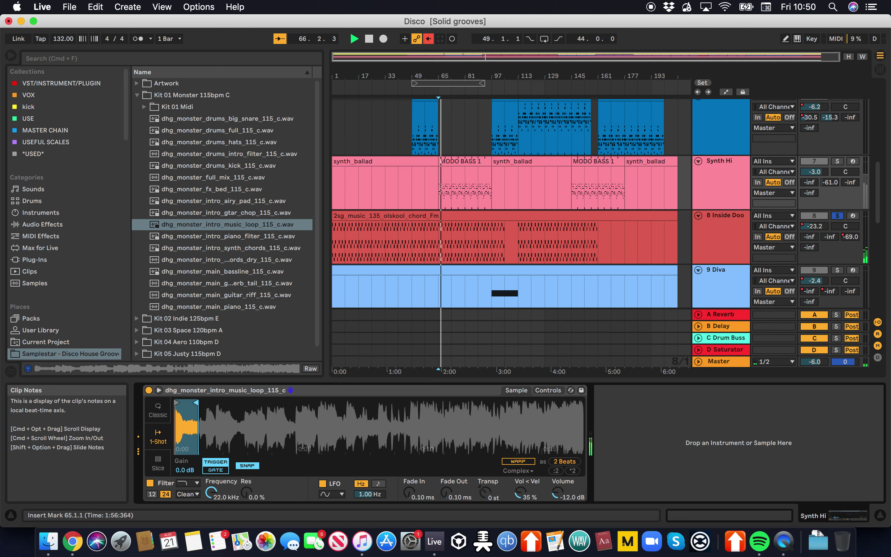
pyautogui.click(462, 161)
pyautogui.doubleClick(462, 161)
pyautogui.press('super+a')
pyautogui.hotkey('shift', 'Up')
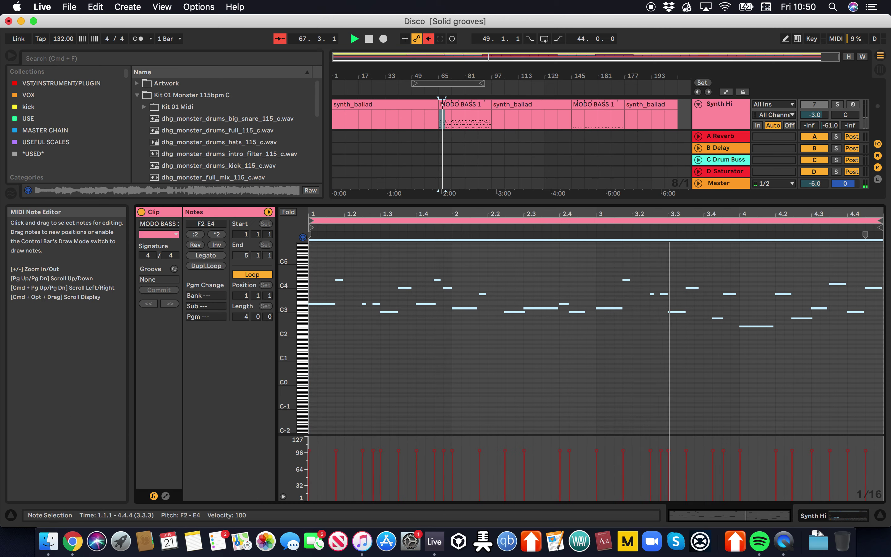
pyautogui.hotkey('shift', 'Up')
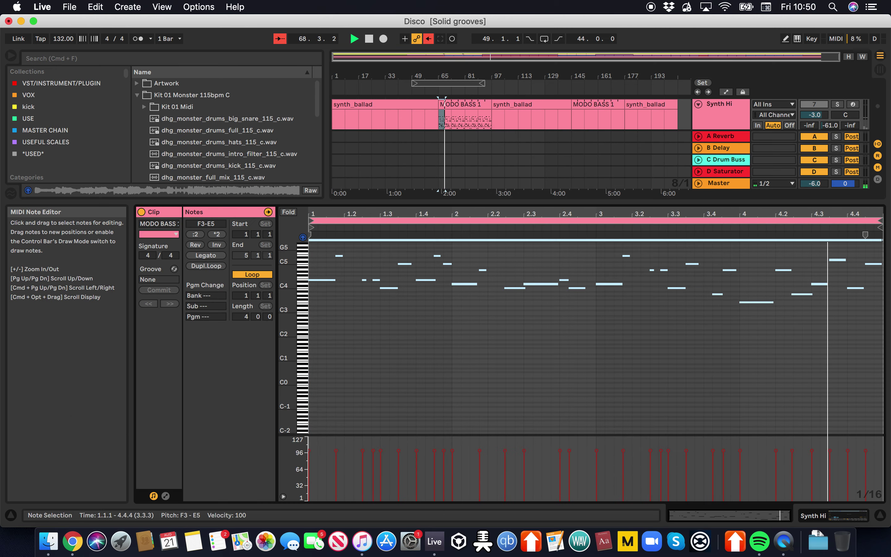
# Solo Synth Hi and reduce its Simpler sample region to 1 beat starting near the middle of the music loop.
pyautogui.click(880, 515)
pyautogui.doubleClick(720, 104)
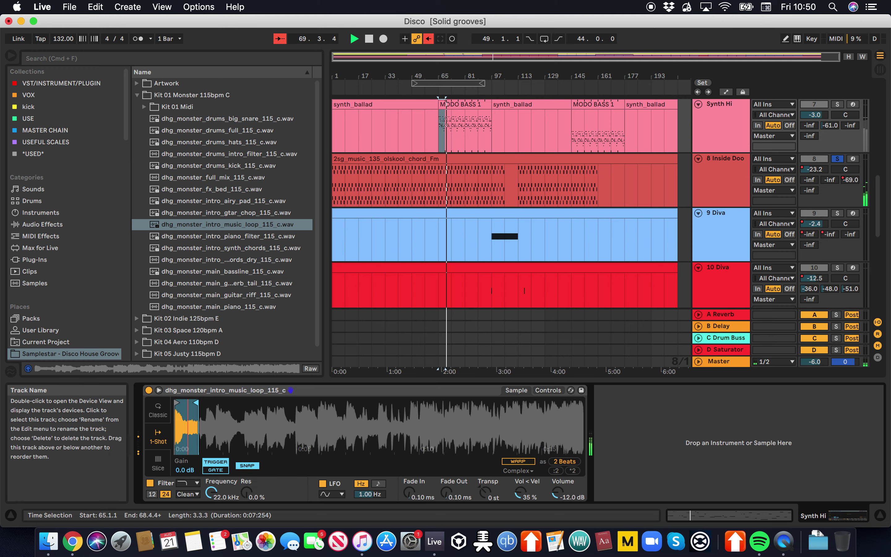
pyautogui.moveTo(221, 225); pyautogui.dragTo(236, 424)
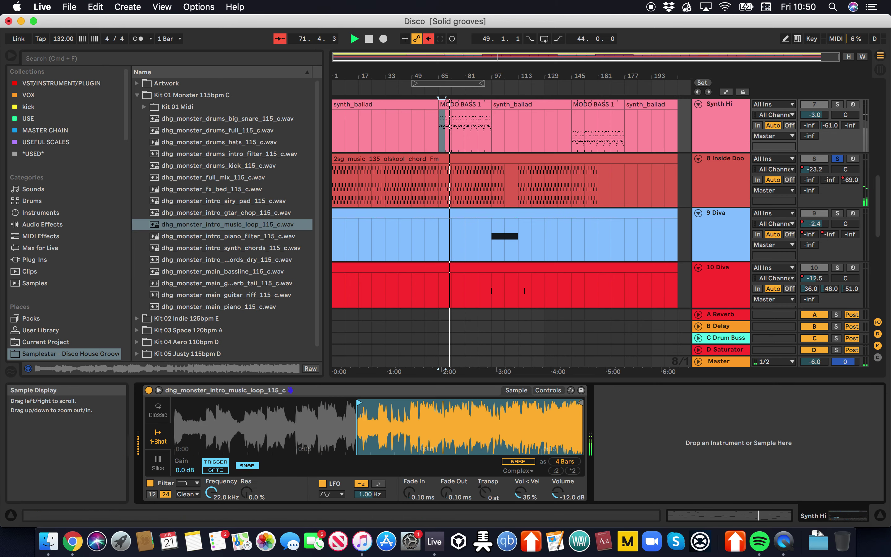
pyautogui.click(722, 176)
pyautogui.click(721, 122)
pyautogui.click(838, 105)
pyautogui.scroll(3, 504, 202)
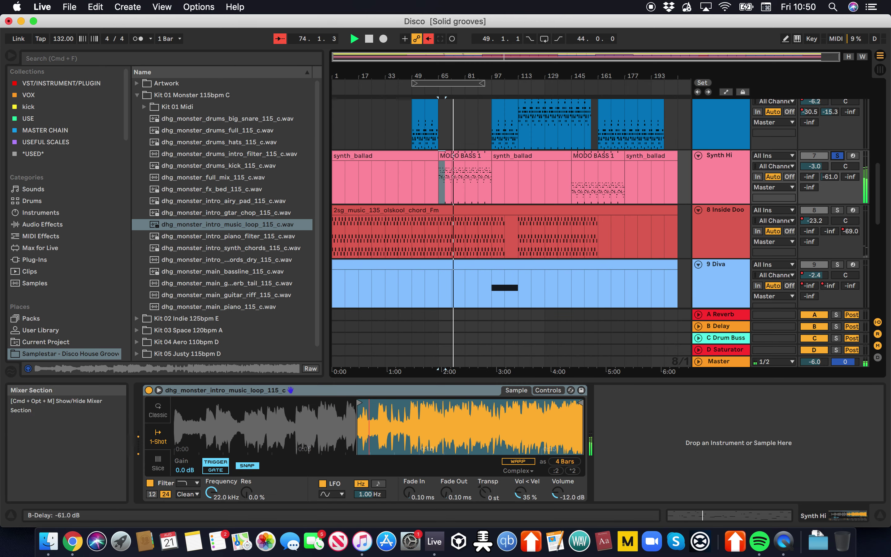
pyautogui.moveTo(582, 402); pyautogui.dragTo(372, 402)
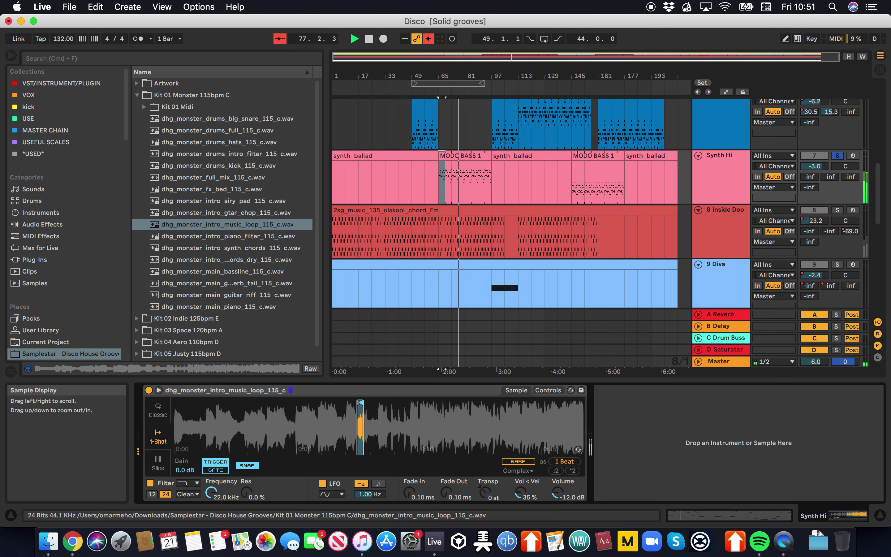
# Set Synth Hi's pitch envelope to 216 ms attack, 4.94 ms decay, 32% sustain and 60 s release, with a 24.4 ms fade out, and unsolo the track.
pyautogui.click(549, 391)
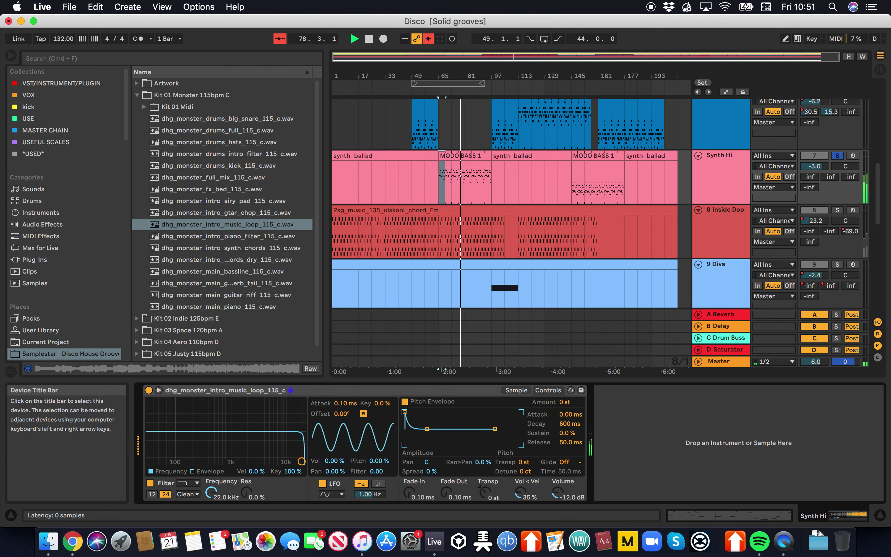
pyautogui.moveTo(570, 424); pyautogui.dragTo(570, 390)
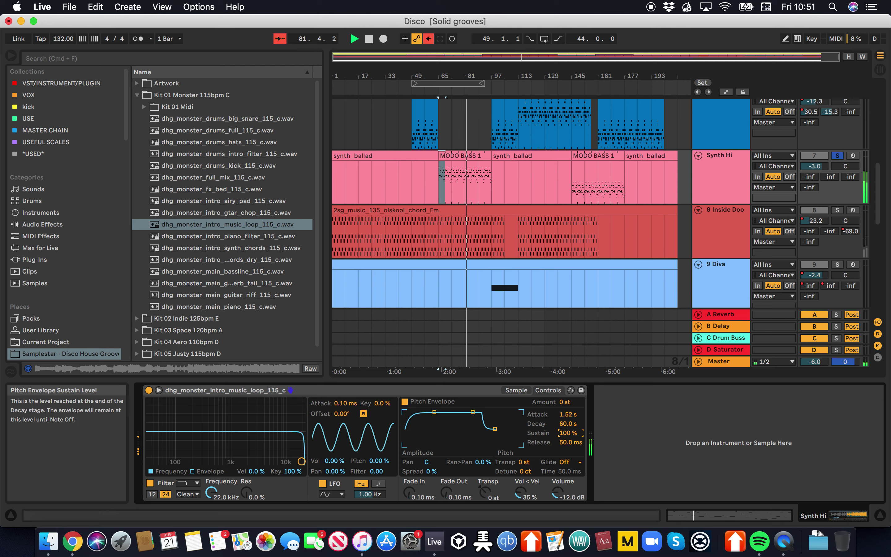
pyautogui.moveTo(570, 443); pyautogui.dragTo(570, 406)
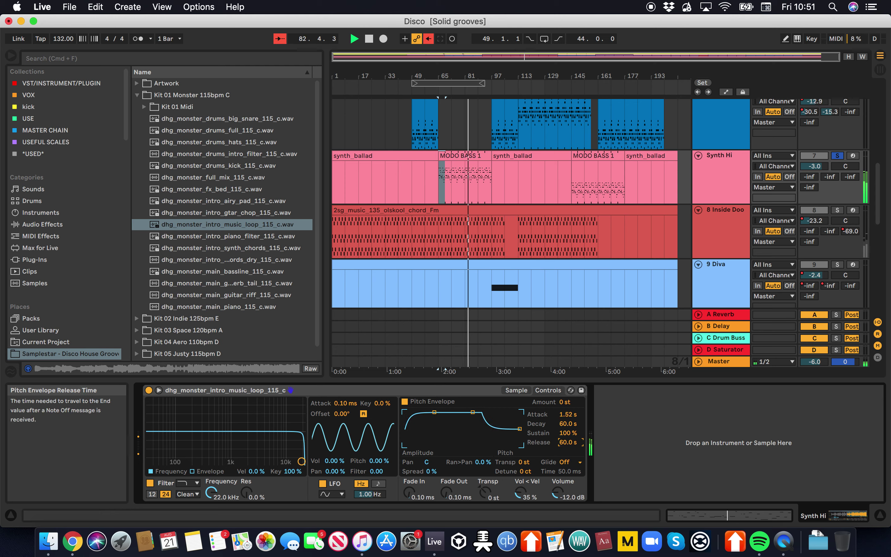
pyautogui.moveTo(434, 413)
pyautogui.mouseDown()
pyautogui.moveTo(447, 418)
pyautogui.moveTo(435, 425)
pyautogui.mouseUp()
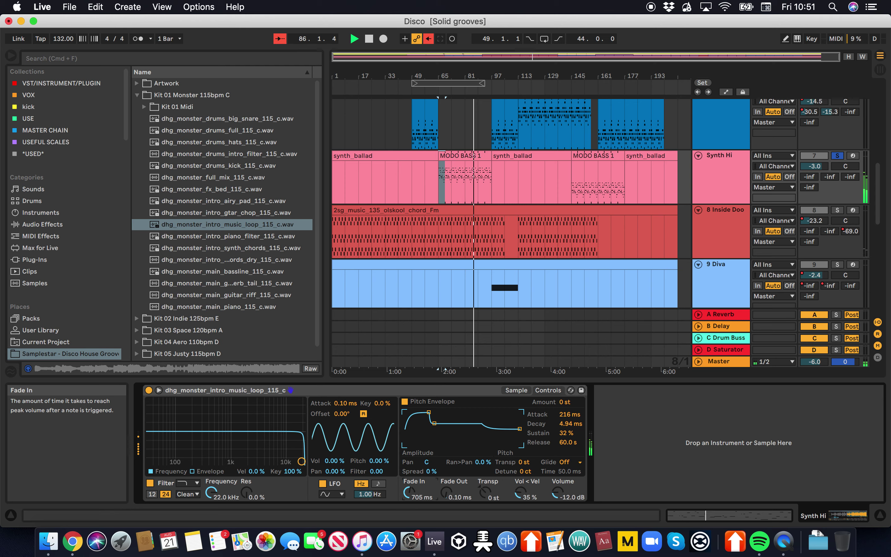
pyautogui.moveTo(446, 492); pyautogui.dragTo(446, 475)
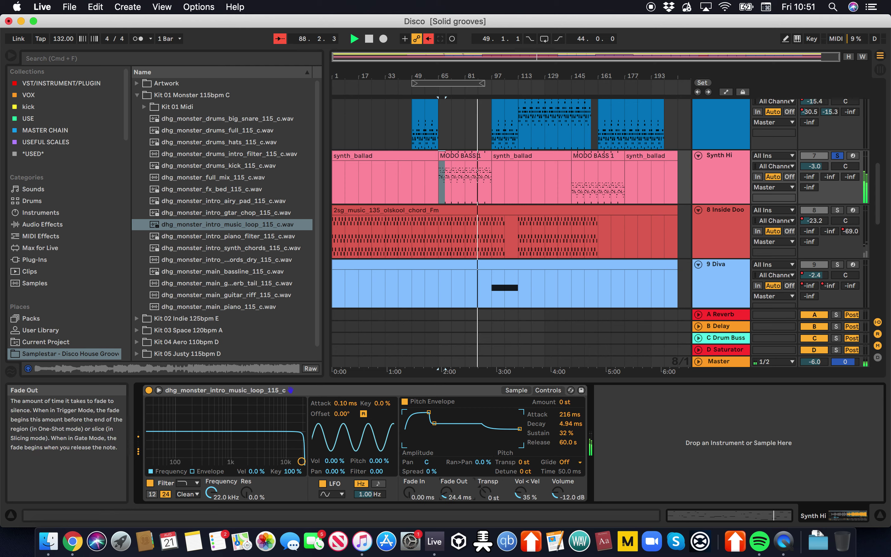
pyautogui.click(837, 155)
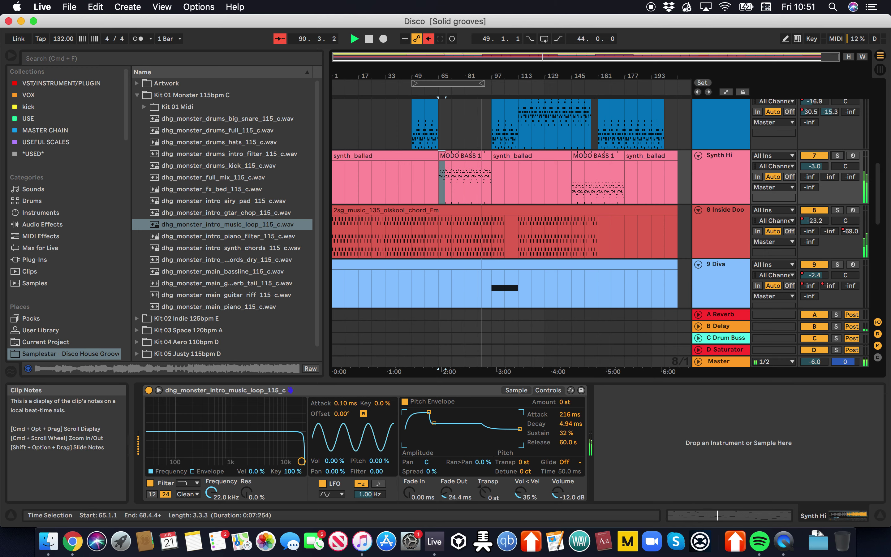
# Review all tracks of the arrangement from Hi Hat down to the empty audio tracks during full playback.
pyautogui.scroll(15, 601, 184)
pyautogui.scroll(-5, 601, 184)
pyautogui.scroll(5, 464, 184)
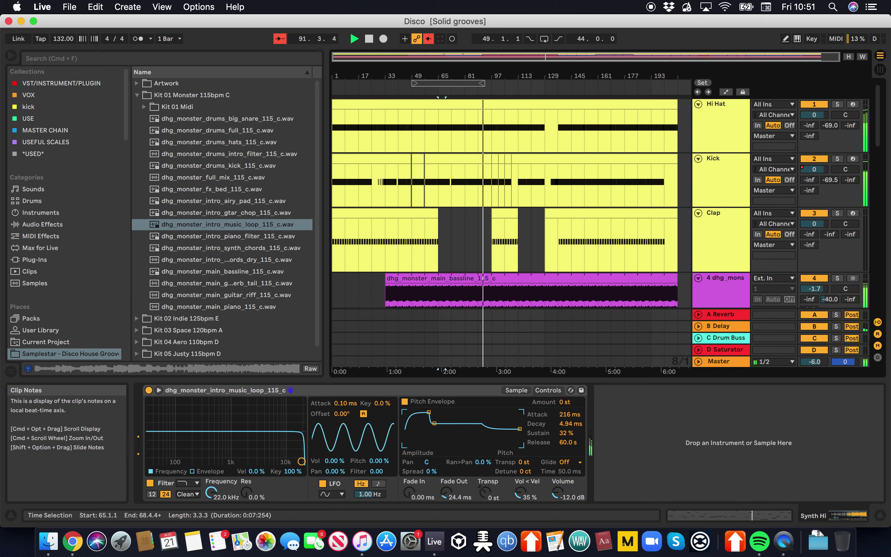
pyautogui.scroll(-20, 464, 184)
pyautogui.scroll(13, 464, 184)
pyautogui.scroll(-2, 464, 185)
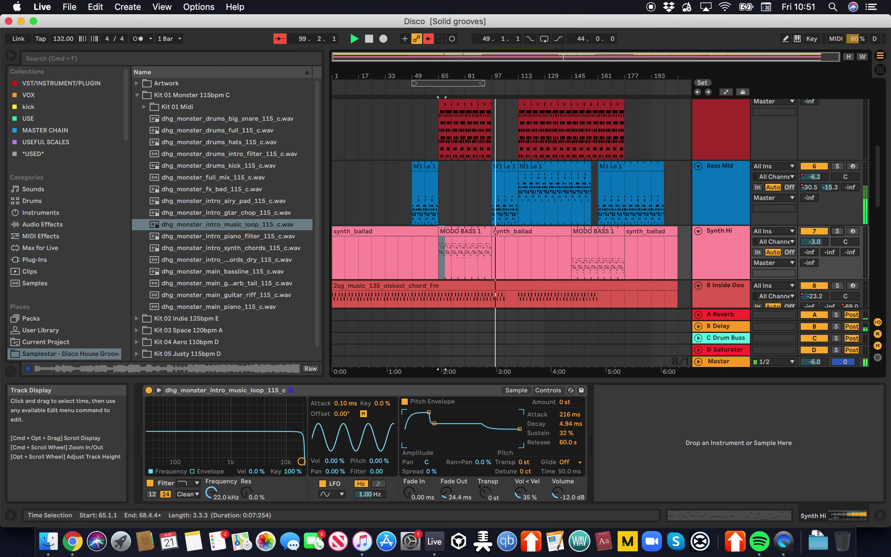
pyautogui.scroll(-5, 511, 204)
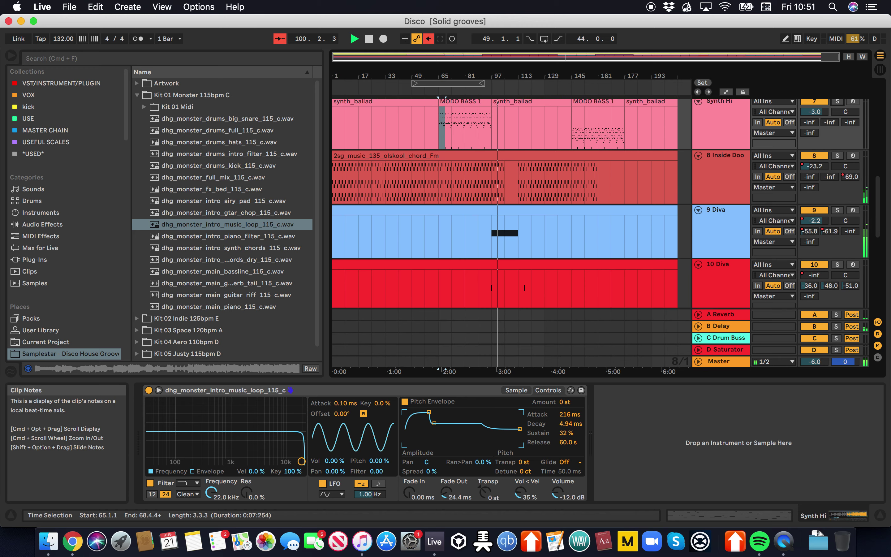
pyautogui.scroll(-5, 512, 203)
pyautogui.scroll(9, 511, 203)
pyautogui.scroll(-6, 511, 203)
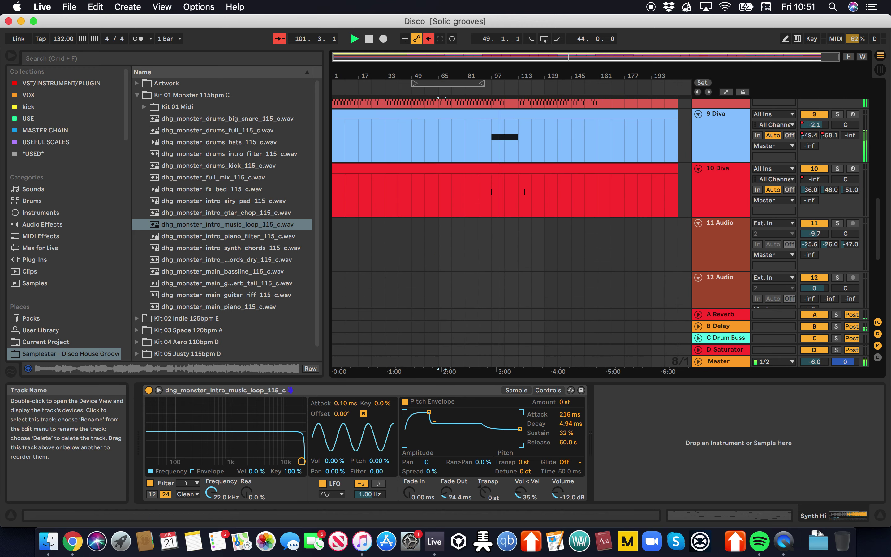
# Delete both Diva tracks and all empty audio and MIDI tracks below the 8 Inside Door track.
pyautogui.click(721, 127)
pyautogui.press('Delete')
pyautogui.press('Delete')
pyautogui.press('Delete')
pyautogui.press('Delete')
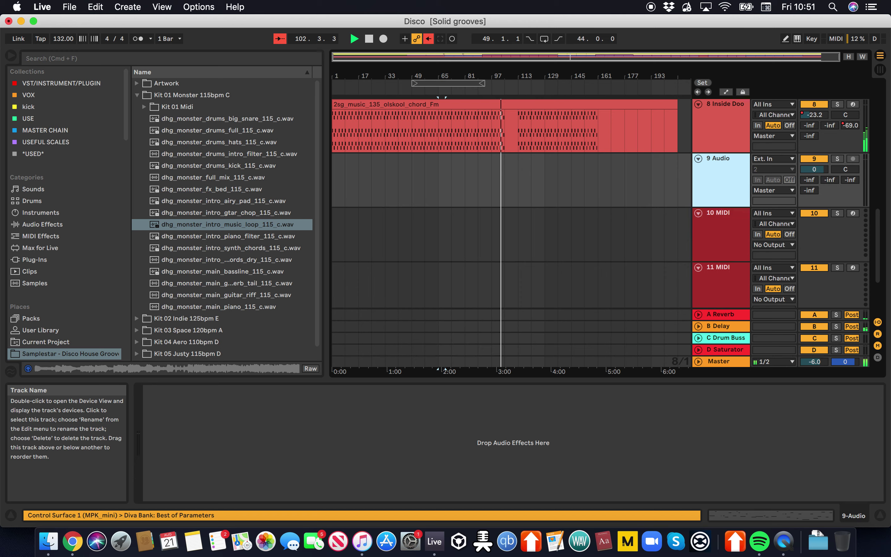
pyautogui.press('Delete')
pyautogui.press('Delete')
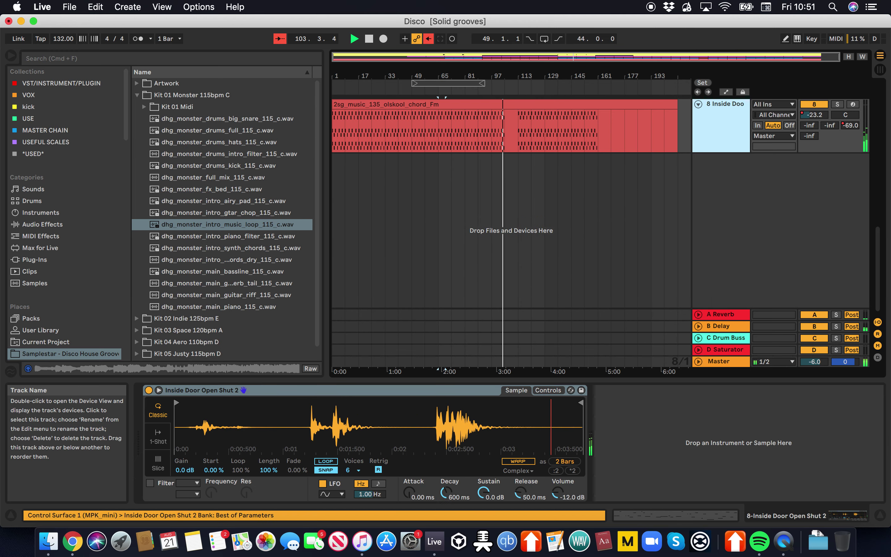
# Trim the ends of the last Kick and Clap clips back to where their notes stop, about bar 201.
pyautogui.scroll(8, 511, 203)
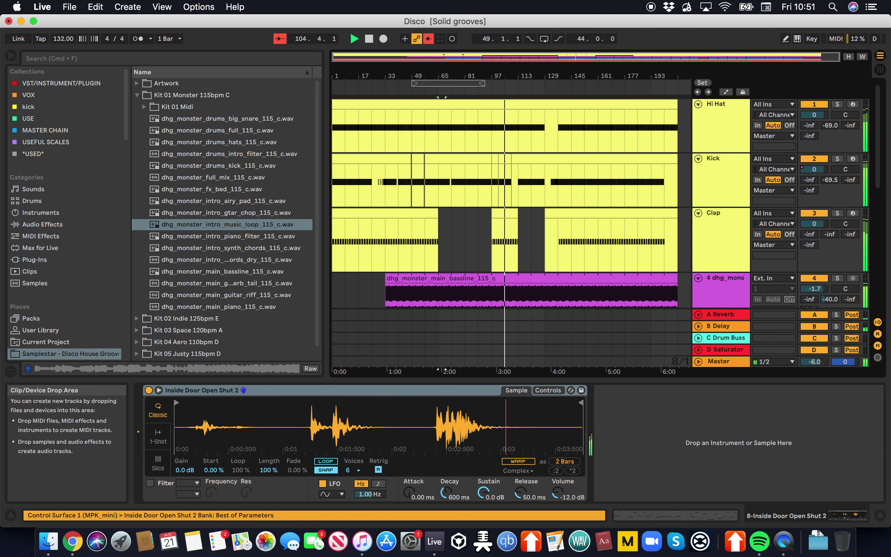
pyautogui.scroll(-10, 511, 204)
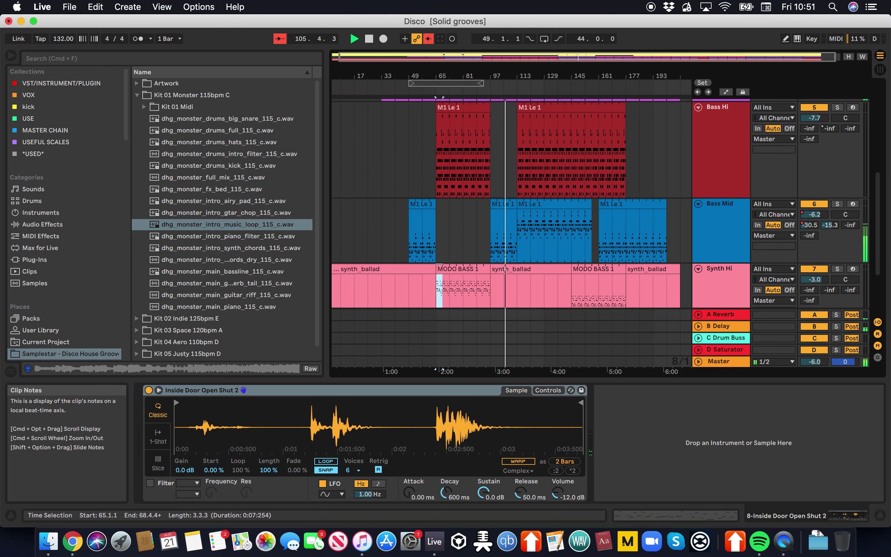
pyautogui.scroll(10, 511, 204)
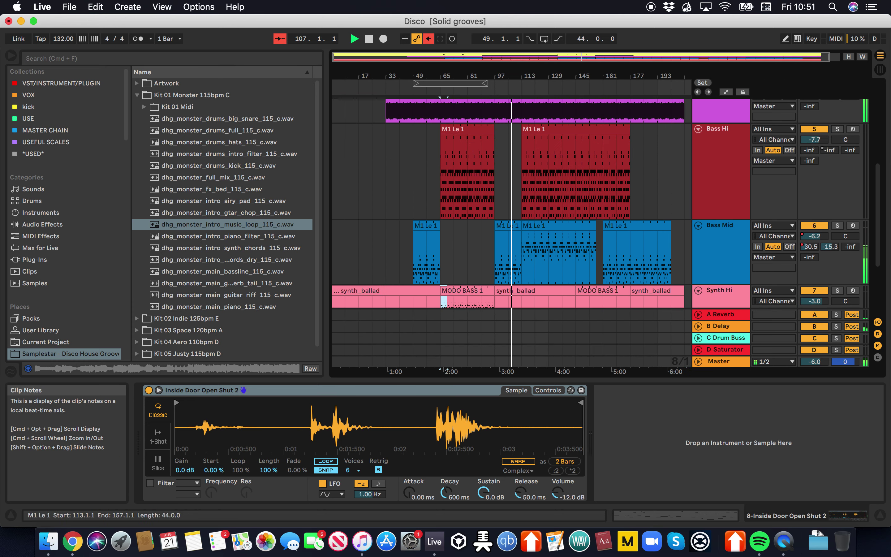
pyautogui.moveTo(492, 236); pyautogui.dragTo(654, 196)
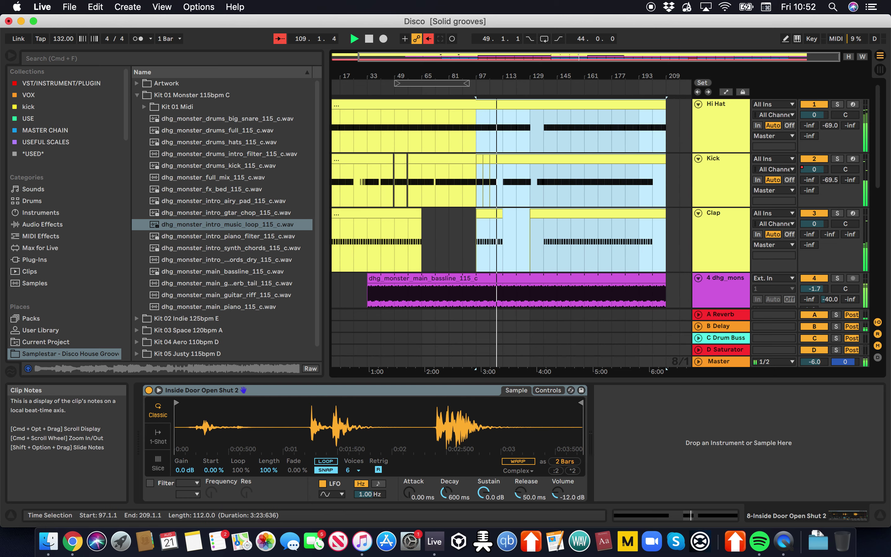
pyautogui.click(639, 131)
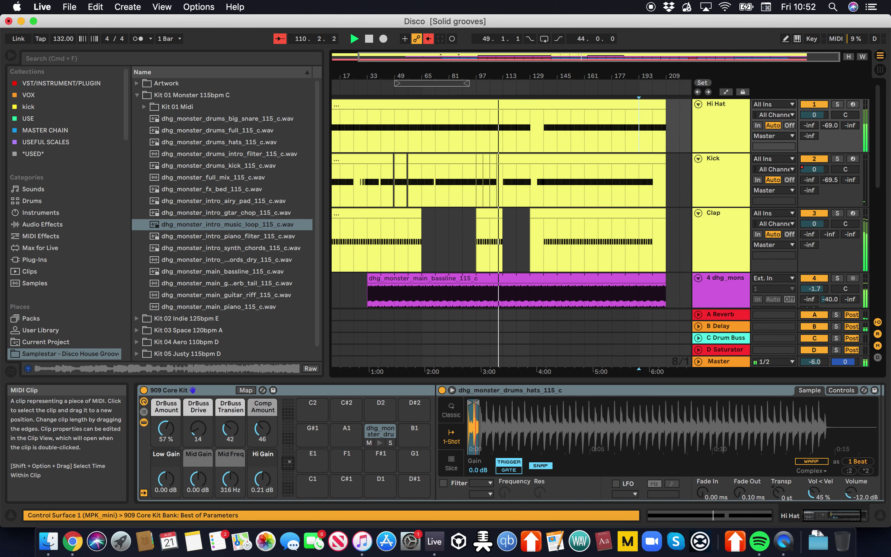
pyautogui.moveTo(665, 159); pyautogui.dragTo(652, 159)
pyautogui.click(667, 213)
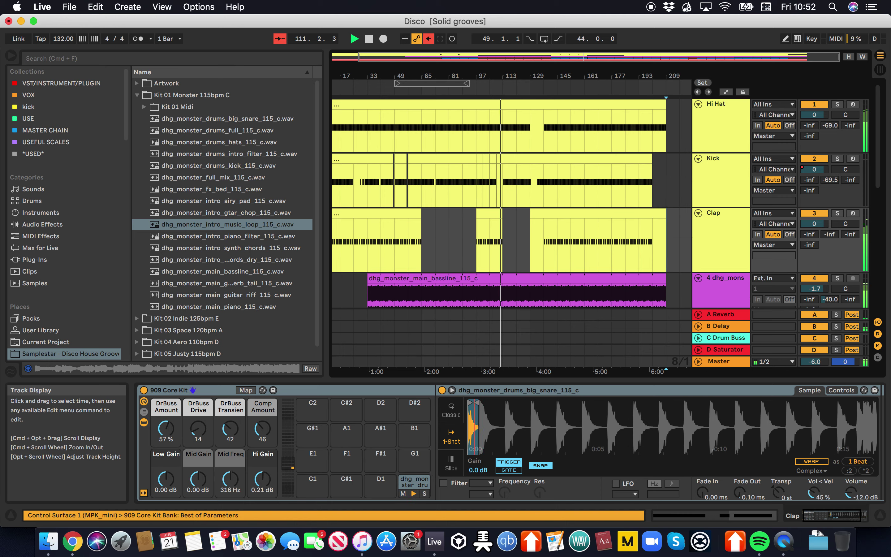
pyautogui.moveTo(665, 214); pyautogui.dragTo(653, 213)
# Delete the last synth_ballad clip on Synth Hi and trim the 8 Inside Door clip to end at bar 161.
pyautogui.scroll(-6, 652, 213)
pyautogui.scroll(-8, 653, 213)
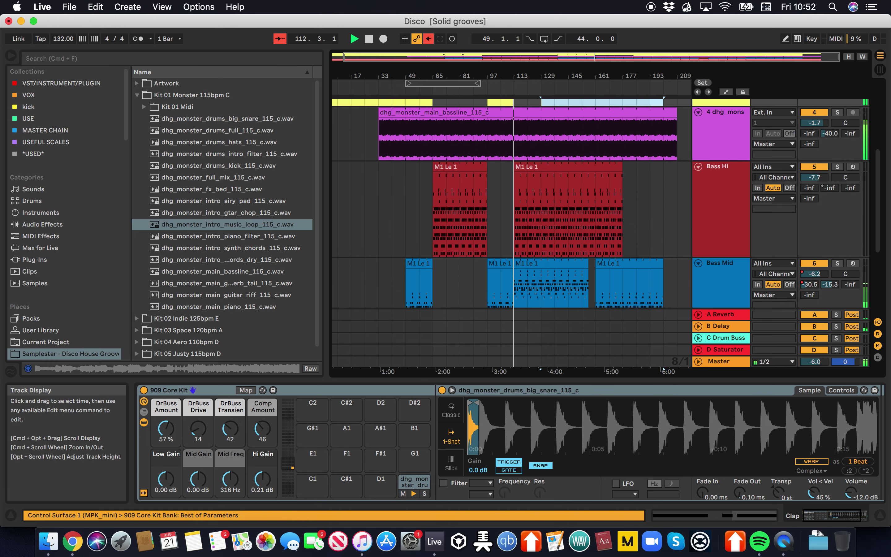
pyautogui.click(675, 178)
pyautogui.press('Delete')
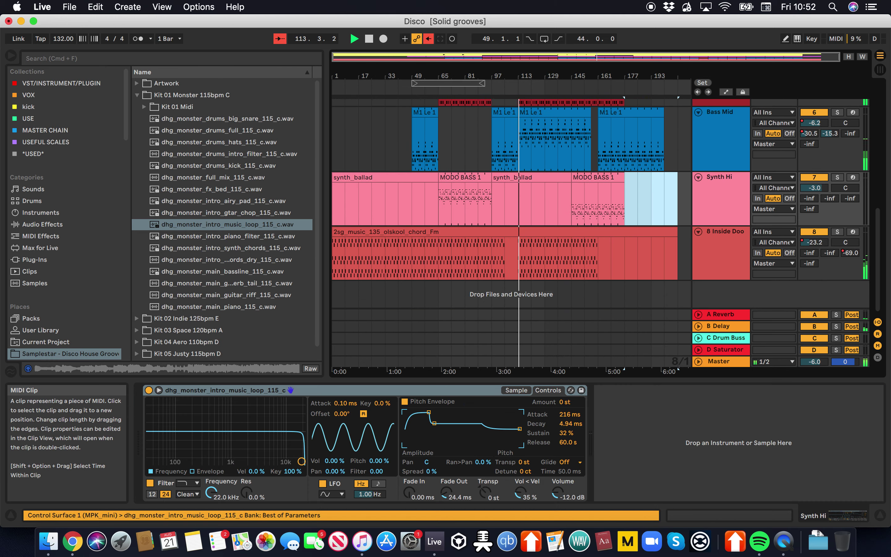
pyautogui.moveTo(677, 232); pyautogui.dragTo(597, 232)
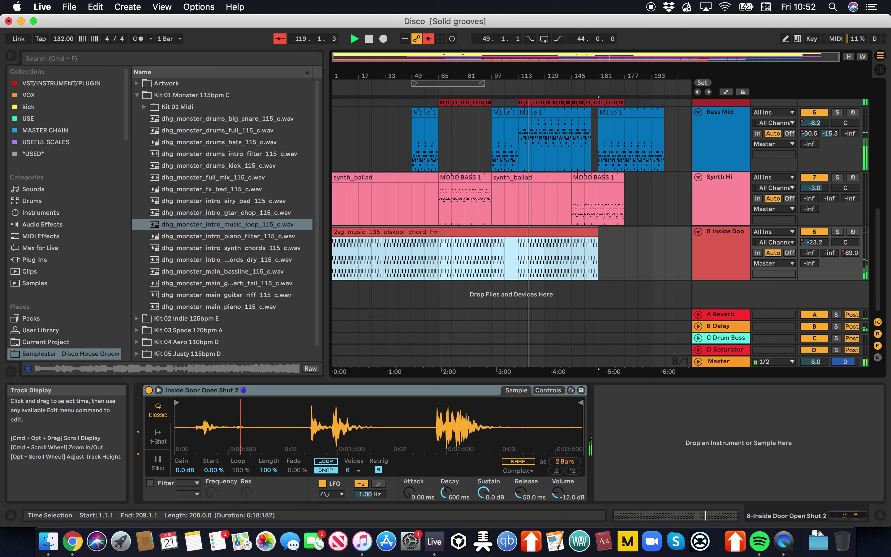
# Solo the dhg_monster_main_bassline, Bass Hi and Bass Mid tracks to hear the basses together.
pyautogui.scroll(4, 512, 202)
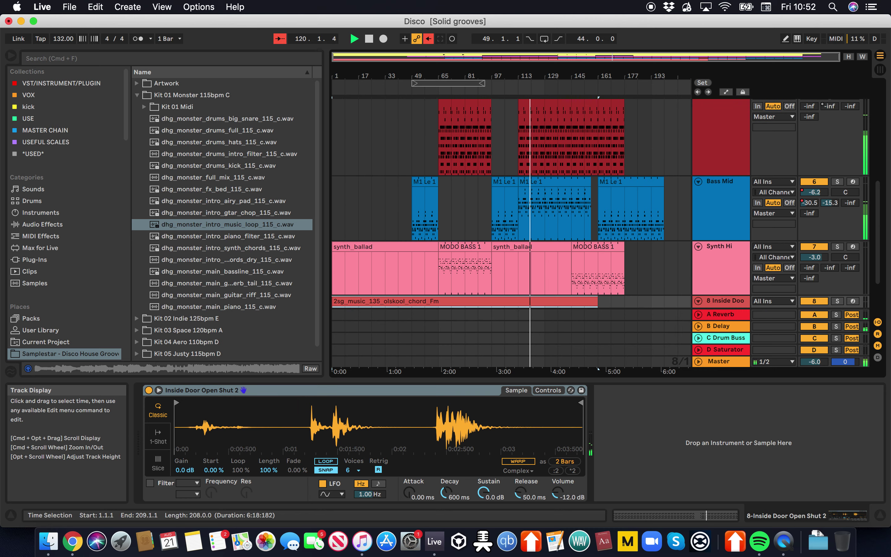
pyautogui.scroll(5, 510, 233)
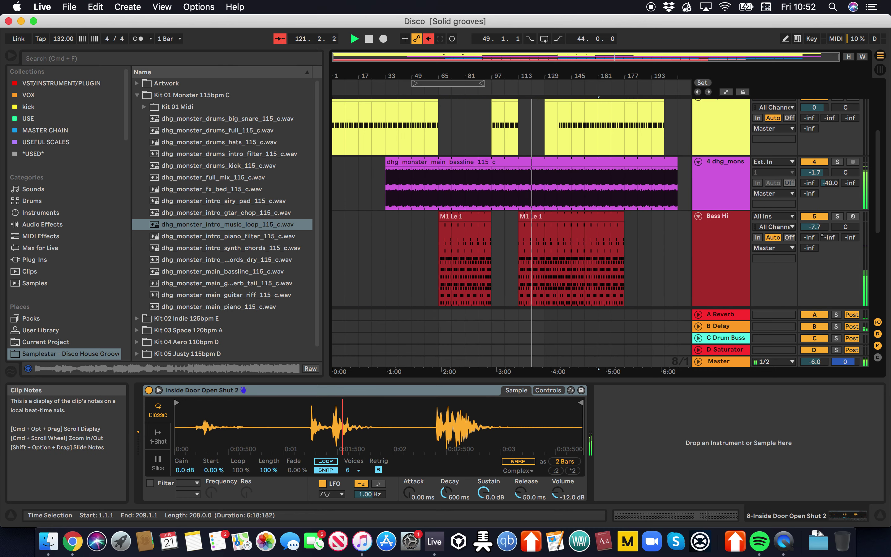
pyautogui.click(838, 216)
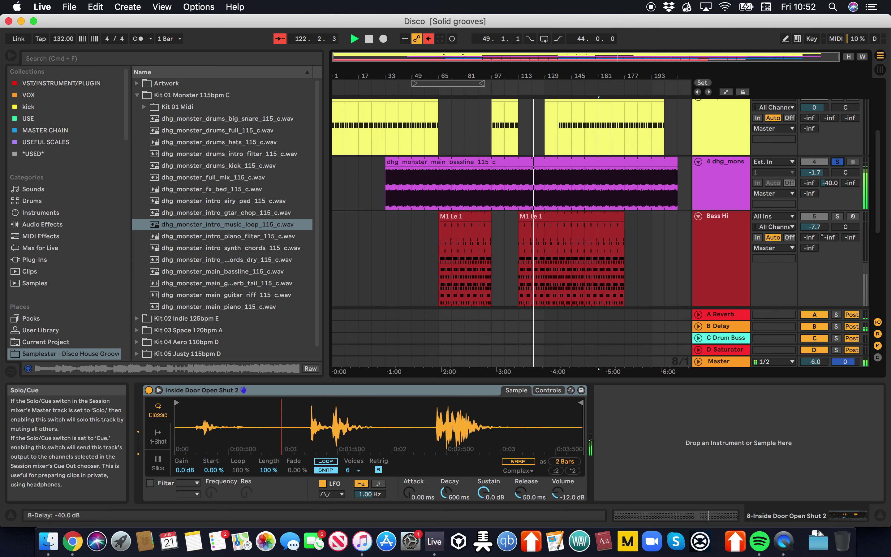
pyautogui.scroll(-3, 810, 228)
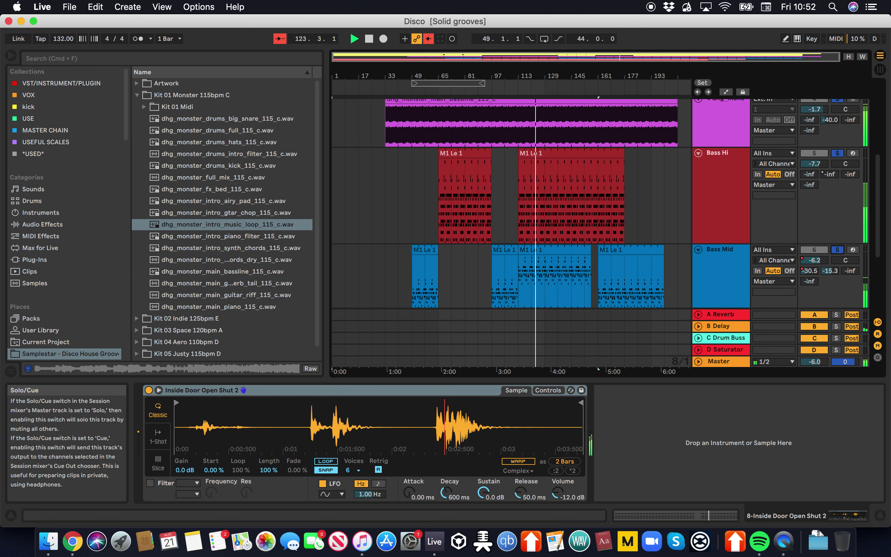
# Switch Bass Hi to split stereo panning at 50L and 50R, clear the solos, and show Bass Mid's devices.
pyautogui.rightClick(846, 164)
pyautogui.click(810, 170)
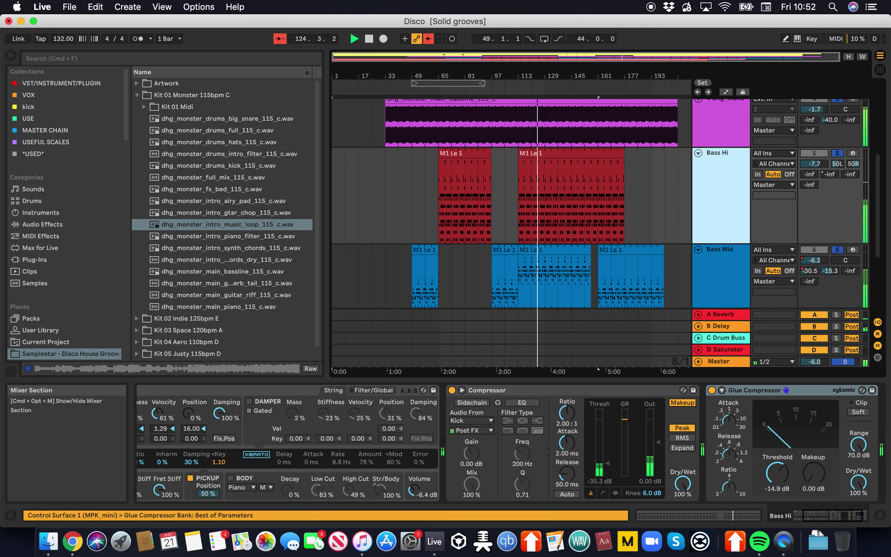
pyautogui.click(838, 153)
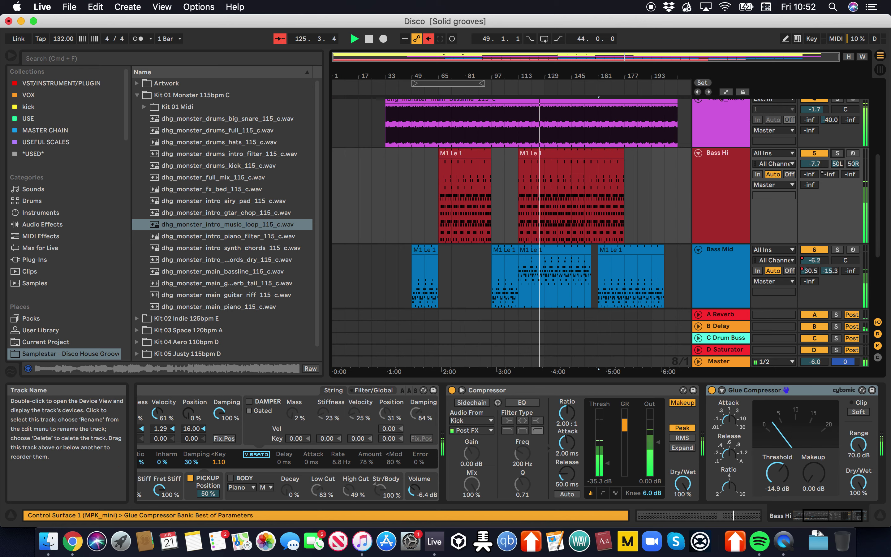
pyautogui.click(721, 260)
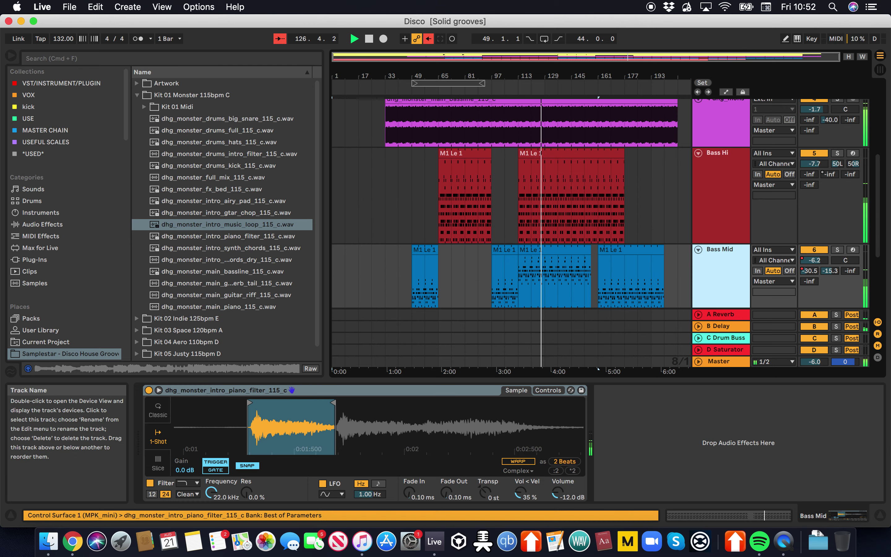
# Solo the Bass Hi and Bass Mid tracks, play them together, and show Bass Hi's devices.
pyautogui.press('space')
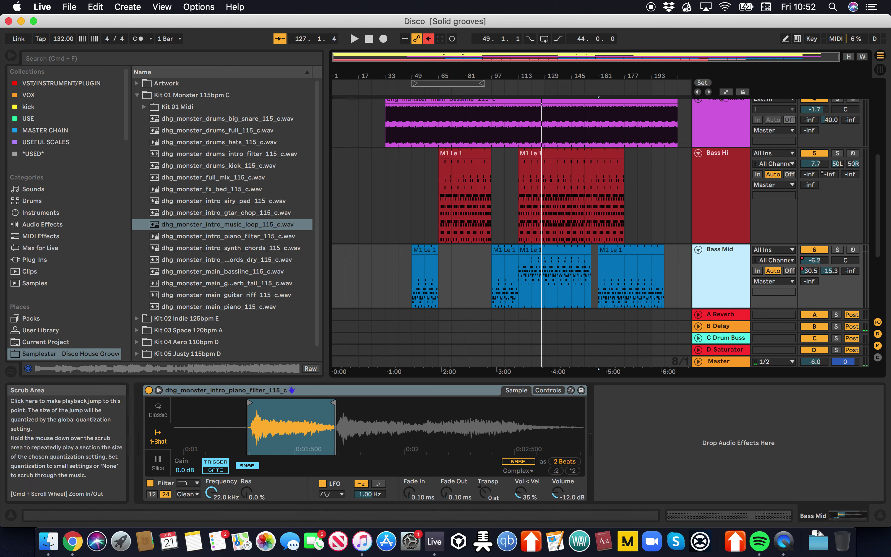
pyautogui.click(837, 250)
pyautogui.press('space')
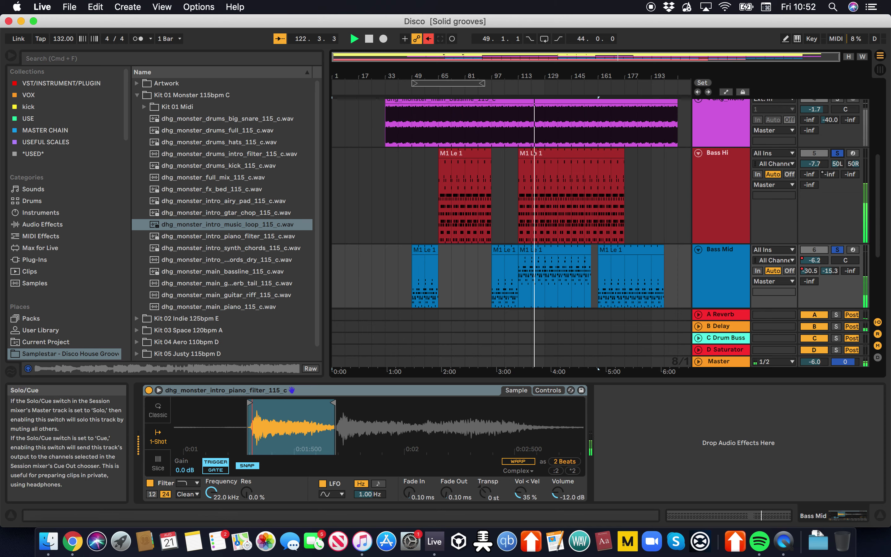
pyautogui.click(721, 207)
pyautogui.click(721, 261)
pyautogui.click(721, 213)
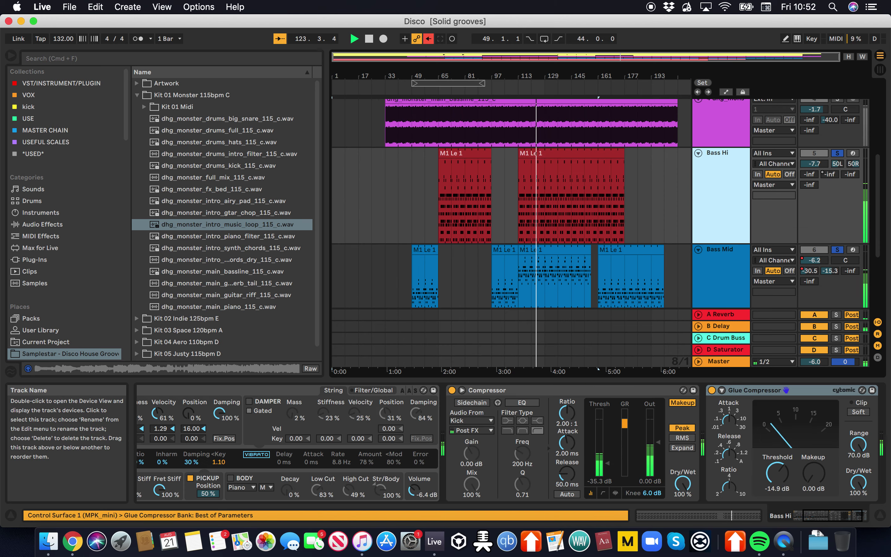
# Add an EQ Eight after the Glue Compressor on the Bass Hi track.
pyautogui.click(769, 426)
pyautogui.hscroll(3, 751, 430)
pyautogui.hscroll(-8, 715, 438)
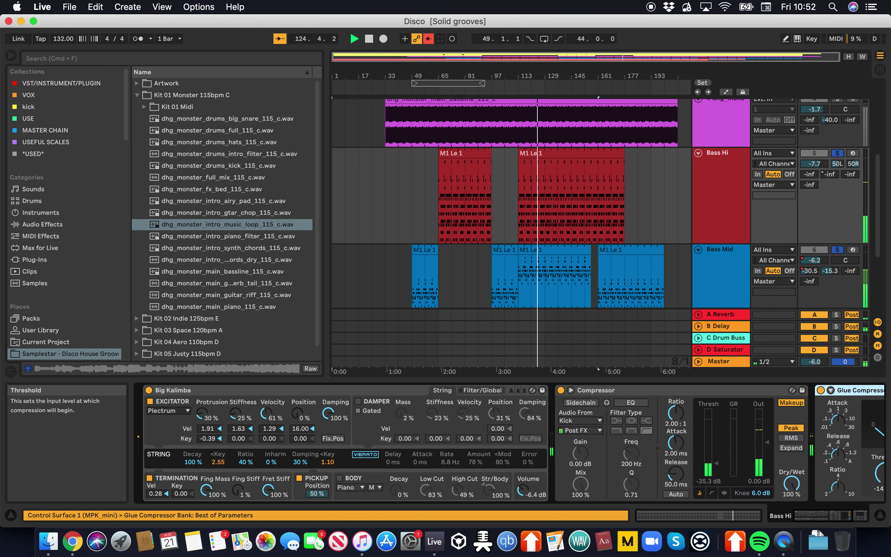
pyautogui.press('super+f')
pyautogui.write('eq')
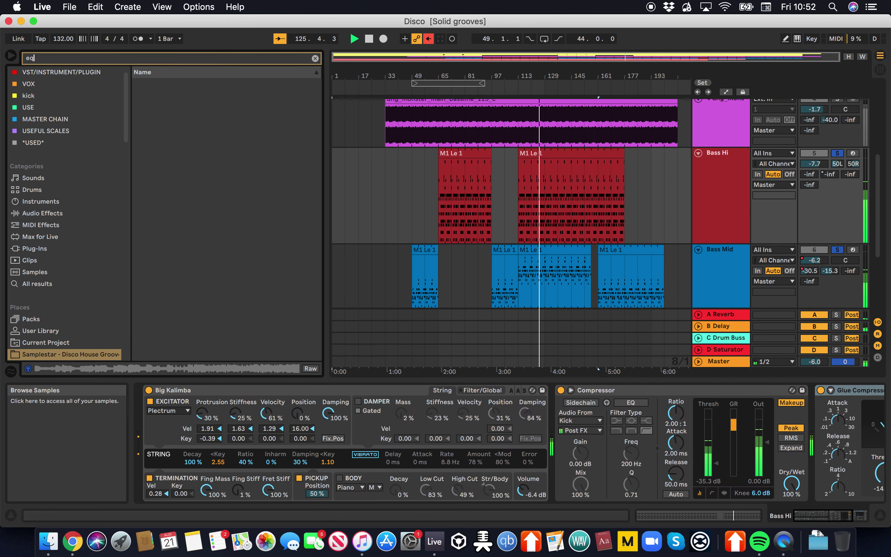
pyautogui.press('Down')
pyautogui.press('Down')
pyautogui.press('Return')
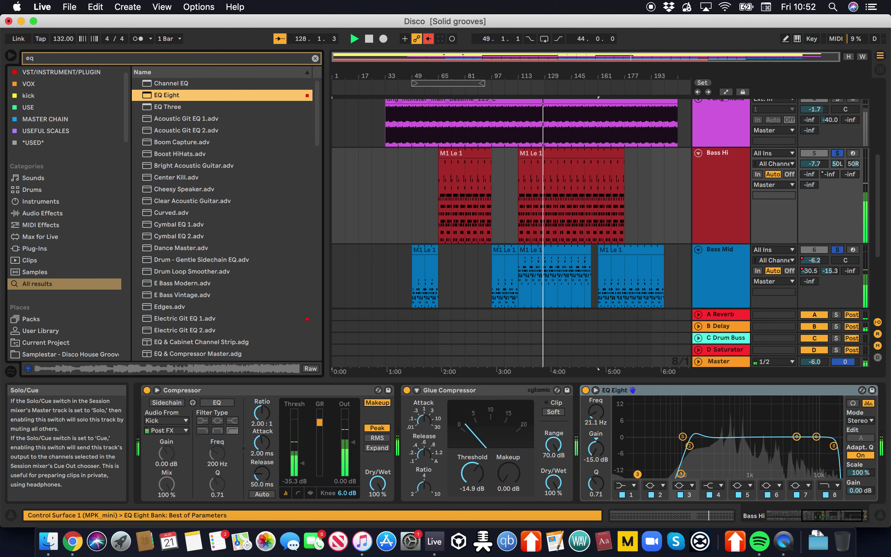
# Clear the bass solos and add an EQ Eight after the piano filter sampler on the Bass Mid track.
pyautogui.click(837, 154)
pyautogui.click(166, 95)
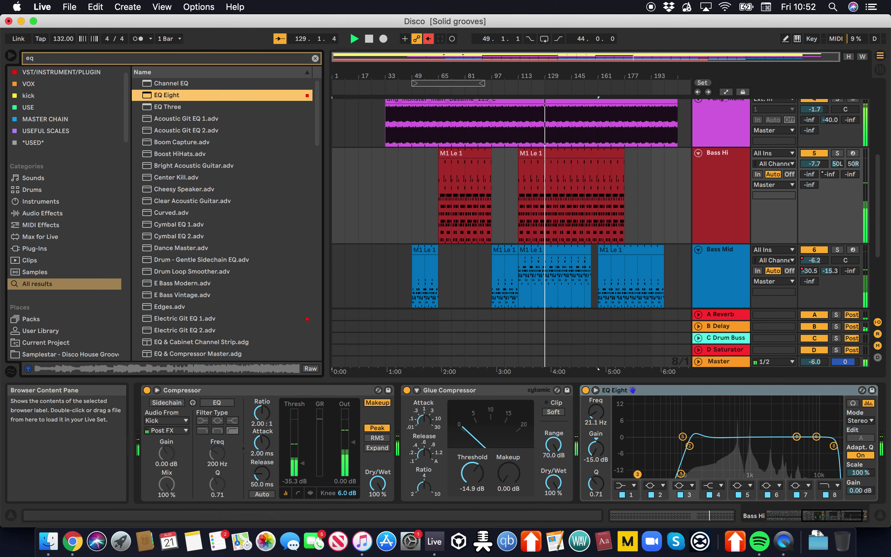
pyautogui.click(631, 277)
pyautogui.click(720, 273)
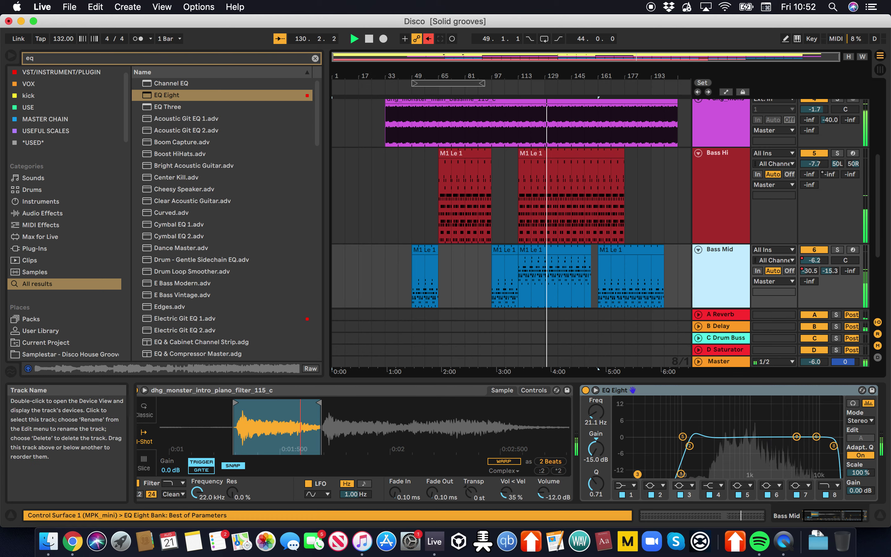
pyautogui.doubleClick(721, 273)
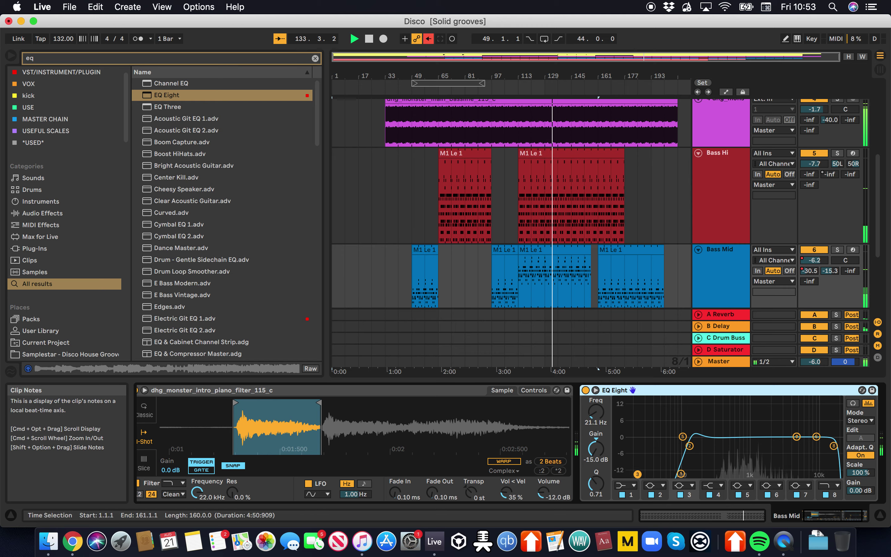
# Show the 8 Inside Door track's sampler and go back to the Samplestar Disco House folder in the browser.
pyautogui.scroll(5, 545, 258)
pyautogui.scroll(-9, 545, 258)
pyautogui.scroll(1, 545, 257)
pyautogui.scroll(-3, 545, 258)
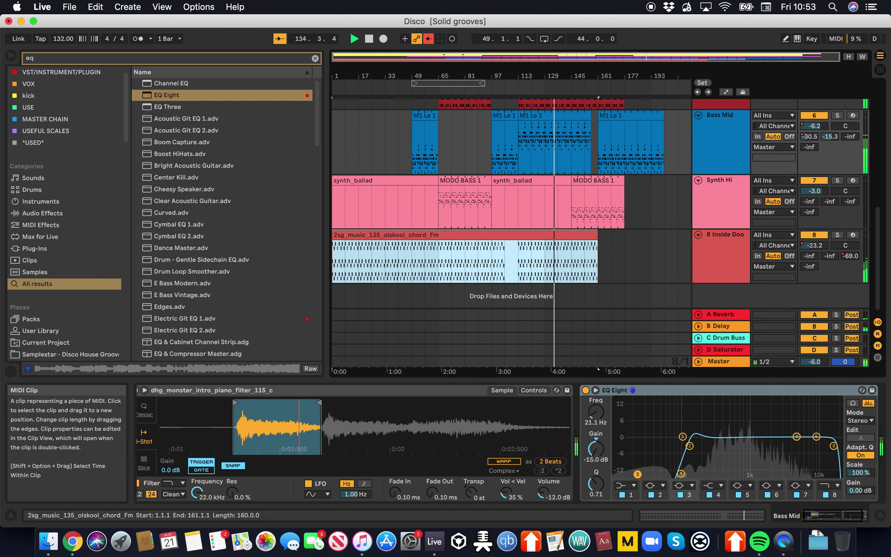
pyautogui.scroll(3, 545, 258)
pyautogui.click(722, 275)
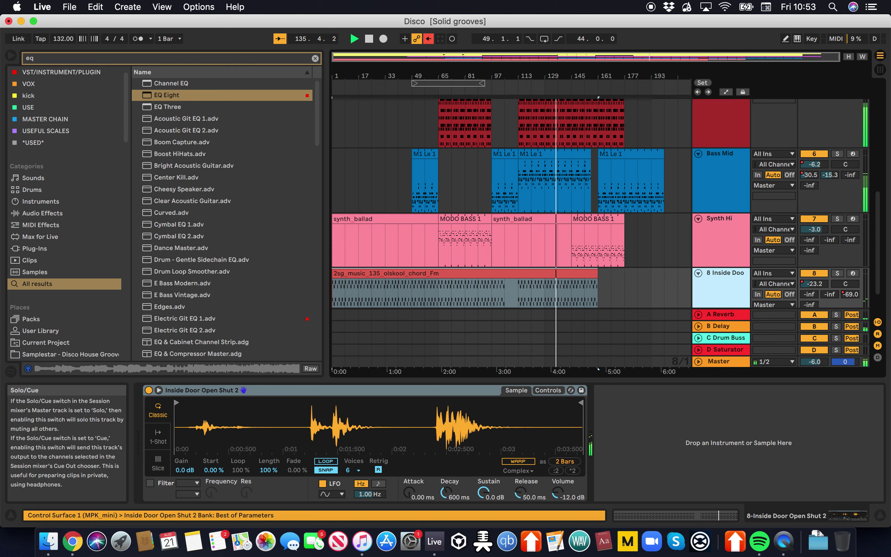
pyautogui.scroll(-10, 225, 221)
pyautogui.click(66, 354)
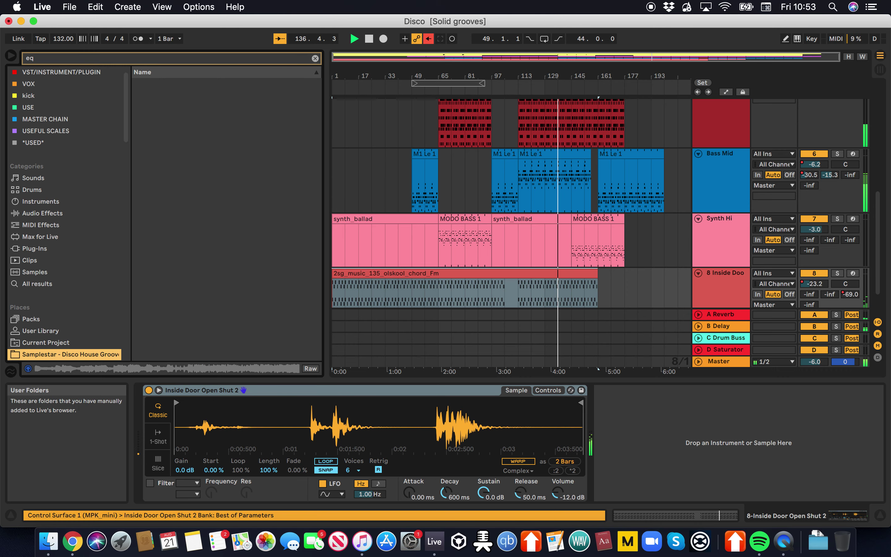
# Clear the browser search to show the Kit 01 Monster 115bpm C files, and select the Inside Door track.
pyautogui.click(316, 58)
pyautogui.scroll(-1, 225, 221)
pyautogui.press('Down')
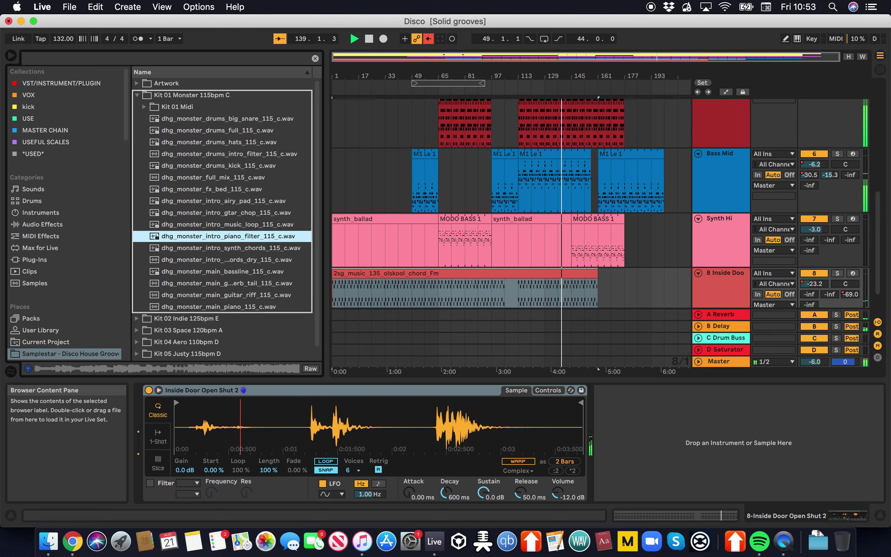
pyautogui.click(724, 273)
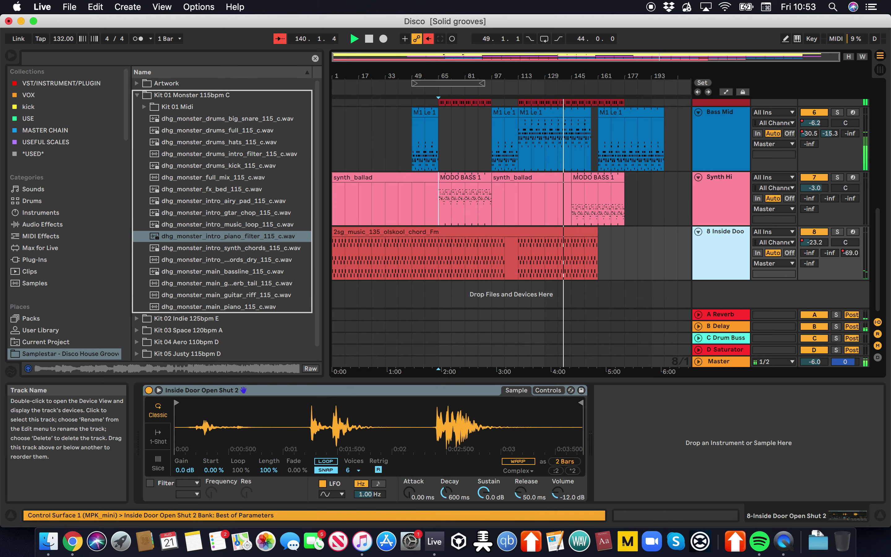
# Set the Bass Hi track's reverb send to -12.8 dB and its delay send to -19.0 dB.
pyautogui.scroll(5, 601, 203)
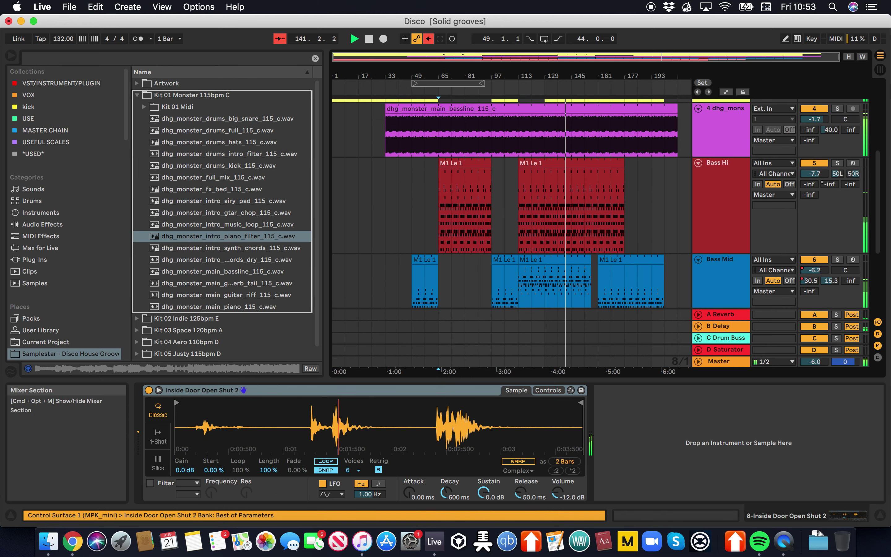
pyautogui.moveTo(809, 184); pyautogui.dragTo(810, 164)
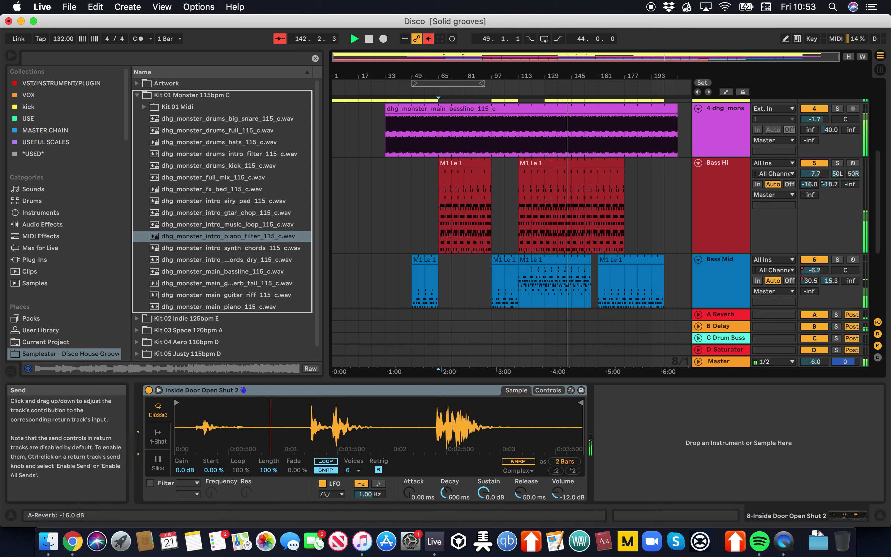
pyautogui.moveTo(831, 184); pyautogui.dragTo(830, 189)
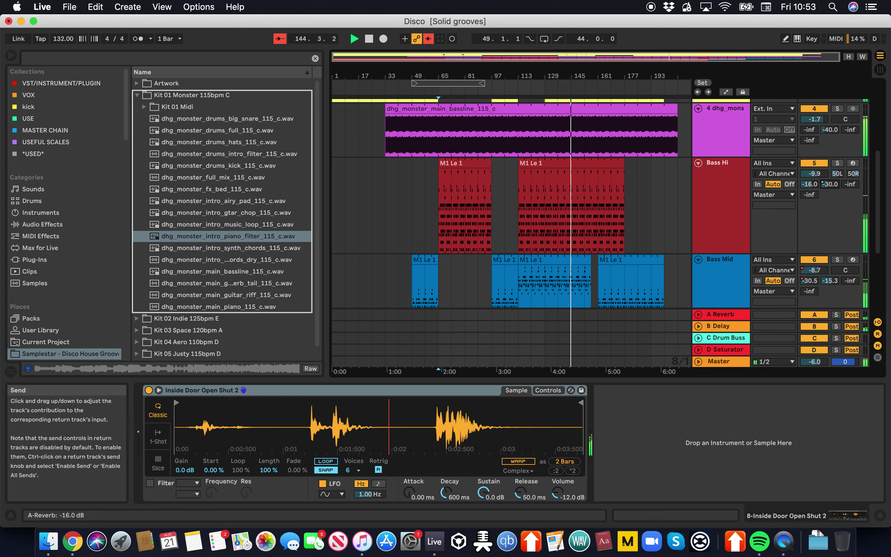
pyautogui.doubleClick(810, 184)
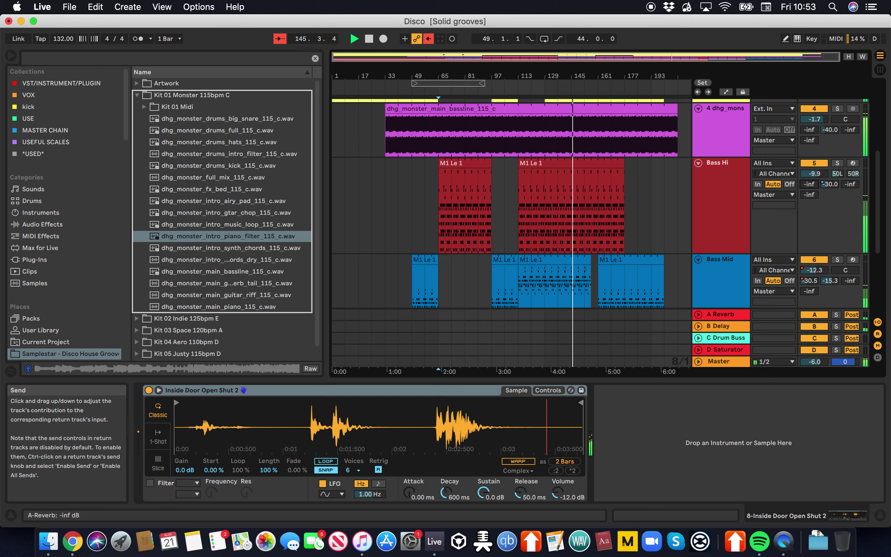
pyautogui.moveTo(809, 184); pyautogui.dragTo(810, 179)
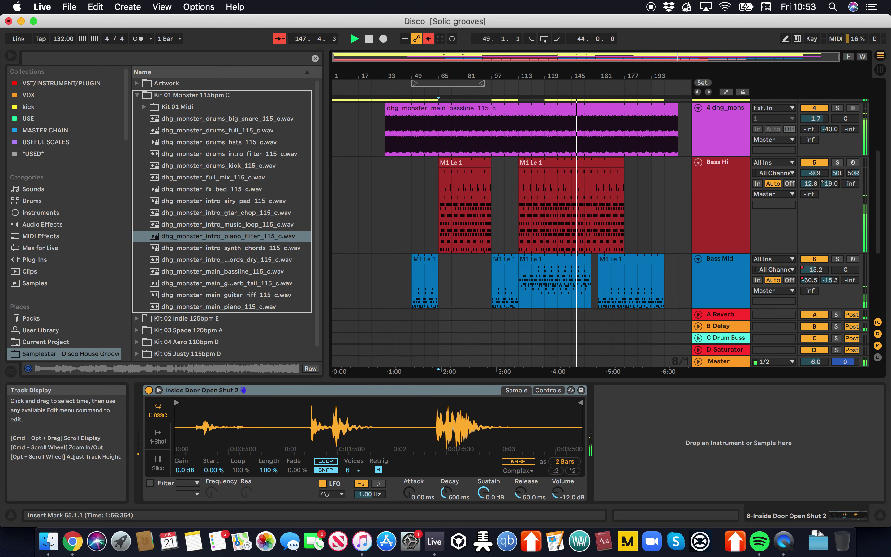
# Look over the arrangement's tracks, save the Live set and stop playback.
pyautogui.scroll(-5, 515, 203)
pyautogui.scroll(12, 516, 203)
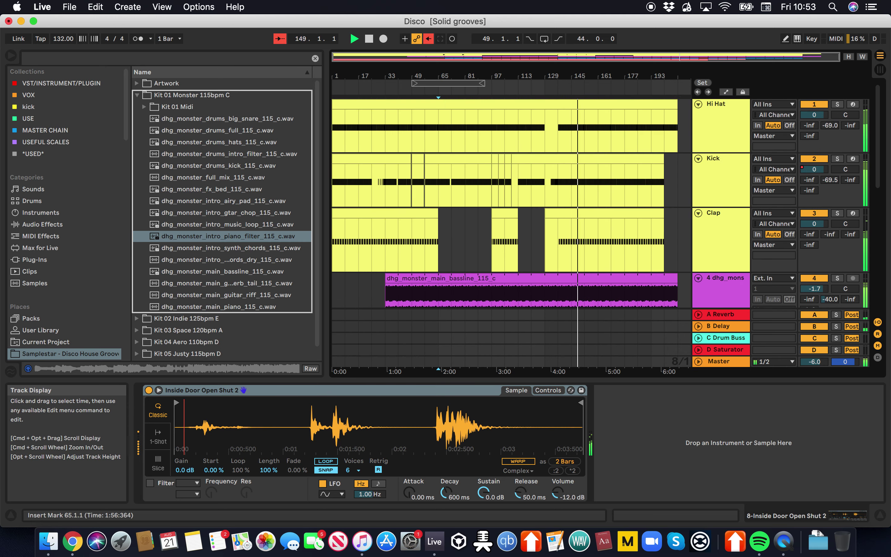
pyautogui.scroll(-8, 511, 203)
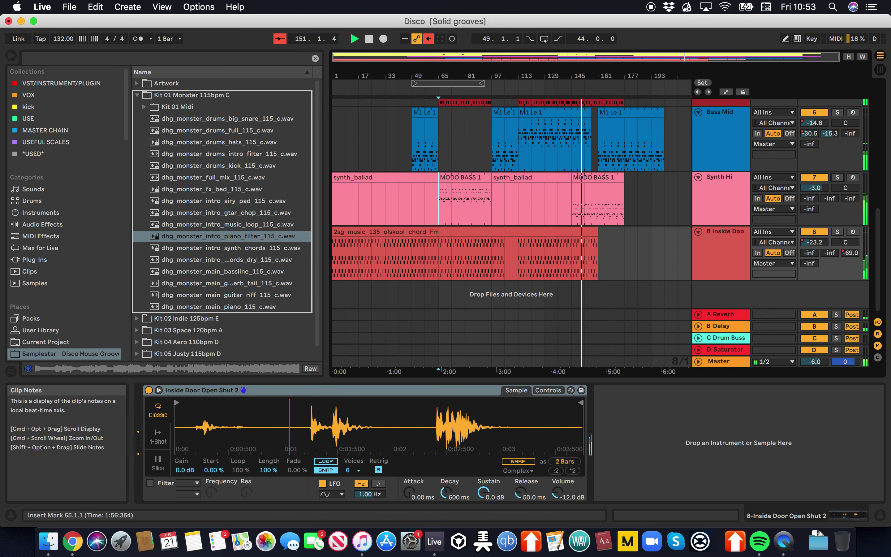
pyautogui.press('super+s')
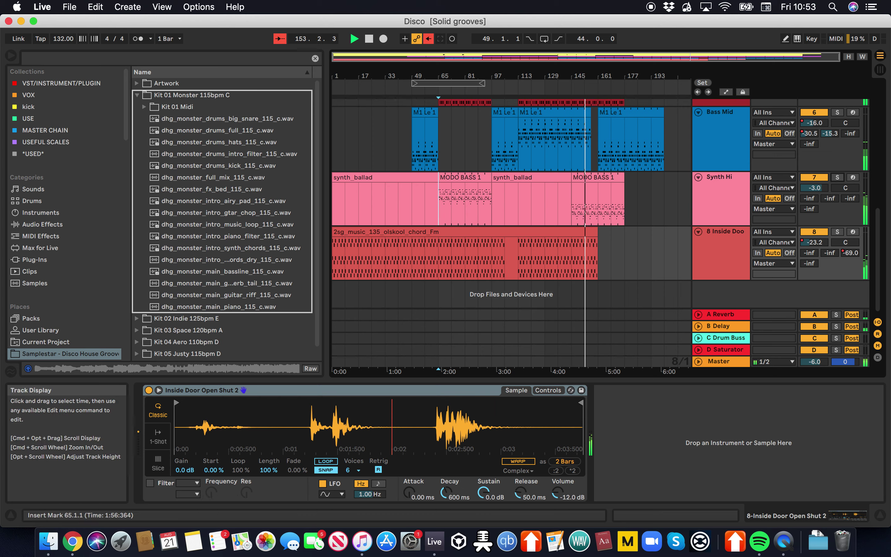
pyautogui.press('space')
# Replace the sample in track 8's Simpler with dhg_monster_main_piano_115_c.wav and shorten it to its first 2 beats.
pyautogui.click(218, 307)
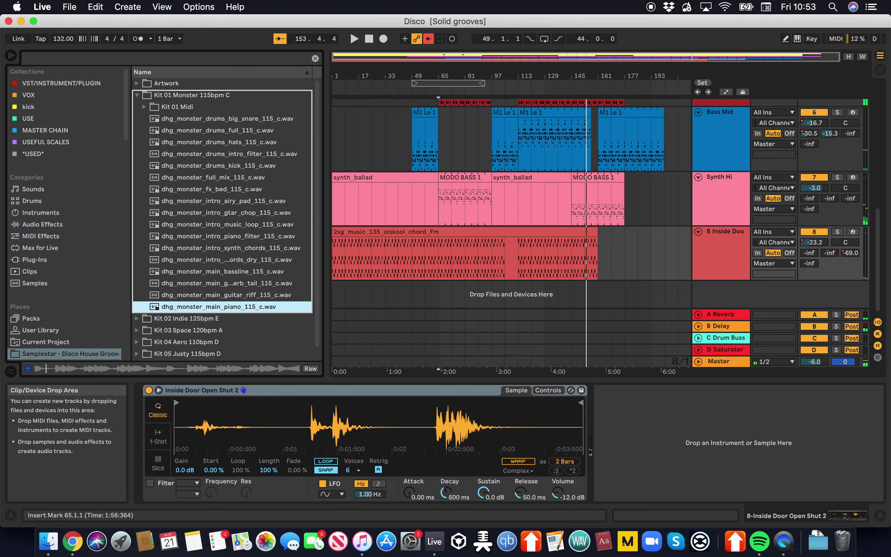
pyautogui.doubleClick(724, 231)
pyautogui.moveTo(218, 307); pyautogui.dragTo(287, 418)
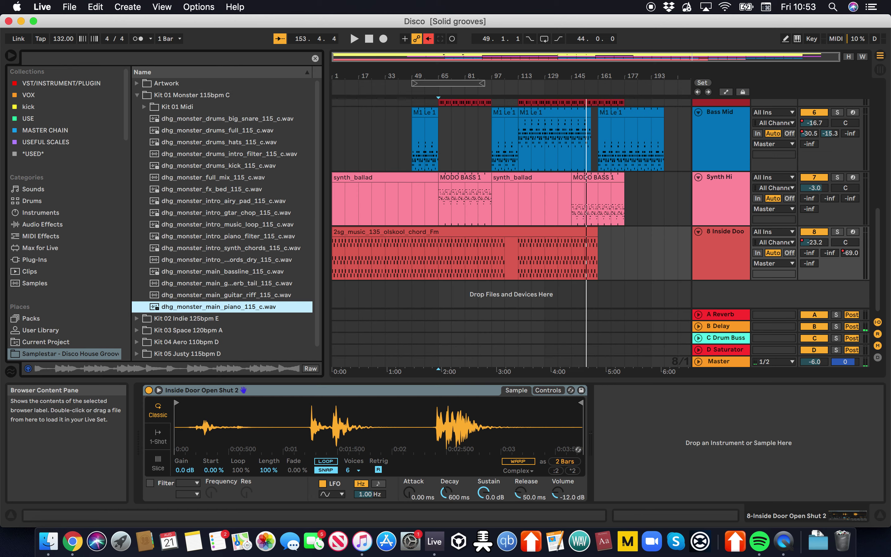
pyautogui.moveTo(581, 403); pyautogui.dragTo(200, 403)
pyautogui.click(335, 254)
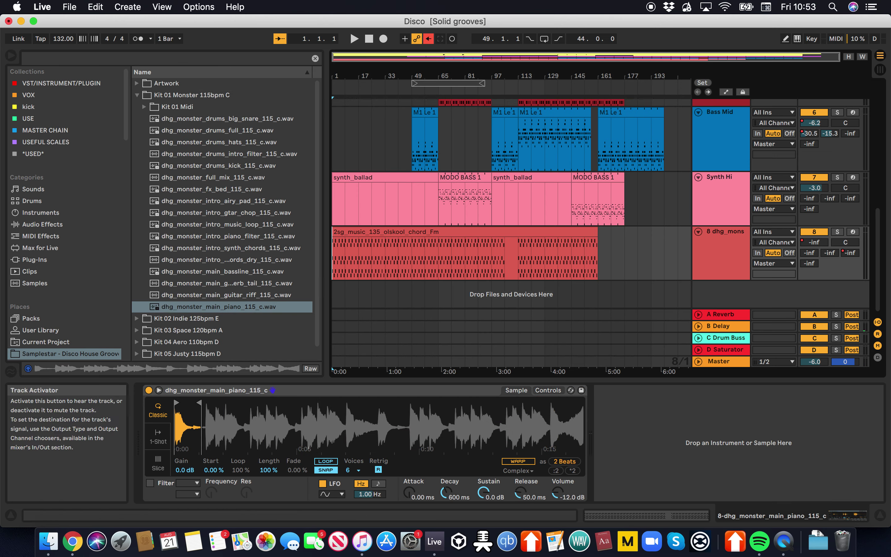
# Show track 8's volume automation and audition the piano track both soloed and with the full mix from bar 73.
pyautogui.click(837, 232)
pyautogui.press('space')
pyautogui.rightClick(819, 240)
pyautogui.click(792, 245)
pyautogui.click(453, 232)
pyautogui.press('space')
pyautogui.click(452, 250)
pyautogui.press('space')
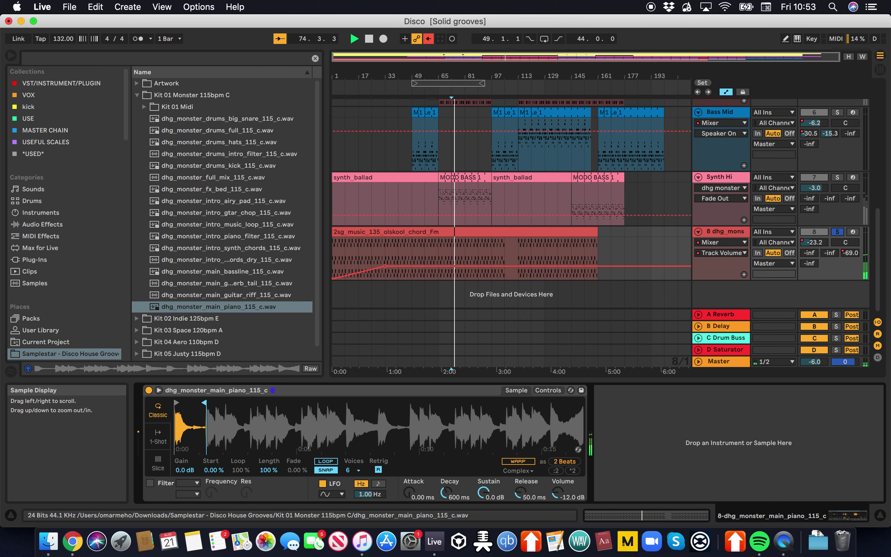
pyautogui.click(837, 232)
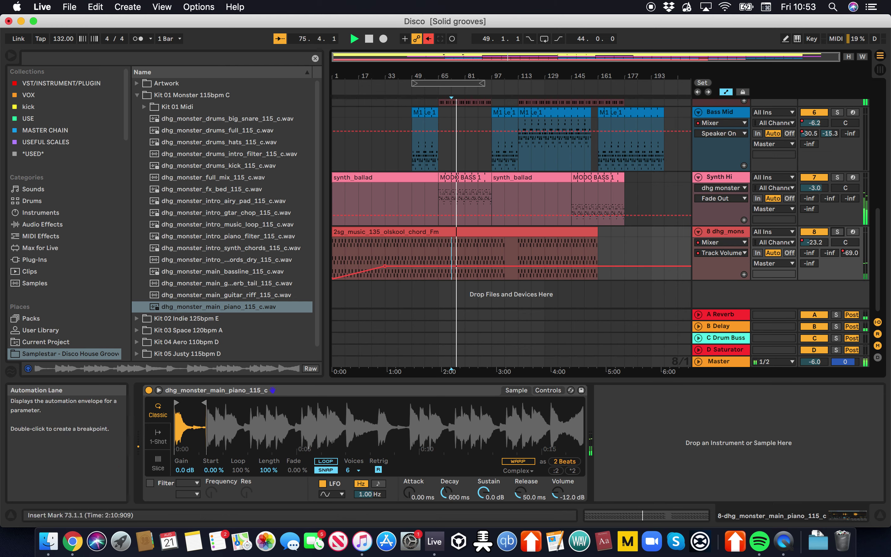
# Replace track 8's MIDI with dhg_monster_main_piano_115_c.mid from the Kit 01 Midi folder, filling bars 1 to 161.
pyautogui.press('space')
pyautogui.click(144, 107)
pyautogui.click(192, 130)
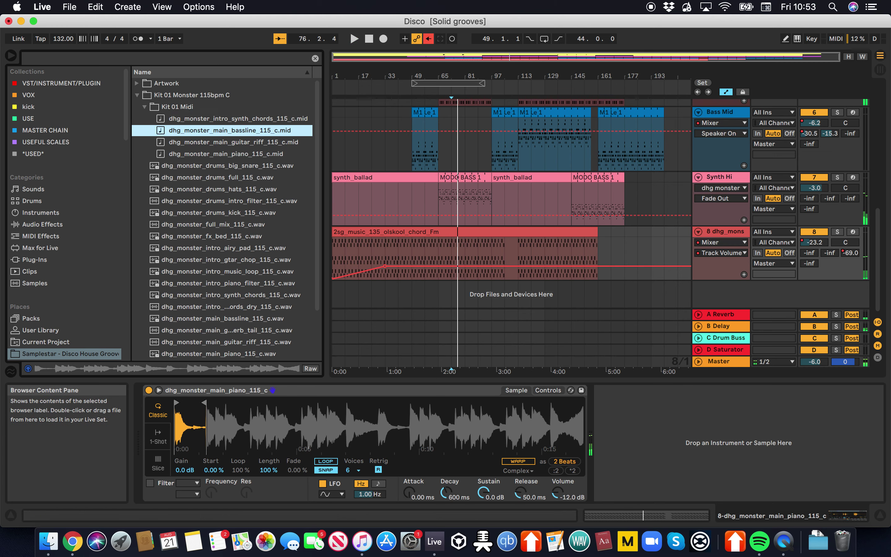
pyautogui.click(192, 154)
pyautogui.moveTo(206, 154); pyautogui.dragTo(599, 233)
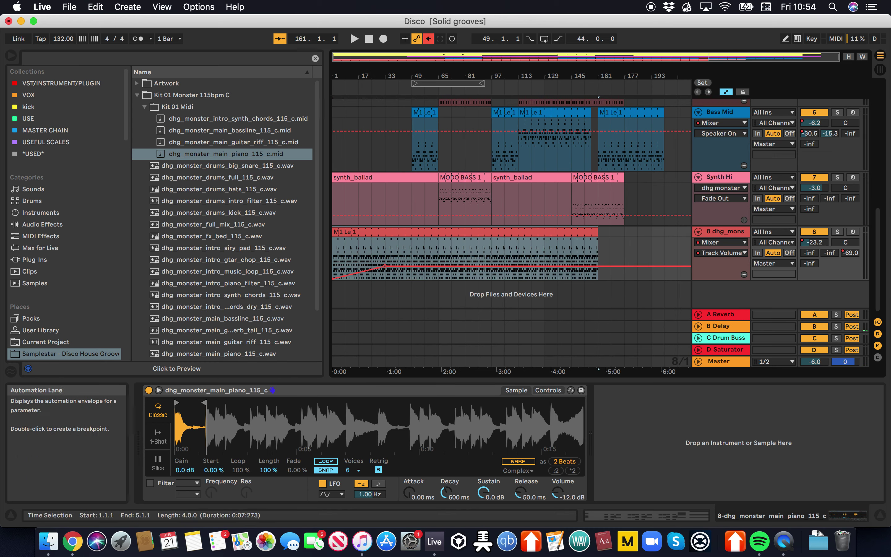
# Remove track 8's volume and Drum Buss send automation, returning volume to 0 dB and the send to -inf.
pyautogui.press('space')
pyautogui.rightClick(812, 243)
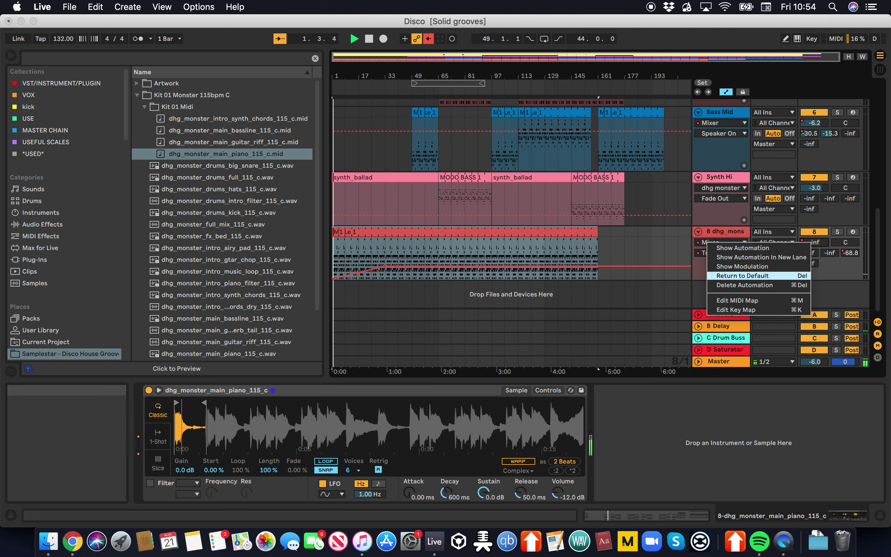
pyautogui.click(743, 275)
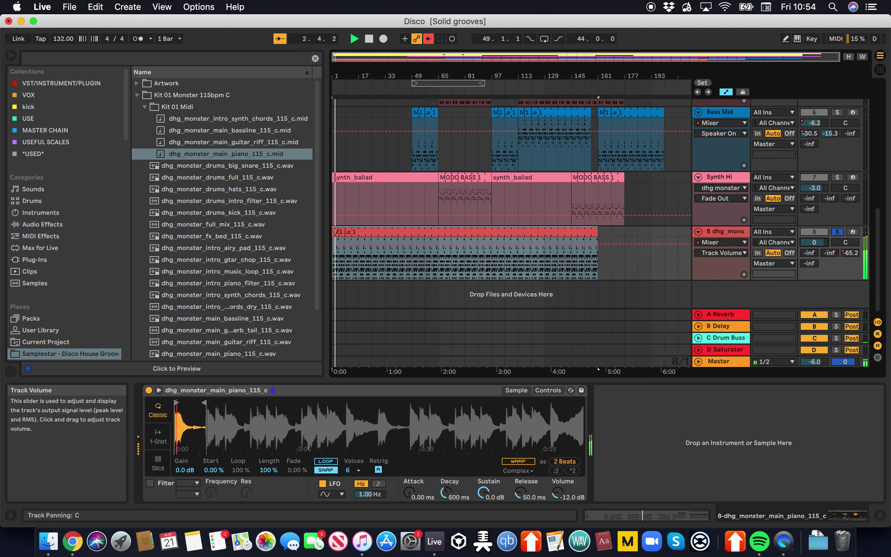
pyautogui.rightClick(850, 253)
pyautogui.click(810, 321)
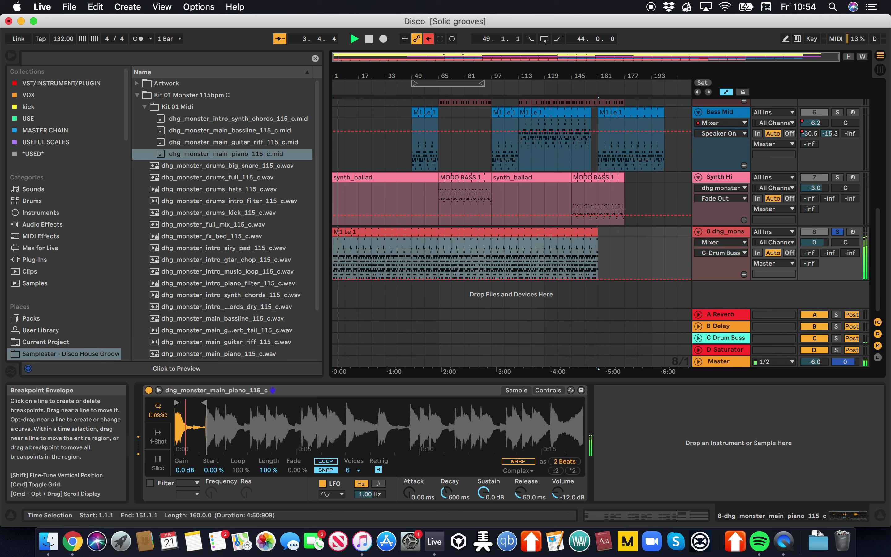
# Shorten the piano sample to 1 beat and play it in 1-Shot mode transposed -10 st.
pyautogui.click(721, 242)
pyautogui.click(725, 232)
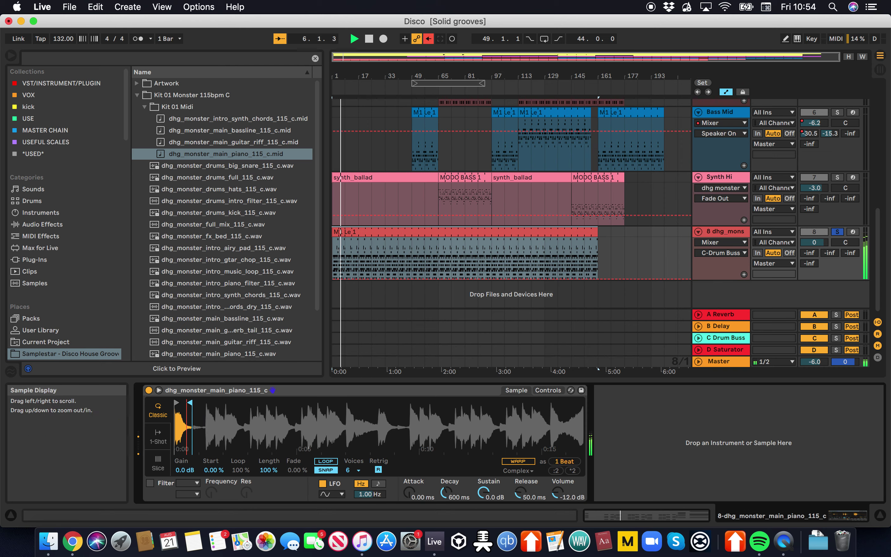
pyautogui.click(158, 436)
pyautogui.moveTo(484, 492)
pyautogui.mouseDown()
pyautogui.moveTo(484, 478)
pyautogui.moveTo(485, 503)
pyautogui.mouseUp()
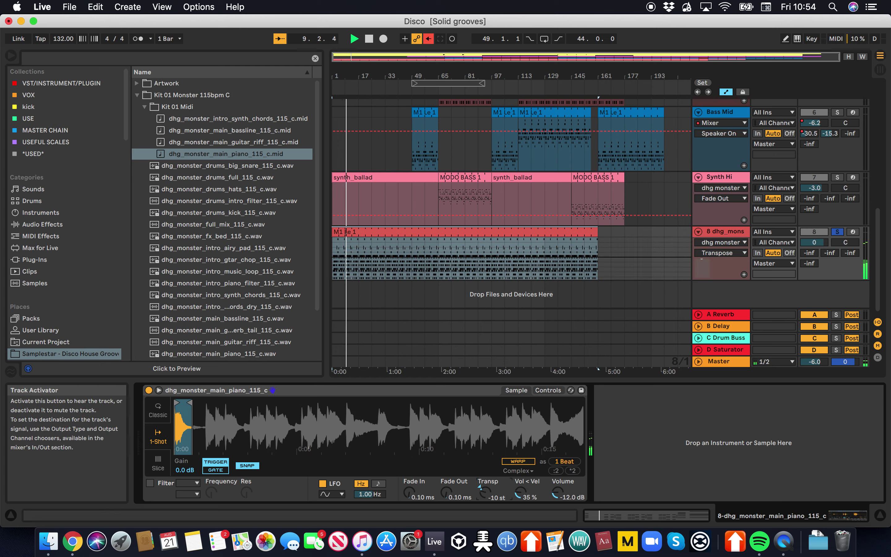
pyautogui.click(837, 231)
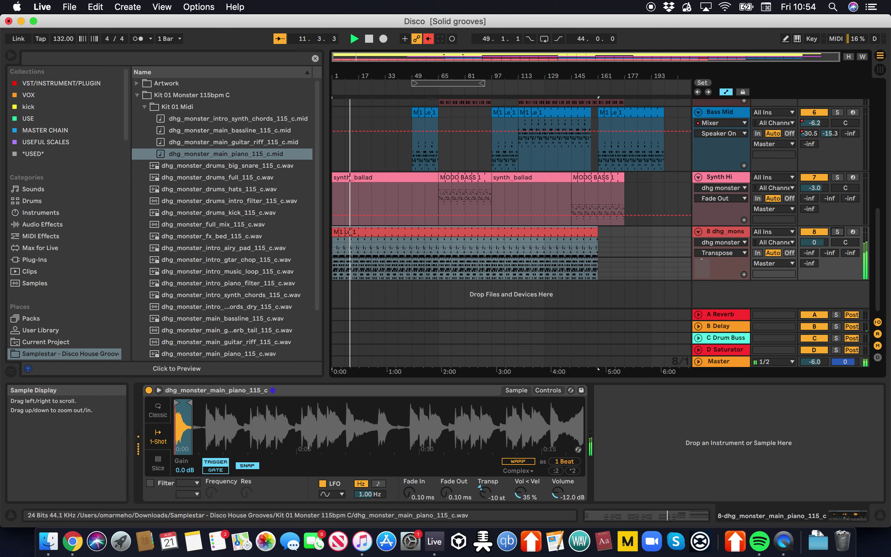
# Try a one-bar region further into the piano sample, and return to the one-beat region at its start.
pyautogui.moveTo(189, 402); pyautogui.dragTo(272, 402)
pyautogui.moveTo(175, 402); pyautogui.dragTo(206, 402)
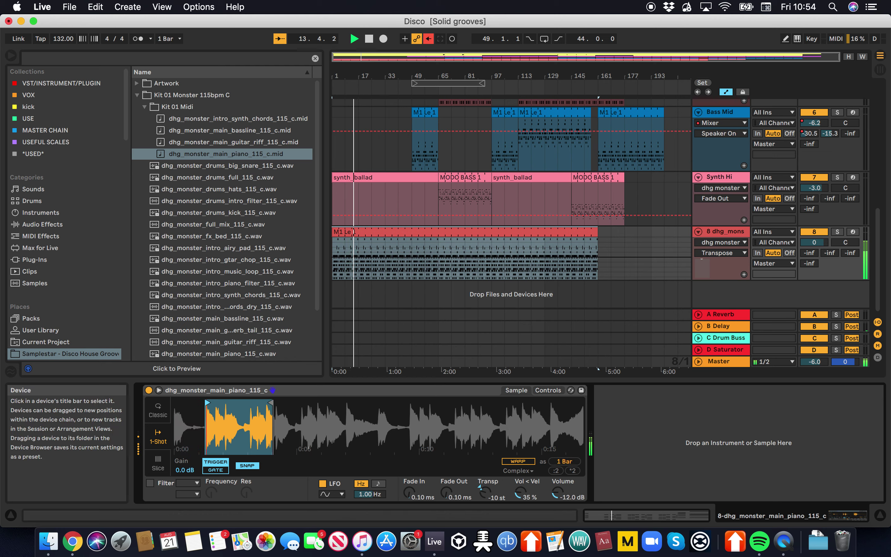
pyautogui.moveTo(271, 402)
pyautogui.mouseDown()
pyautogui.moveTo(175, 402)
pyautogui.moveTo(192, 403)
pyautogui.mouseUp()
pyautogui.press('space')
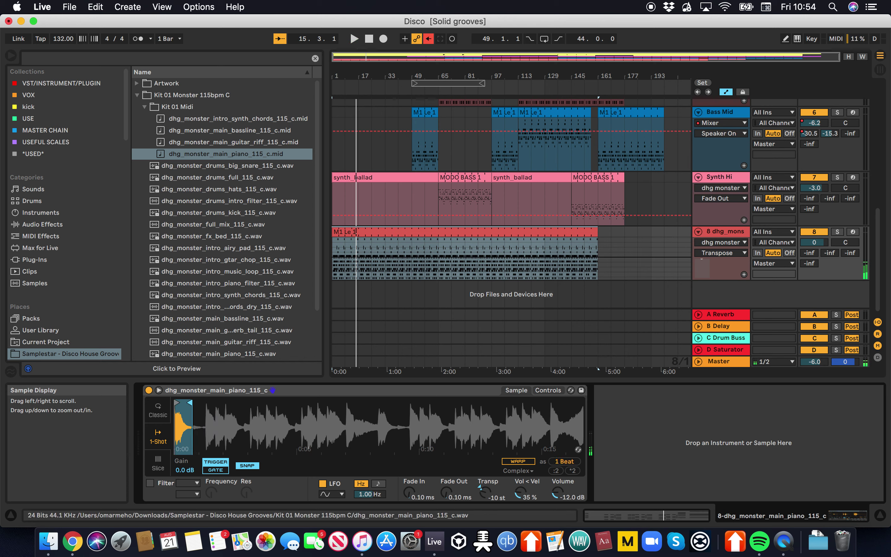
# Transpose the piano sample to -12 st and enable its filter at 1.17 kHz with 50% resonance.
pyautogui.press('space')
pyautogui.moveTo(485, 492); pyautogui.dragTo(486, 489)
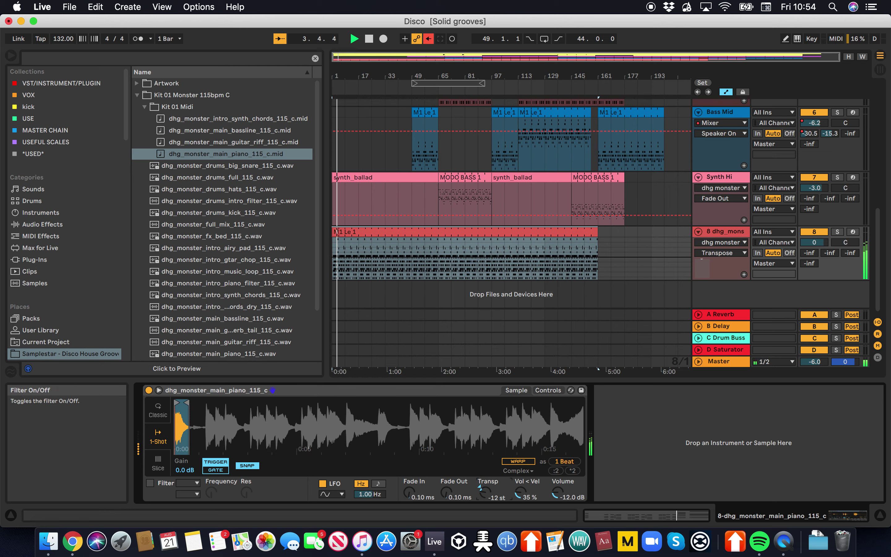
pyautogui.click(150, 483)
pyautogui.click(211, 492)
pyautogui.moveTo(211, 493); pyautogui.dragTo(246, 499)
# Try 100% LFO pitch modulation, reset it to 0%, and set the LFO's filter modulation to 24.0.
pyautogui.click(548, 390)
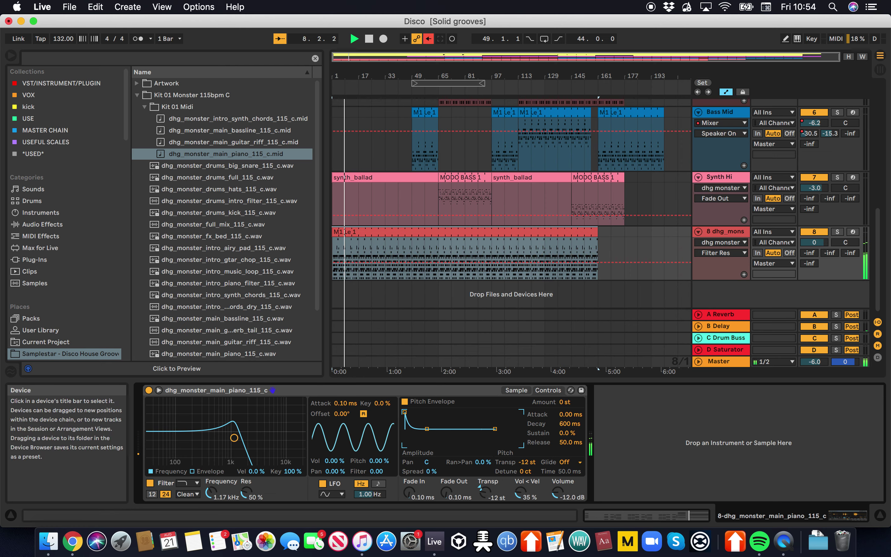
pyautogui.moveTo(380, 461); pyautogui.dragTo(380, 460)
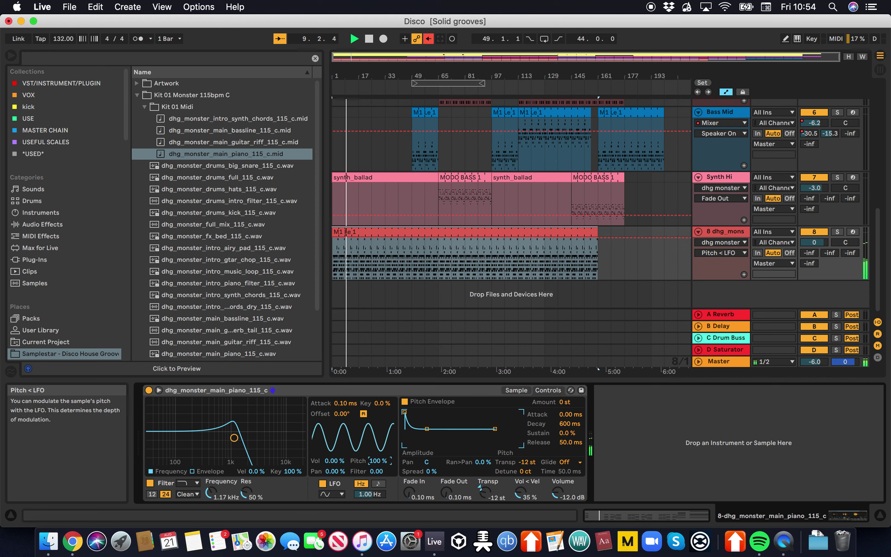
pyautogui.moveTo(380, 461); pyautogui.dragTo(380, 497)
pyautogui.moveTo(378, 472); pyautogui.dragTo(379, 468)
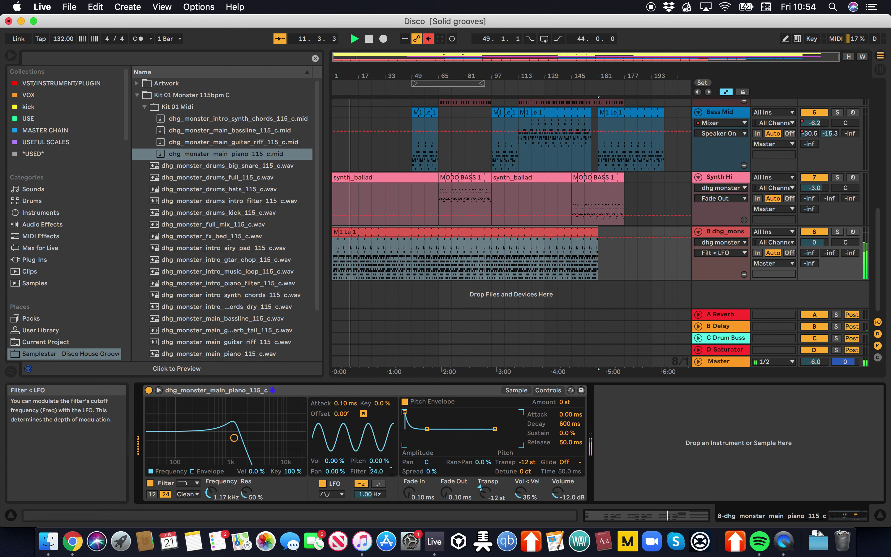
# Set the pitch envelope to 1.06 ms attack, 1.73 s decay, 47% sustain, 595 ms release, and the filter to 917 Hz with 63% resonance.
pyautogui.moveTo(427, 429); pyautogui.dragTo(437, 418)
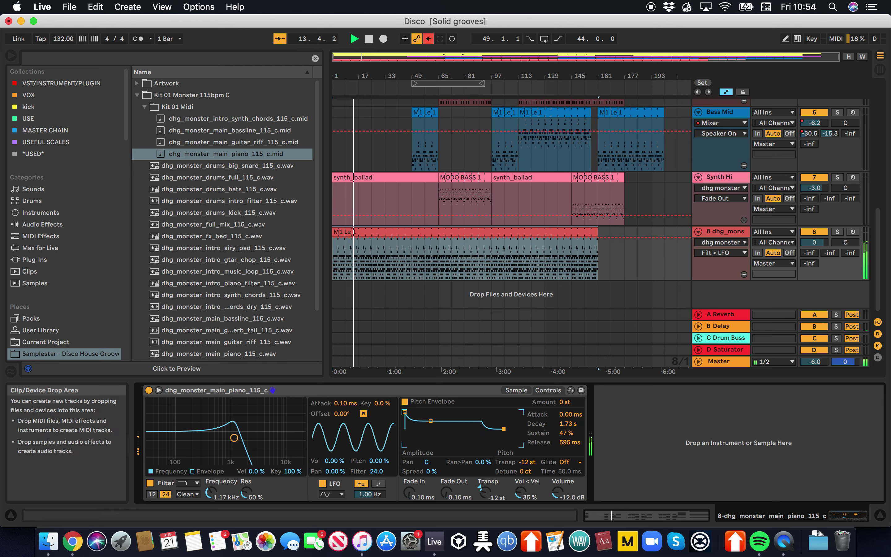
pyautogui.moveTo(405, 413); pyautogui.dragTo(415, 412)
pyautogui.press('space')
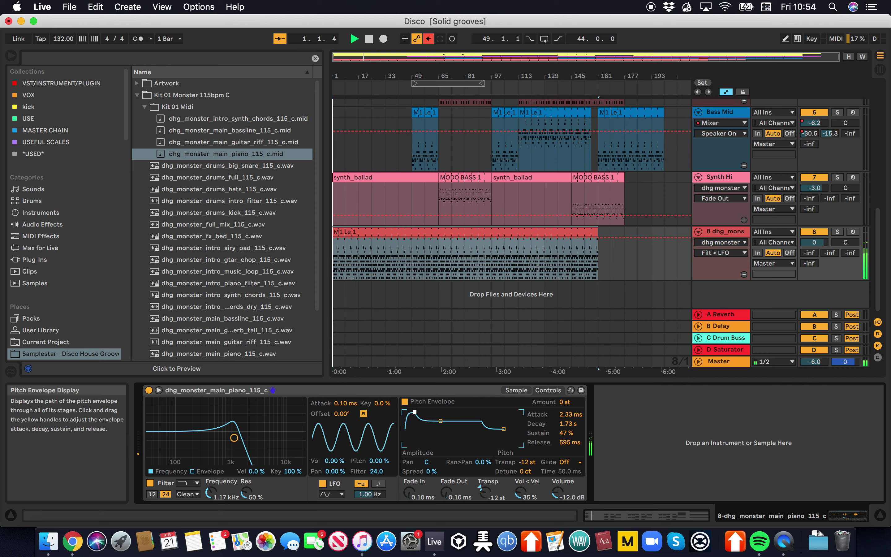
pyautogui.moveTo(234, 437); pyautogui.dragTo(229, 431)
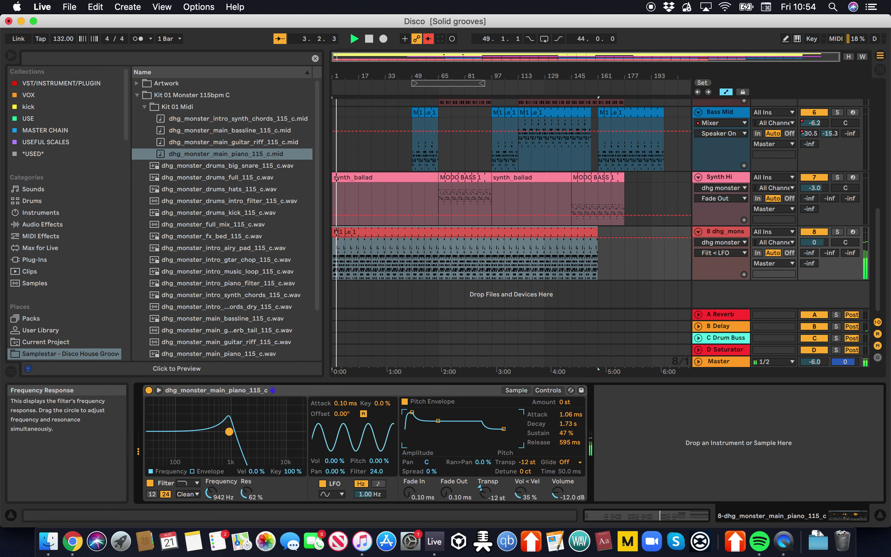
# Set the piano Simpler's fade-in to 111 ms, its fade-out to 25.7 ms and the LFO rate to 30.0 Hz.
pyautogui.moveTo(409, 492); pyautogui.dragTo(409, 479)
pyautogui.click(446, 493)
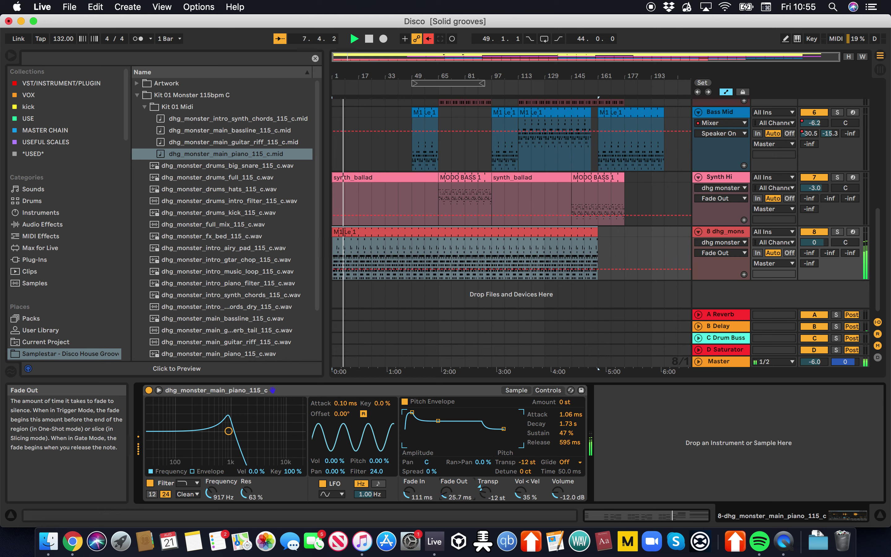
pyautogui.moveTo(370, 495)
pyautogui.mouseDown()
pyautogui.moveTo(370, 453)
pyautogui.moveTo(376, 483)
pyautogui.mouseUp()
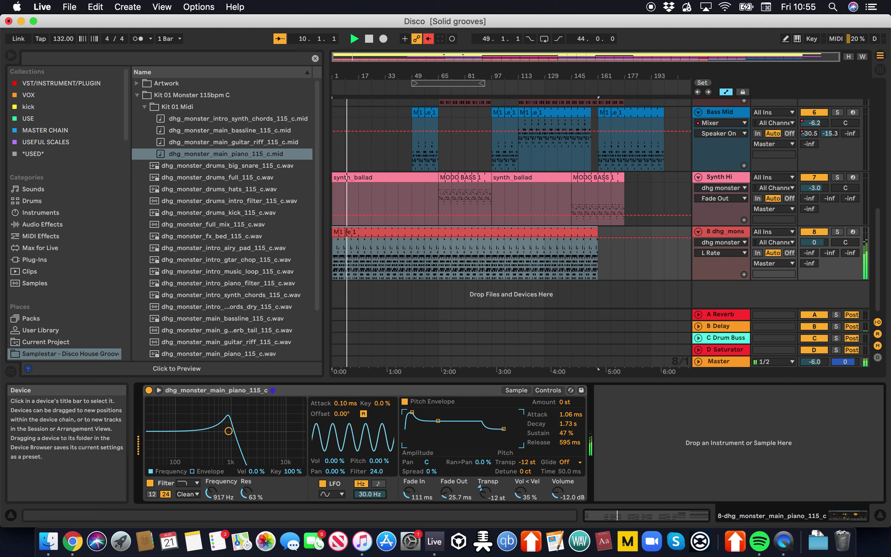
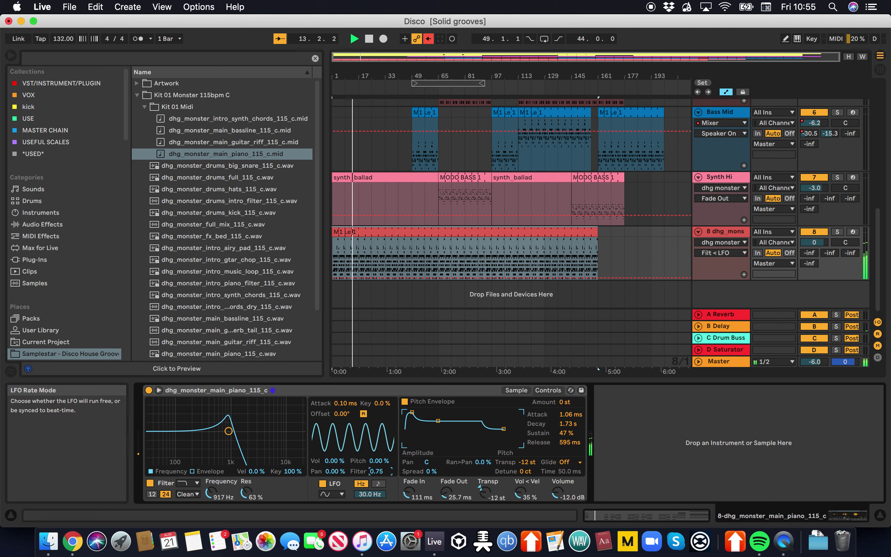
# Set the piano track to -4.8 dB with split stereo panning, 0 dB reverb and delay sends, and 90% filter velocity modulation.
pyautogui.moveTo(814, 242); pyautogui.dragTo(814, 248)
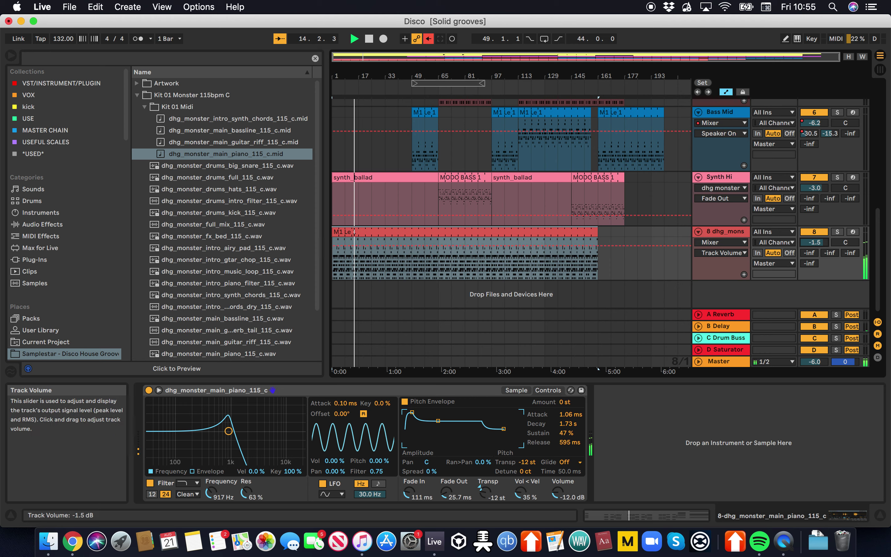
pyautogui.rightClick(835, 243)
pyautogui.click(827, 250)
pyautogui.moveTo(830, 253); pyautogui.dragTo(829, 234)
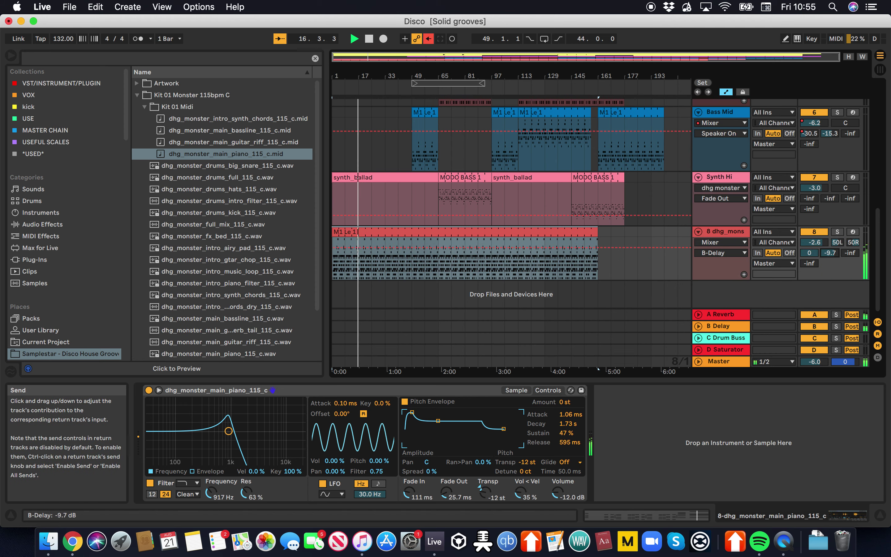
pyautogui.click(814, 242)
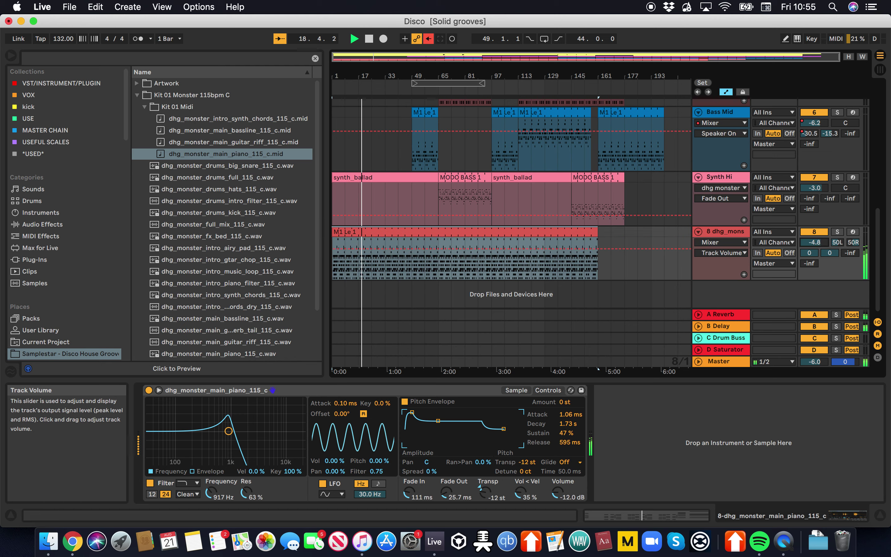
pyautogui.moveTo(256, 472); pyautogui.dragTo(256, 463)
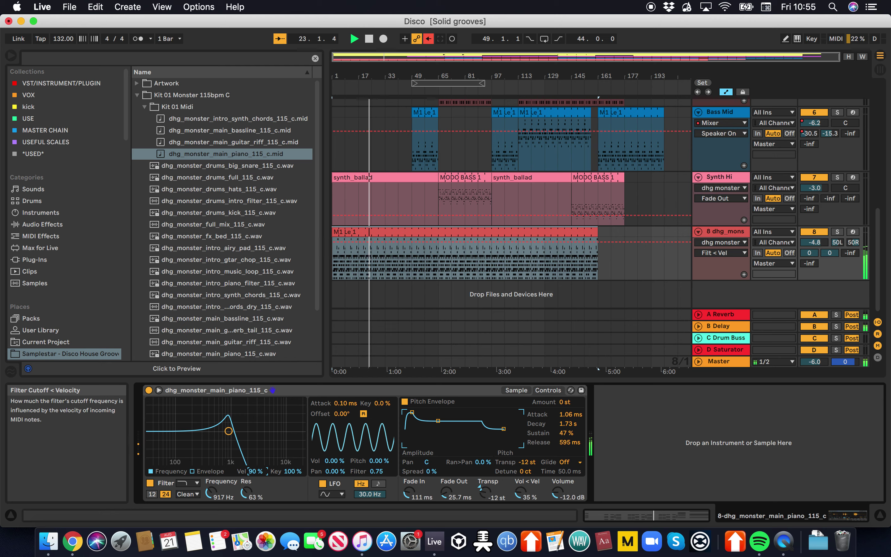
# Split the piano clip at bars 65 and 97 and delete the parts before and after that range.
pyautogui.click(439, 259)
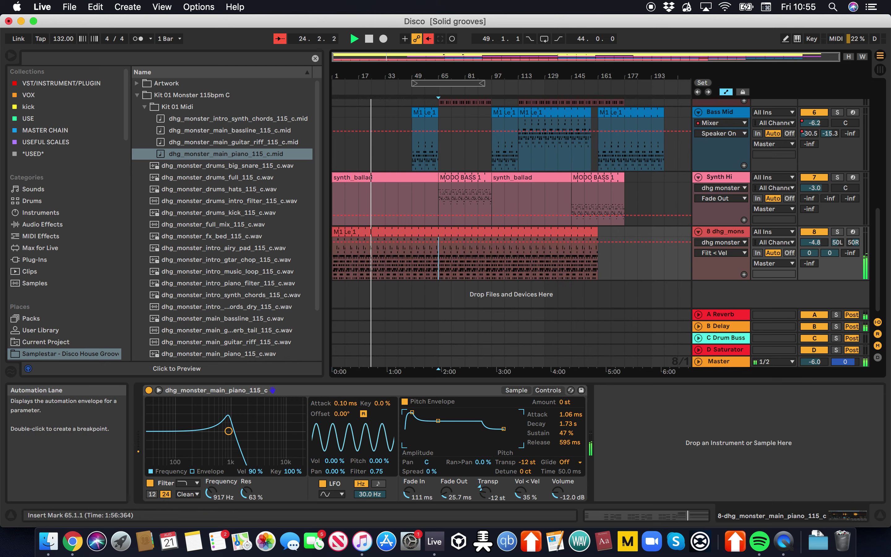
pyautogui.click(408, 232)
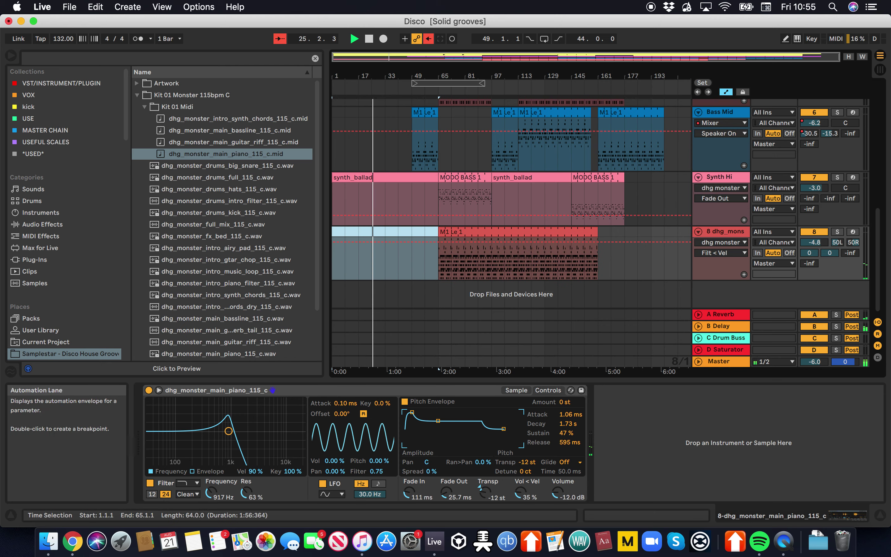
pyautogui.press('Delete')
pyautogui.click(492, 259)
pyautogui.press('super+e')
pyautogui.click(496, 258)
pyautogui.press('Delete')
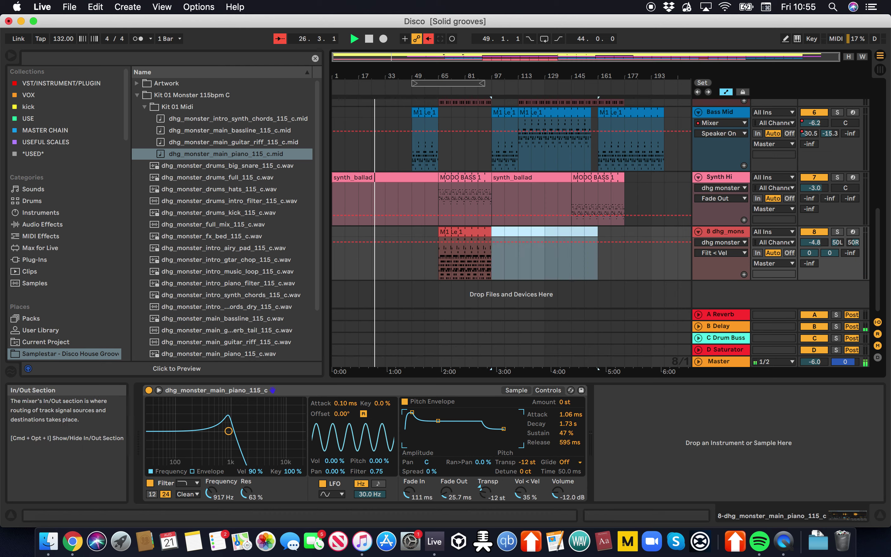
# Automate the piano track's volume to ramp from -21.0 dB at bar 65 to -4.8 dB at bar 97.
pyautogui.rightClick(810, 243)
pyautogui.click(734, 251)
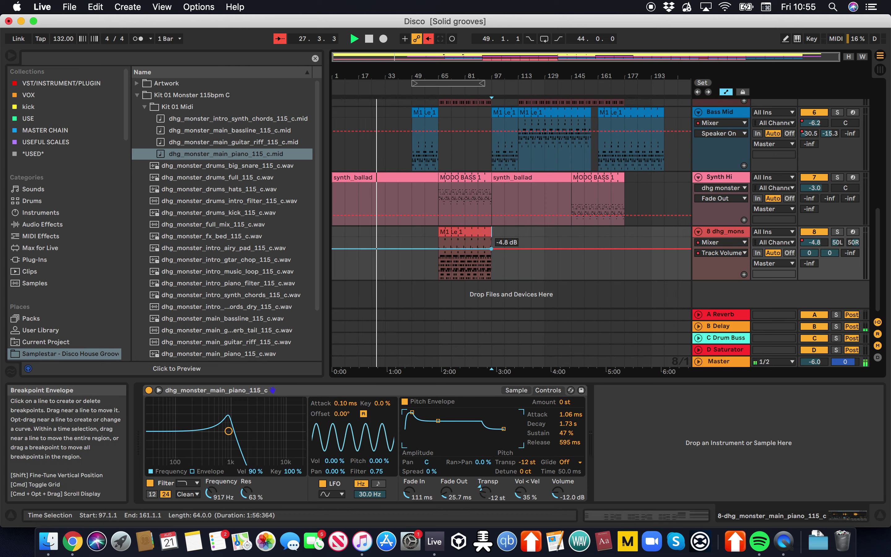
pyautogui.moveTo(439, 249); pyautogui.dragTo(439, 264)
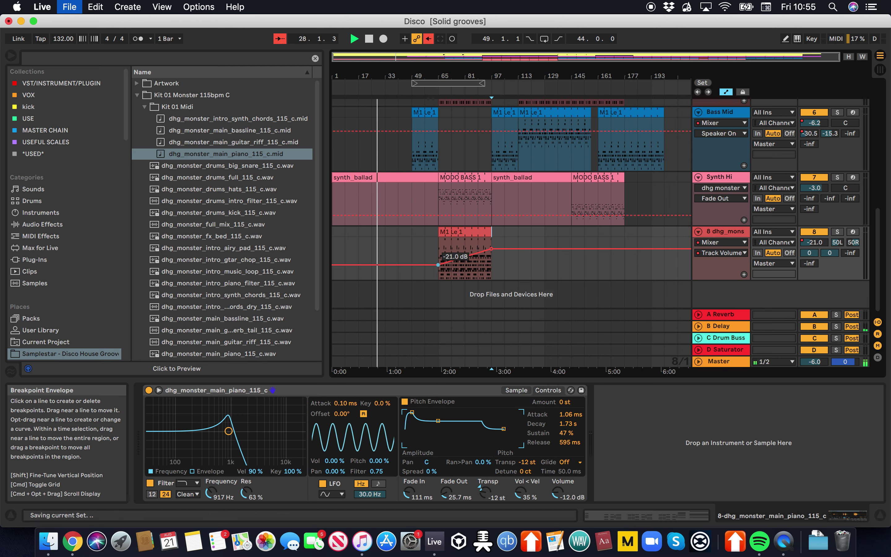
# Copy the piano clip with its volume ramp to bar 129 and bar 17.
pyautogui.click(465, 231)
pyautogui.press('super+c')
pyautogui.click(533, 264)
pyautogui.click(545, 264)
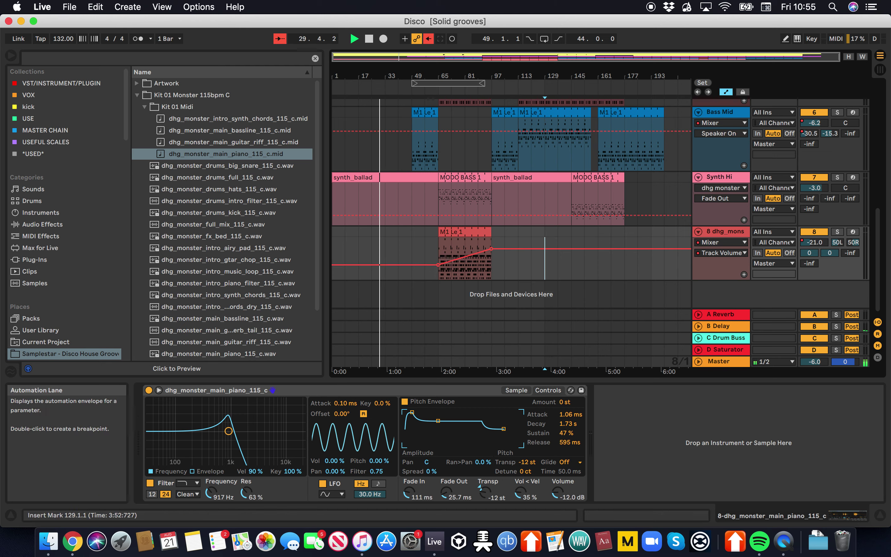
pyautogui.press('super+v')
pyautogui.click(464, 232)
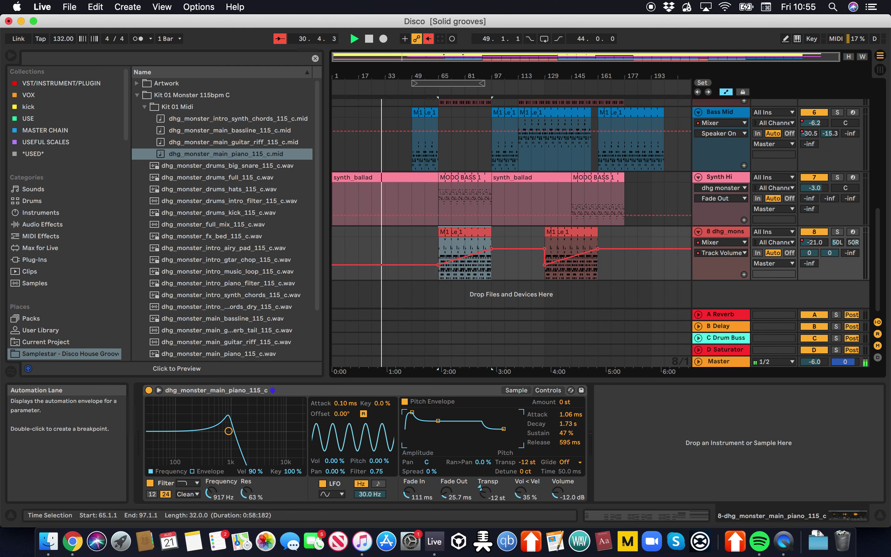
pyautogui.click(359, 258)
pyautogui.press('super+v')
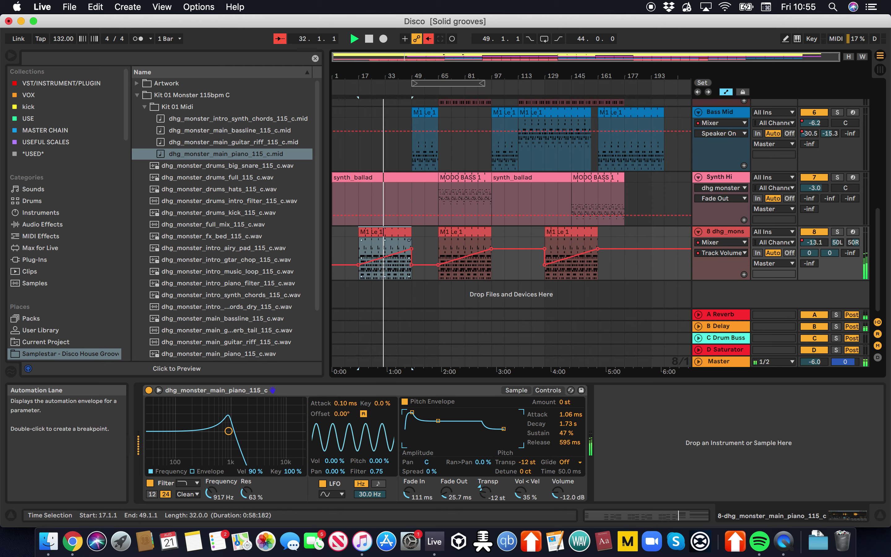
pyautogui.moveTo(411, 232)
pyautogui.mouseDown()
pyautogui.moveTo(385, 232)
pyautogui.moveTo(411, 232)
pyautogui.mouseUp()
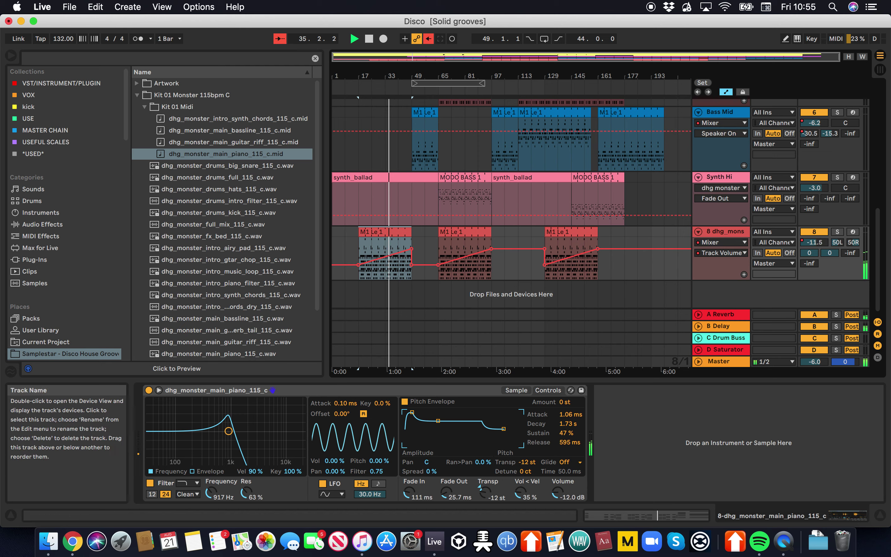
# Add EQ Eight to the piano track and lower band 1 to -15.0 dB at 97.9 Hz.
pyautogui.press('super+f')
pyautogui.write('eq')
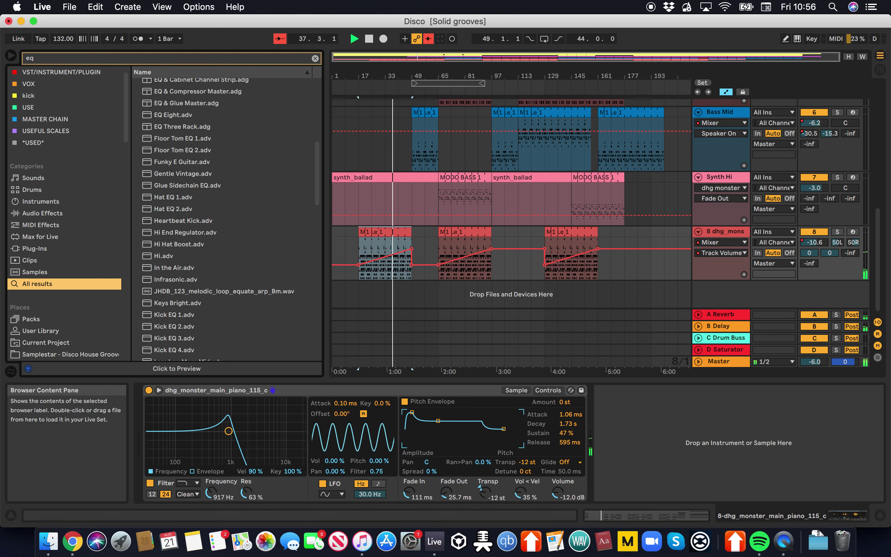
pyautogui.scroll(8, 223, 219)
pyautogui.click(167, 95)
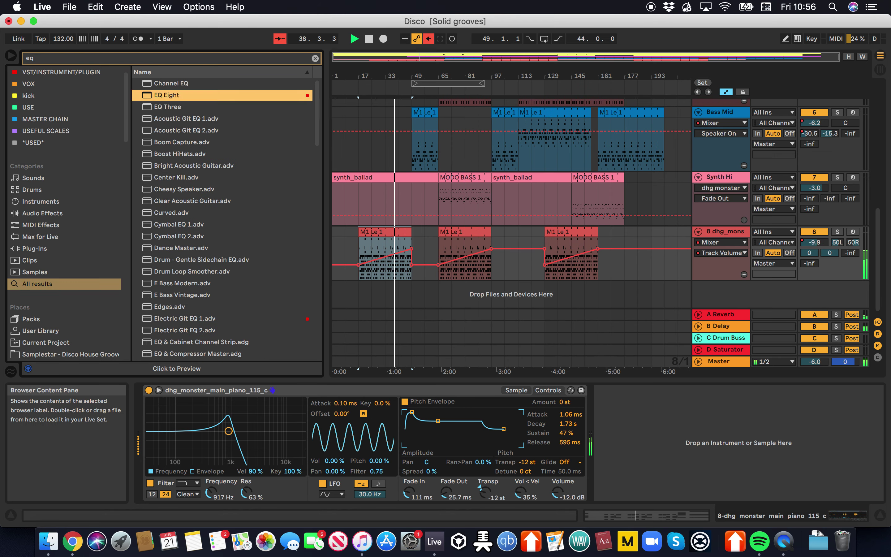
pyautogui.press('Return')
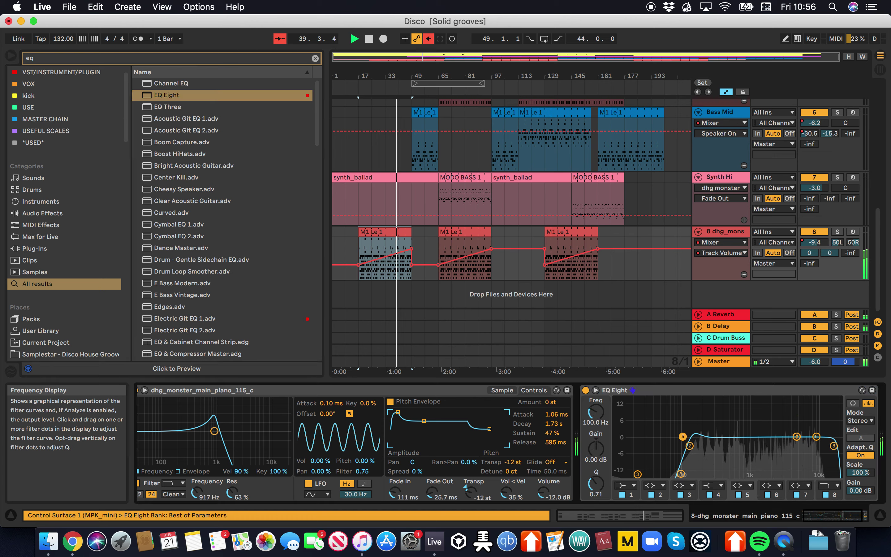
pyautogui.moveTo(682, 437); pyautogui.dragTo(682, 474)
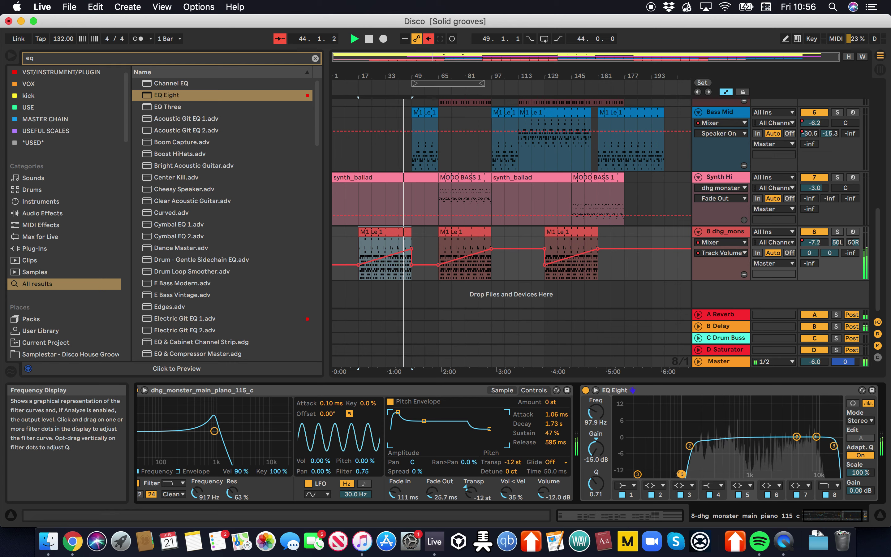
# Add the Scale MIDI effect to the piano track.
pyautogui.press('super+f')
pyautogui.write('scale')
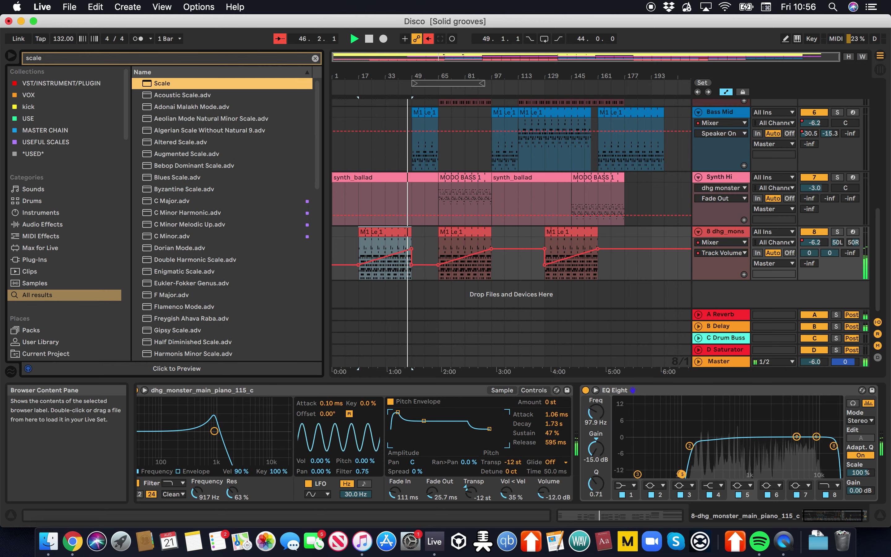
pyautogui.press('Return')
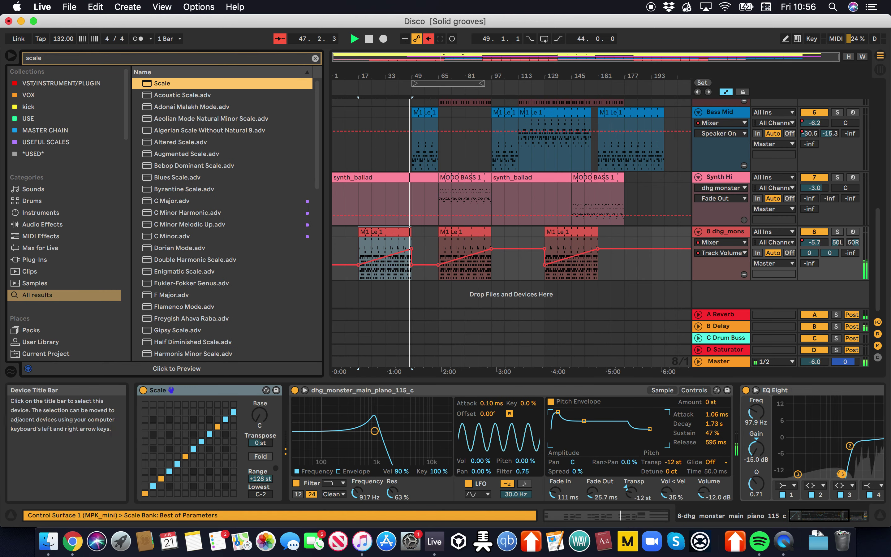
# Hide the device view and browser, and delete the B-Delay send automation on the Bass Hi track.
pyautogui.press('super+alt+l')
pyautogui.press('super+alt+b')
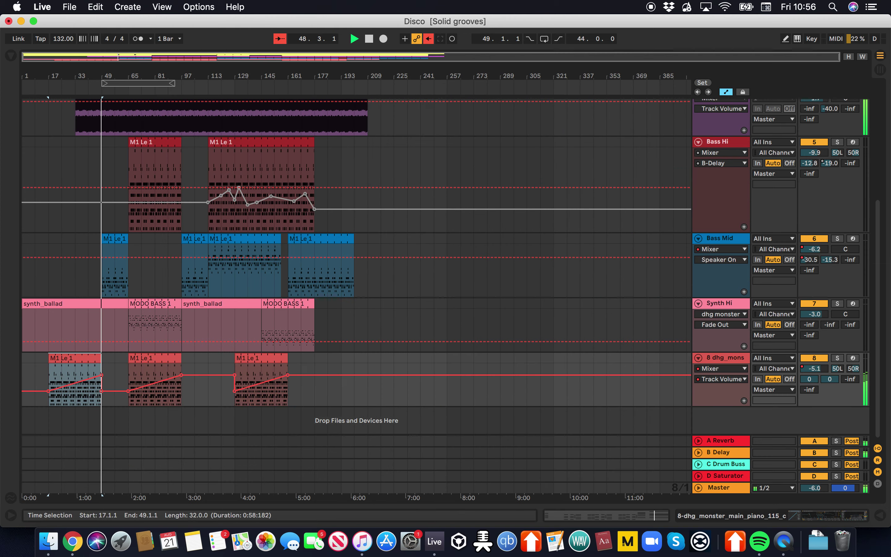
pyautogui.scroll(3, 357, 276)
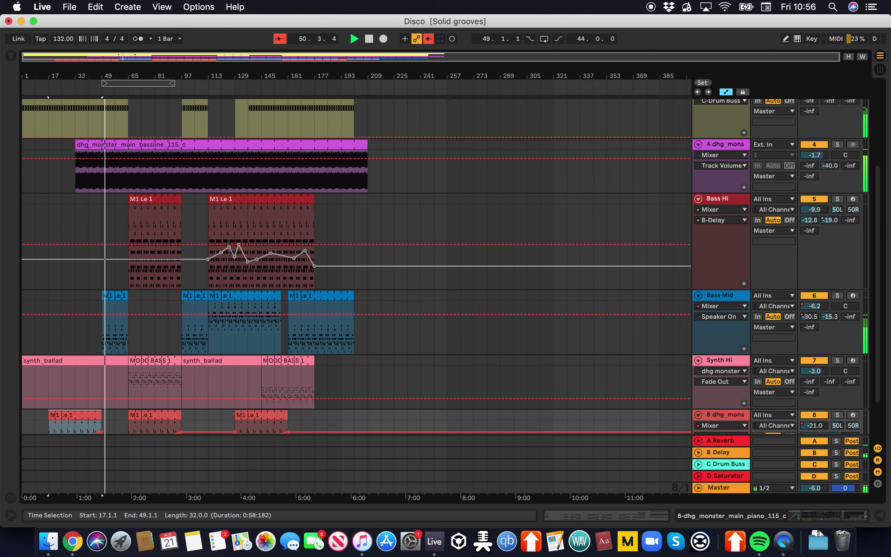
pyautogui.scroll(-1, 356, 267)
pyautogui.scroll(-1, 357, 267)
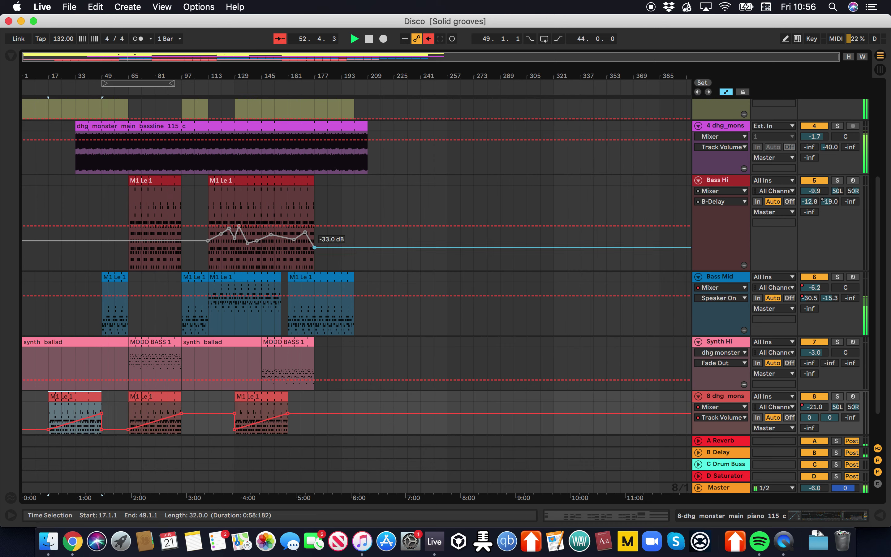
pyautogui.moveTo(621, 217); pyautogui.dragTo(35, 218)
pyautogui.press('Delete')
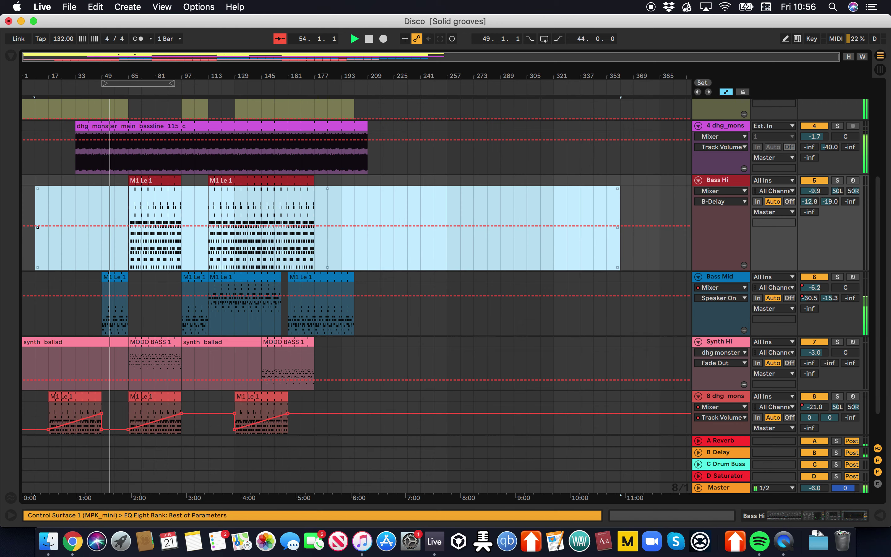
# Hide the automation lanes and fold all unfolded tracks from Kick down to the piano track.
pyautogui.click(115, 229)
pyautogui.press('a')
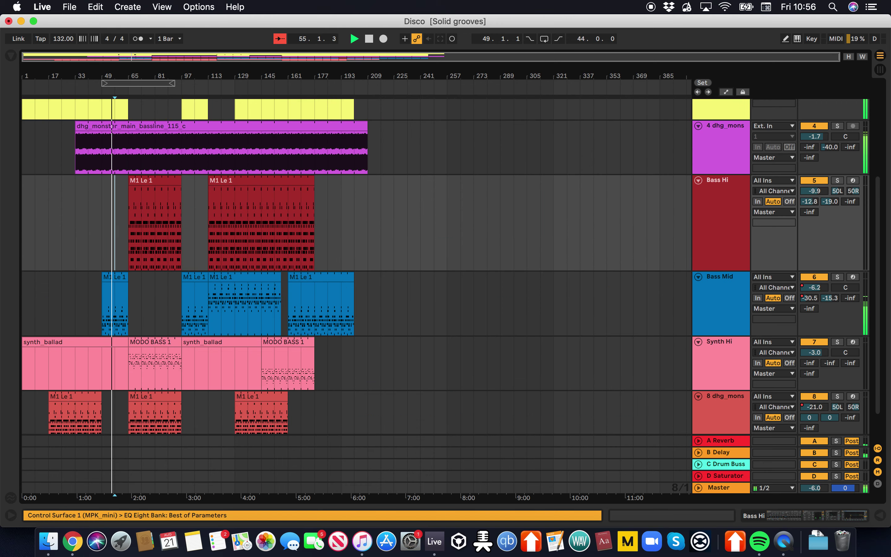
pyautogui.scroll(5, 446, 267)
pyautogui.click(698, 104)
pyautogui.click(714, 117)
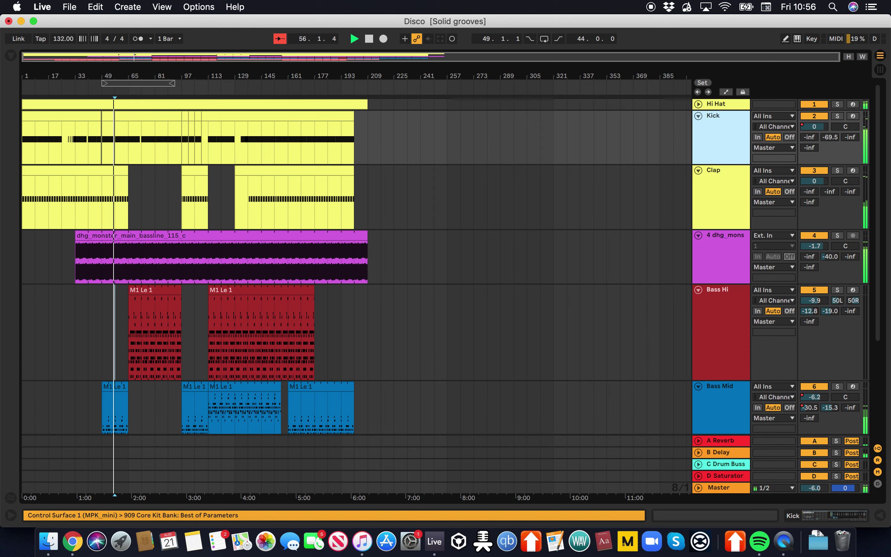
pyautogui.press('u')
pyautogui.press('Down')
pyautogui.press('u')
pyautogui.press('Down')
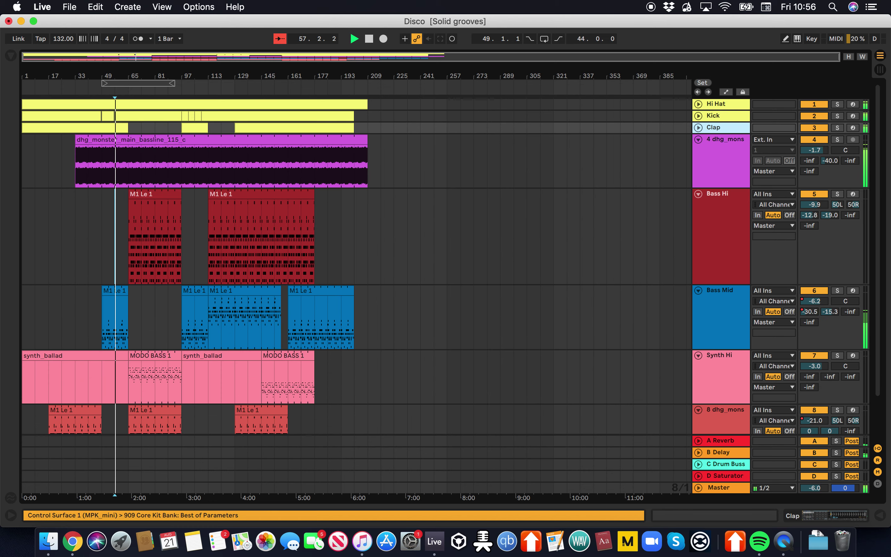
pyautogui.press('u')
pyautogui.press('Down')
pyautogui.press('u')
pyautogui.press('Down')
pyautogui.press('u')
pyautogui.press('Down')
pyautogui.press('u')
pyautogui.press('Down')
pyautogui.press('u')
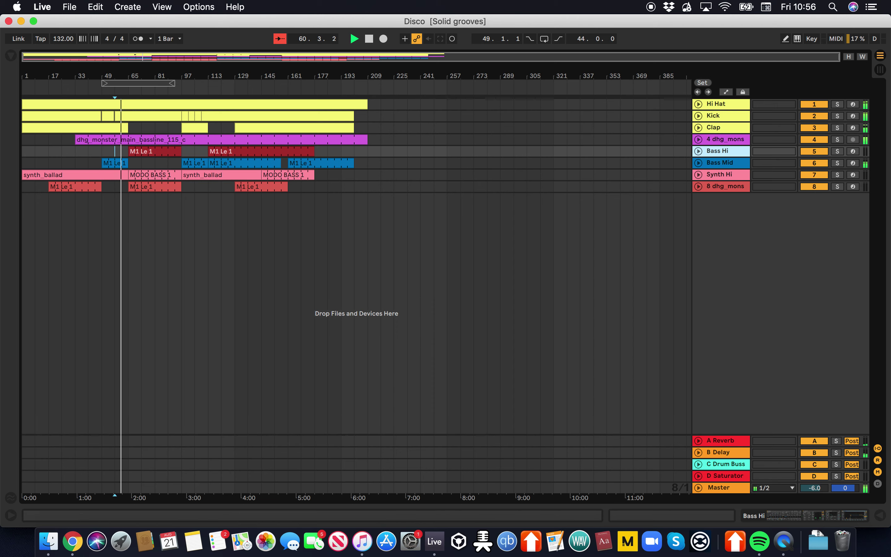
# Name the clip on the Hi Hat track Hi Hat.
pyautogui.click(194, 105)
pyautogui.write('Hi Hat')
pyautogui.press('Return')
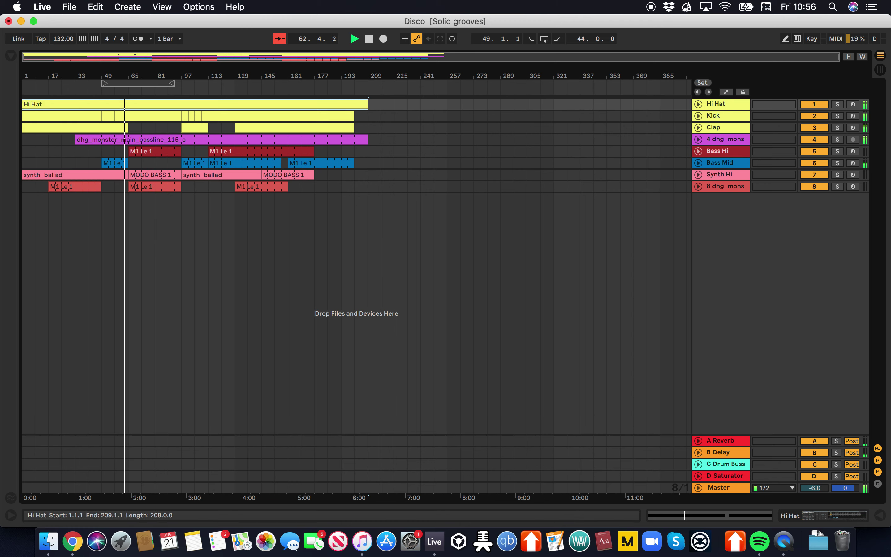
# Consolidate the Kick and Clap clips from bar 1 to 201 into one clip per track, named Kick and Clap.
pyautogui.press('Down')
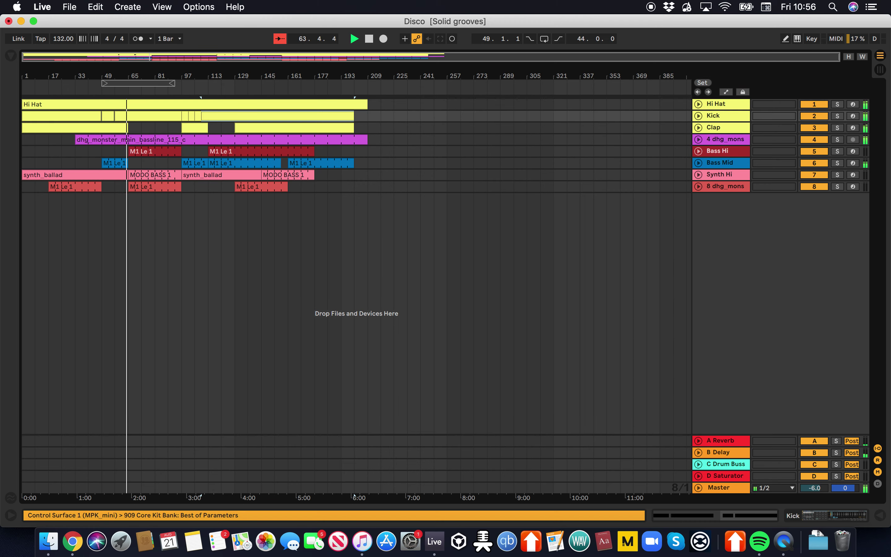
pyautogui.moveTo(354, 116); pyautogui.dragTo(23, 118)
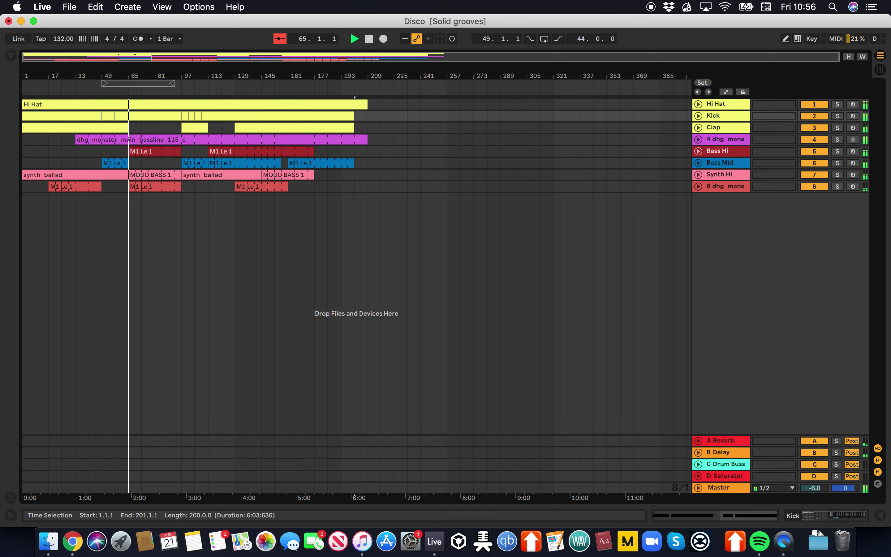
pyautogui.write('Ki k')
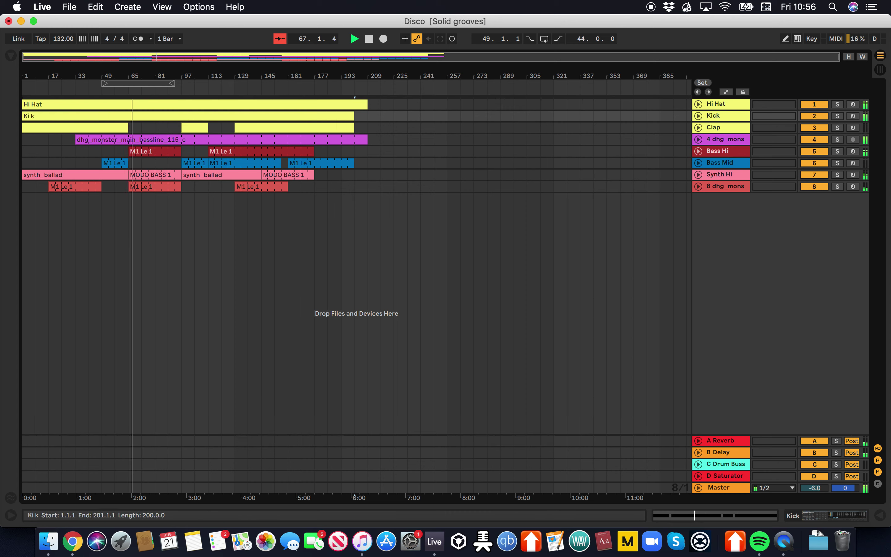
pyautogui.press('super+r')
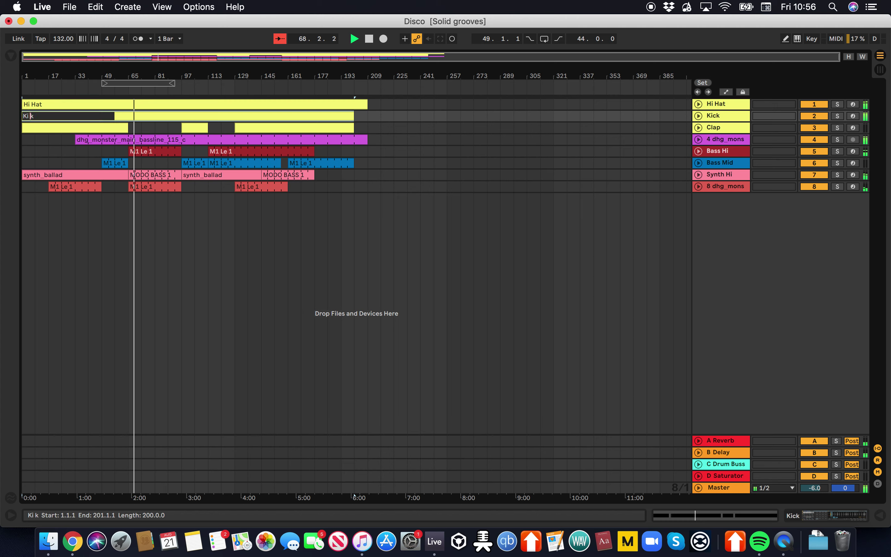
pyautogui.write('c')
pyautogui.press('Return')
pyautogui.doubleClick(162, 128)
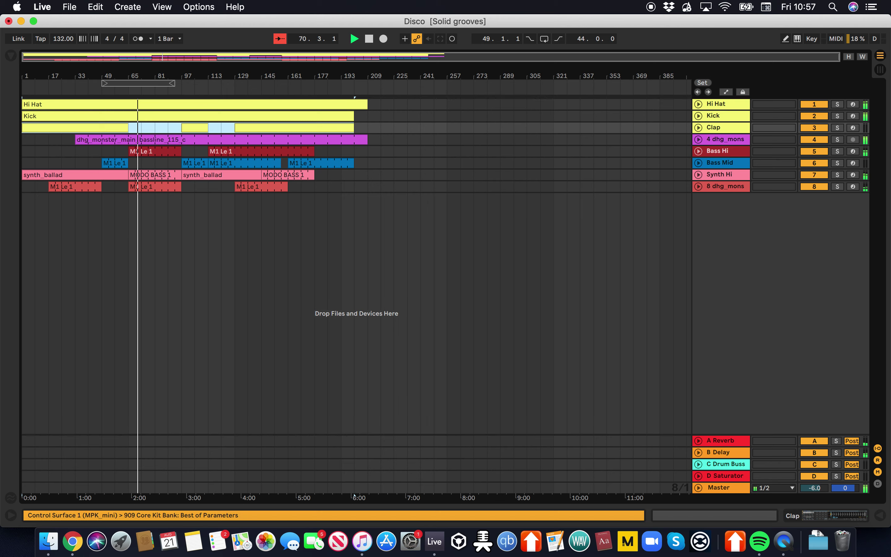
pyautogui.press('super+j')
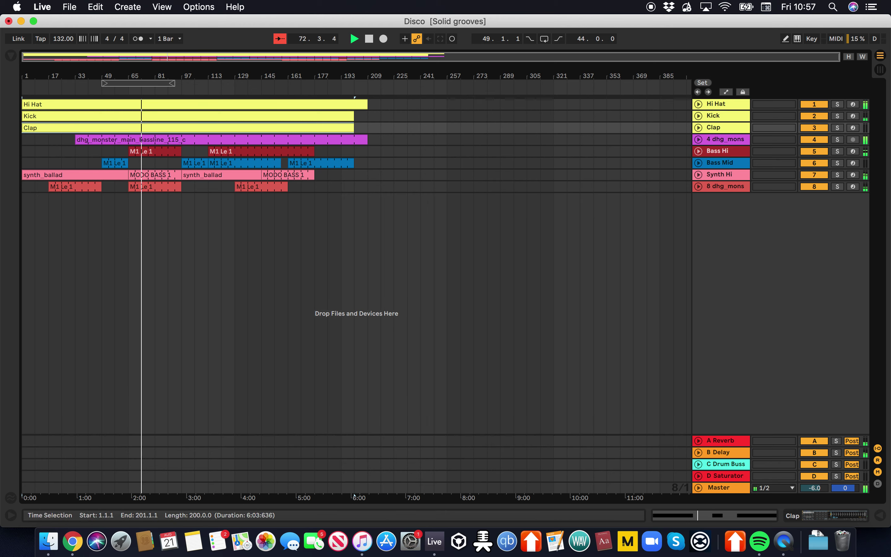
# Listen to the Bass Hi track in solo and check the device chains of Bass Mid, Synth Hi and Bass Hi.
pyautogui.moveTo(367, 151); pyautogui.dragTo(23, 152)
pyautogui.click(837, 152)
pyautogui.click(837, 151)
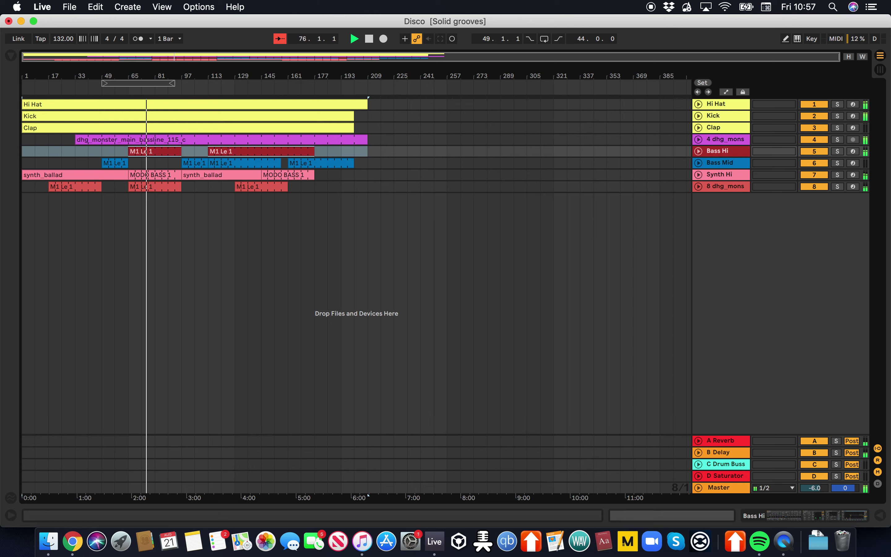
pyautogui.doubleClick(721, 162)
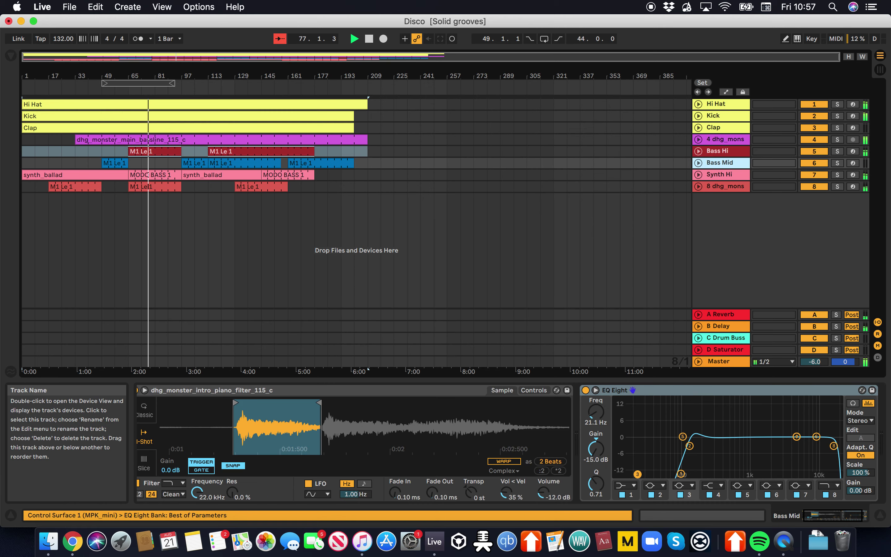
pyautogui.click(720, 174)
pyautogui.click(721, 151)
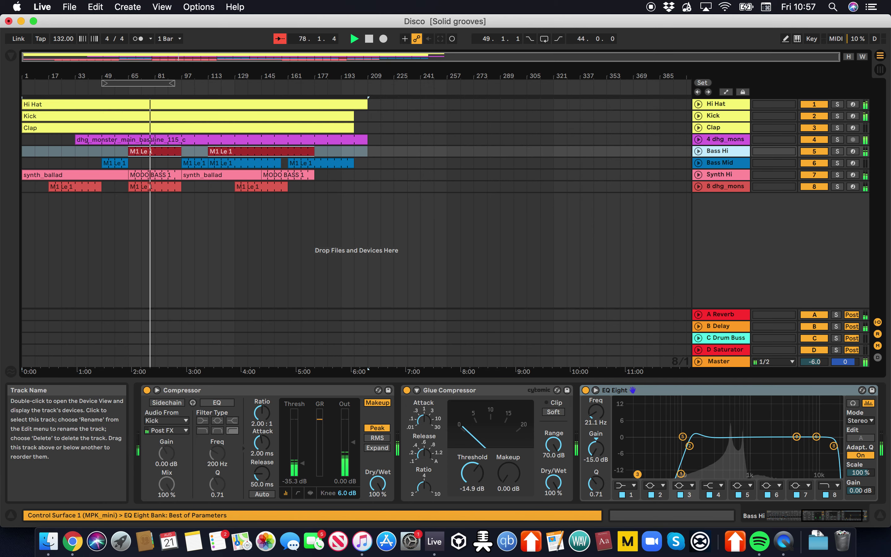
# Unfold track 4, which holds the dhg_monster main bassline, and rename the track Bassline.
pyautogui.click(720, 139)
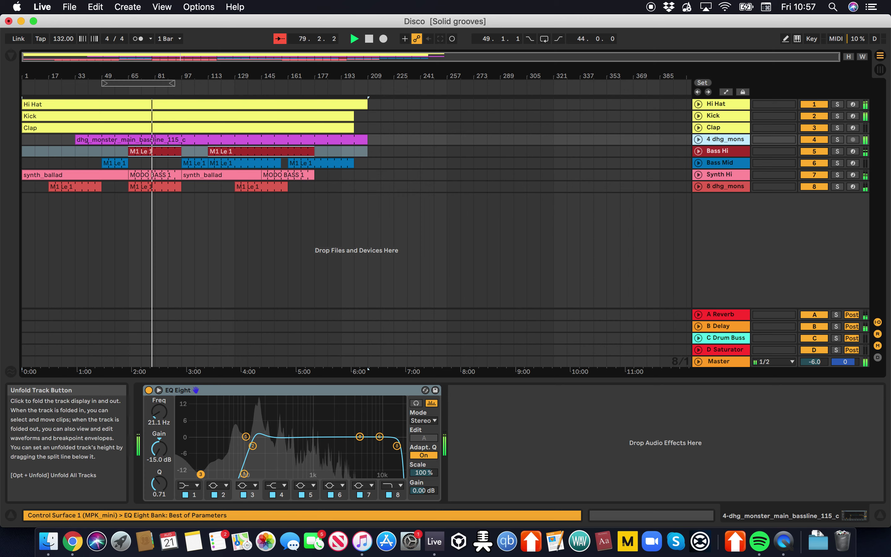
pyautogui.click(698, 139)
pyautogui.press('super+r')
pyautogui.write('Bassline')
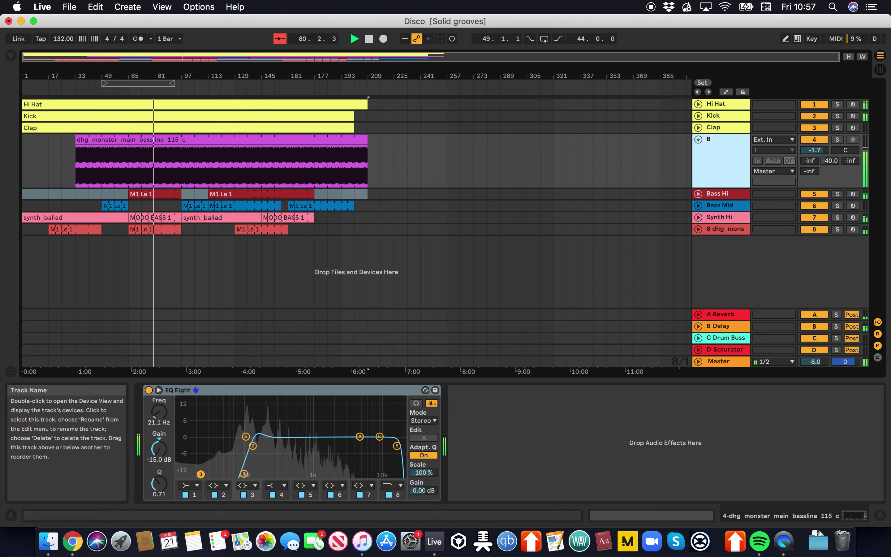
pyautogui.press('Return')
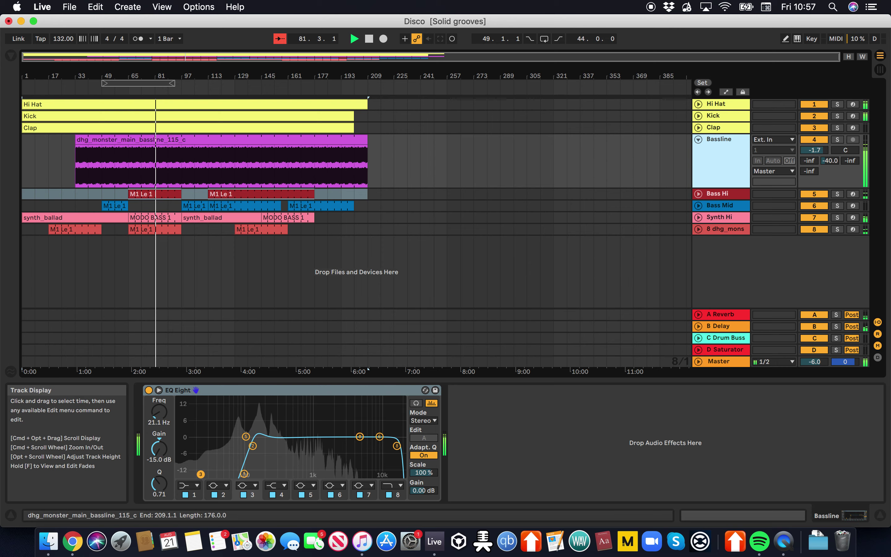
# Name the audio clip on the Bassline track Bassline.
pyautogui.click(295, 140)
pyautogui.press('super+t')
pyautogui.press('super+z')
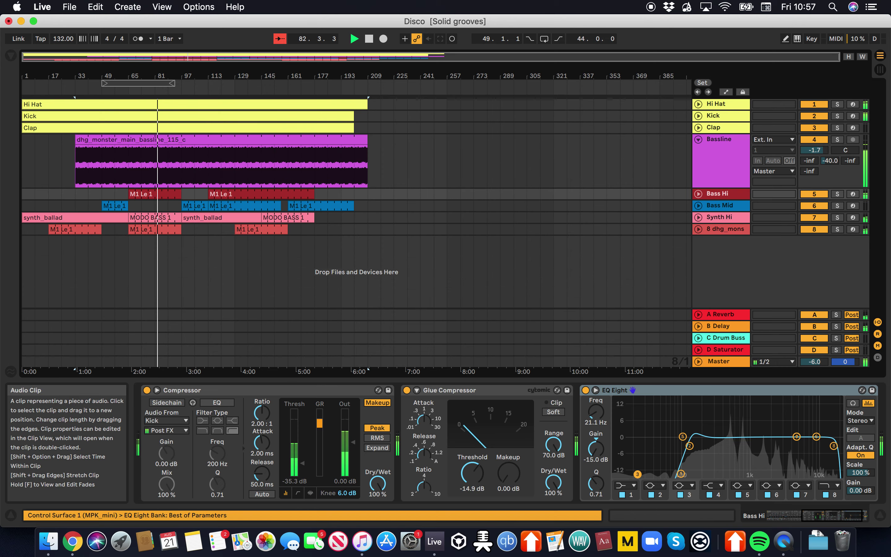
pyautogui.press('super+r')
pyautogui.write('Bassline')
pyautogui.press('Return')
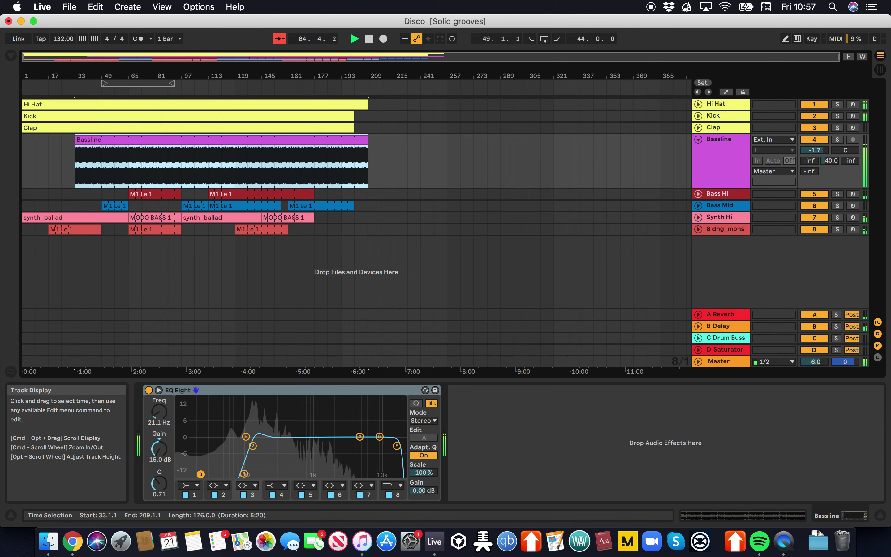
# Bring up the Big Kalimba instrument on the Bass Hi track and rename the track Kalimba.
pyautogui.doubleClick(718, 194)
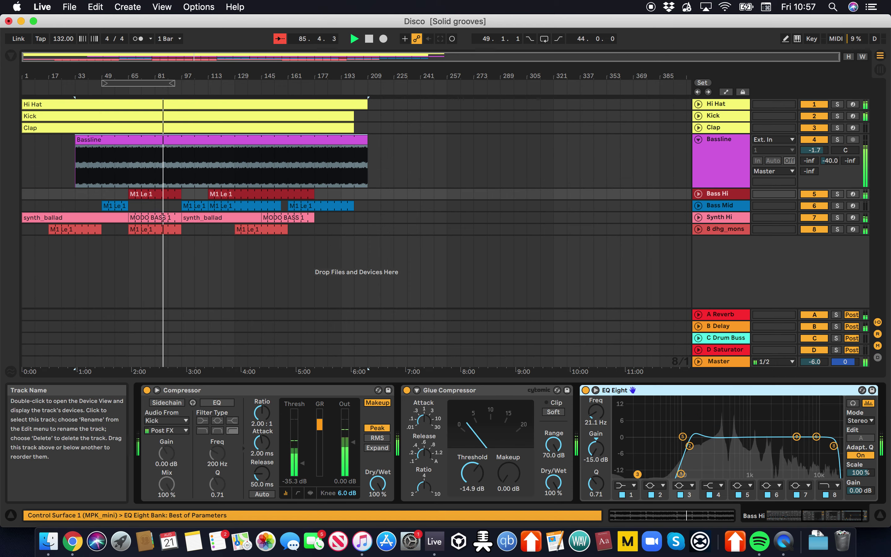
pyautogui.hscroll(3, 549, 445)
pyautogui.hscroll(-15, 549, 445)
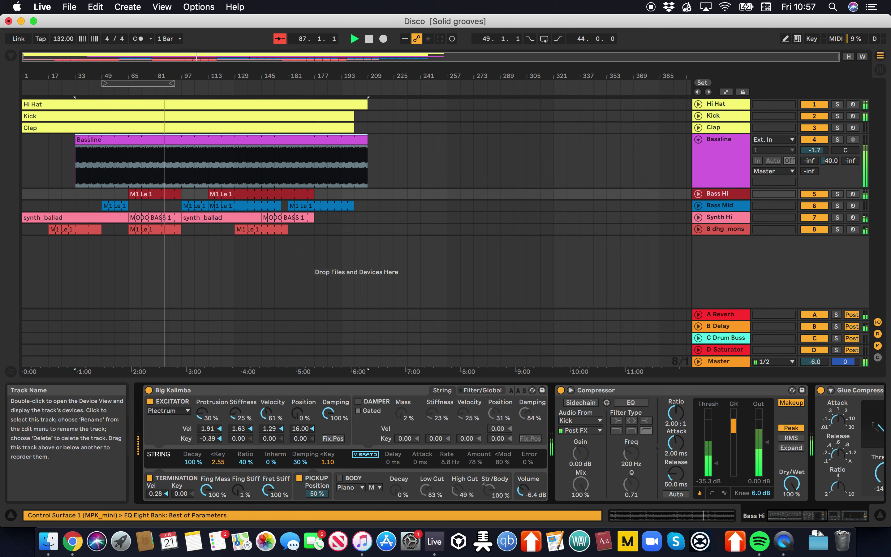
pyautogui.click(718, 194)
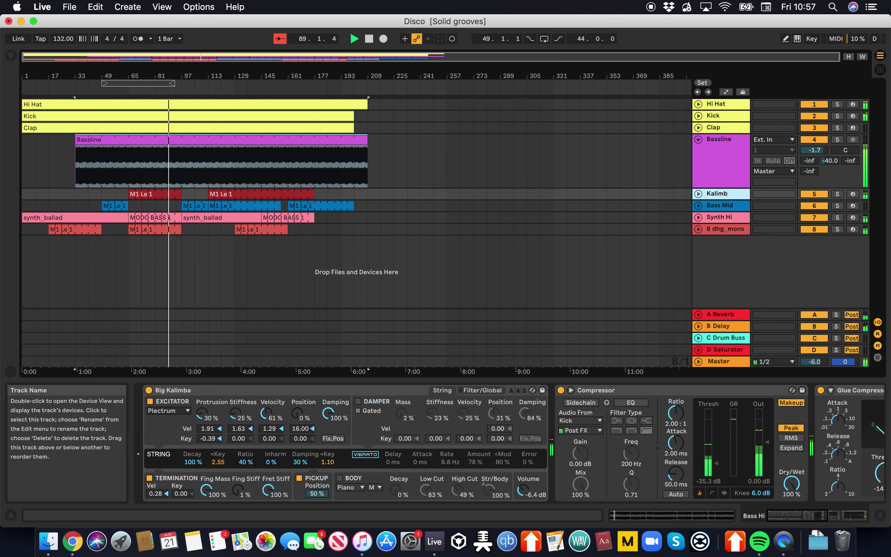
# Consolidate the clips on the Kalimba track from bar 1 to bar 209 into one clip.
pyautogui.moveTo(368, 195); pyautogui.dragTo(76, 195)
pyautogui.press('super+j')
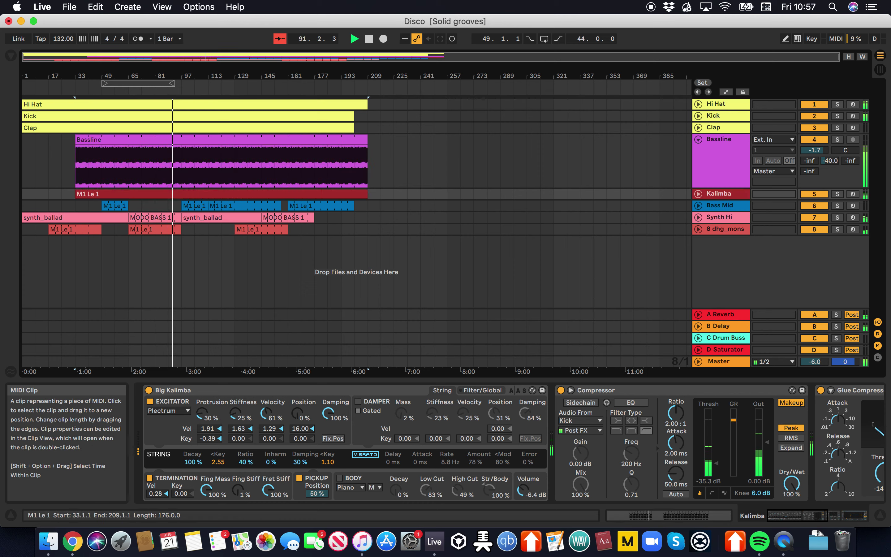
pyautogui.click(381, 205)
pyautogui.moveTo(368, 194); pyautogui.dragTo(22, 195)
pyautogui.press('super+j')
# Name the consolidated clip on the Kalimba track Kalimba.
pyautogui.click(33, 196)
pyautogui.click(34, 193)
pyautogui.press('super+r')
pyautogui.write('Kalimba')
pyautogui.press('Return')
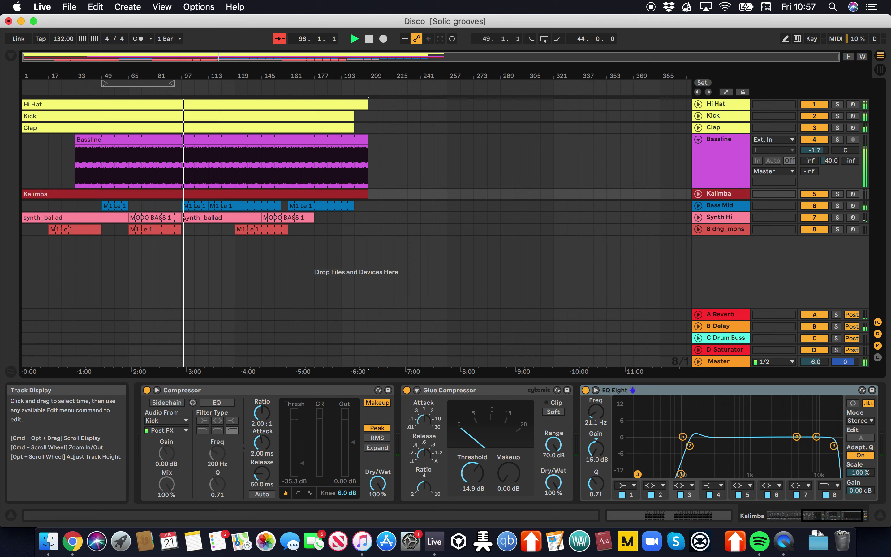
# Unfold the Bass Mid track, show its track volume automation and delete the existing envelope from bar 1 onward.
pyautogui.click(720, 206)
pyautogui.click(698, 206)
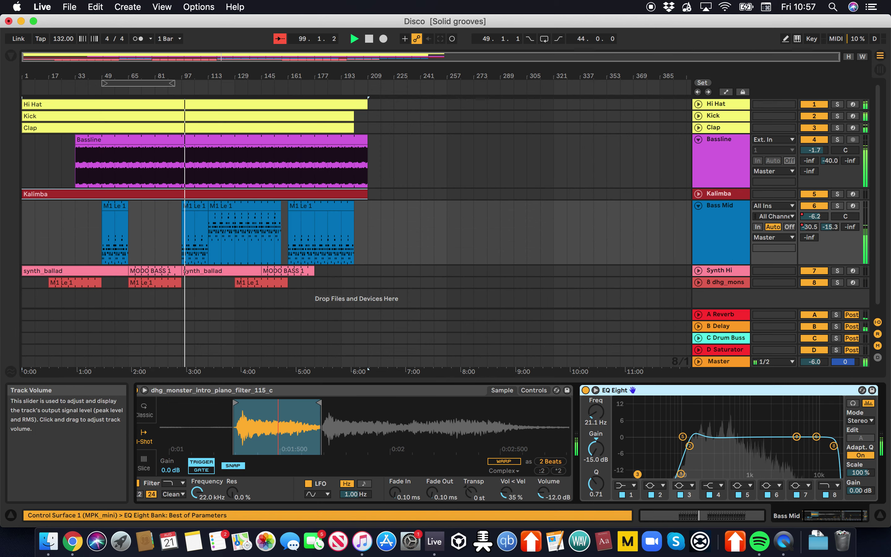
pyautogui.rightClick(814, 216)
pyautogui.click(751, 223)
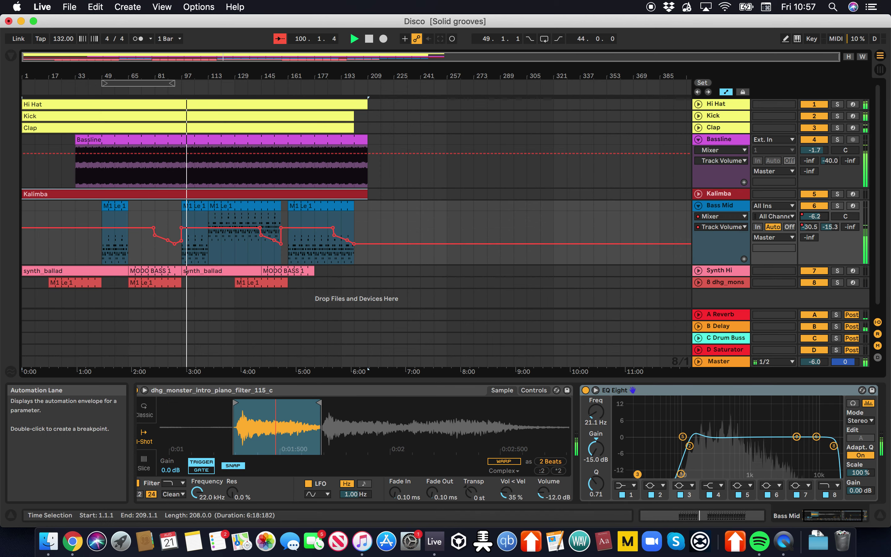
pyautogui.moveTo(540, 253); pyautogui.dragTo(22, 251)
pyautogui.press('Delete')
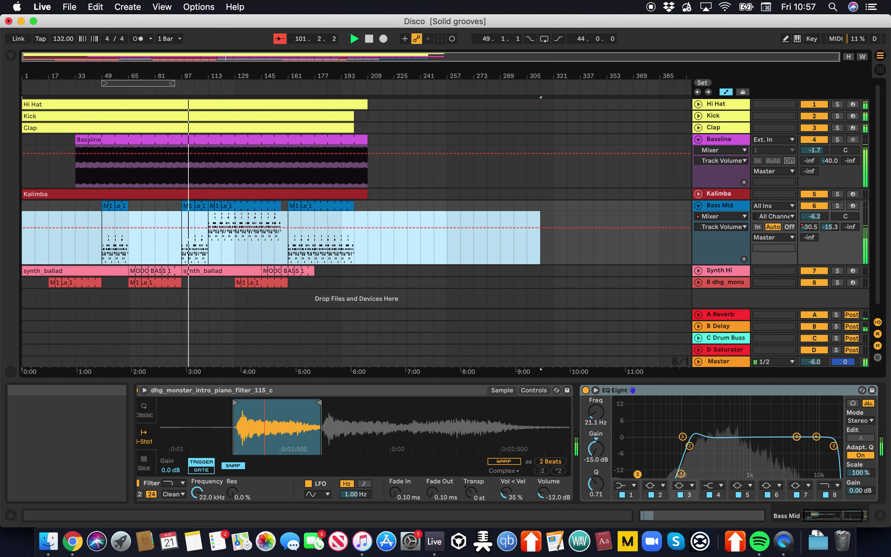
# Set the Bass Mid track's volume to -2.6 dB with its volume automation lane shown.
pyautogui.moveTo(814, 216); pyautogui.dragTo(814, 212)
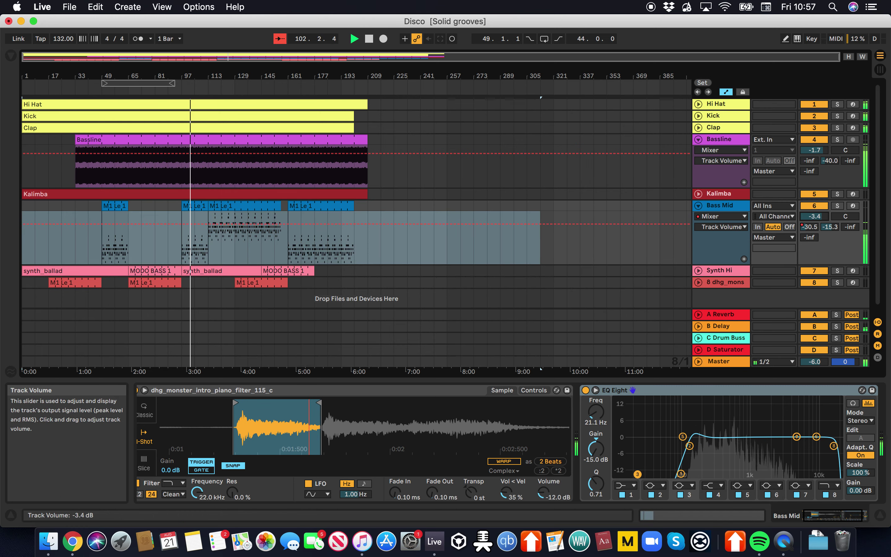
pyautogui.rightClick(820, 216)
pyautogui.click(788, 221)
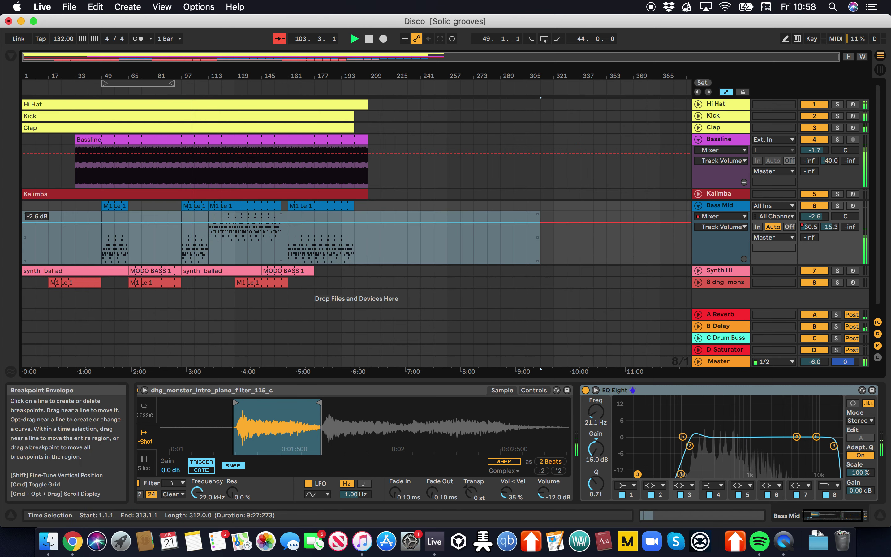
# Draw a volume ramp on Bass Mid from about -9.7 dB at bar 49 to -2.6 dB at bar 65, and copy it to bar 97.
pyautogui.click(128, 223)
pyautogui.moveTo(101, 223); pyautogui.dragTo(128, 245)
pyautogui.press('super+c')
pyautogui.click(181, 244)
pyautogui.press('super+v')
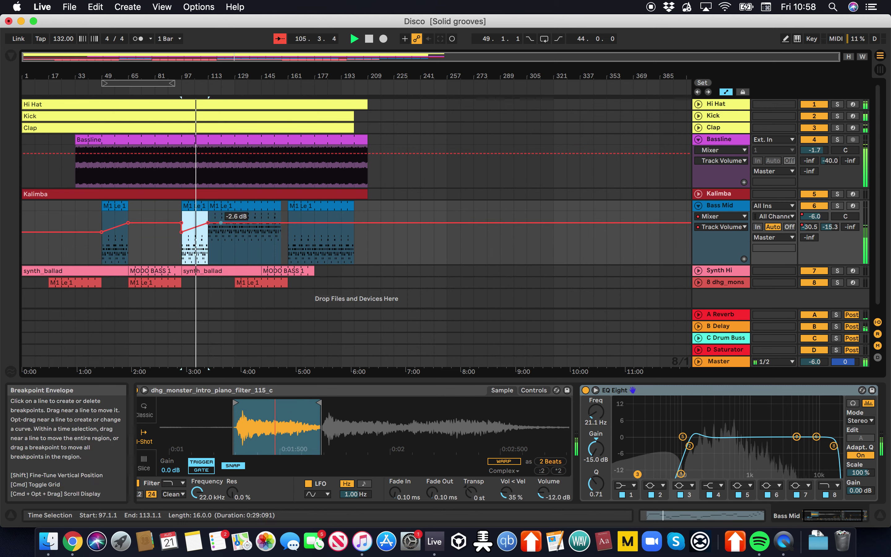
# Paste the Bass Mid volume ramp six more times back to back from bar 113 to bar 209.
pyautogui.press('super+v')
pyautogui.press('super+v')
pyautogui.press('super+v')
pyautogui.press('super+v')
pyautogui.press('super+v')
pyautogui.press('super+v')
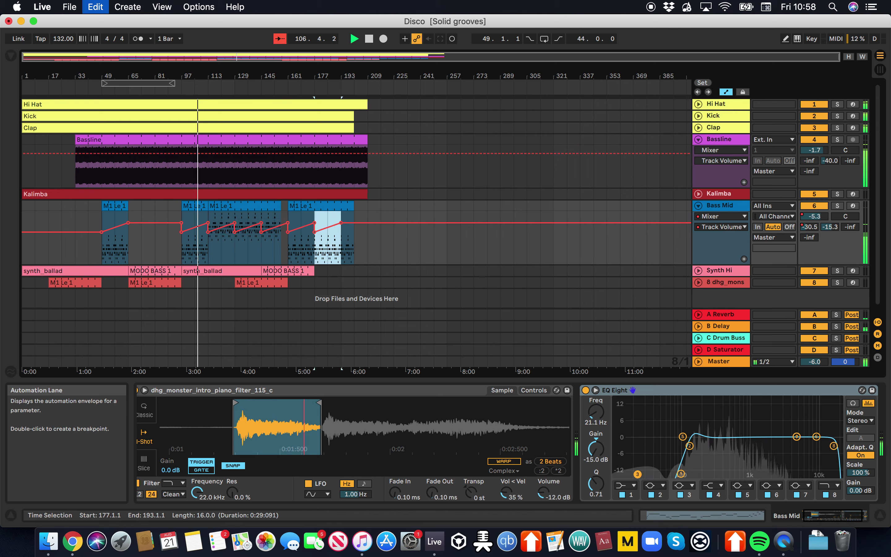
# Merge the Bass Mid volume ramps from bar 113 into one long rise peaking at -1.0 dB at the clip's end, bar 157.
pyautogui.click(248, 240)
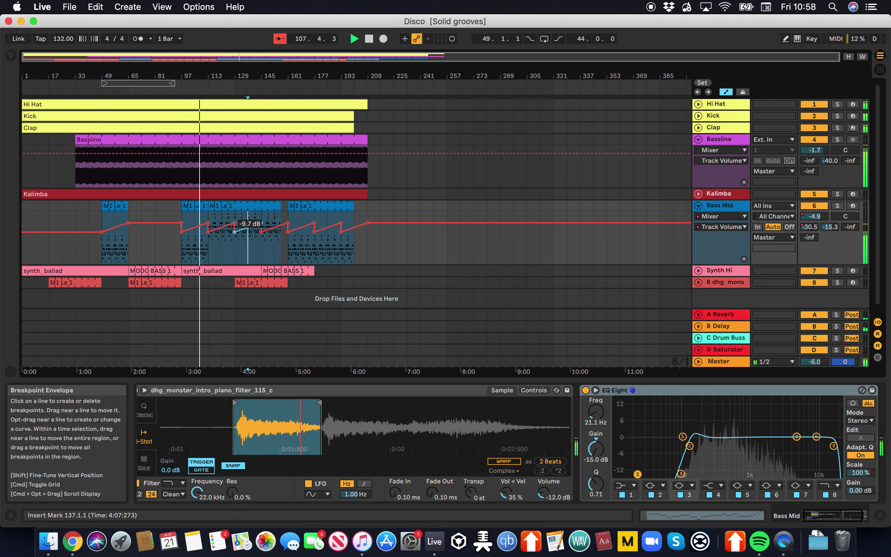
pyautogui.moveTo(261, 223); pyautogui.dragTo(287, 223)
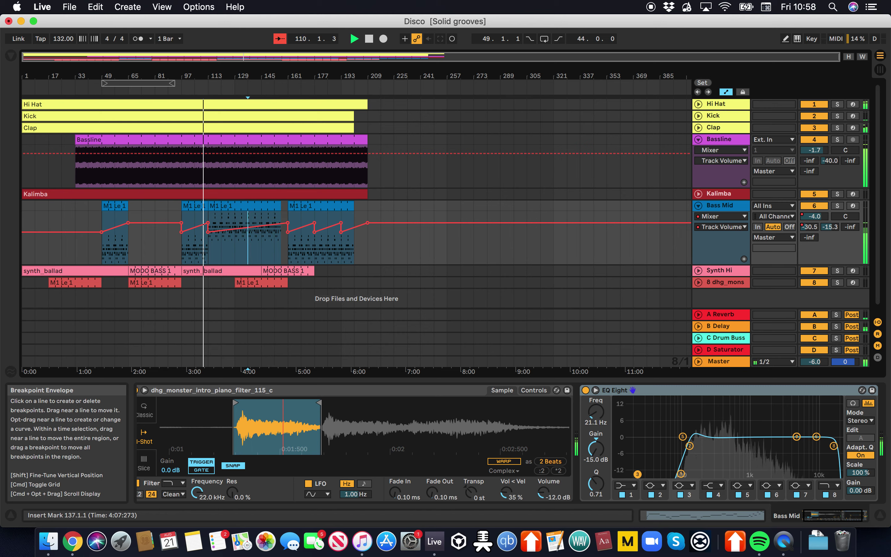
pyautogui.moveTo(288, 232)
pyautogui.mouseDown()
pyautogui.moveTo(261, 232)
pyautogui.moveTo(275, 221)
pyautogui.mouseUp()
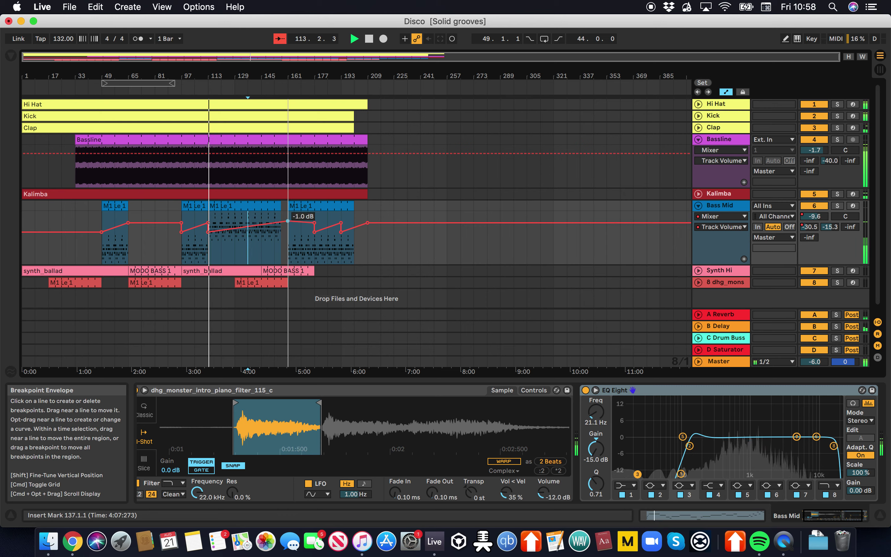
pyautogui.moveTo(274, 221); pyautogui.dragTo(295, 221)
pyautogui.scroll(5, 274, 222)
# Drop the Bass Mid volume at bar 157, extend the final ramp to -2.6 dB at bar 201, and save the set.
pyautogui.moveTo(316, 221); pyautogui.dragTo(295, 239)
pyautogui.scroll(-5, 313, 232)
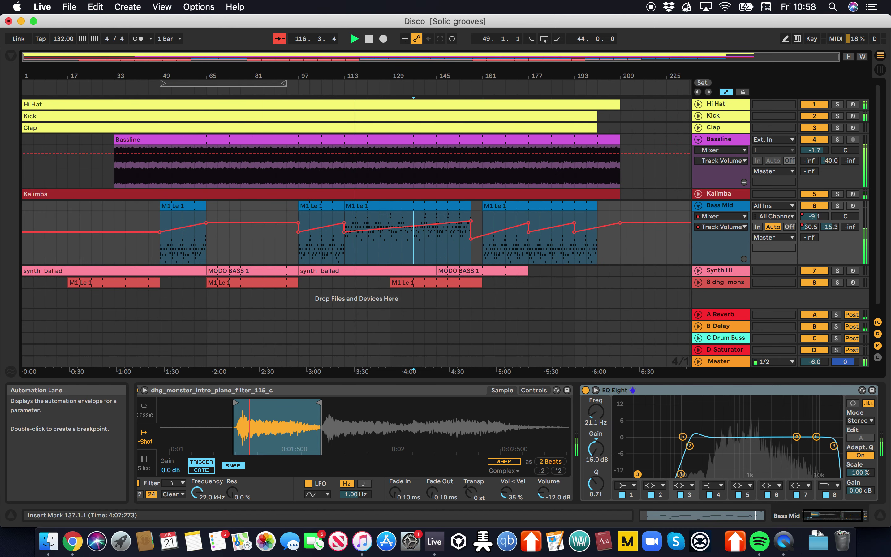
pyautogui.moveTo(528, 223)
pyautogui.mouseDown()
pyautogui.moveTo(622, 222)
pyautogui.moveTo(586, 222)
pyautogui.moveTo(608, 222)
pyautogui.moveTo(597, 223)
pyautogui.mouseUp()
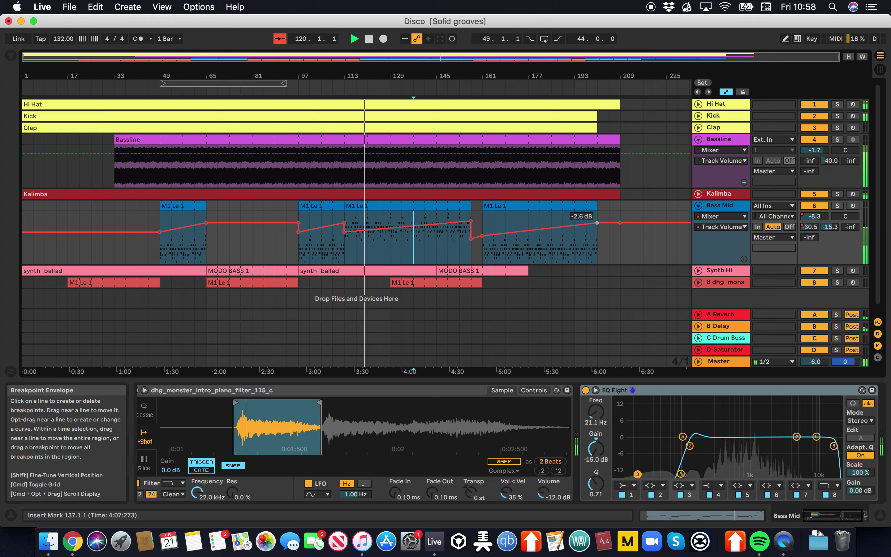
pyautogui.press('super+s')
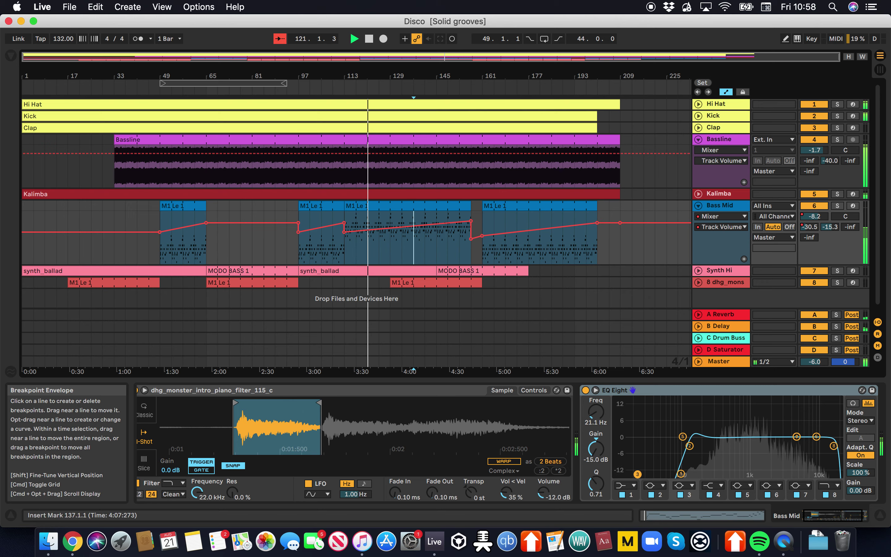
# Consolidate the Bass Mid clips from bar 1 to bar 209 into one clip and name it Piano.
pyautogui.scroll(-1, 356, 232)
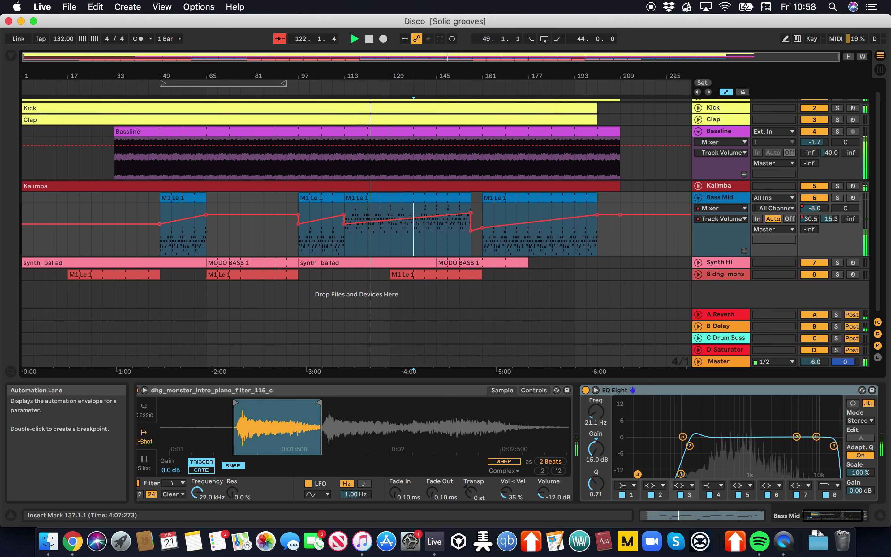
pyautogui.moveTo(620, 234)
pyautogui.mouseDown()
pyautogui.moveTo(160, 221)
pyautogui.moveTo(114, 188)
pyautogui.moveTo(19, 205)
pyautogui.mouseUp()
pyautogui.press('super+j')
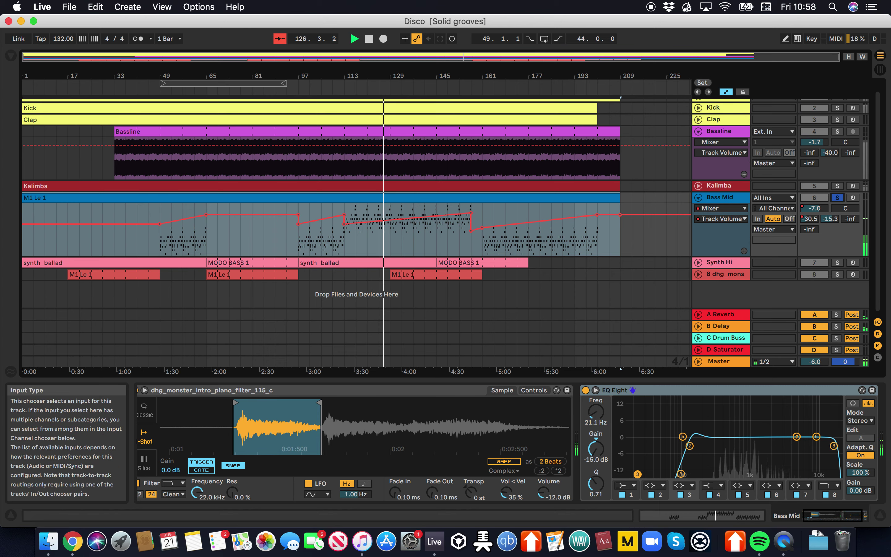
pyautogui.click(837, 197)
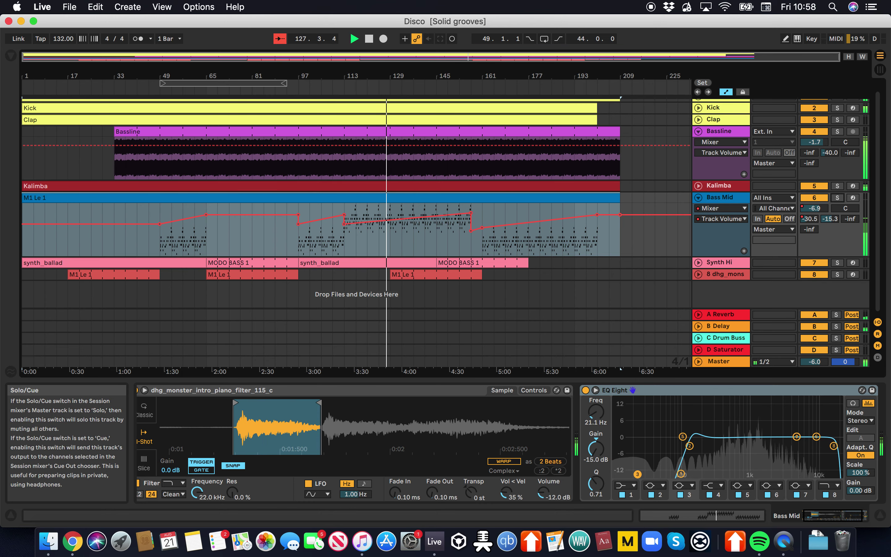
pyautogui.write('Piano')
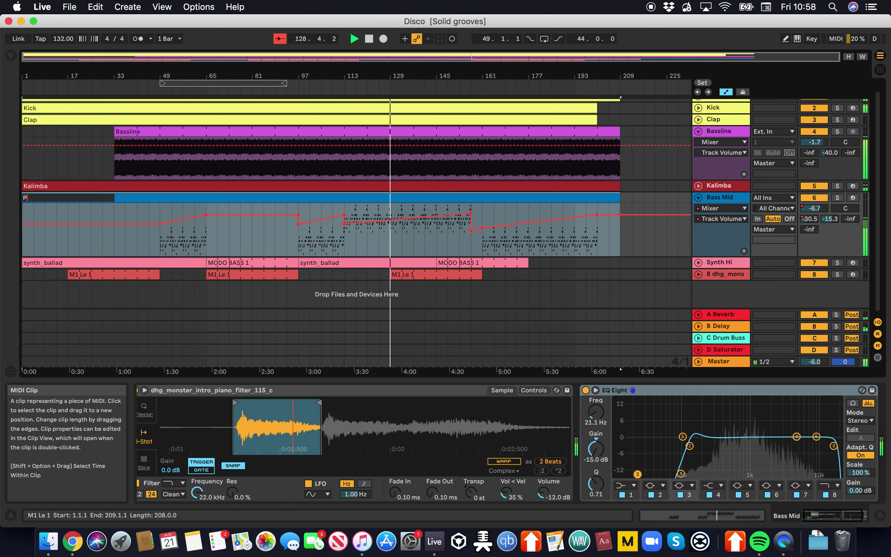
pyautogui.press('Return')
# Rename the Bass Mid track Piano.
pyautogui.scroll(2, 356, 232)
pyautogui.click(720, 205)
pyautogui.press('super+r')
pyautogui.write('Piano')
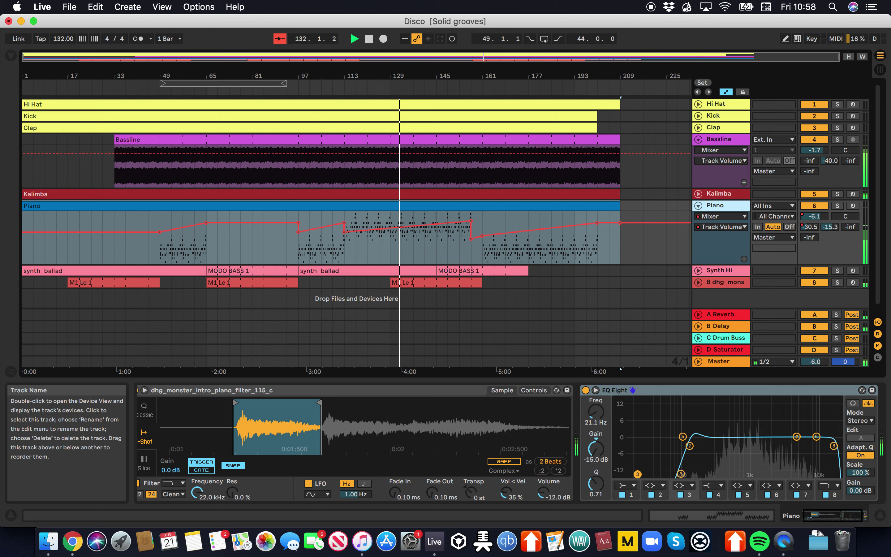
# Unfold the Synth Hi track and listen to it in solo from bar 157, comparing it with the Piano track in solo.
pyautogui.click(837, 271)
pyautogui.click(698, 271)
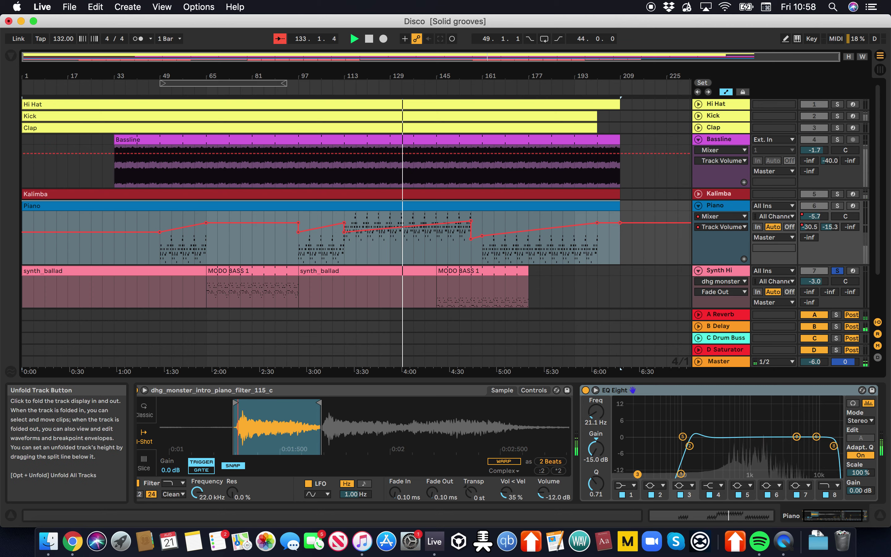
pyautogui.click(471, 291)
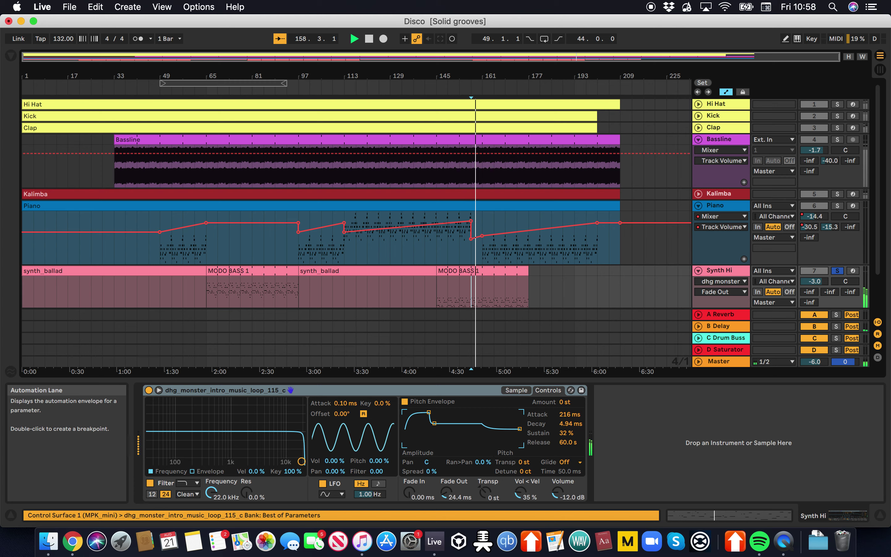
pyautogui.click(838, 206)
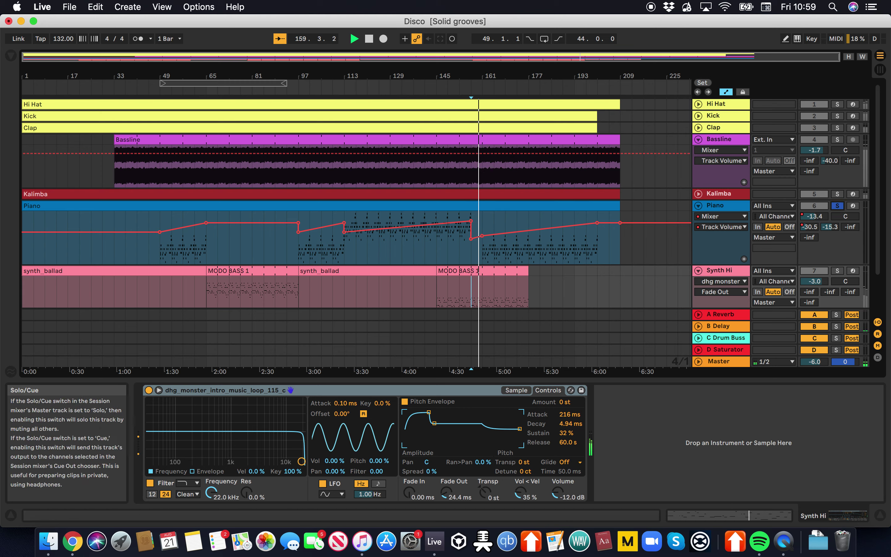
pyautogui.click(838, 206)
# Rename the Synth Hi track MODO Bass and consolidate its clips from bar 1 to bar 209 into one clip.
pyautogui.press('cmd+r')
pyautogui.write('MODO Bass')
pyautogui.press('Return')
pyautogui.moveTo(621, 291); pyautogui.dragTo(22, 290)
pyautogui.press('super+j')
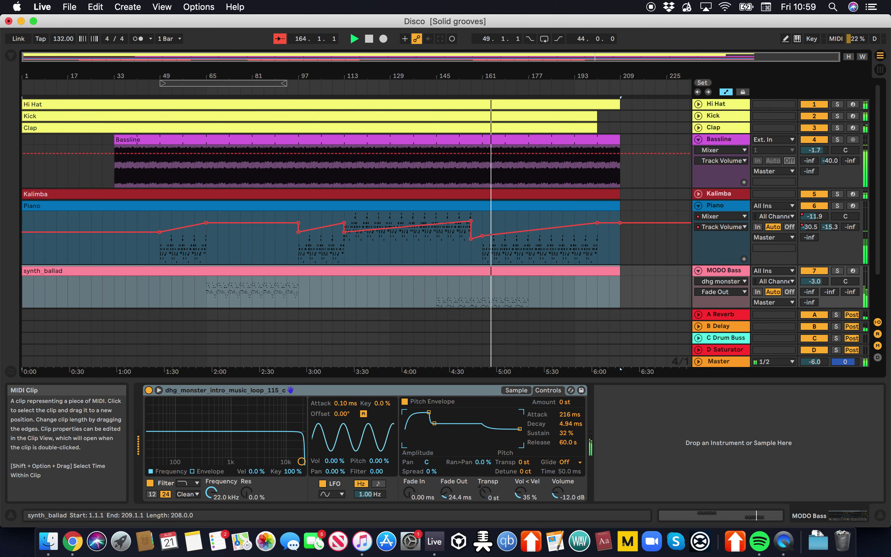
# Name the consolidated clip on the MODO Bass track Modo Bass.
pyautogui.press('super+r')
pyautogui.write('Modo Bass')
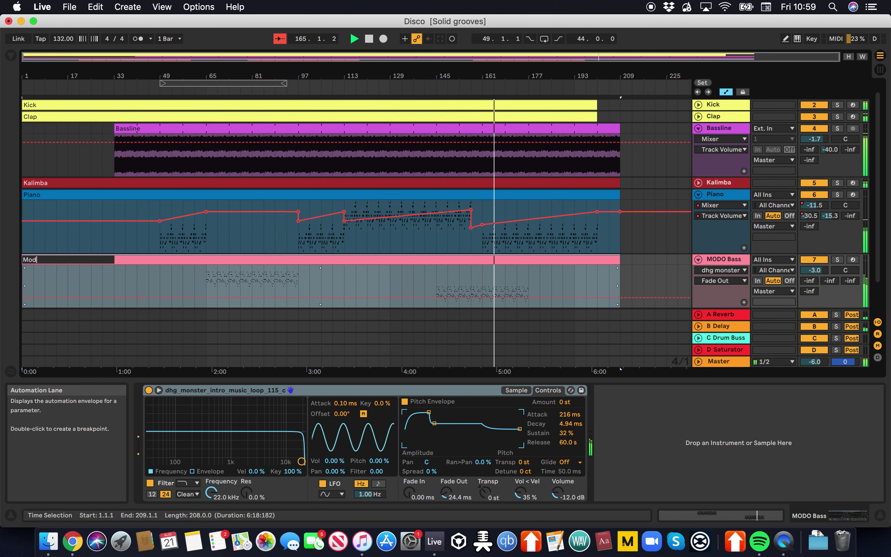
pyautogui.press('Return')
# Unfold the dhg_monster main piano track and listen to it in solo from bar 149.
pyautogui.scroll(-3, 115, 275)
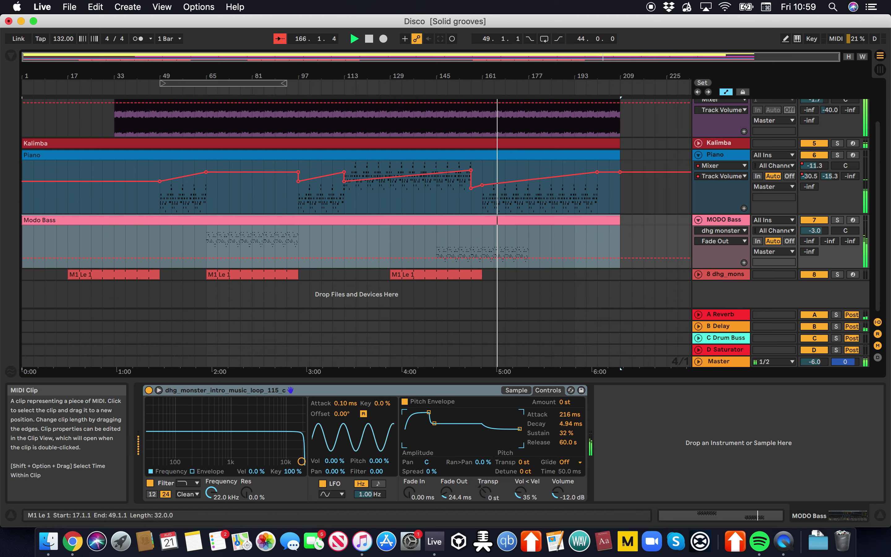
pyautogui.click(725, 274)
pyautogui.click(699, 274)
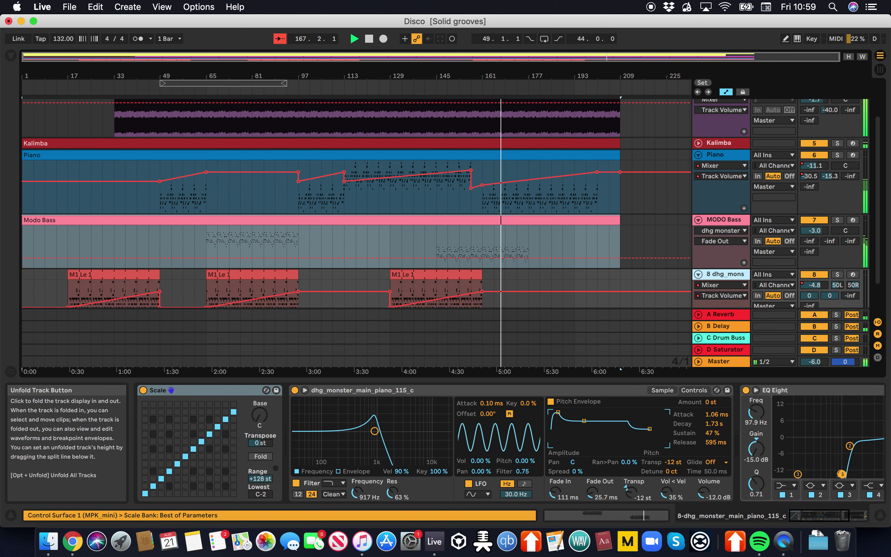
pyautogui.click(449, 275)
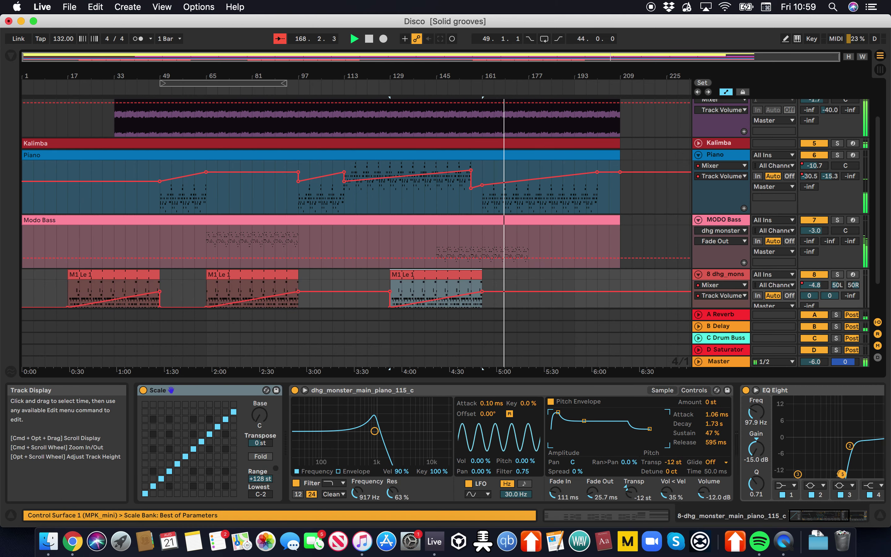
pyautogui.click(447, 294)
pyautogui.press('space')
pyautogui.press('space')
pyautogui.click(837, 275)
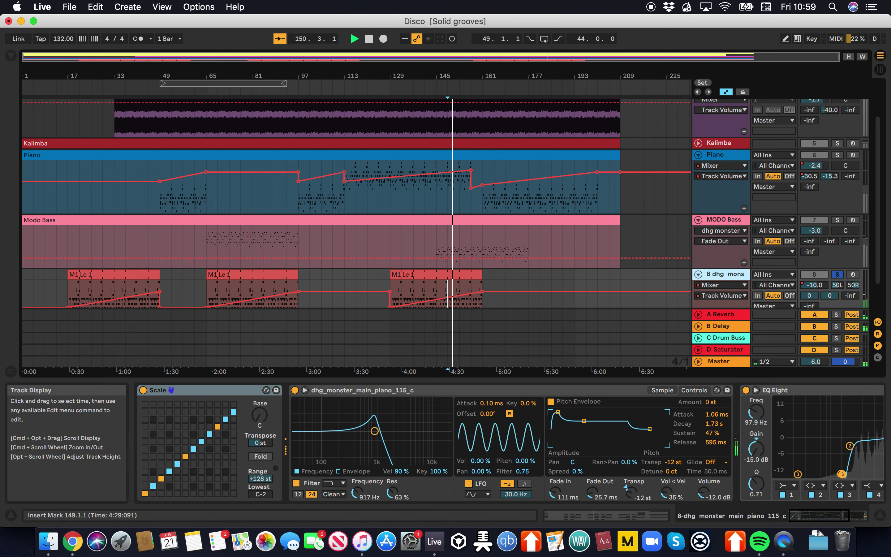
# Consolidate the soloed track's M1 Le 1 clips from bar 1 to bar 209 into one clip and rename the track Main Piano.
pyautogui.click(722, 274)
pyautogui.press('super+j')
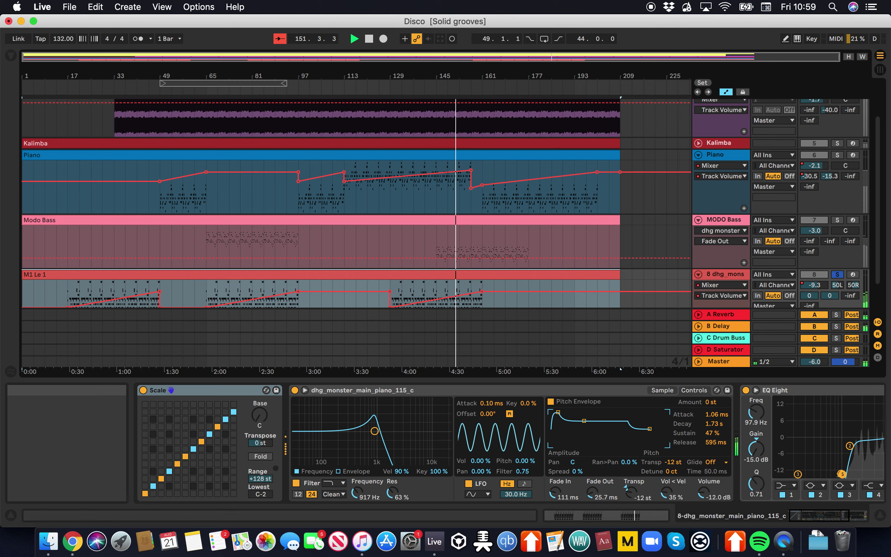
pyautogui.press('super+r')
pyautogui.write('Main Piano')
pyautogui.press('Return')
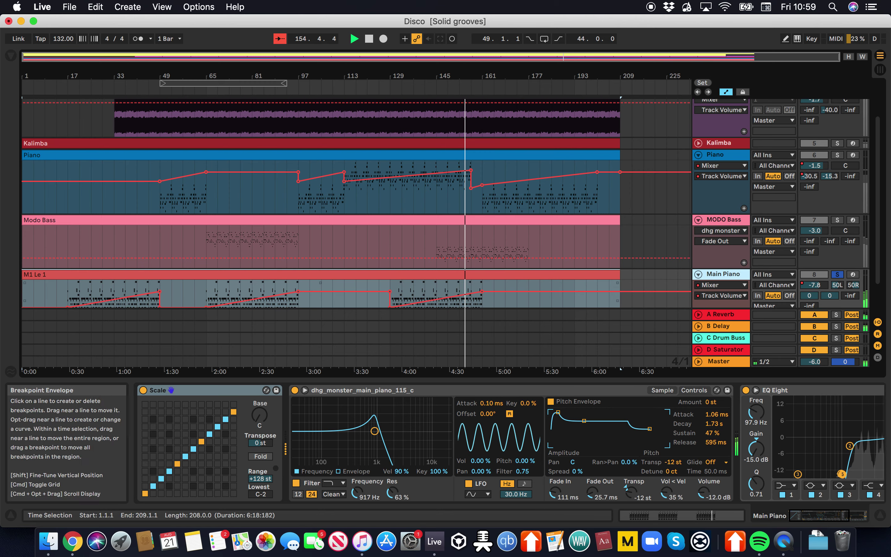
# Name the consolidated clip on the Main Piano track Main Piano.
pyautogui.click(574, 275)
pyautogui.press('super+r')
pyautogui.write('Main Pi')
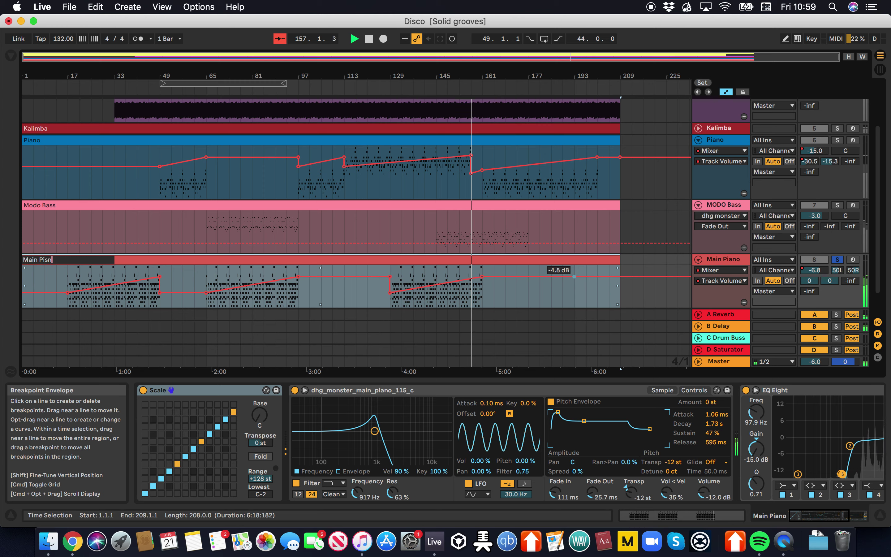
pyautogui.write('ano')
pyautogui.press('Return')
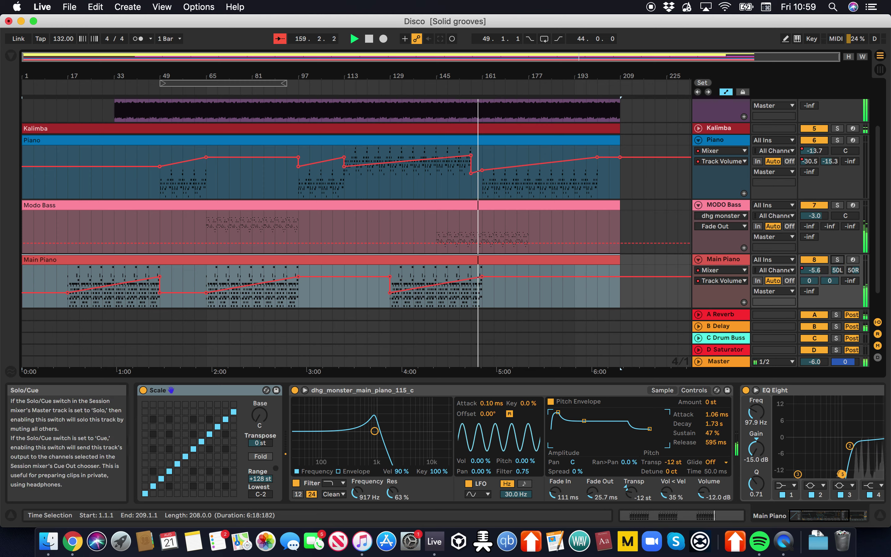
# Hide the device view, fold the Piano, MODO Bass and Main Piano tracks, and save the set.
pyautogui.scroll(3, 321, 232)
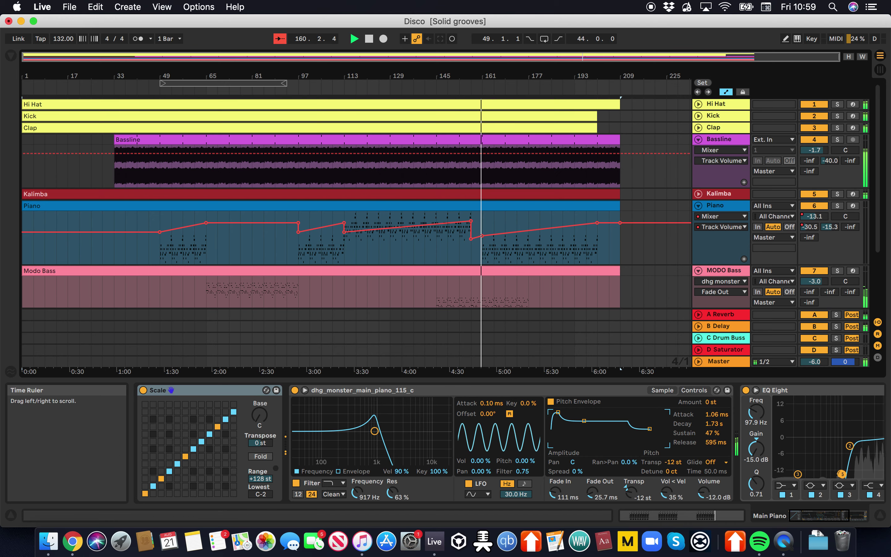
pyautogui.press('alt+super+l')
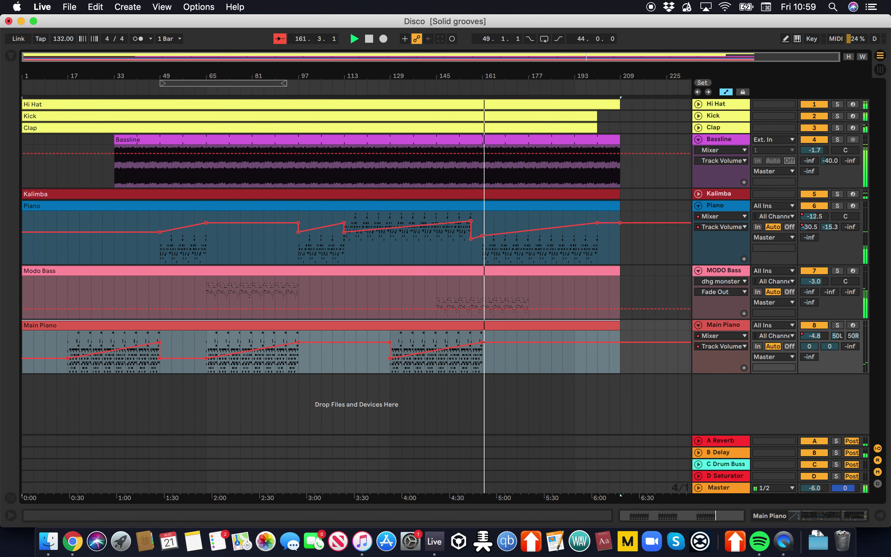
pyautogui.click(699, 206)
pyautogui.click(699, 218)
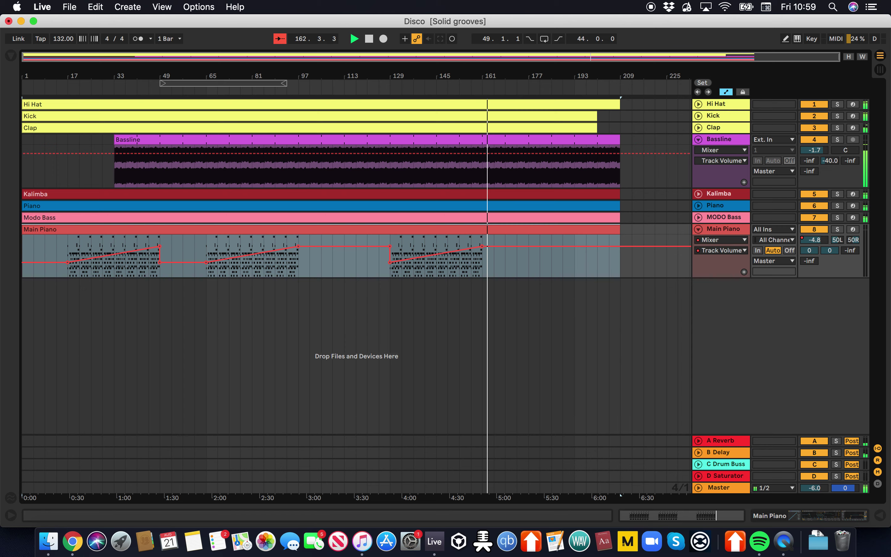
pyautogui.click(699, 229)
pyautogui.press('super+s')
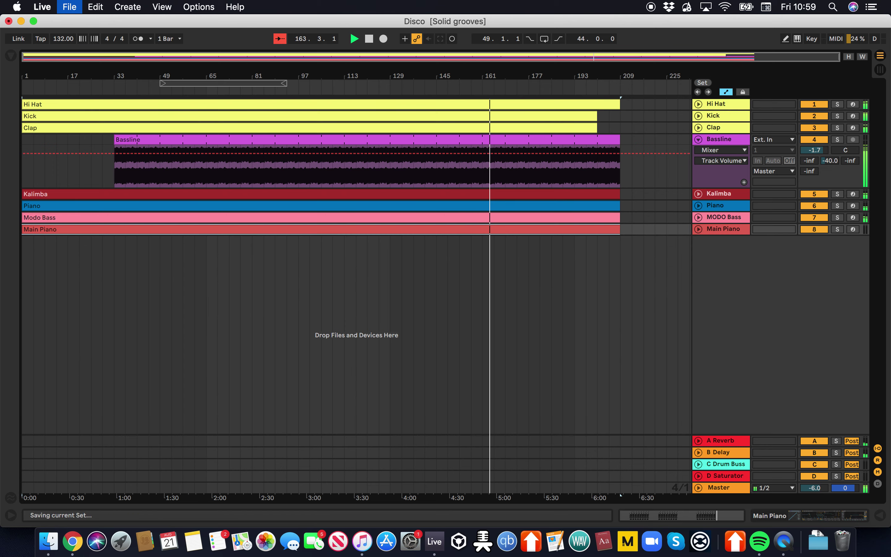
# Set the Bassline track's D Saturator send to -24.0 dB and fold the track.
pyautogui.moveTo(809, 172); pyautogui.dragTo(850, 161)
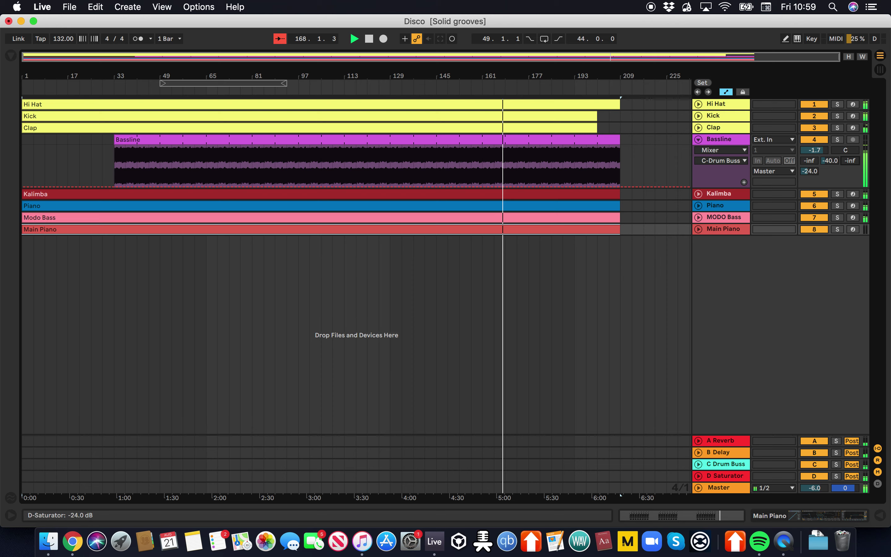
pyautogui.click(698, 139)
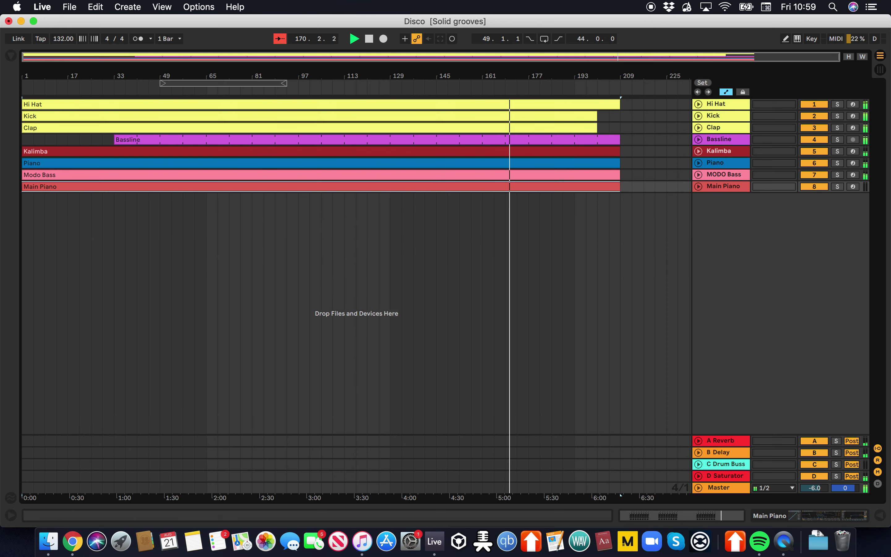
# Restart playback from the beginning of the arrangement and save the set.
pyautogui.doubleClick(369, 39)
pyautogui.press('space')
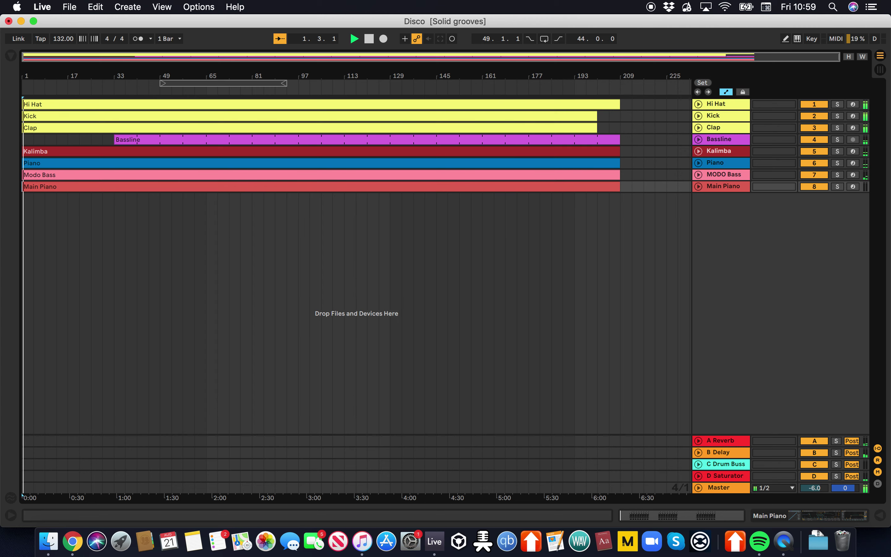
pyautogui.press('super+s')
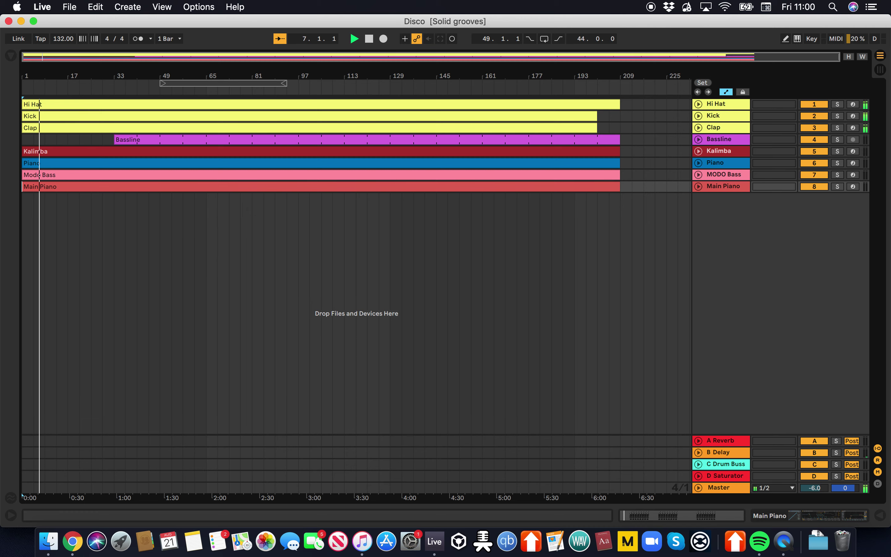
# Find the SPAN plug-in in the browser and add it to the Master track after the Mono device.
pyautogui.doubleClick(719, 487)
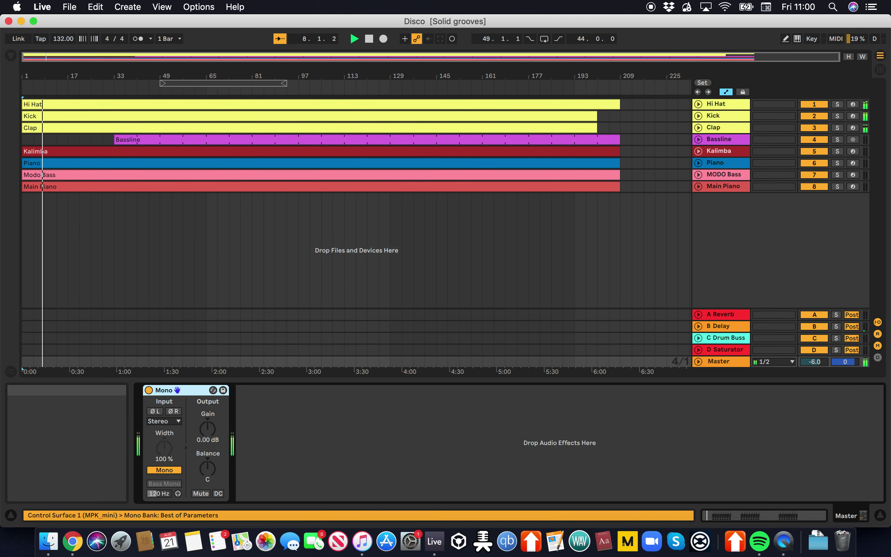
pyautogui.doubleClick(719, 487)
pyautogui.press('super+f')
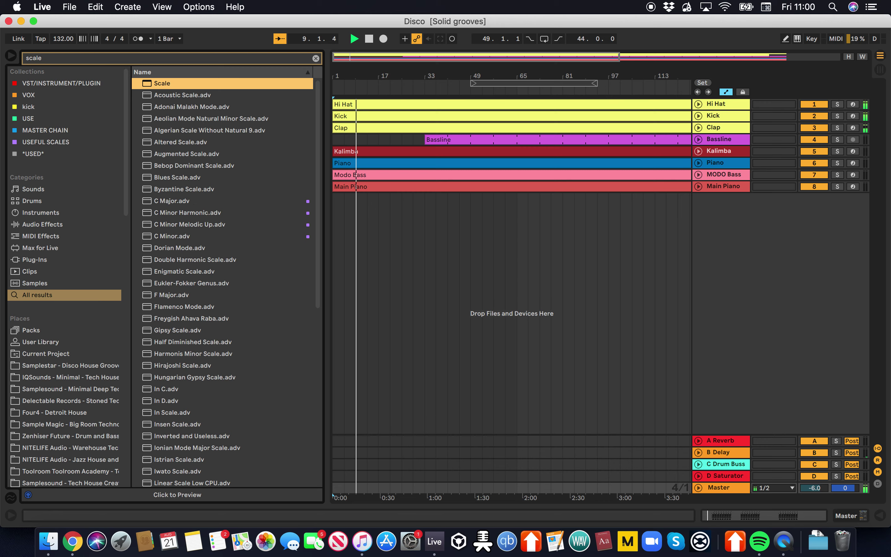
pyautogui.write('span')
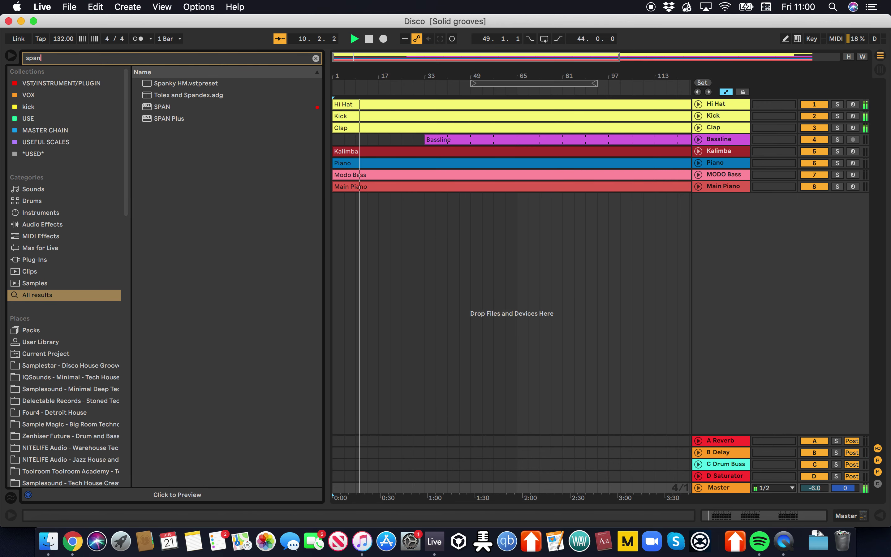
pyautogui.click(162, 107)
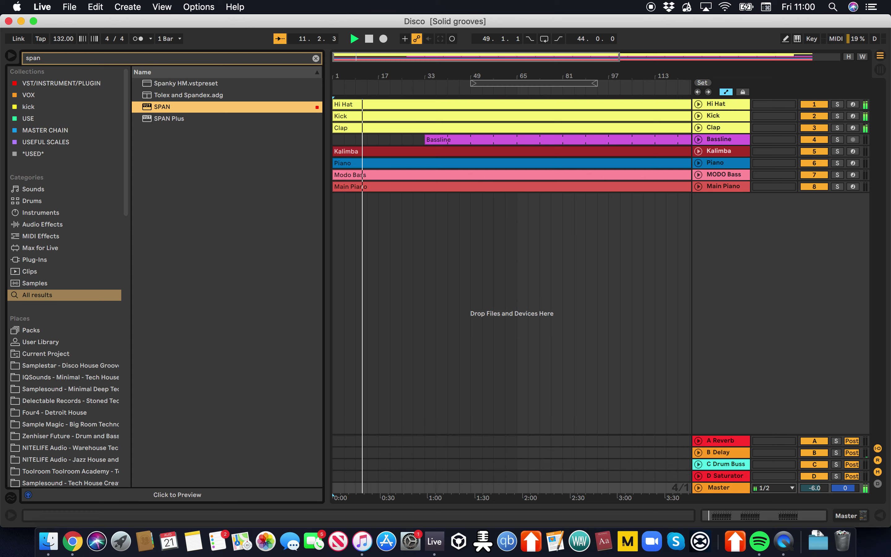
pyautogui.press('Return')
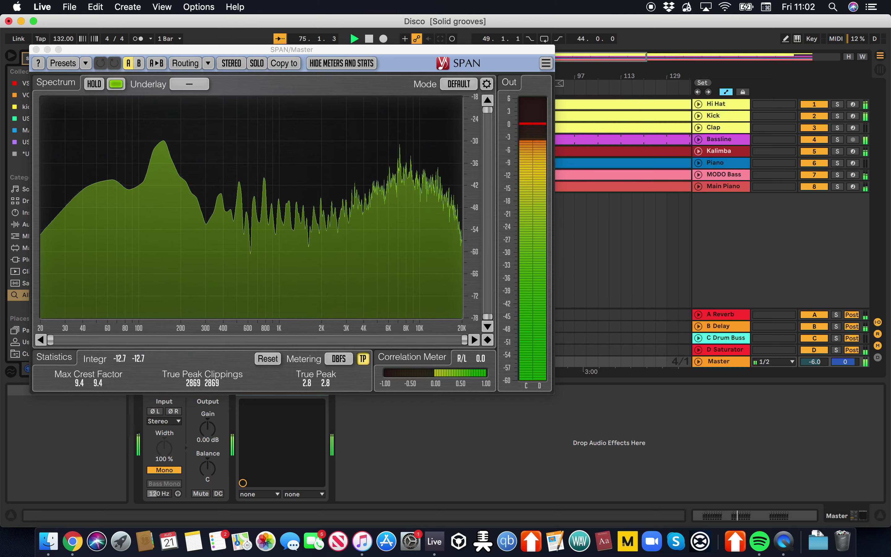
# Move the SPAN window clear of the arrangement and unfold every track from Hi Hat down to MODO Bass.
pyautogui.moveTo(292, 49); pyautogui.dragTo(651, 372)
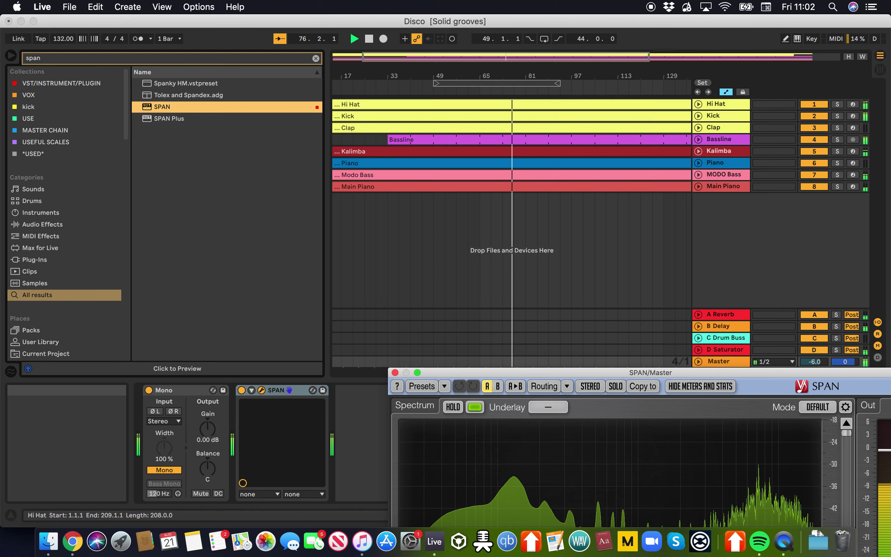
pyautogui.click(699, 105)
pyautogui.click(698, 159)
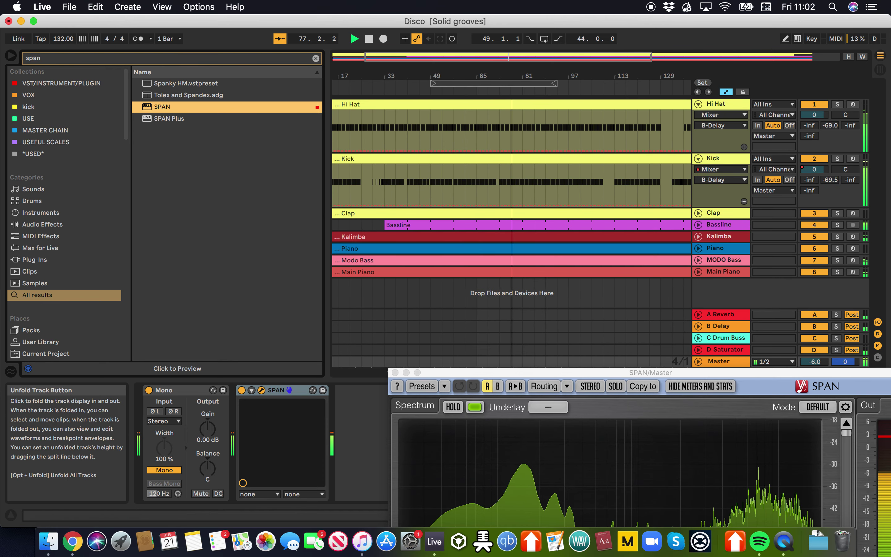
pyautogui.click(699, 213)
pyautogui.click(699, 278)
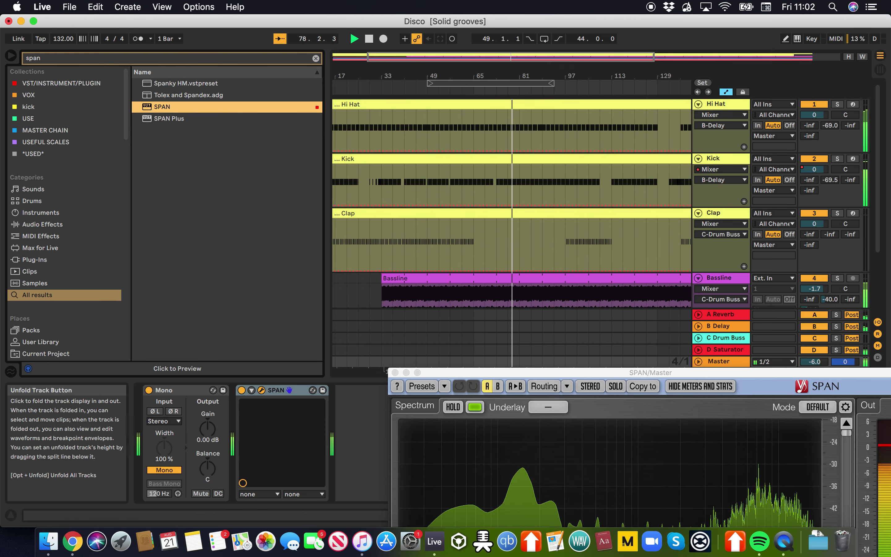
pyautogui.scroll(-3, 699, 278)
pyautogui.click(698, 271)
pyautogui.scroll(-5, 699, 272)
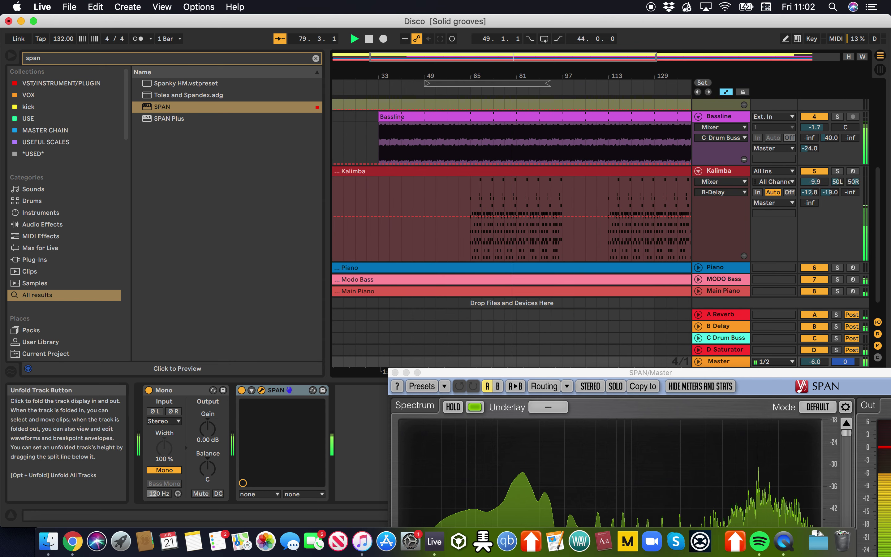
pyautogui.click(699, 268)
pyautogui.scroll(-4, 699, 268)
pyautogui.click(699, 263)
pyautogui.scroll(-3, 698, 263)
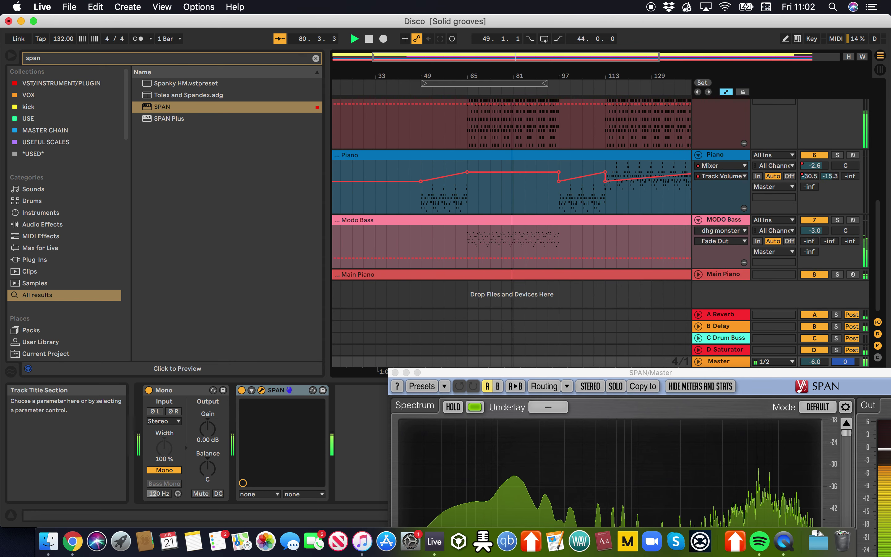
# Solo the Kalimba track and examine its device chain, comparing it with the MODO Bass track in solo.
pyautogui.scroll(3, 836, 155)
pyautogui.click(837, 132)
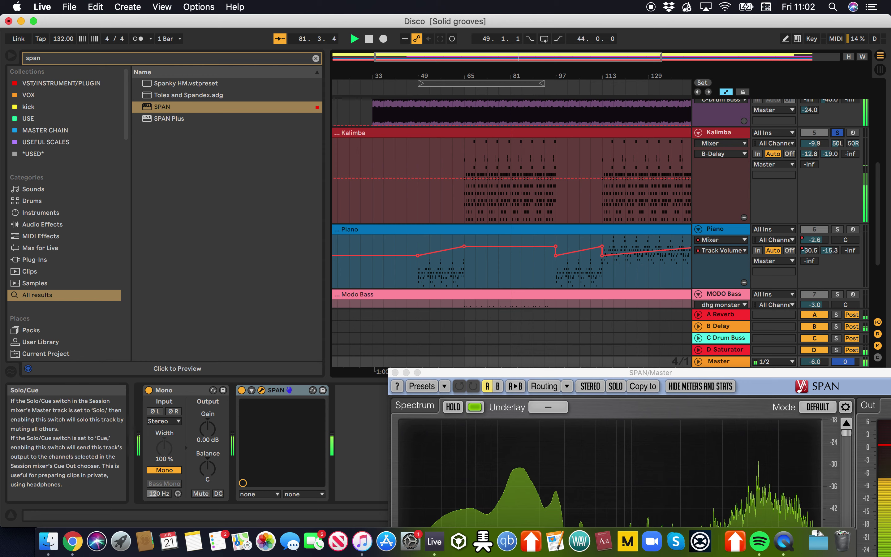
pyautogui.click(718, 131)
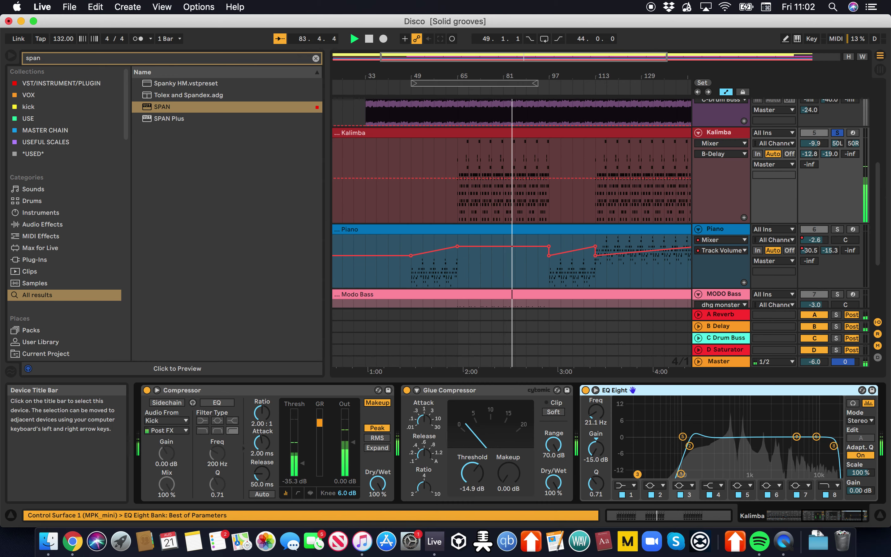
pyautogui.scroll(-3, 774, 203)
pyautogui.click(838, 213)
pyautogui.scroll(3, 722, 213)
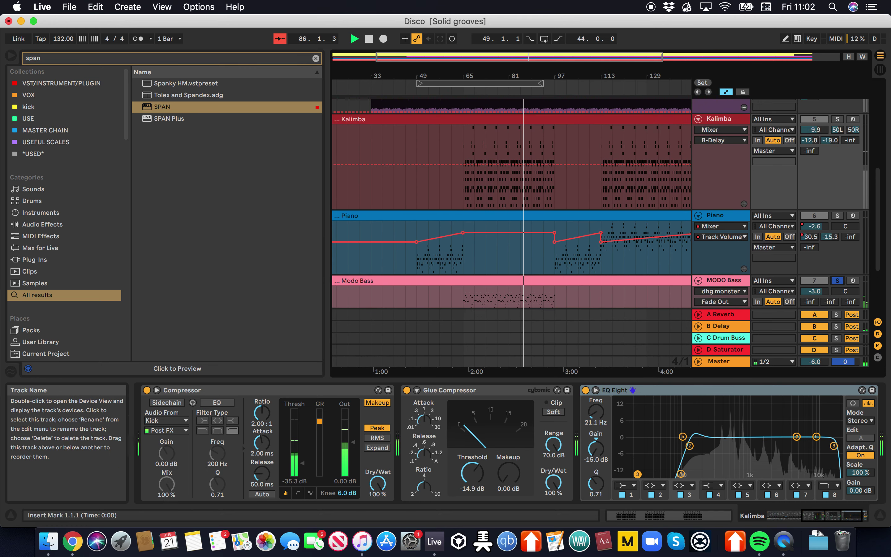
# Copy the Kalimba track's Glue Compressor to the MODO Bass track.
pyautogui.click(505, 390)
pyautogui.press('super+c')
pyautogui.scroll(-2, 626, 280)
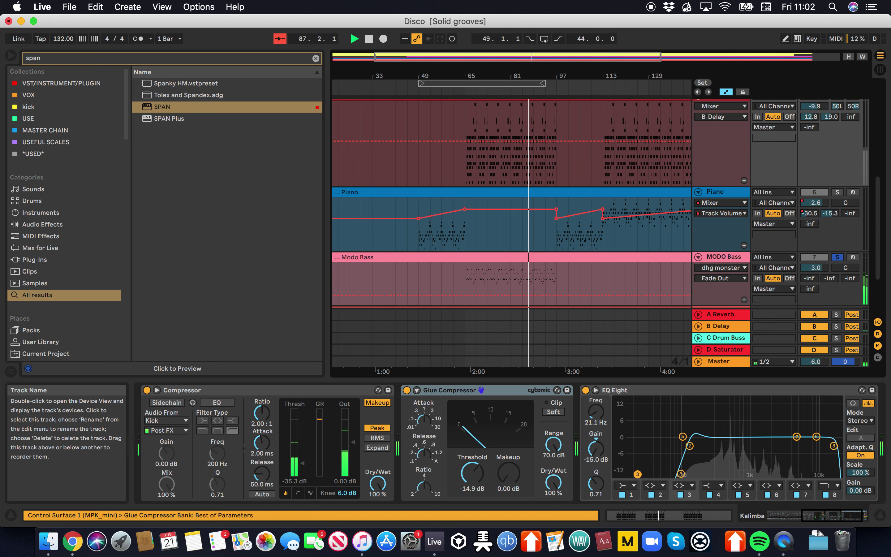
pyautogui.click(724, 257)
pyautogui.press('super+v')
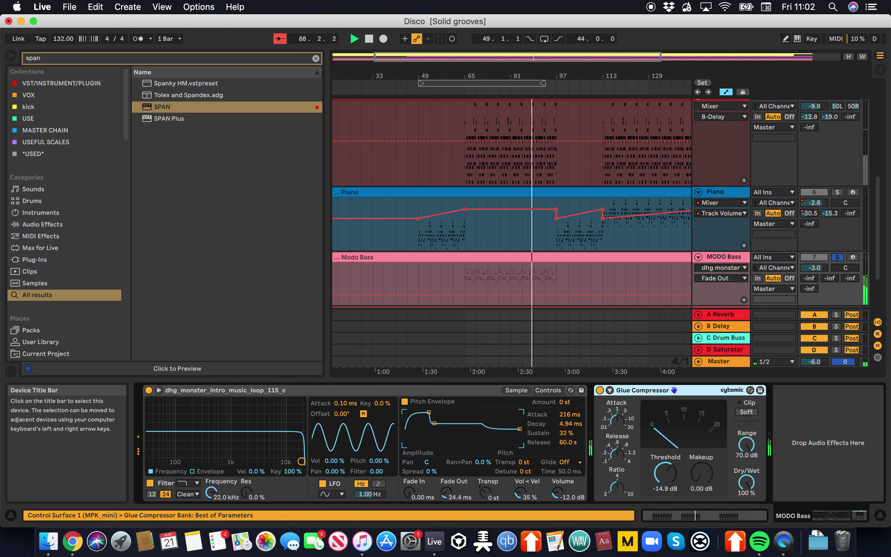
# Solo the Main Piano track and paste the copied Glue Compressor after its EQ Eight.
pyautogui.scroll(-2, 722, 214)
pyautogui.click(837, 234)
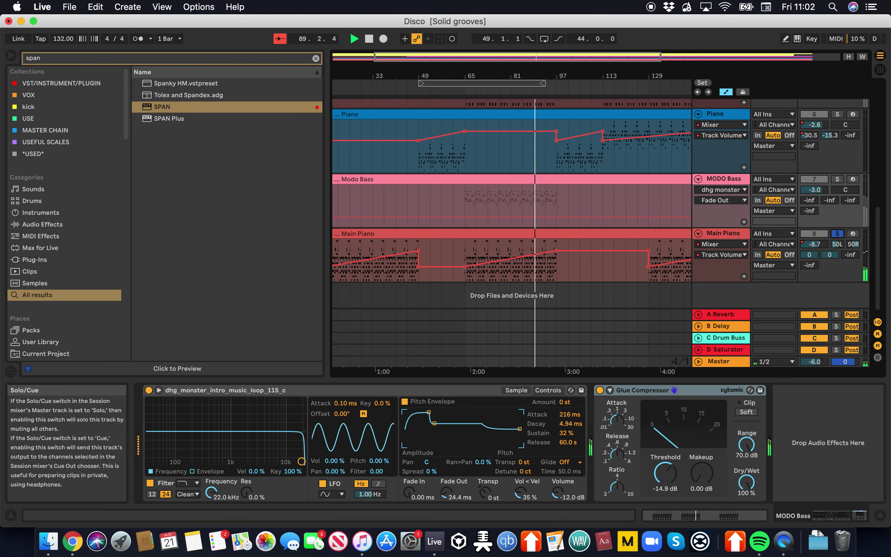
pyautogui.click(700, 391)
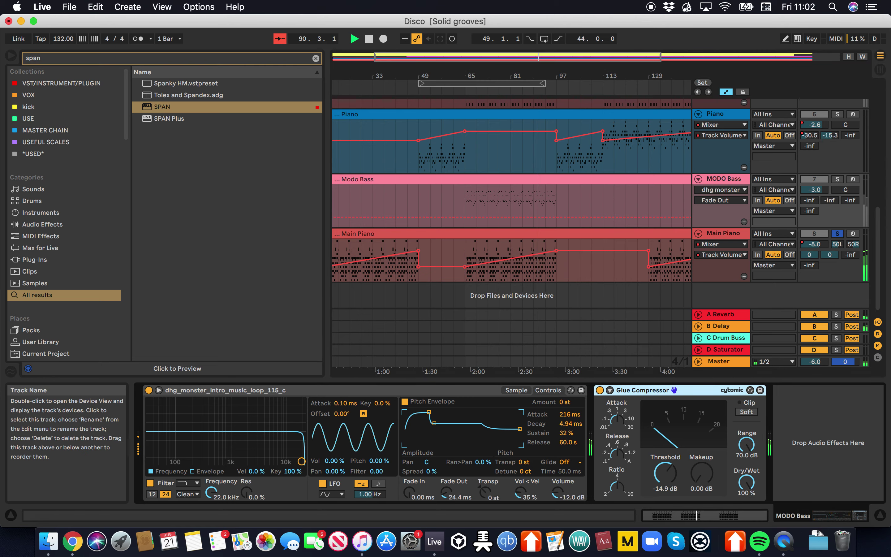
pyautogui.click(723, 233)
pyautogui.hscroll(6, 714, 391)
pyautogui.click(847, 442)
pyautogui.press('super+v')
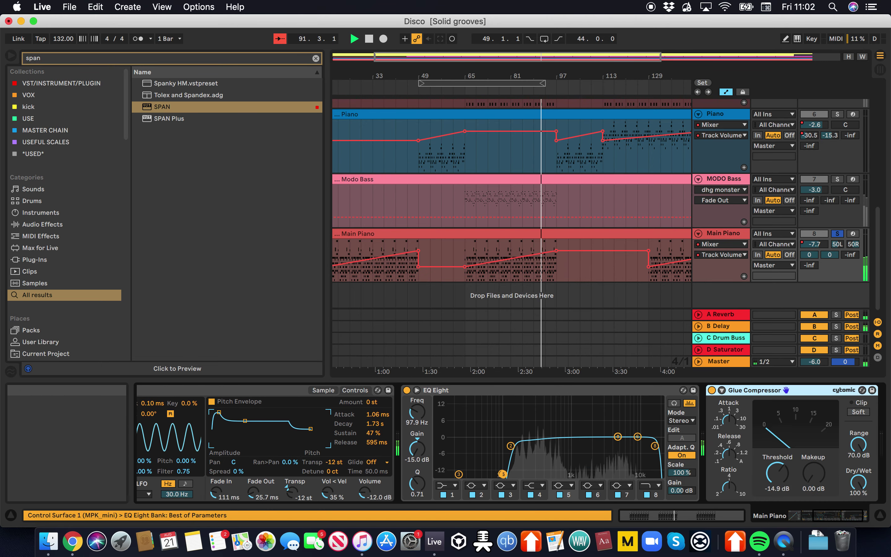
# Unsolo the Main Piano track and sidechain its Glue Compressor to the Kick track.
pyautogui.click(838, 234)
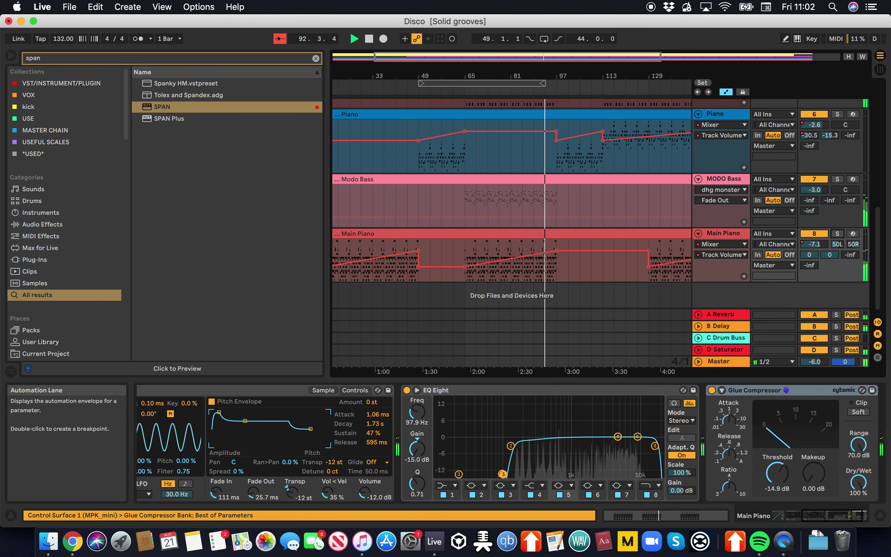
pyautogui.click(722, 390)
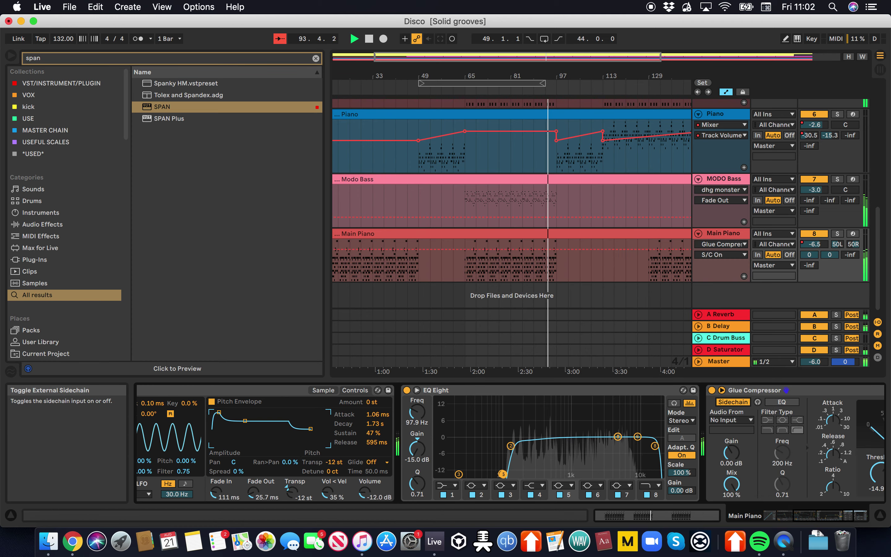
pyautogui.click(731, 420)
pyautogui.click(724, 316)
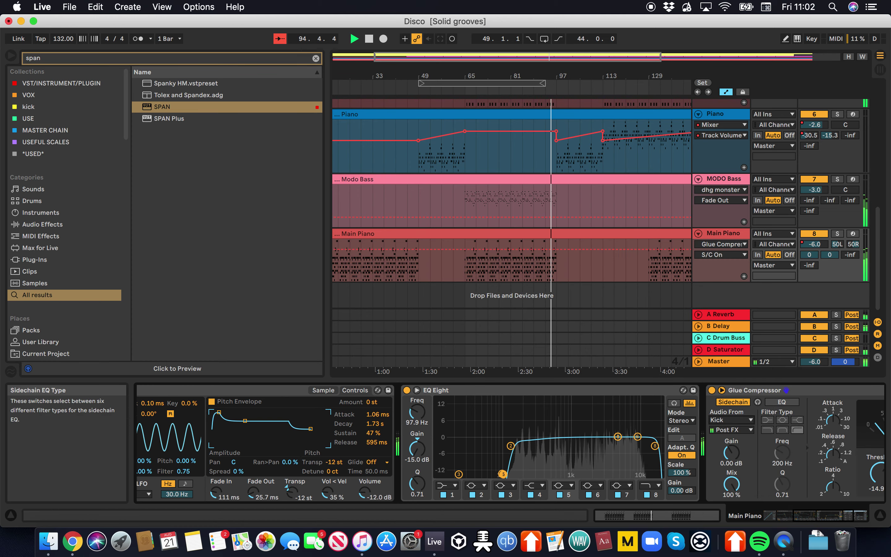
# Sidechain the MODO Bass track's Glue Compressor to the Kick track.
pyautogui.click(724, 178)
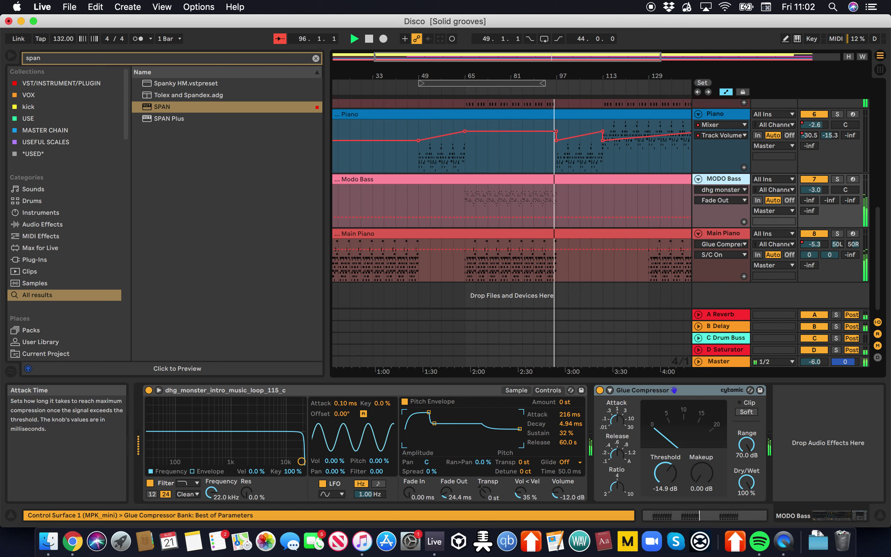
pyautogui.click(610, 391)
pyautogui.click(620, 420)
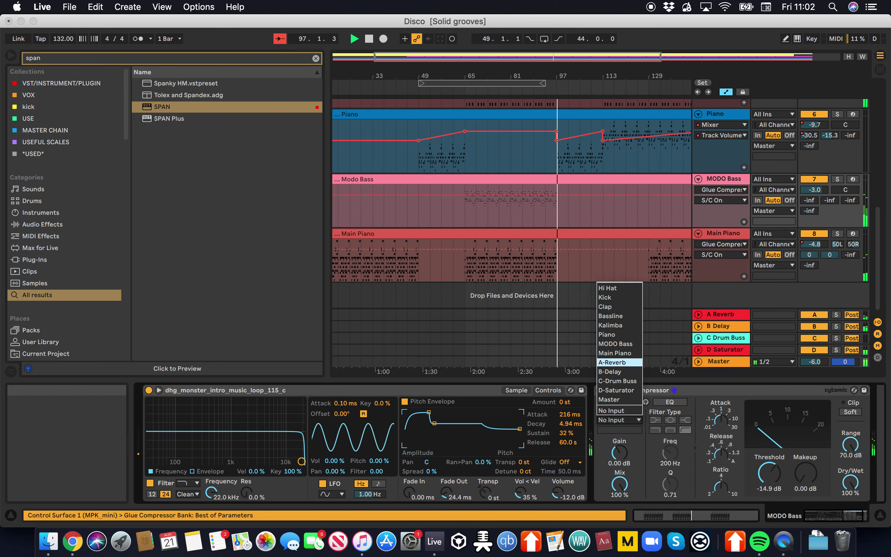
pyautogui.click(612, 298)
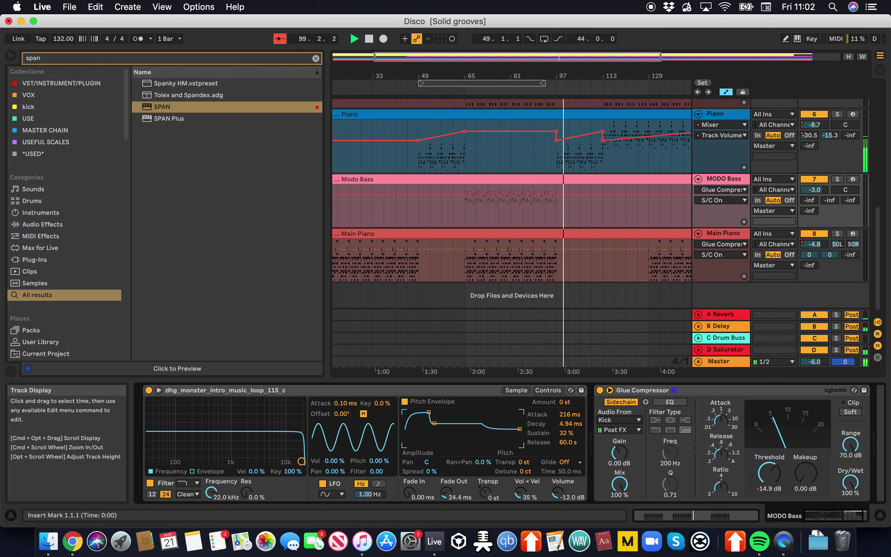
# Enable the sidechain on the Kalimba track's Glue Compressor, with Clap as its audio source.
pyautogui.scroll(5, 632, 280)
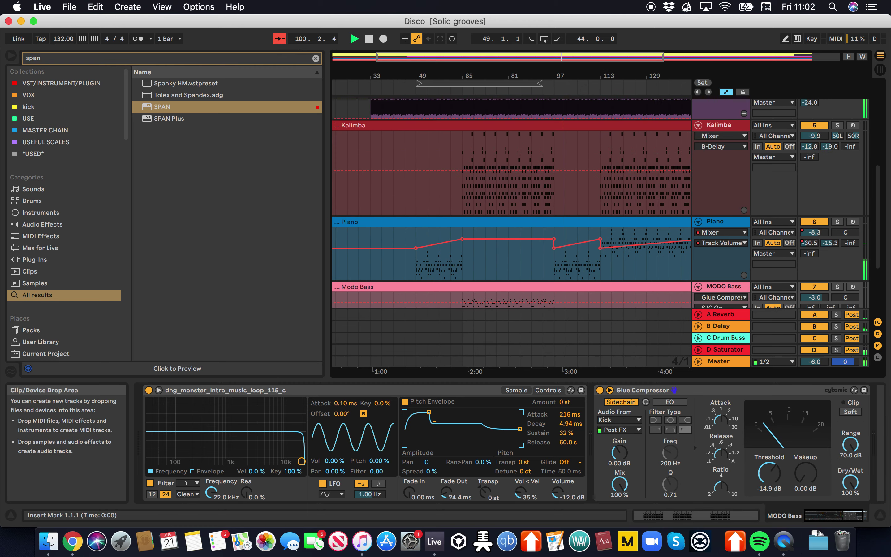
pyautogui.click(720, 141)
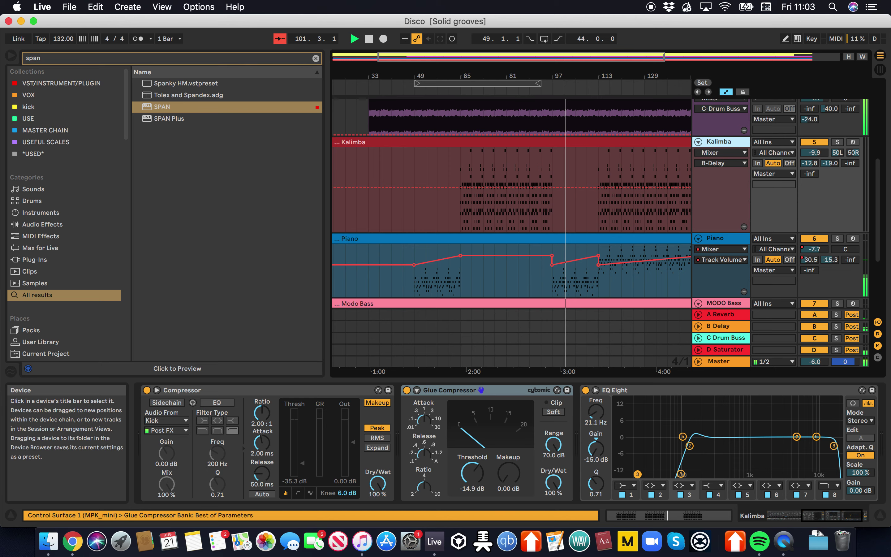
pyautogui.click(451, 390)
pyautogui.hscroll(3, 451, 390)
pyautogui.hscroll(-5, 451, 390)
pyautogui.click(520, 390)
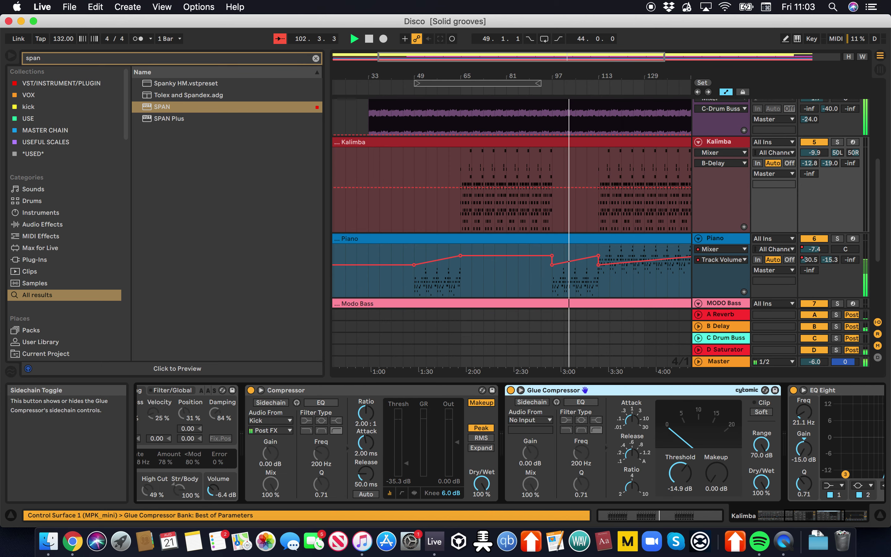
pyautogui.click(530, 420)
pyautogui.click(522, 307)
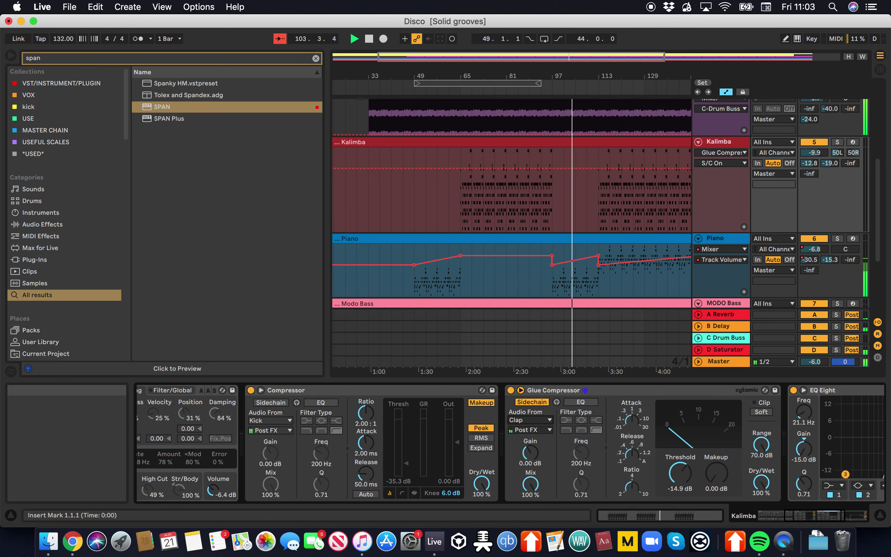
pyautogui.click(531, 420)
pyautogui.click(523, 307)
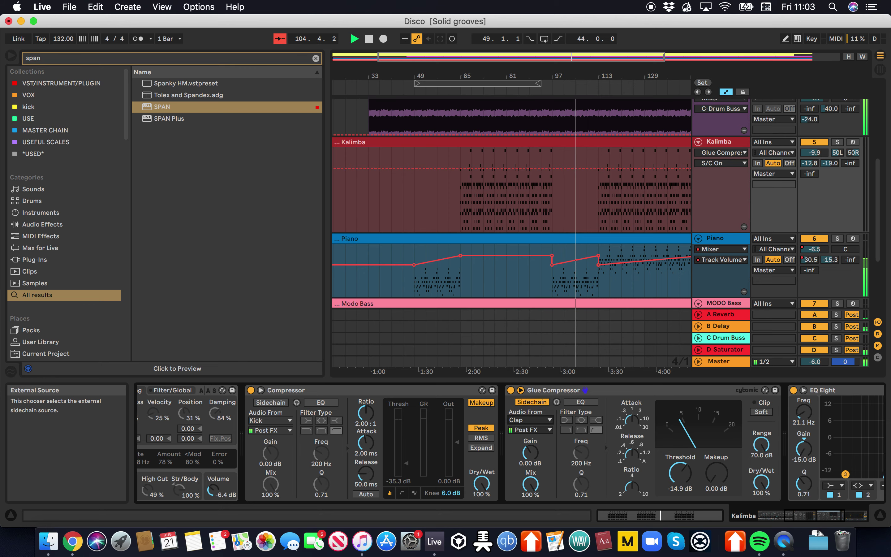
pyautogui.hscroll(1, 552, 439)
pyautogui.scroll(2, 512, 221)
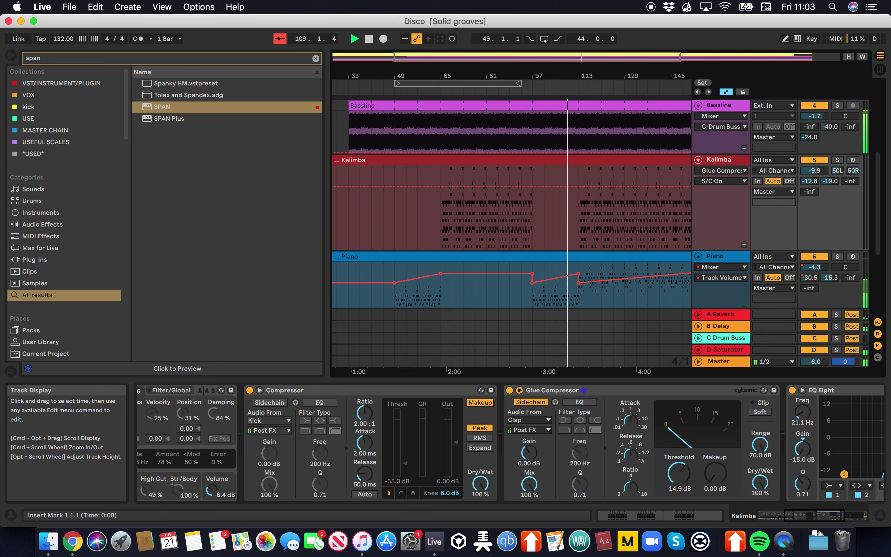
pyautogui.click(584, 390)
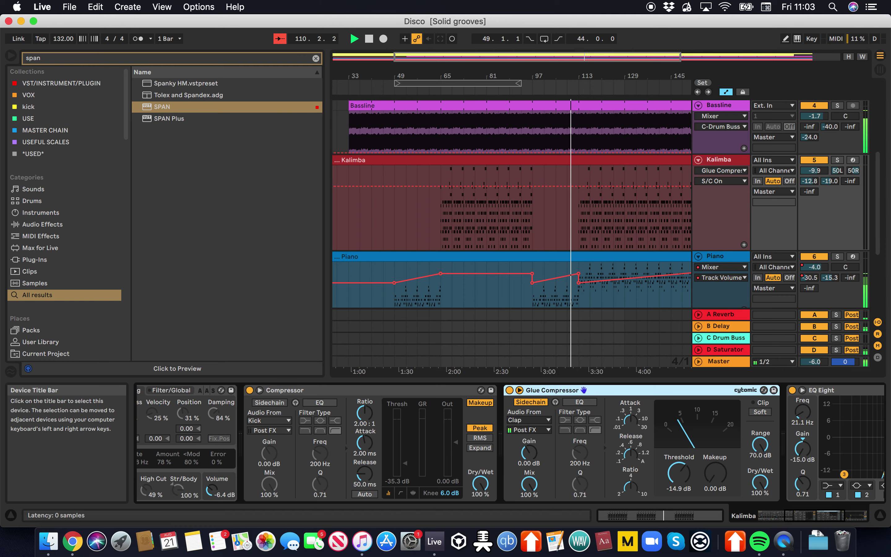
pyautogui.click(716, 257)
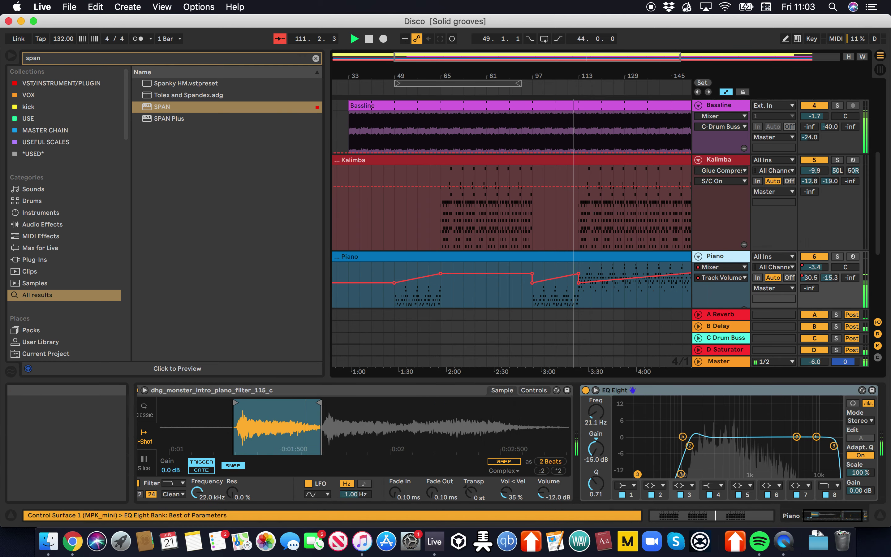
pyautogui.click(700, 405)
pyautogui.hscroll(-4, 700, 413)
pyautogui.scroll(-3, 612, 274)
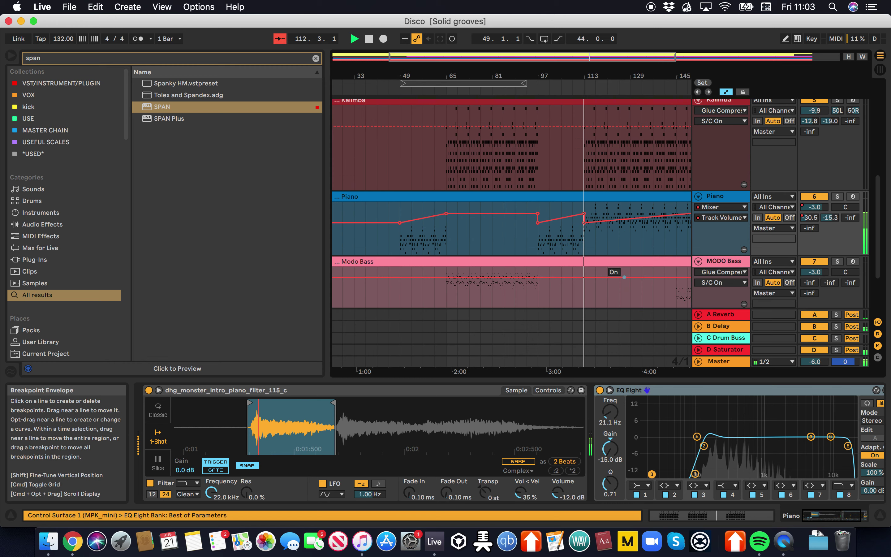
pyautogui.click(719, 197)
pyautogui.scroll(3, 719, 196)
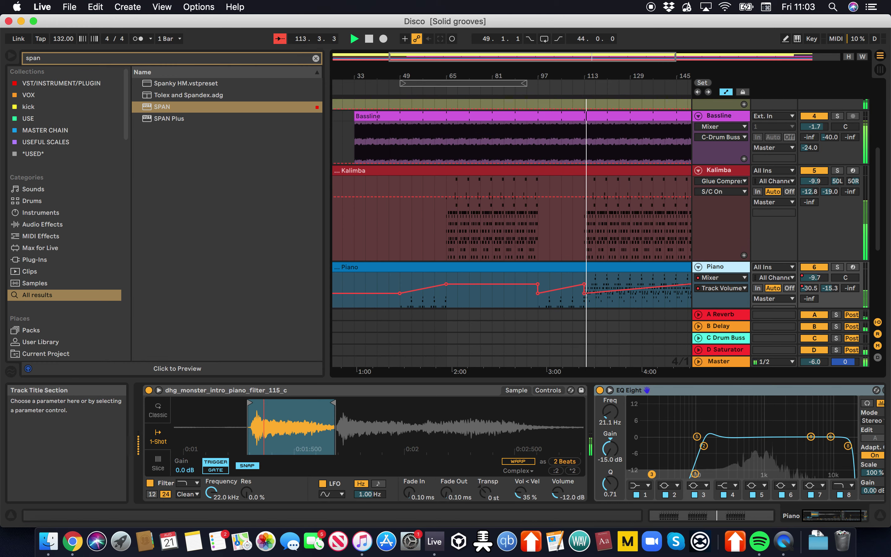
pyautogui.click(719, 170)
pyautogui.scroll(-4, 516, 221)
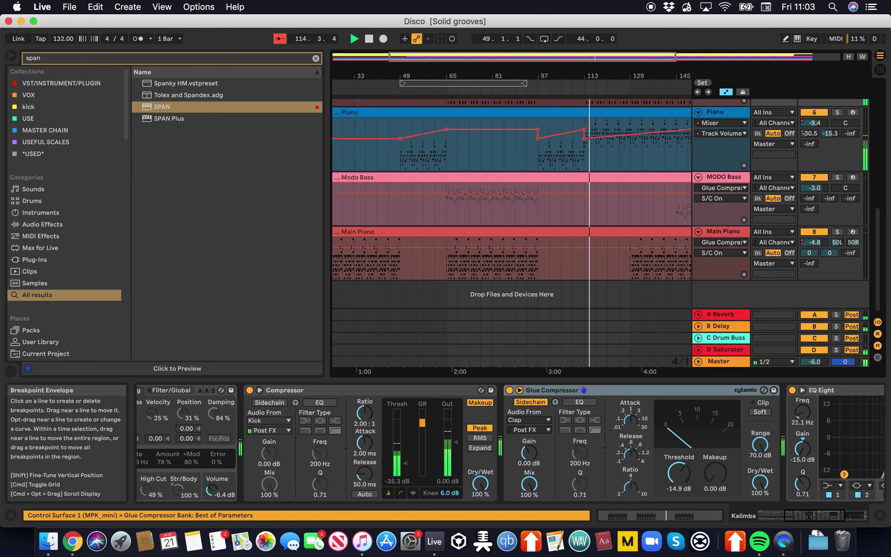
# Copy the Main Piano track's Kick-sidechained Glue Compressor to the Piano track, after its EQ Eight.
pyautogui.click(723, 232)
pyautogui.click(729, 390)
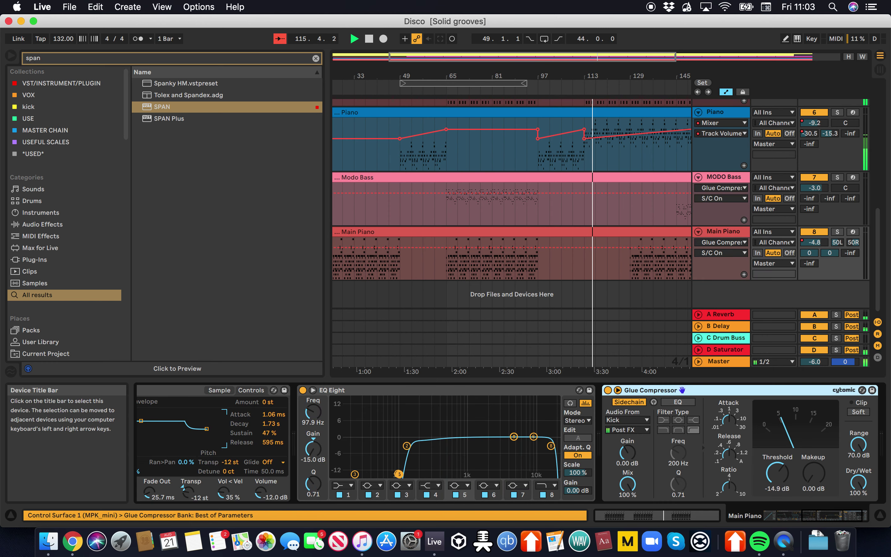
pyautogui.press('super+c')
pyautogui.scroll(3, 627, 254)
pyautogui.scroll(2, 648, 229)
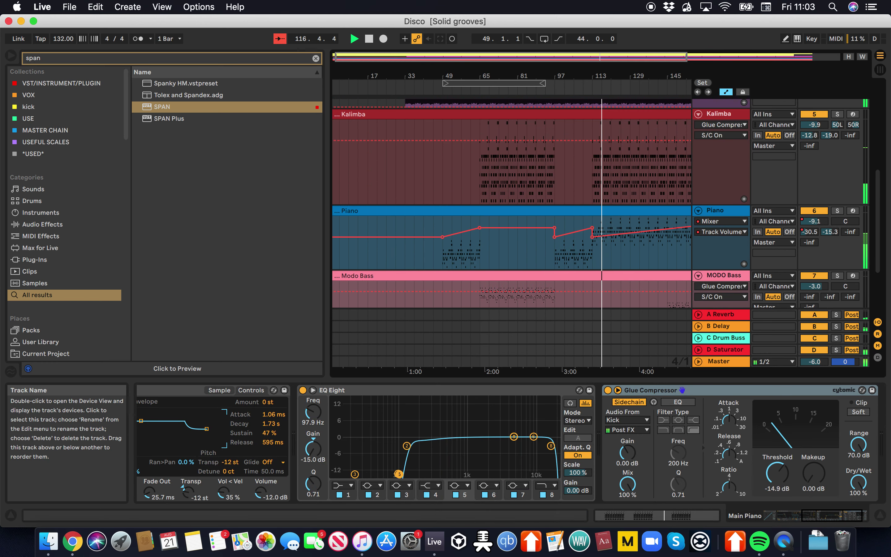
pyautogui.click(716, 210)
pyautogui.click(681, 391)
pyautogui.press('super+v')
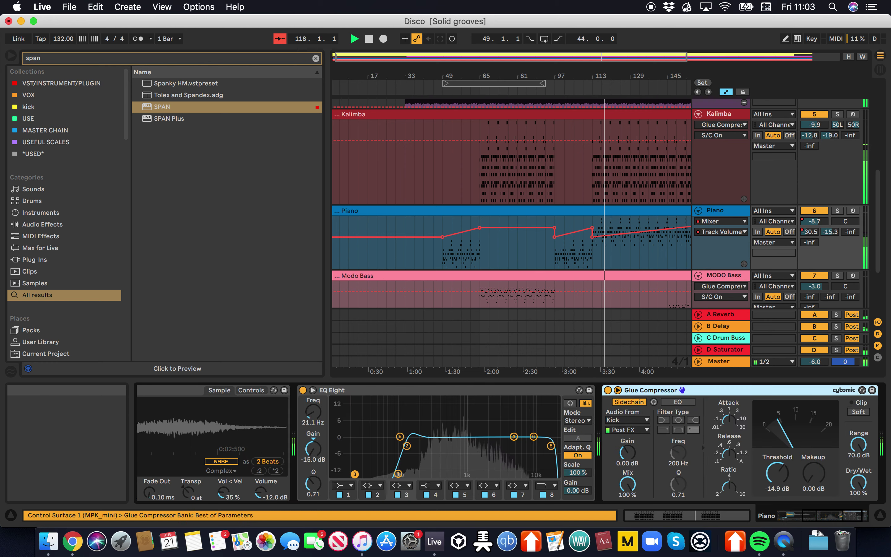
# Paste the copied Glue Compressor onto the Bassline track and place it before the EQ Eight.
pyautogui.scroll(2, 512, 213)
pyautogui.click(719, 134)
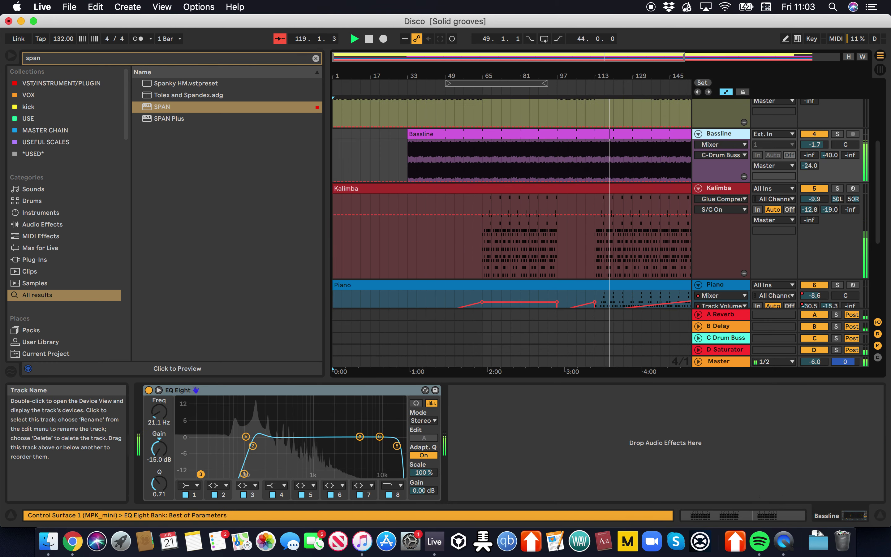
pyautogui.click(656, 391)
pyautogui.press('super+v')
pyautogui.moveTo(589, 390); pyautogui.dragTo(148, 413)
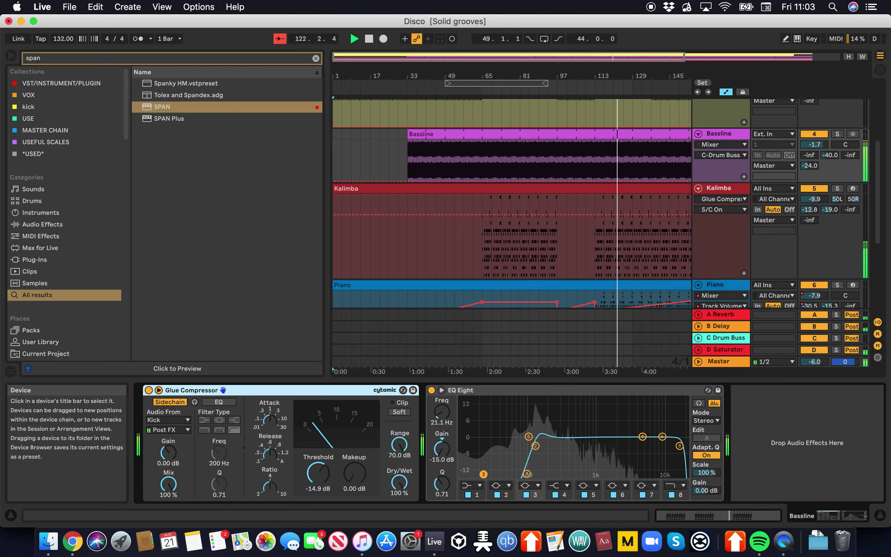
# Paste the copied Glue Compressor onto the Hi Hat track and set its threshold to -8.57 dB.
pyautogui.scroll(5, 512, 202)
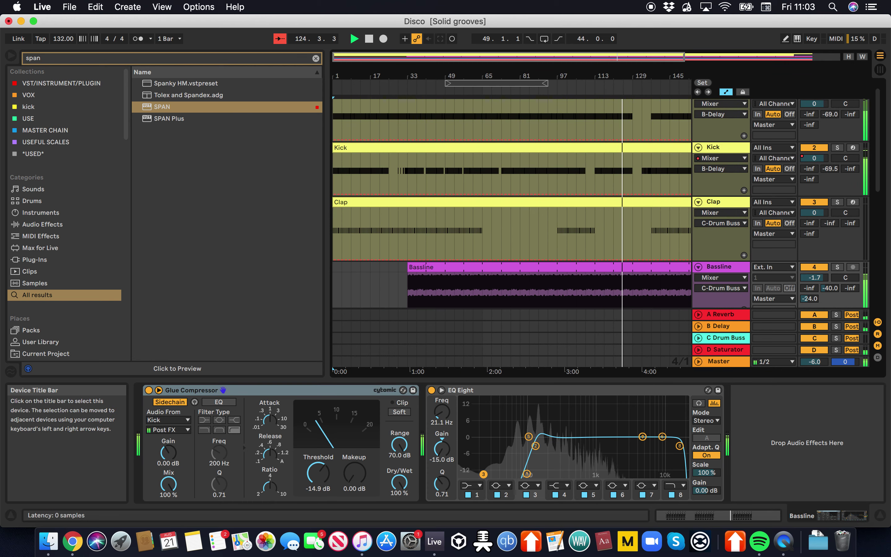
pyautogui.scroll(1, 512, 203)
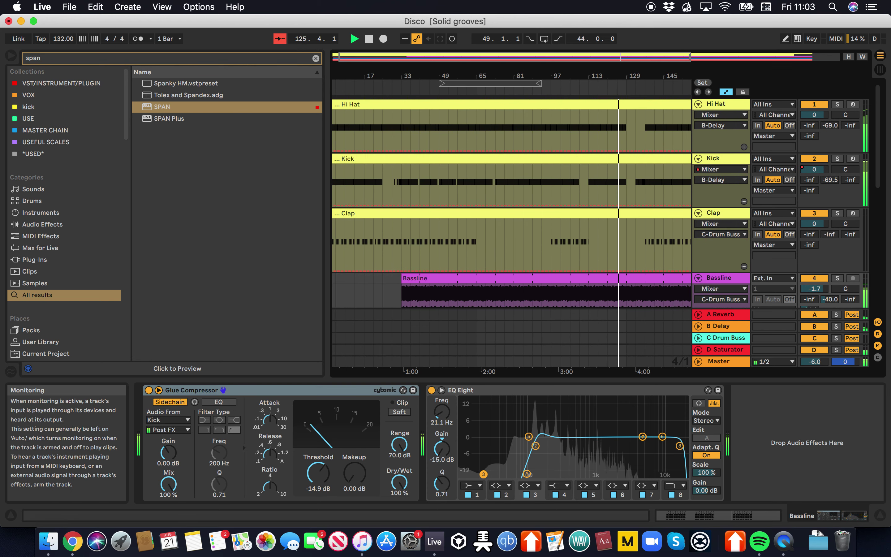
pyautogui.click(716, 104)
pyautogui.click(645, 428)
pyautogui.press('super+v')
pyautogui.doubleClick(777, 474)
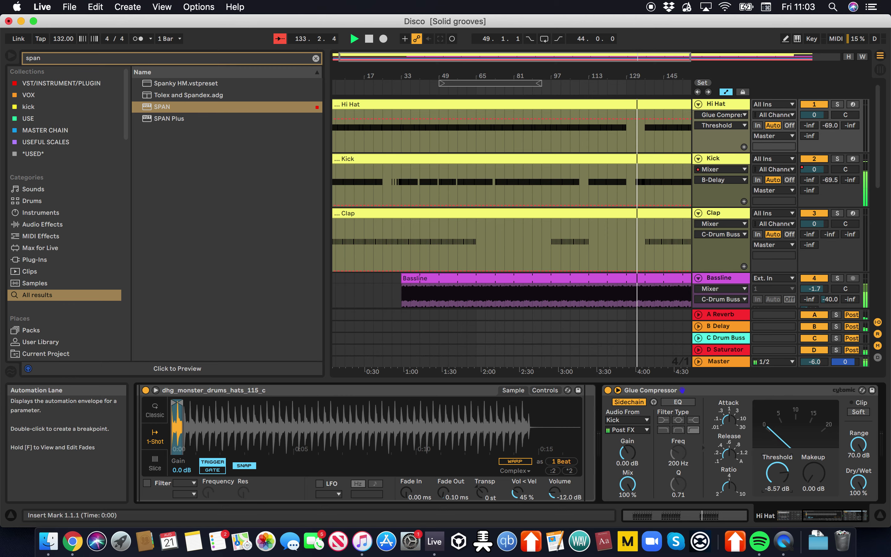
# Search the browser for "cho" and add the Chorus effect after the Main Piano track's Glue Compressor.
pyautogui.scroll(-8, 512, 228)
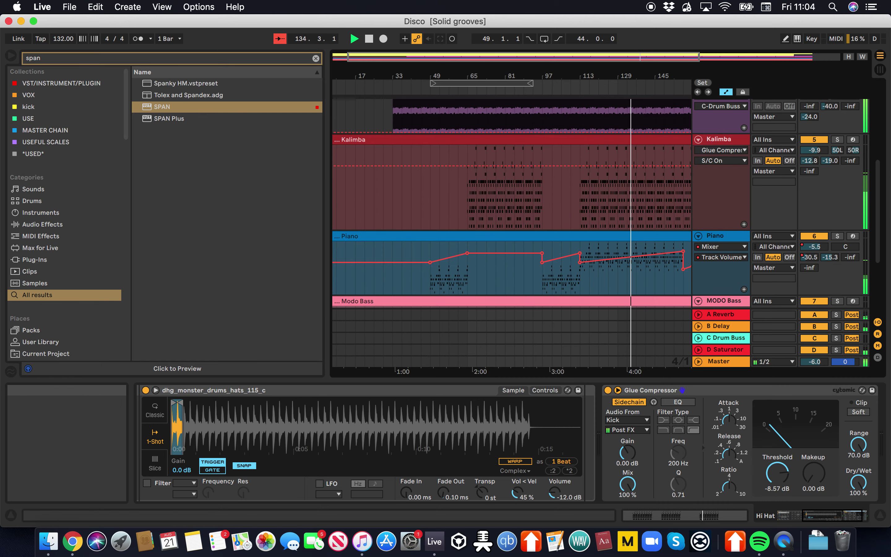
pyautogui.press('super+alt+l')
pyautogui.scroll(-3, 614, 373)
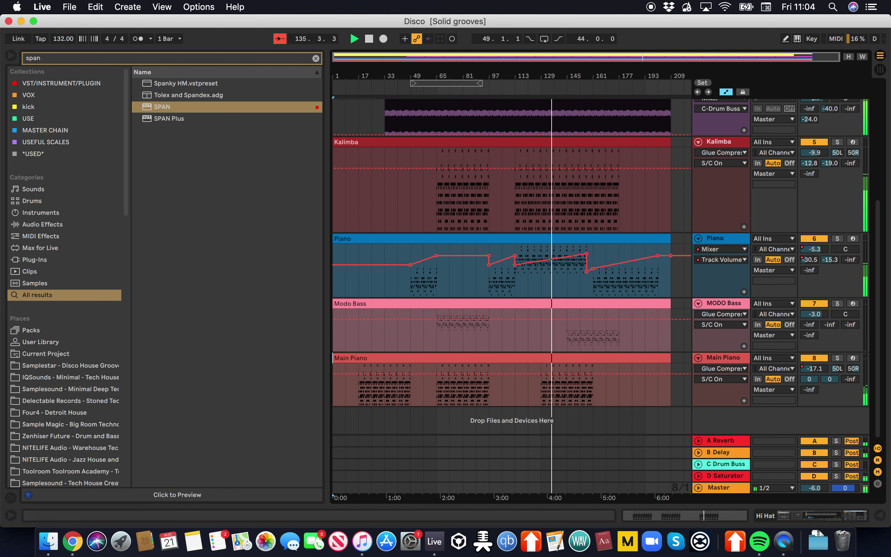
pyautogui.click(837, 358)
pyautogui.click(837, 358)
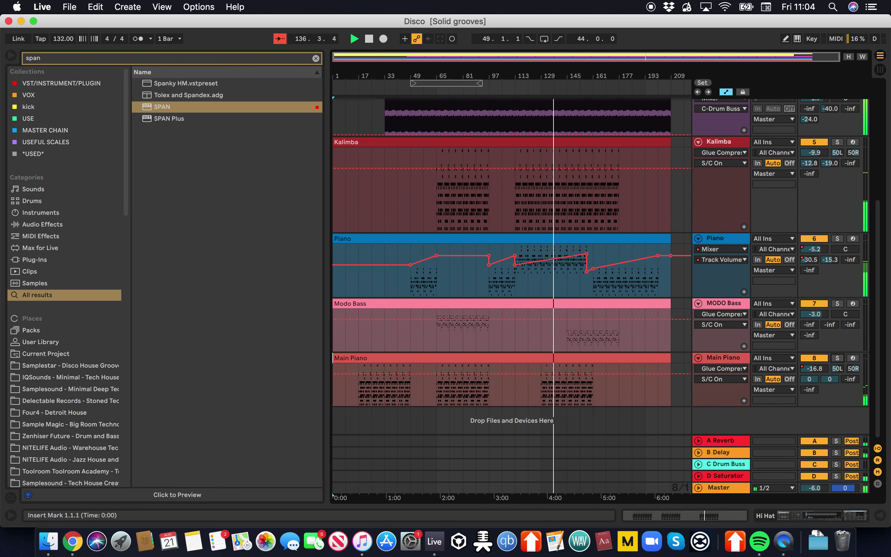
pyautogui.press('super+f')
pyautogui.write('cho')
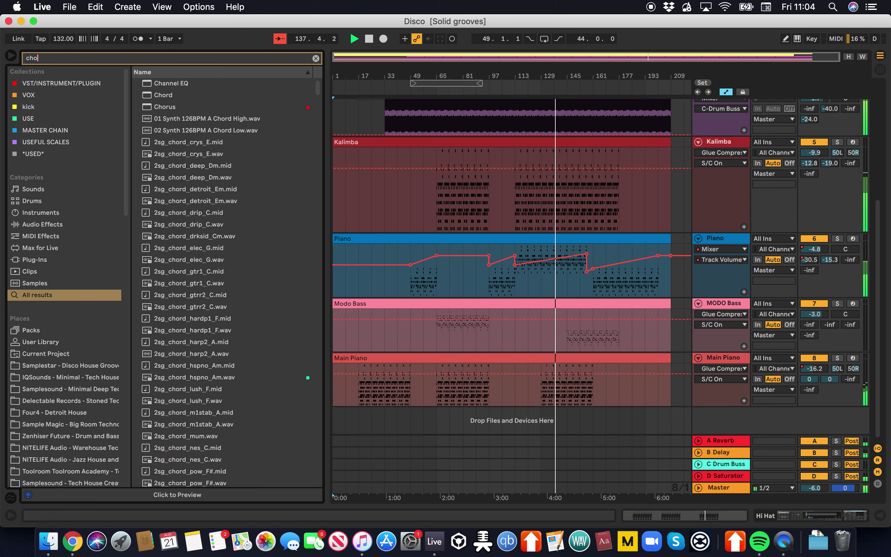
pyautogui.press('Down')
pyautogui.press('Down')
pyautogui.press('Return')
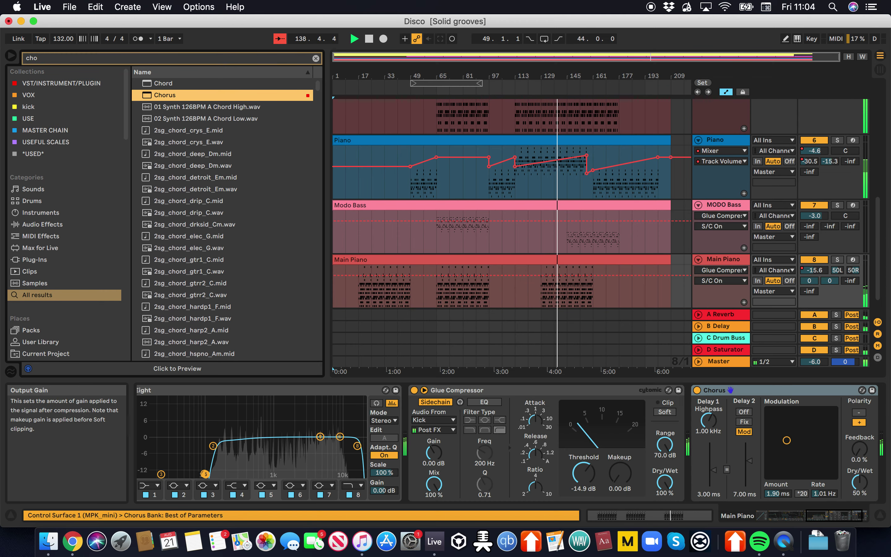
# Set the Main Piano's Chorus to 11% dry/wet, with a modulation amount of 0.08 ms and a rate of 0.54 Hz.
pyautogui.moveTo(860, 481); pyautogui.dragTo(860, 483)
pyautogui.moveTo(787, 441); pyautogui.dragTo(780, 468)
pyautogui.click(802, 494)
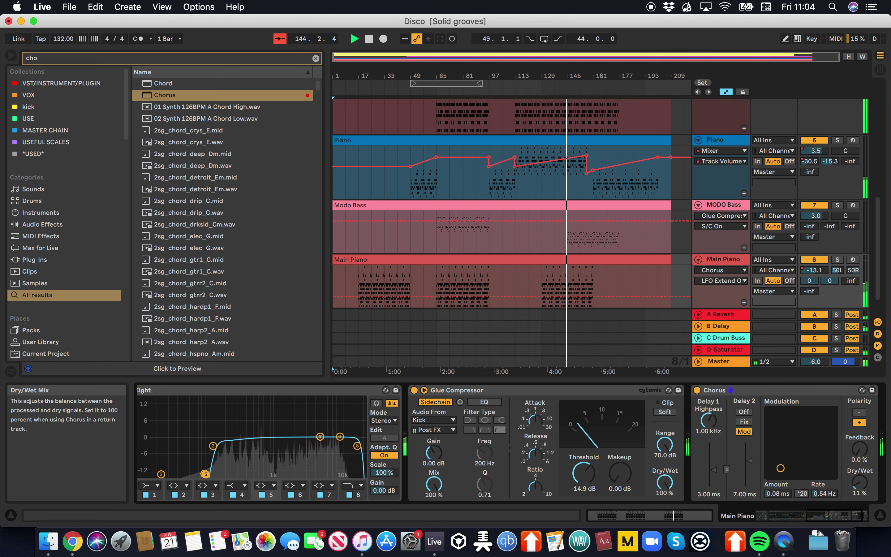
# Hide the device view, set the Main Piano track's D-Saturator send to -12.0 dB, and save the set.
pyautogui.press('super+alt+l')
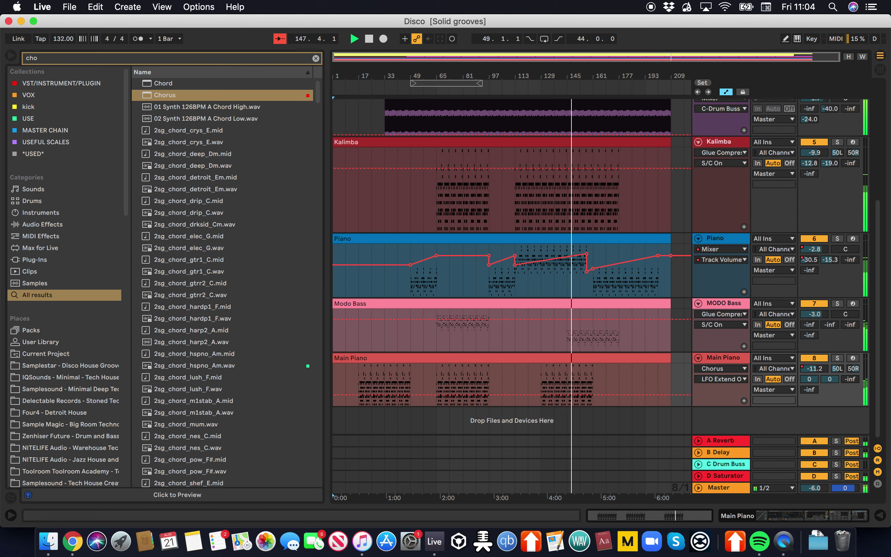
pyautogui.moveTo(809, 390); pyautogui.dragTo(809, 383)
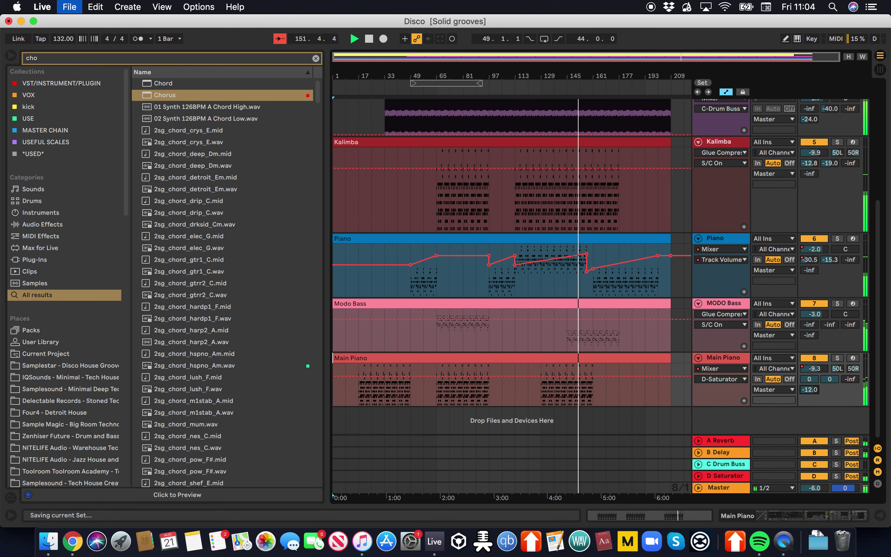
# Hide the browser and bring up the master's SPAN analyser window over the arrangement.
pyautogui.press('alt+super+b')
pyautogui.scroll(8, 356, 265)
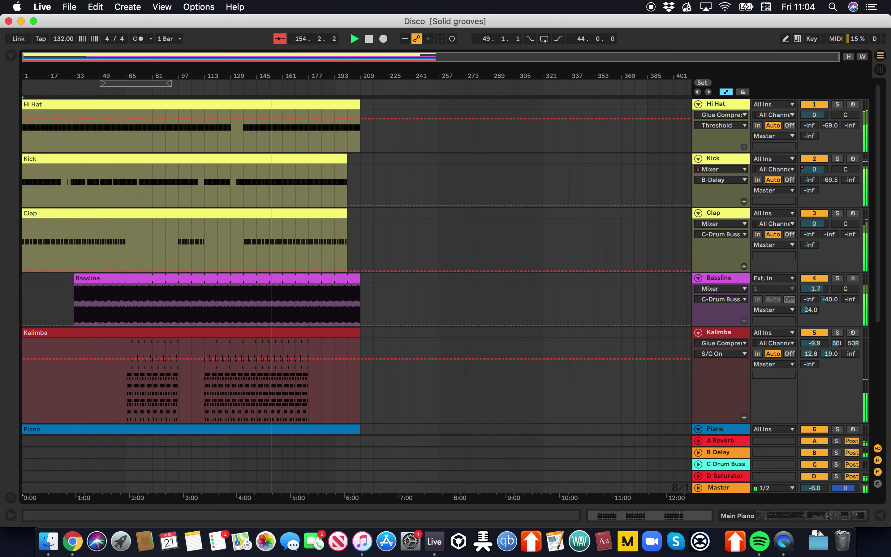
pyautogui.press('alt+super+p')
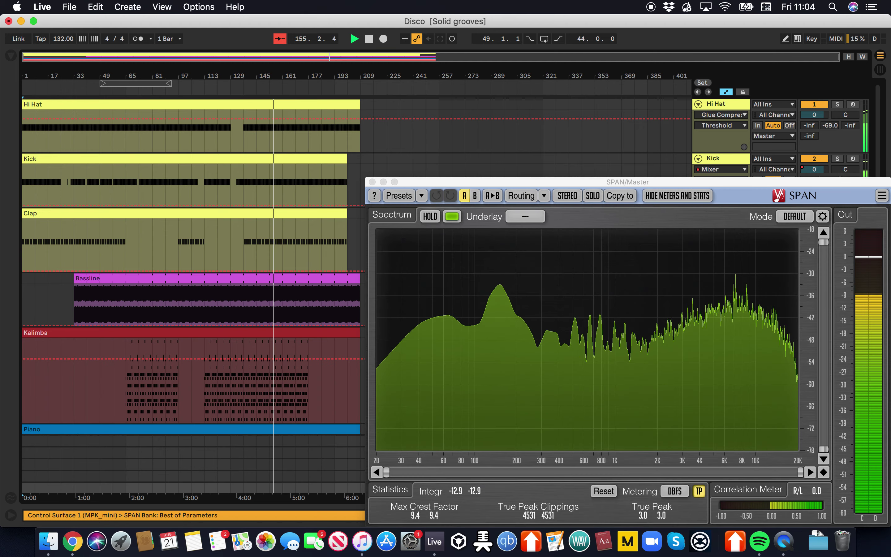
# Hide the SPAN plug-in window and search the browser for "ech".
pyautogui.press('alt+super+p')
pyautogui.click(256, 185)
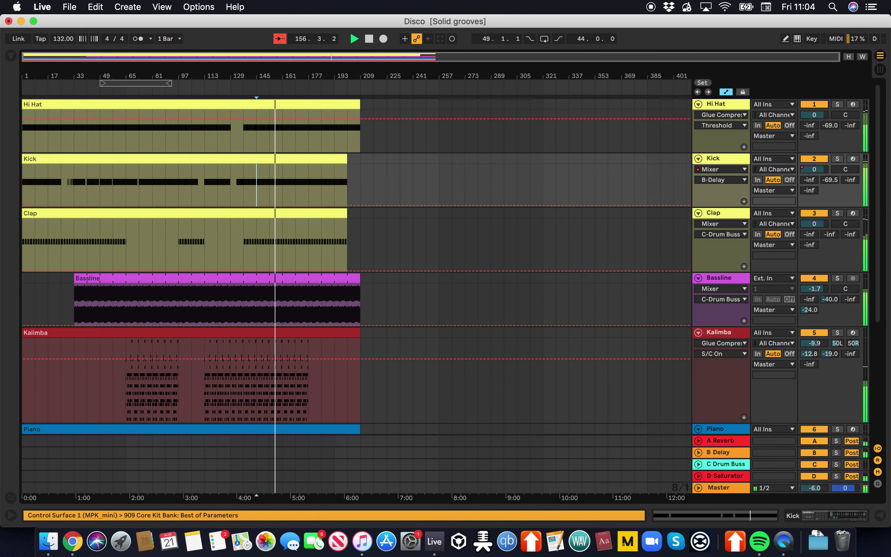
pyautogui.press('+')
pyautogui.scroll(-5, 357, 258)
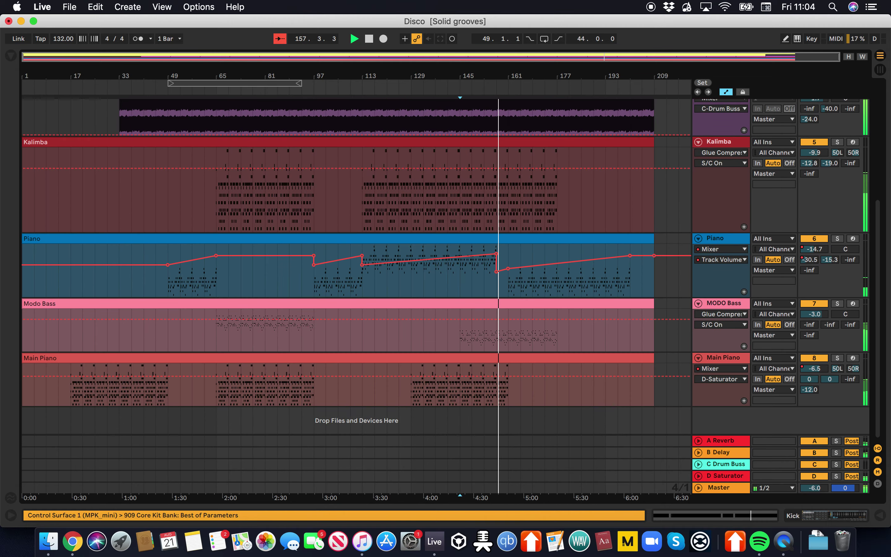
pyautogui.scroll(2, 357, 306)
pyautogui.scroll(-2, 356, 305)
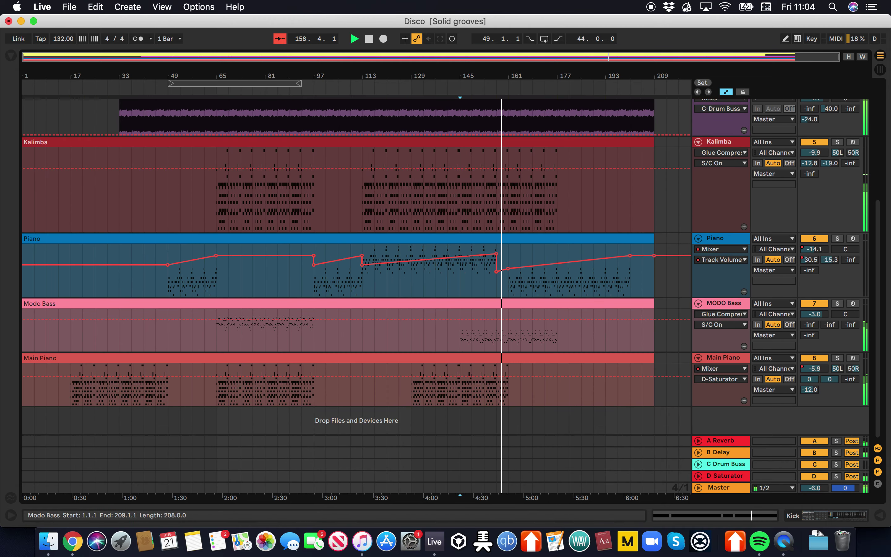
pyautogui.press('+')
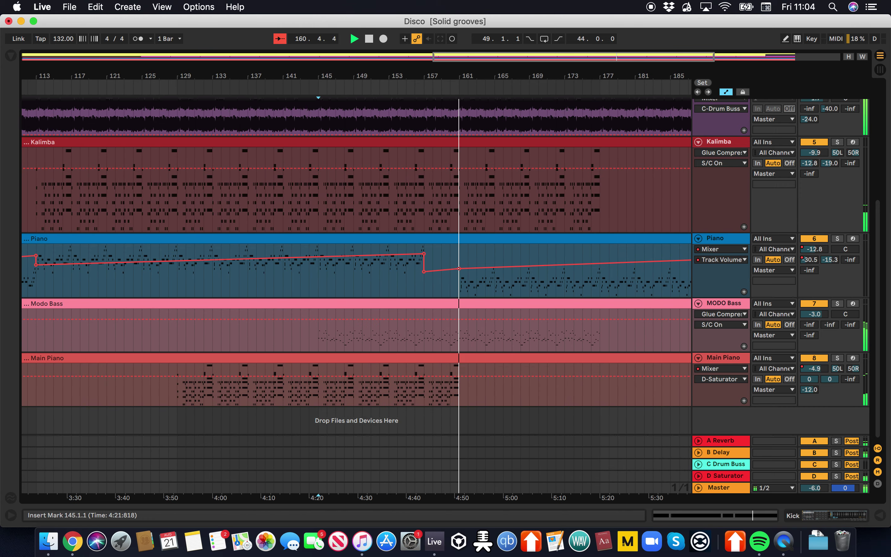
pyautogui.scroll(-4, 513, 273)
pyautogui.scroll(3, 513, 272)
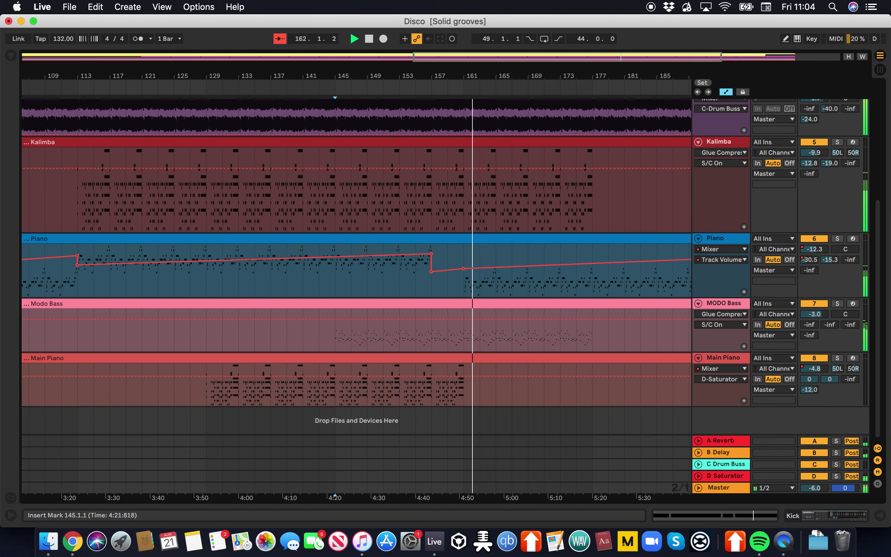
pyautogui.press('super+f')
pyautogui.write('ech')
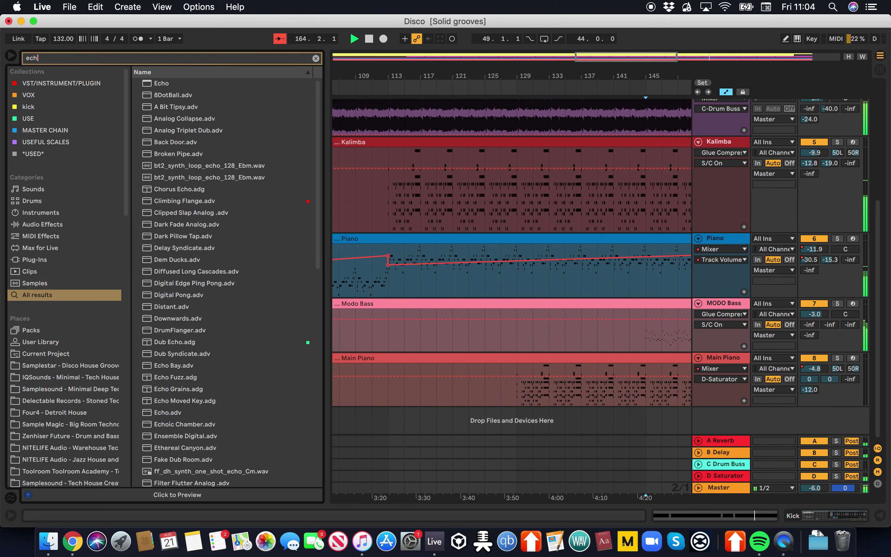
# Add the A Bit Tipsy echo preset to the Main Piano track and show its Dry/Wet automation.
pyautogui.click(176, 107)
pyautogui.moveTo(176, 107); pyautogui.dragTo(473, 376)
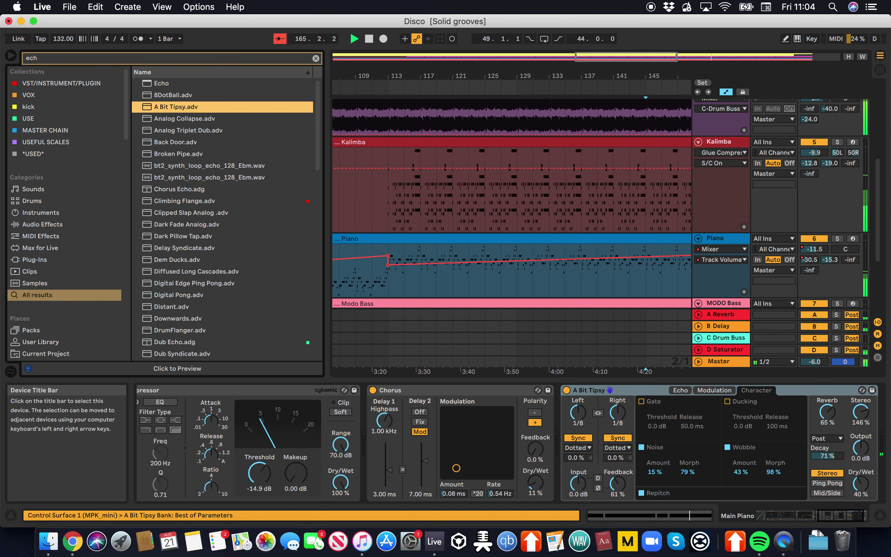
pyautogui.rightClick(863, 490)
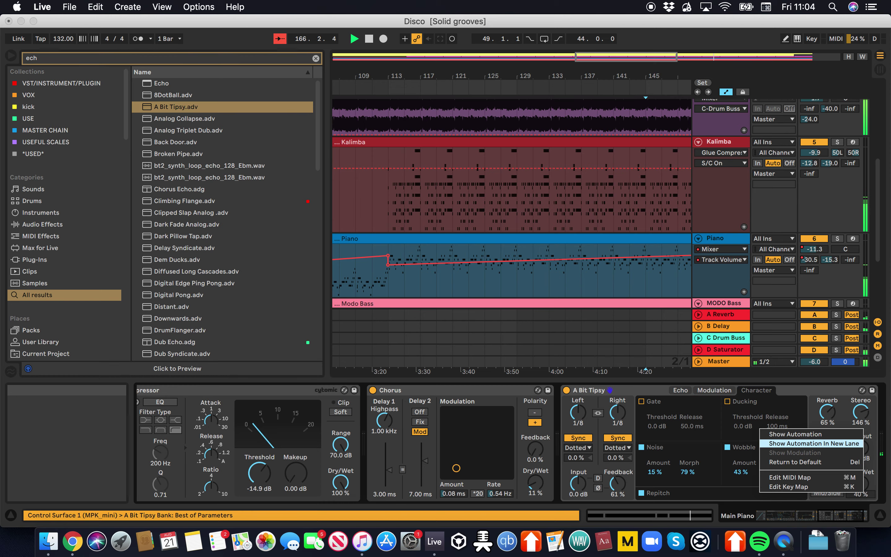
pyautogui.click(795, 435)
# Draw the A Bit Tipsy Dry/Wet automation at 0%, rising to 100% from bar 160 to about bar 171, and audition it.
pyautogui.scroll(-5, 613, 290)
pyautogui.moveTo(627, 290); pyautogui.dragTo(628, 306)
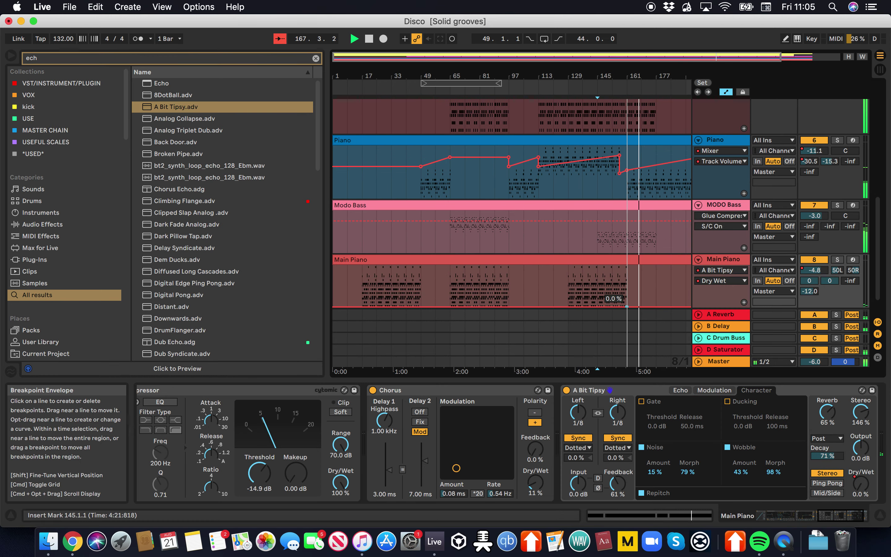
pyautogui.scroll(5, 627, 307)
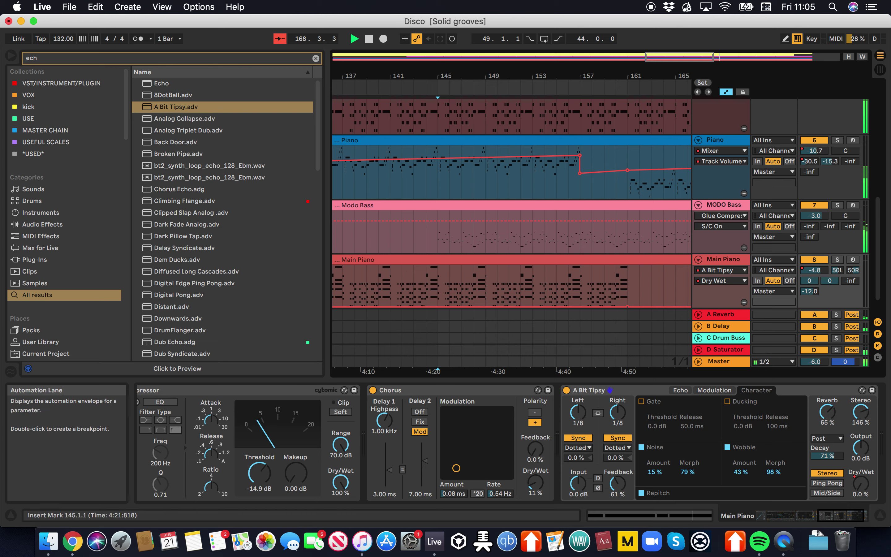
pyautogui.click(622, 266)
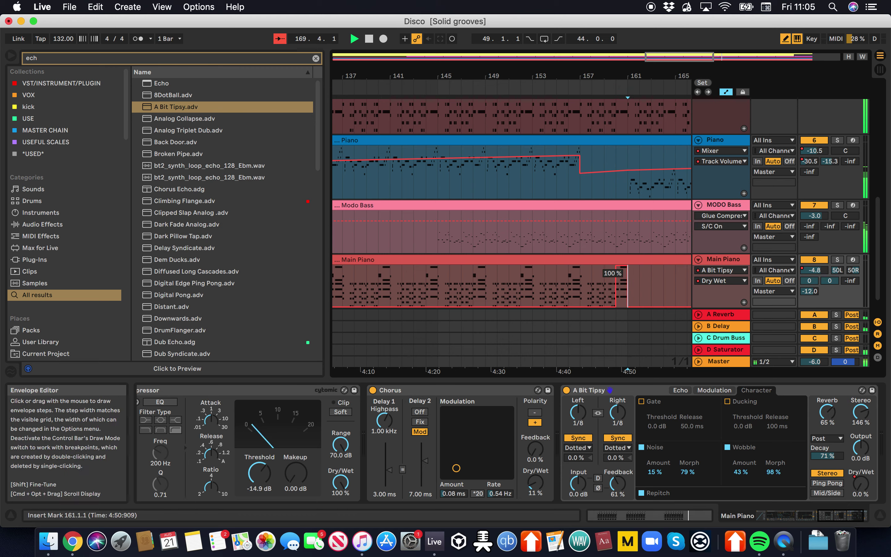
pyautogui.scroll(-5, 614, 288)
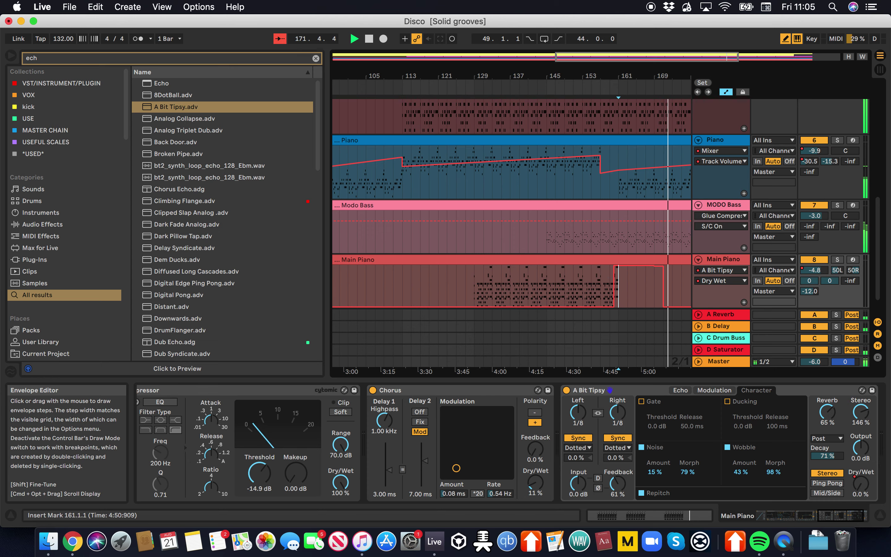
pyautogui.click(609, 88)
pyautogui.scroll(5, 610, 284)
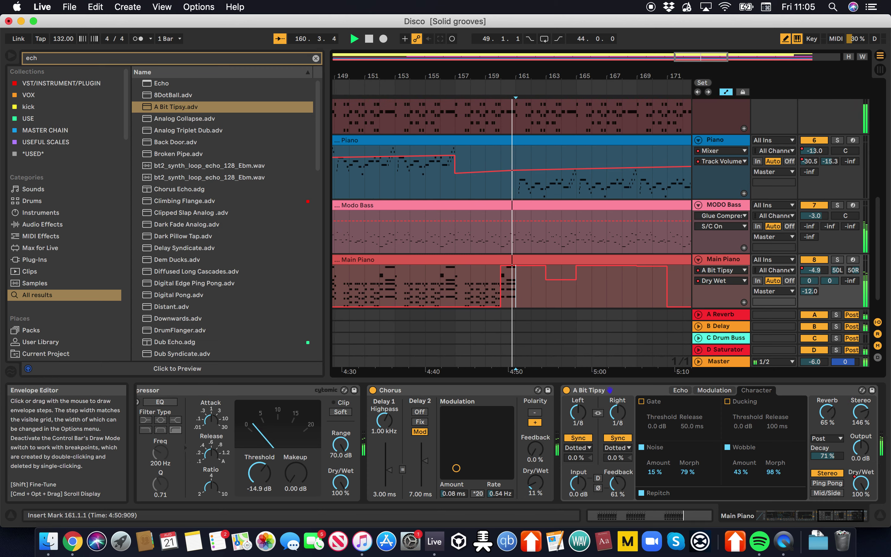
pyautogui.scroll(5, 515, 286)
pyautogui.scroll(-8, 523, 286)
pyautogui.press('b')
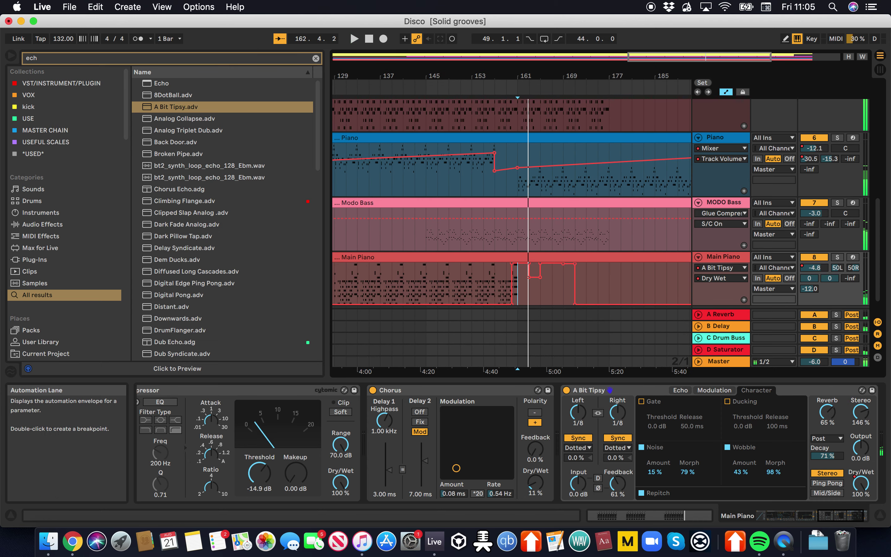
# Replace the A Bit Tipsy device on the Main Piano track with the Analog Triplet Dub preset.
pyautogui.click(610, 390)
pyautogui.press('Delete')
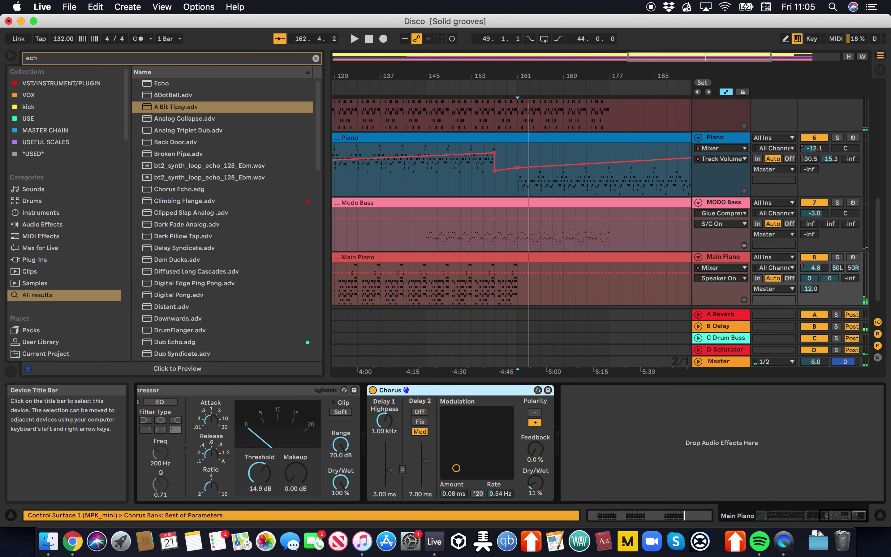
pyautogui.doubleClick(188, 130)
pyautogui.scroll(10, 453, 273)
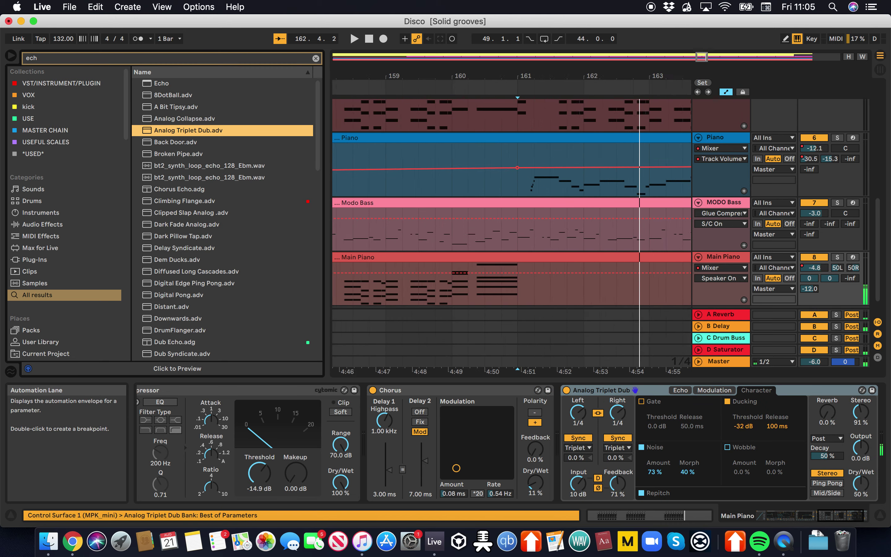
# Show the Analog Triplet Dub's Dry/Wet automation, draw it at 100% over the final Main Piano chord before bar 161 with 0% beforehand, and audition it.
pyautogui.press('b')
pyautogui.click(453, 273)
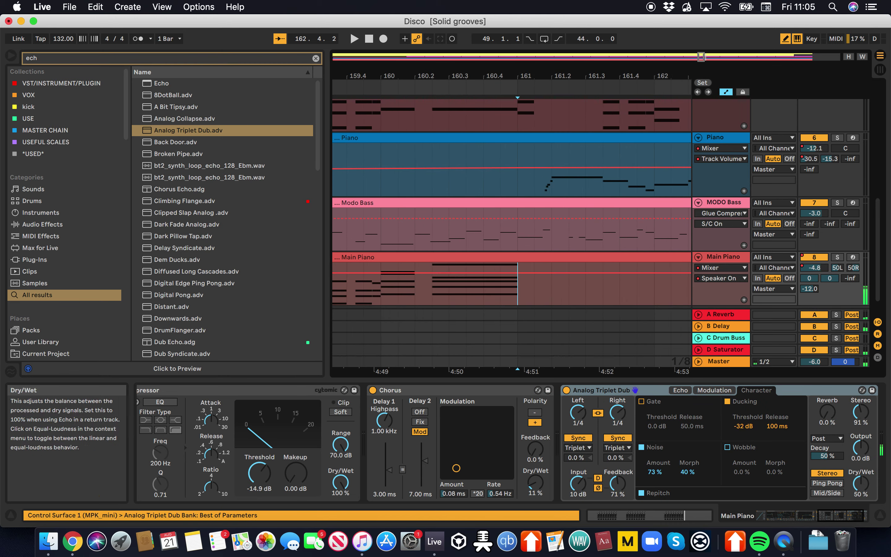
pyautogui.rightClick(861, 484)
pyautogui.click(812, 422)
pyautogui.click(508, 278)
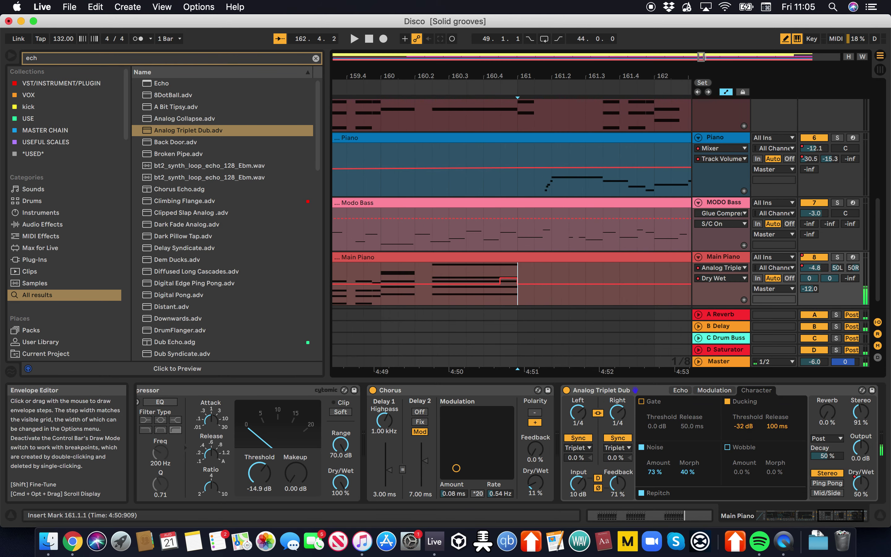
pyautogui.press('b')
pyautogui.scroll(-5, 451, 274)
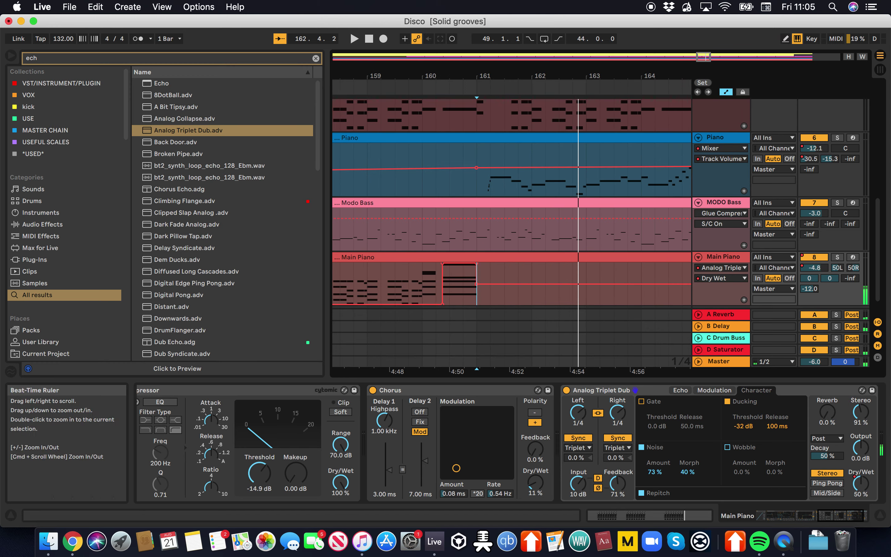
pyautogui.click(417, 89)
pyautogui.scroll(-5, 453, 278)
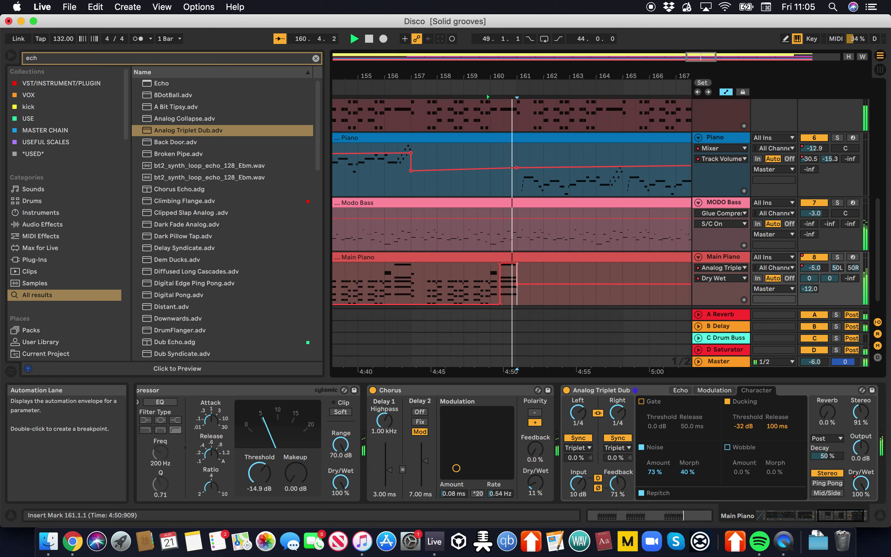
# Reshape the Analog Triplet Dub's Dry/Wet automation into a ramp from 0% up to 100% at bar 161 and replay the transition.
pyautogui.press('-')
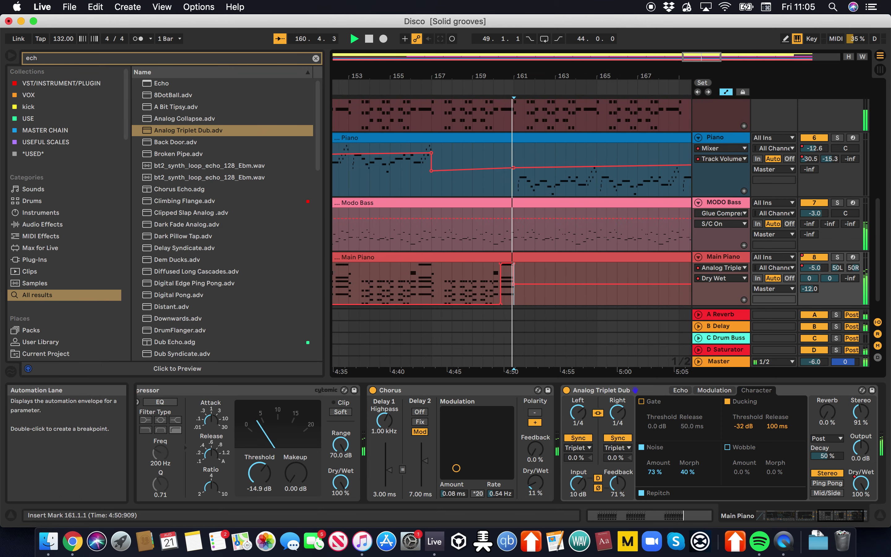
pyautogui.click(488, 264)
pyautogui.press('space')
pyautogui.click(501, 284)
pyautogui.click(483, 89)
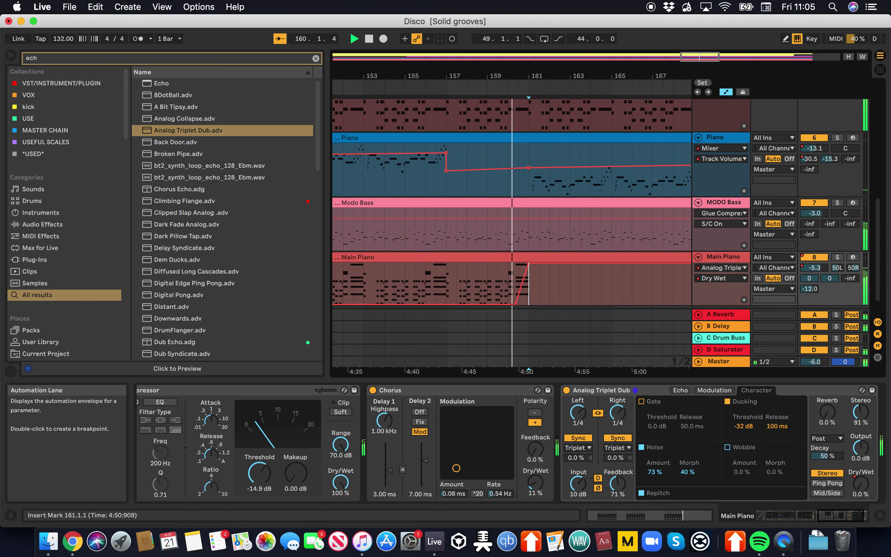
# Stop playback at the earlier Main Piano section before bar 97 and add the Dub Echo preset after the Analog Triplet Dub.
pyautogui.press('-')
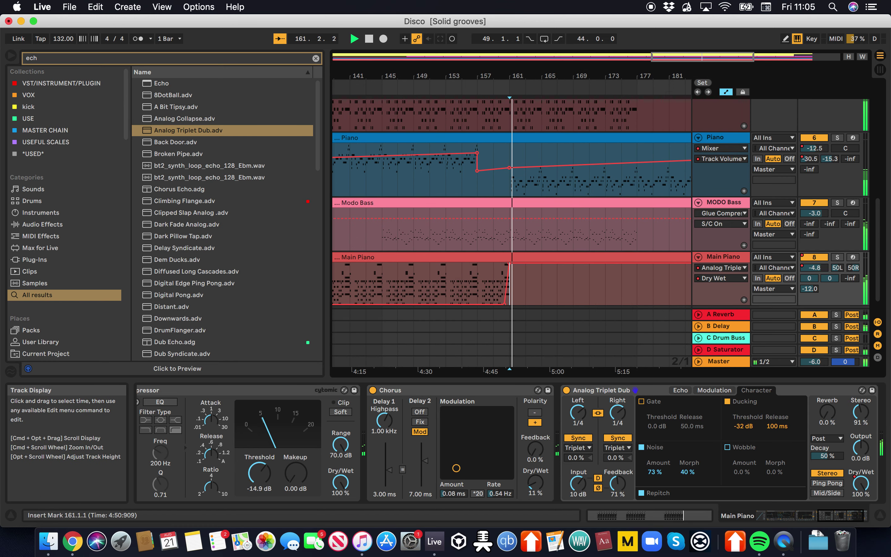
pyautogui.press('-')
pyautogui.scroll(5, 530, 291)
pyautogui.hscroll(-15, 530, 291)
pyautogui.scroll(-1, 530, 291)
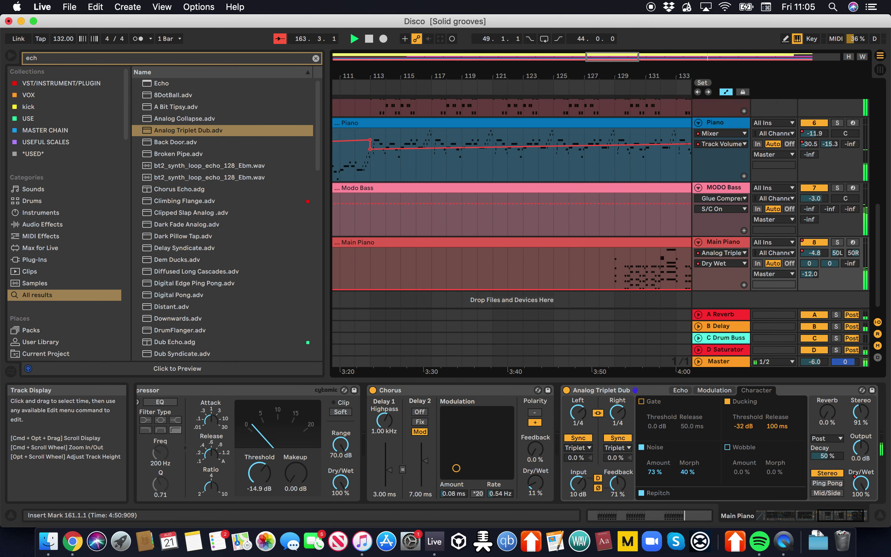
pyautogui.hscroll(-15, 531, 288)
pyautogui.scroll(-1, 530, 288)
pyautogui.press('space')
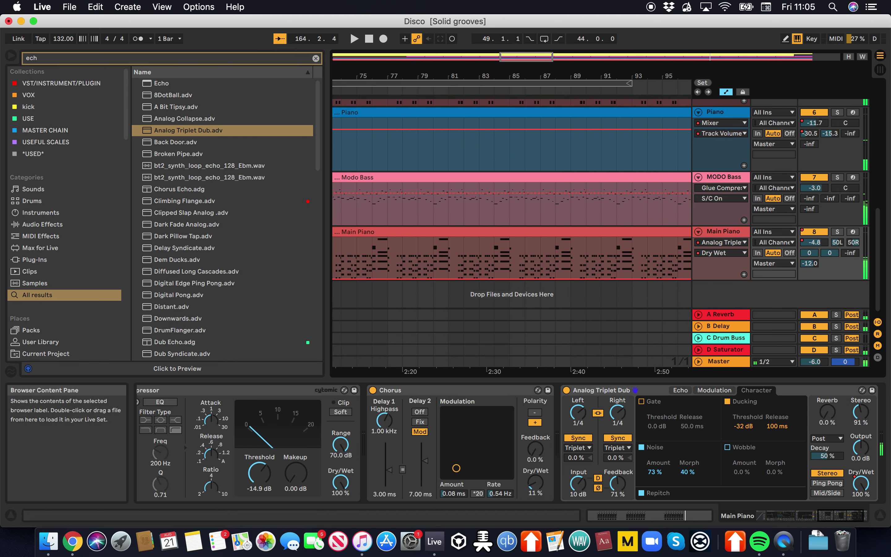
pyautogui.click(175, 342)
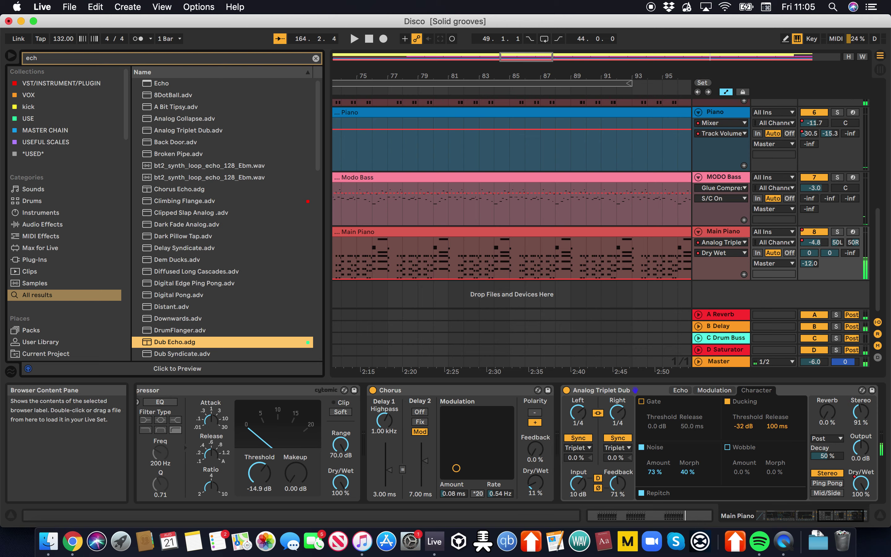
pyautogui.doubleClick(175, 342)
pyautogui.hscroll(5, 530, 258)
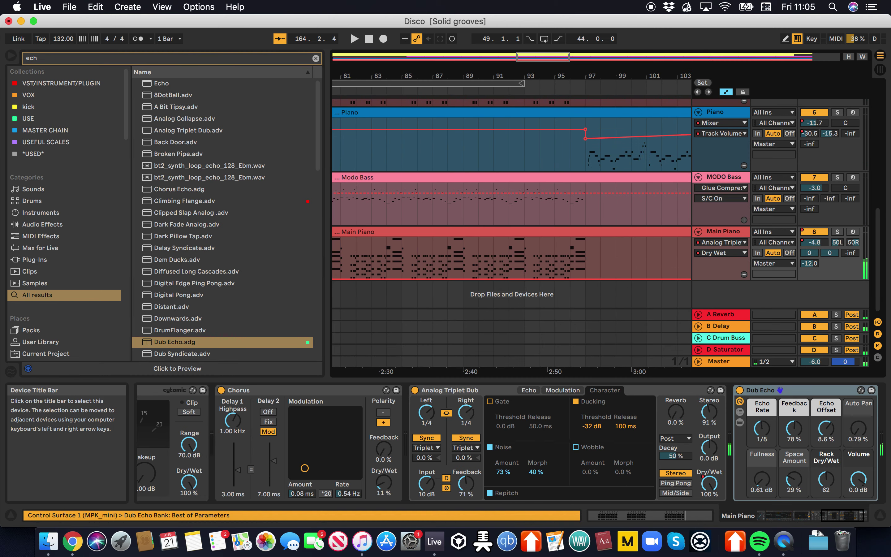
# Ramp the Main Piano's Analog Triplet Dub Dry/Wet automation down from bar 161 to 0% at about bar 169.
pyautogui.scroll(-5, 640, 254)
pyautogui.scroll(-5, 443, 295)
pyautogui.moveTo(601, 238); pyautogui.dragTo(606, 279)
# Automate the Dub Echo's Rack Dry/Wet on the Main Piano track at 62 from bar 96 to bar 100 and 0 elsewhere.
pyautogui.click(826, 479)
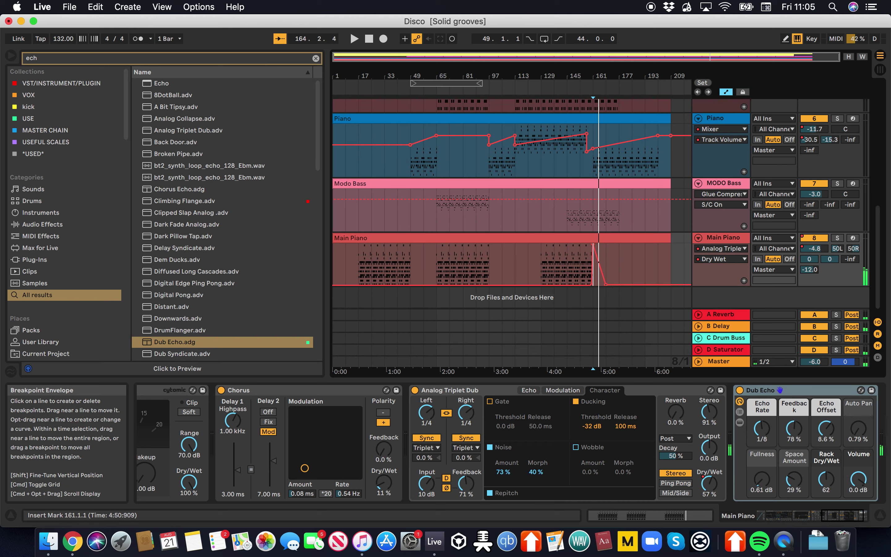
pyautogui.rightClick(824, 480)
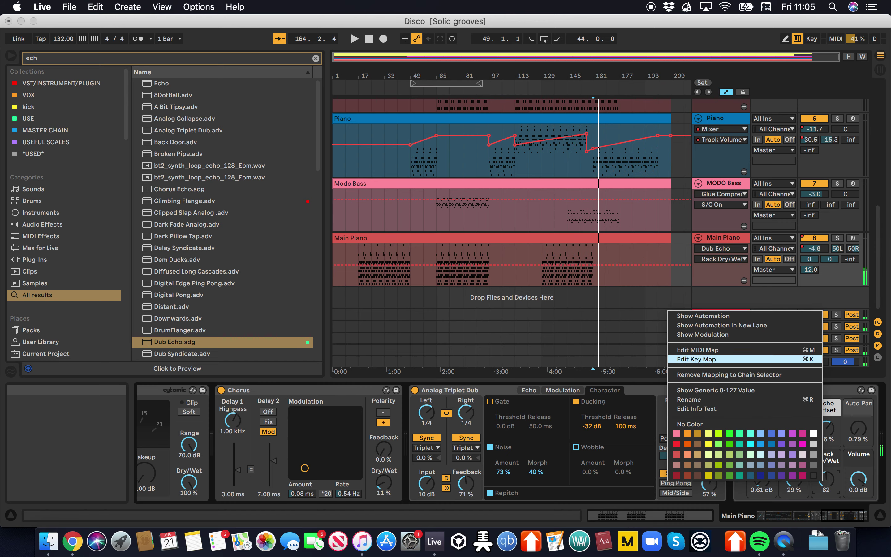
pyautogui.click(703, 316)
pyautogui.hscroll(-3, 498, 258)
pyautogui.scroll(5, 497, 259)
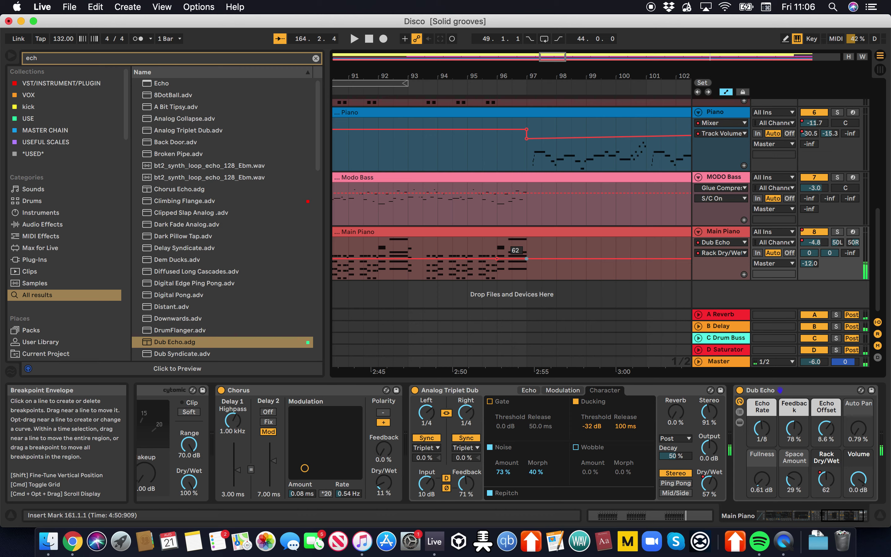
pyautogui.moveTo(467, 259); pyautogui.dragTo(497, 281)
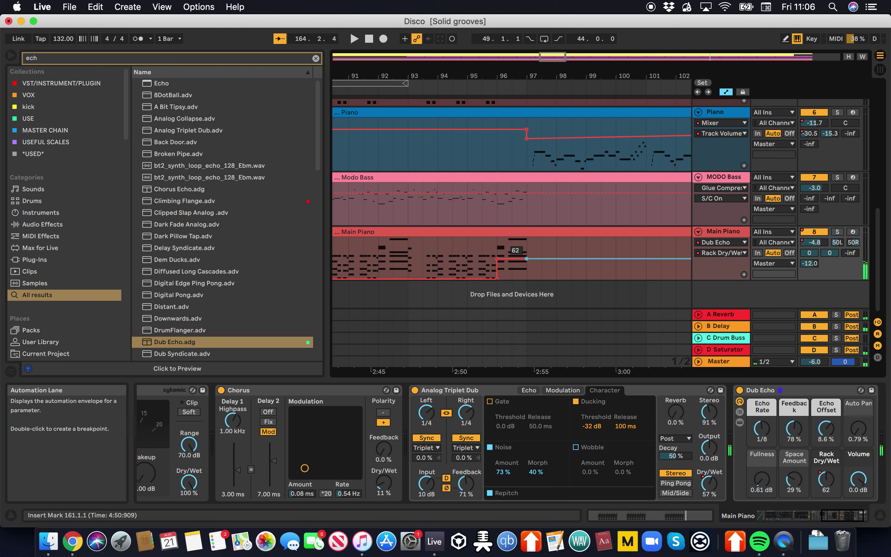
pyautogui.moveTo(631, 259); pyautogui.dragTo(616, 278)
# Play the Dub Echo transition from about bar 95 and save the set.
pyautogui.click(482, 91)
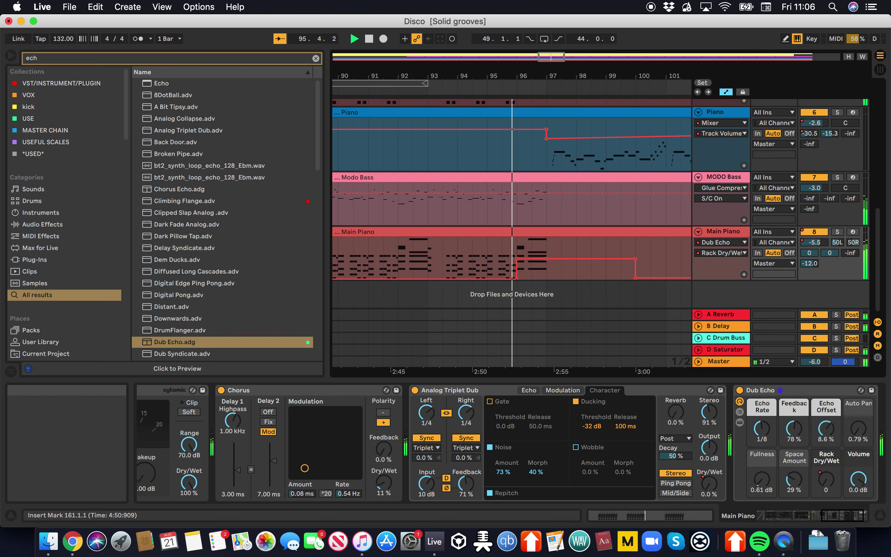
pyautogui.scroll(-5, 628, 277)
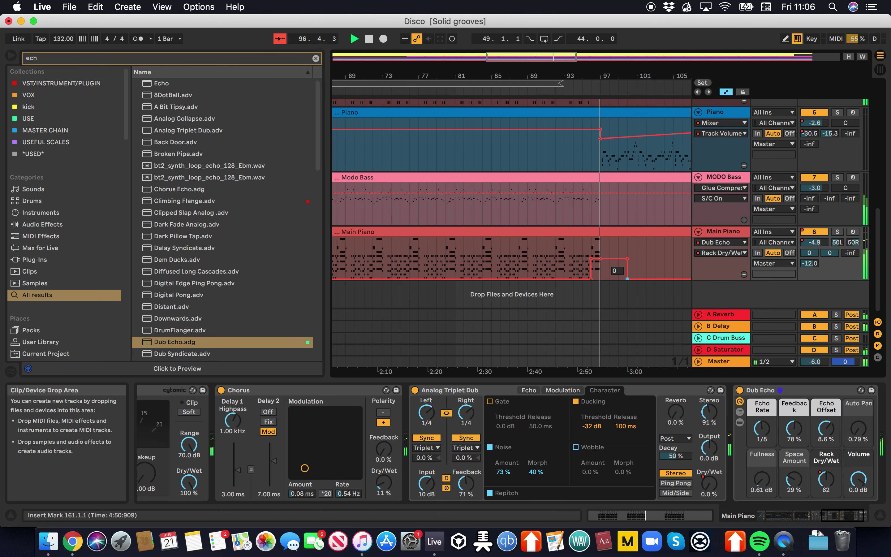
pyautogui.scroll(-3, 633, 277)
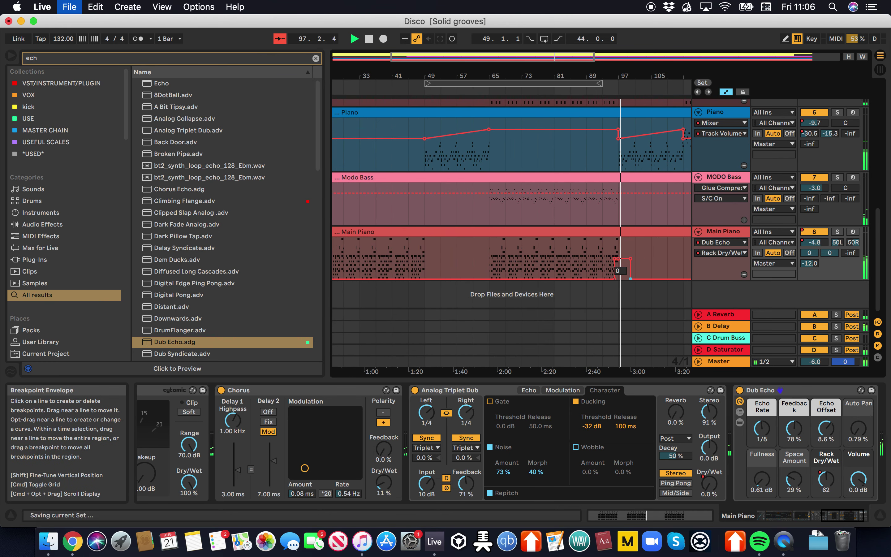
pyautogui.hscroll(-3, 630, 279)
pyautogui.hscroll(-3, 626, 289)
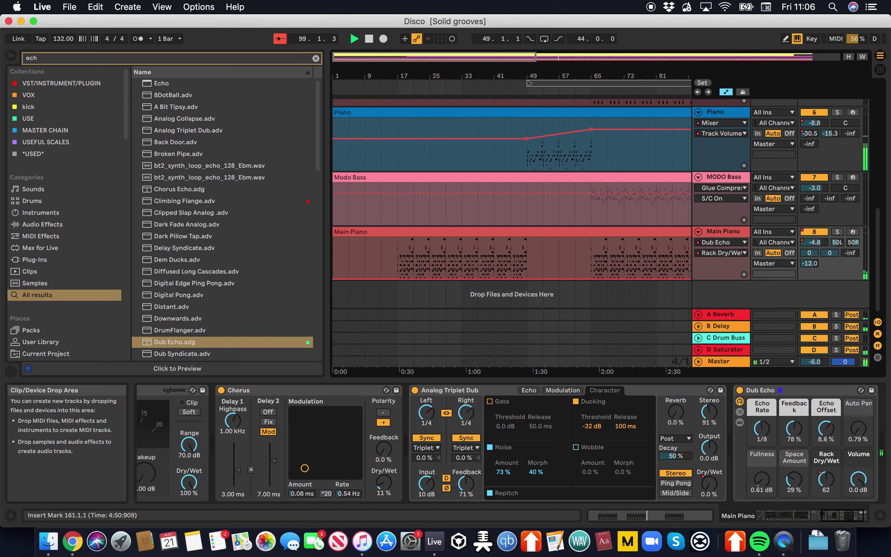
# Add the Dub Syndicate preset after the Dub Echo on the Main Piano track and show its Dry/Wet automation lane.
pyautogui.scroll(-3, 184, 308)
pyautogui.click(184, 308)
pyautogui.click(184, 310)
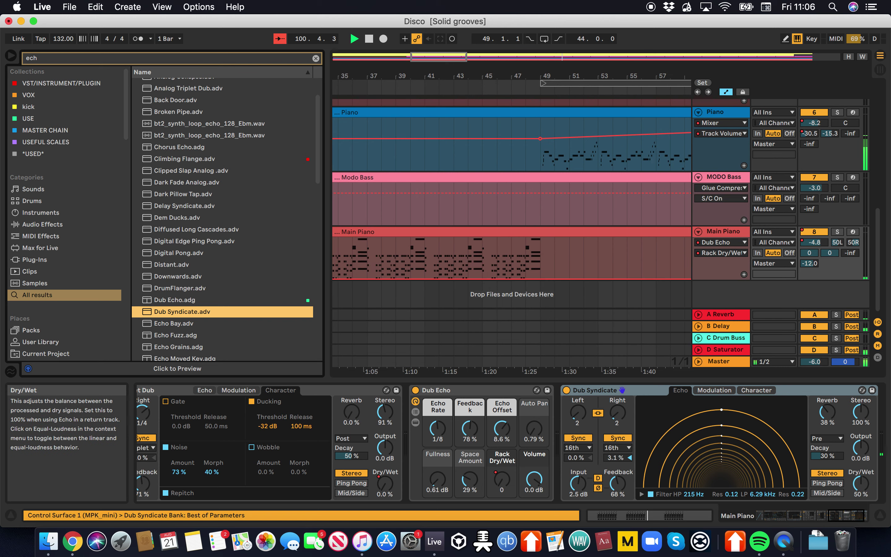
pyautogui.rightClick(860, 480)
pyautogui.click(789, 420)
pyautogui.scroll(3, 571, 294)
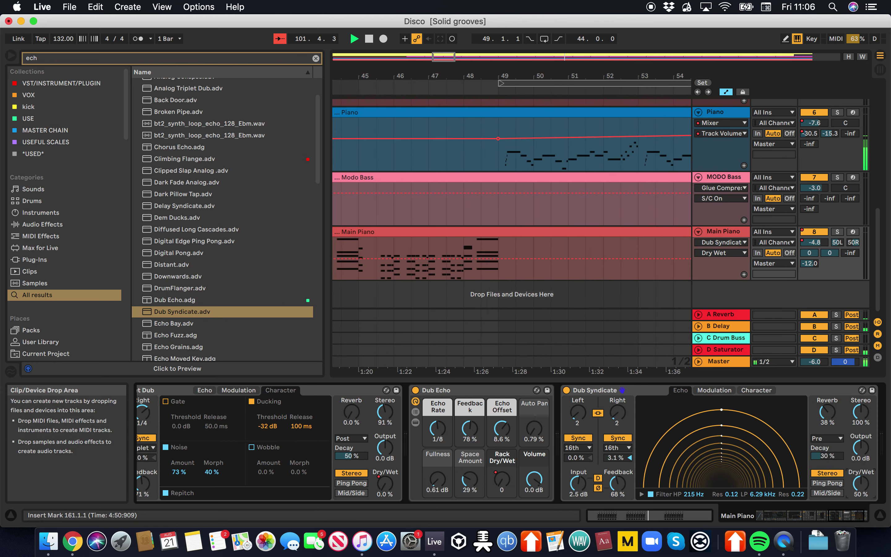
# Stop playback and automate the Dub Syndicate's Dry/Wet to rise toward 100% between about bars 48 and 49, with 0% elsewhere.
pyautogui.press('space')
pyautogui.click(489, 240)
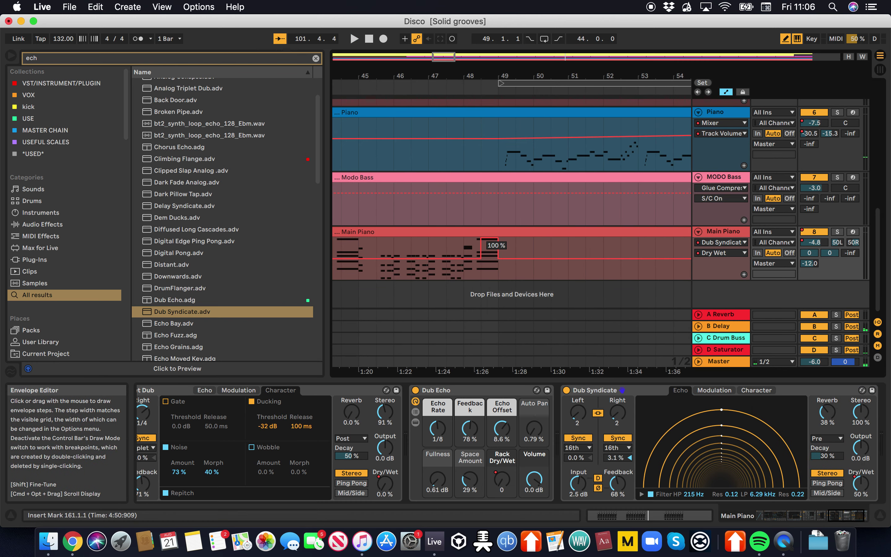
pyautogui.scroll(4, 464, 259)
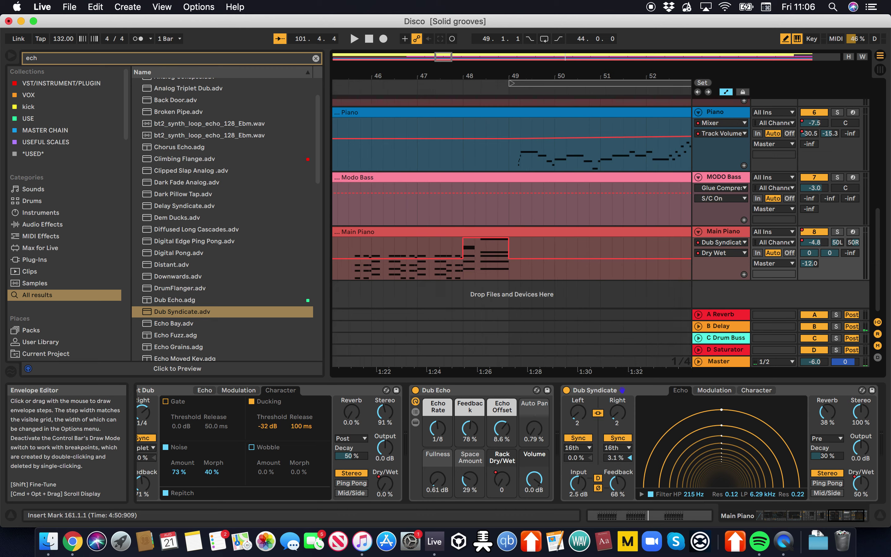
pyautogui.press('b')
pyautogui.moveTo(464, 259)
pyautogui.mouseDown()
pyautogui.moveTo(521, 259)
pyautogui.moveTo(492, 259)
pyautogui.moveTo(507, 255)
pyautogui.moveTo(507, 279)
pyautogui.mouseUp()
pyautogui.moveTo(579, 258); pyautogui.dragTo(579, 279)
# Play the Dub Syndicate transition into bar 49 and save the set.
pyautogui.press('space')
pyautogui.scroll(-5, 504, 254)
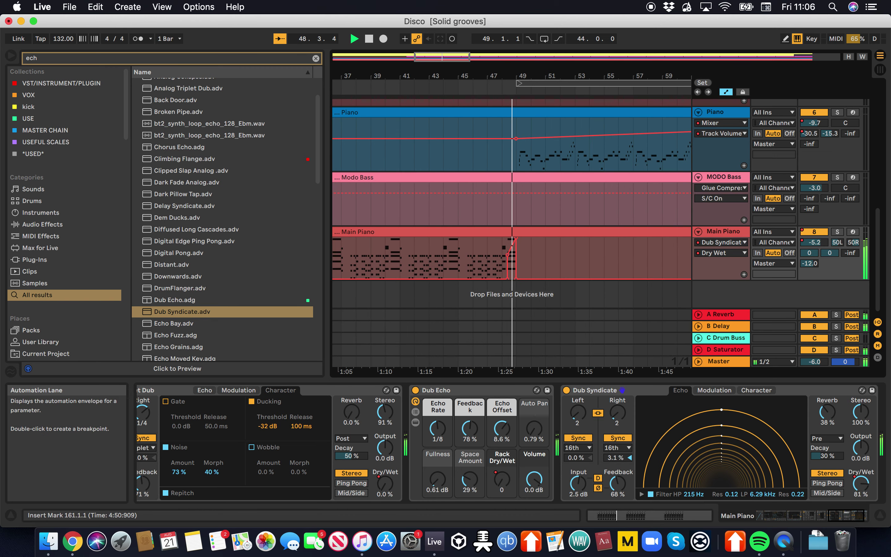
pyautogui.scroll(-4, 504, 254)
pyautogui.press('super+s')
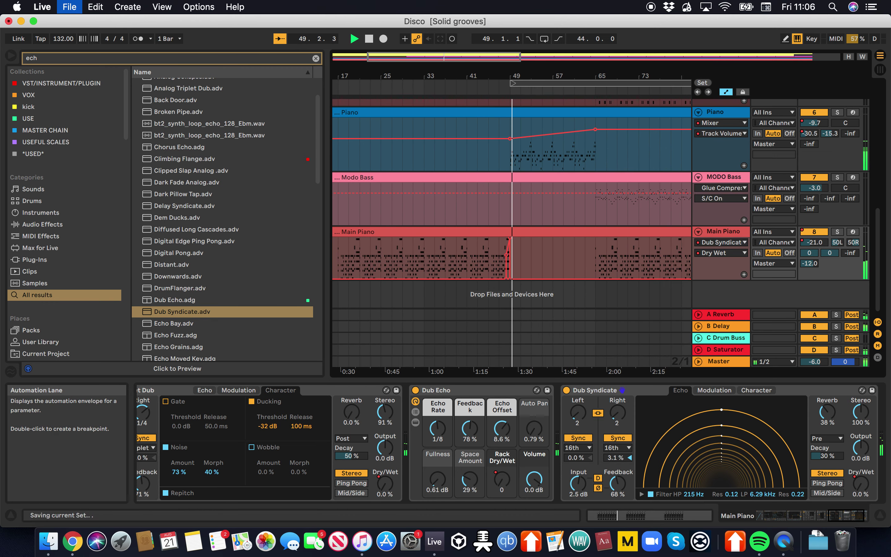
# Stop playback, return the song position to 1.1.1 and bring the Kick and Clap tracks into view.
pyautogui.scroll(3, 503, 254)
pyautogui.scroll(-7, 504, 254)
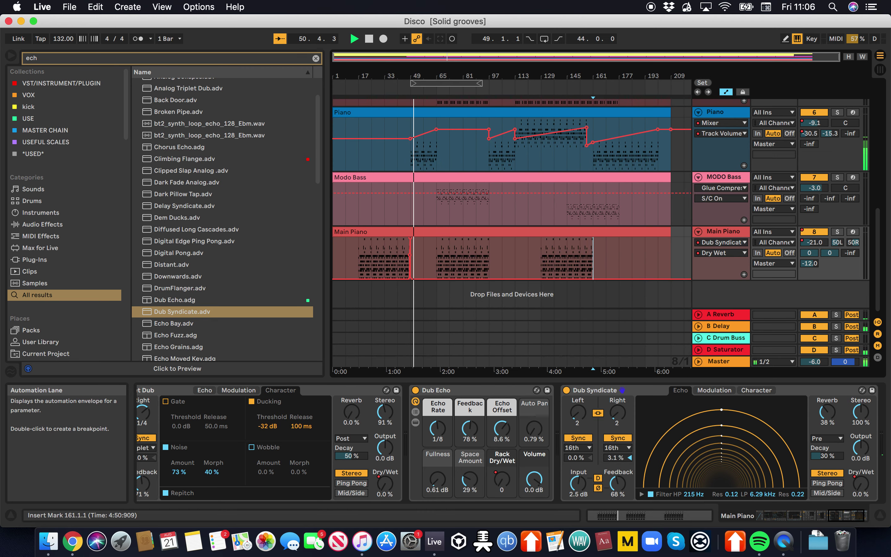
pyautogui.doubleClick(368, 38)
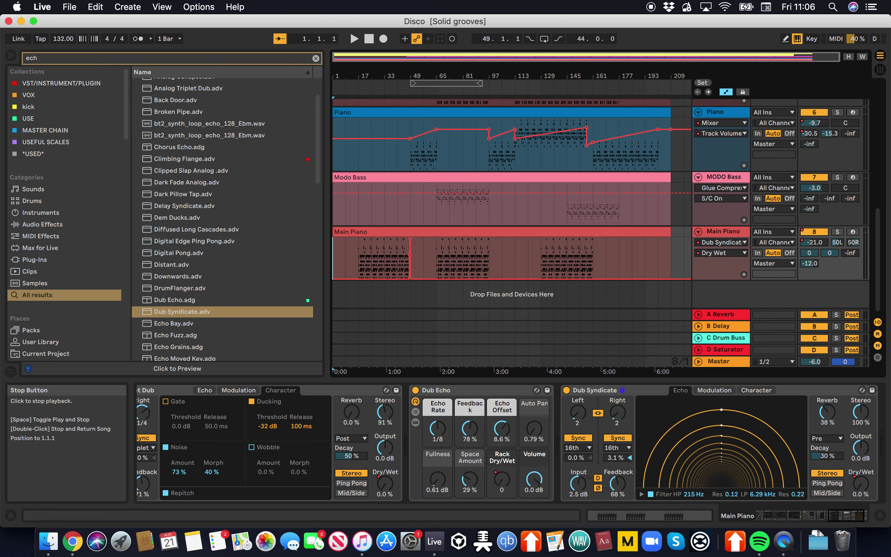
pyautogui.scroll(5, 512, 203)
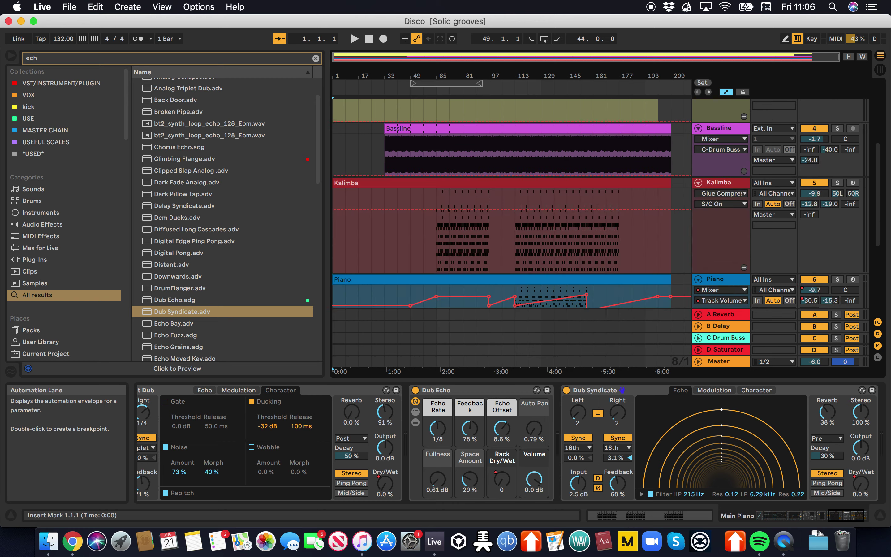
pyautogui.scroll(2, 512, 203)
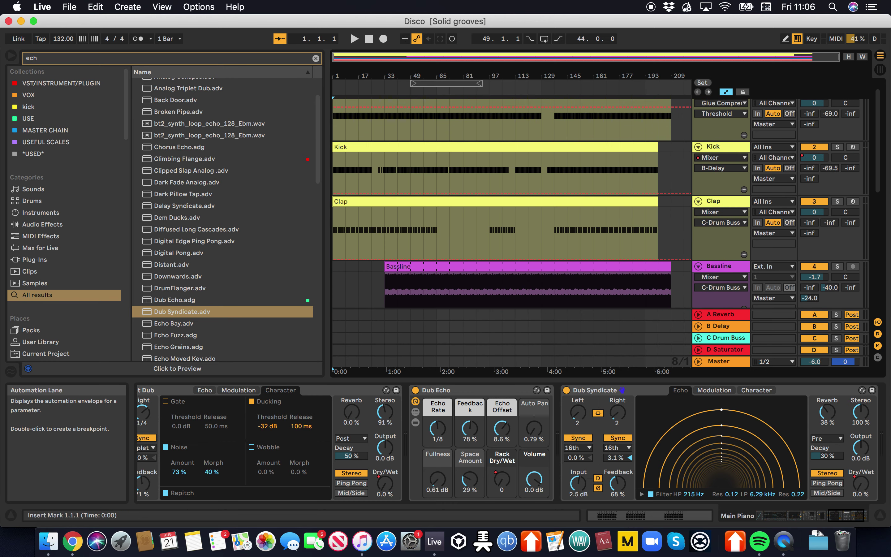